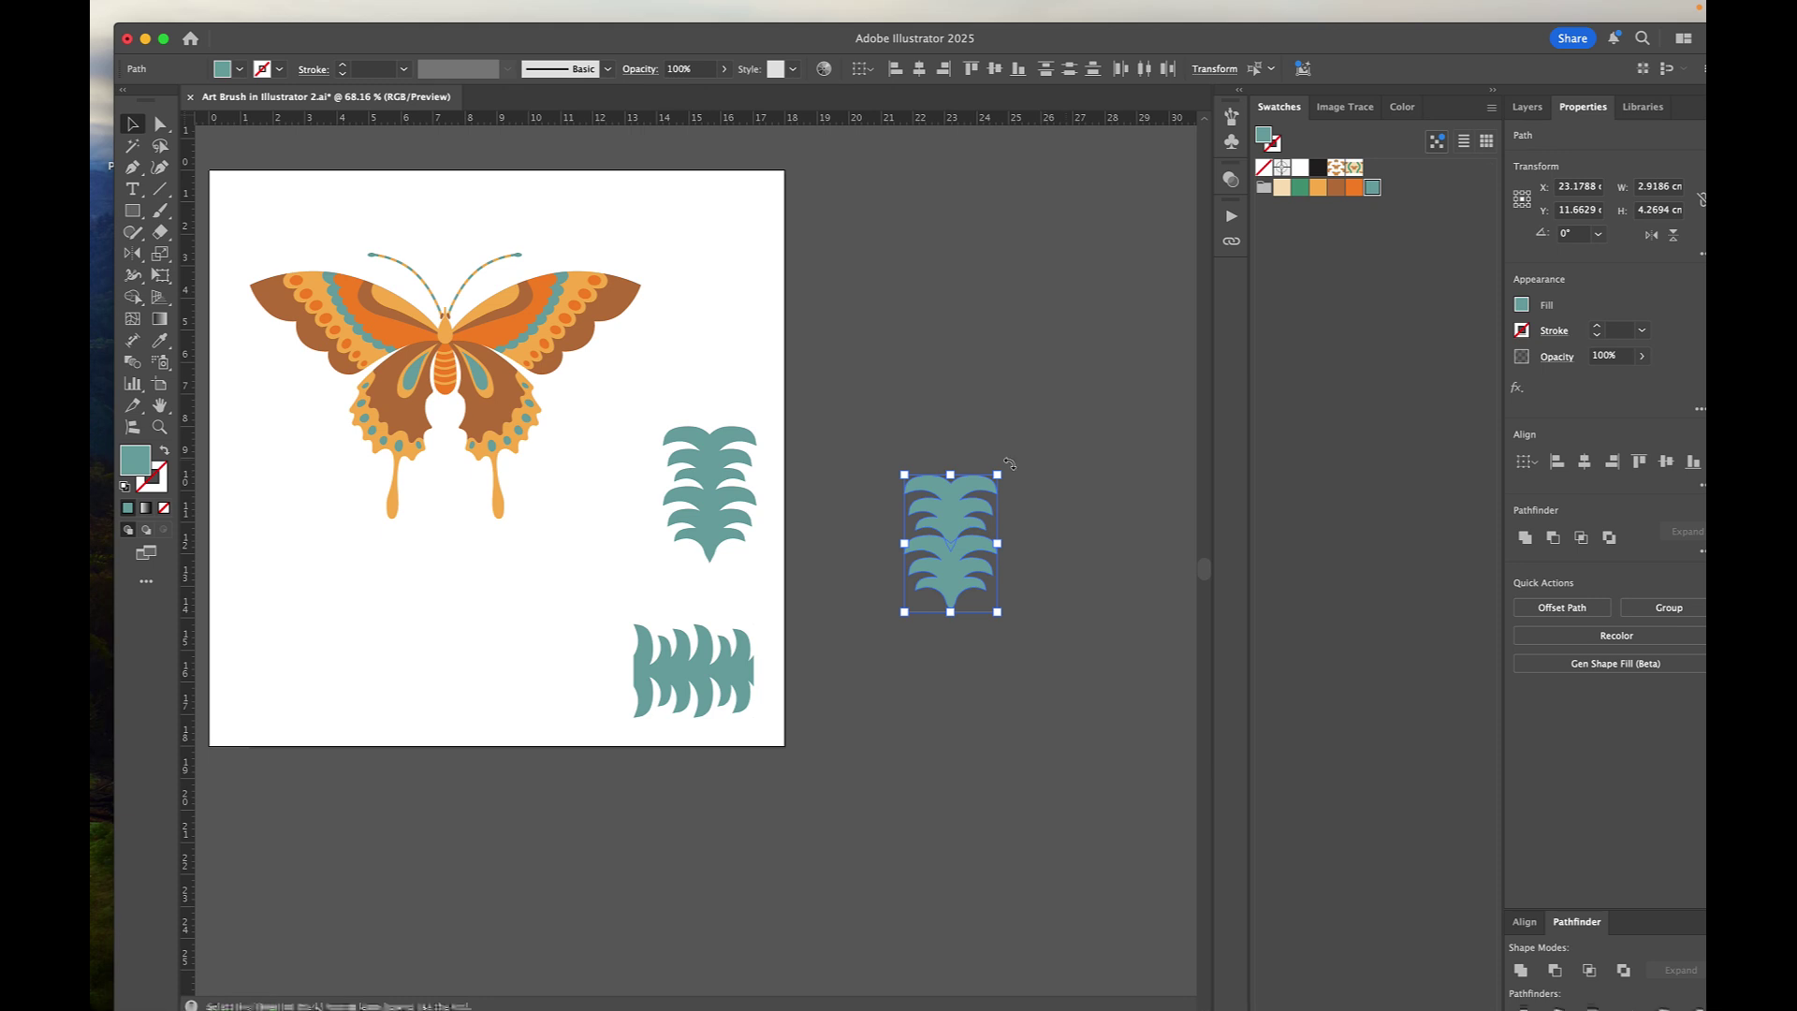
Step: Rotate the teal leaf motif 90° clockwise and duplicate its rear section horizontally to lengthen the strip
left_click_drag(1004, 466, 1054, 586)
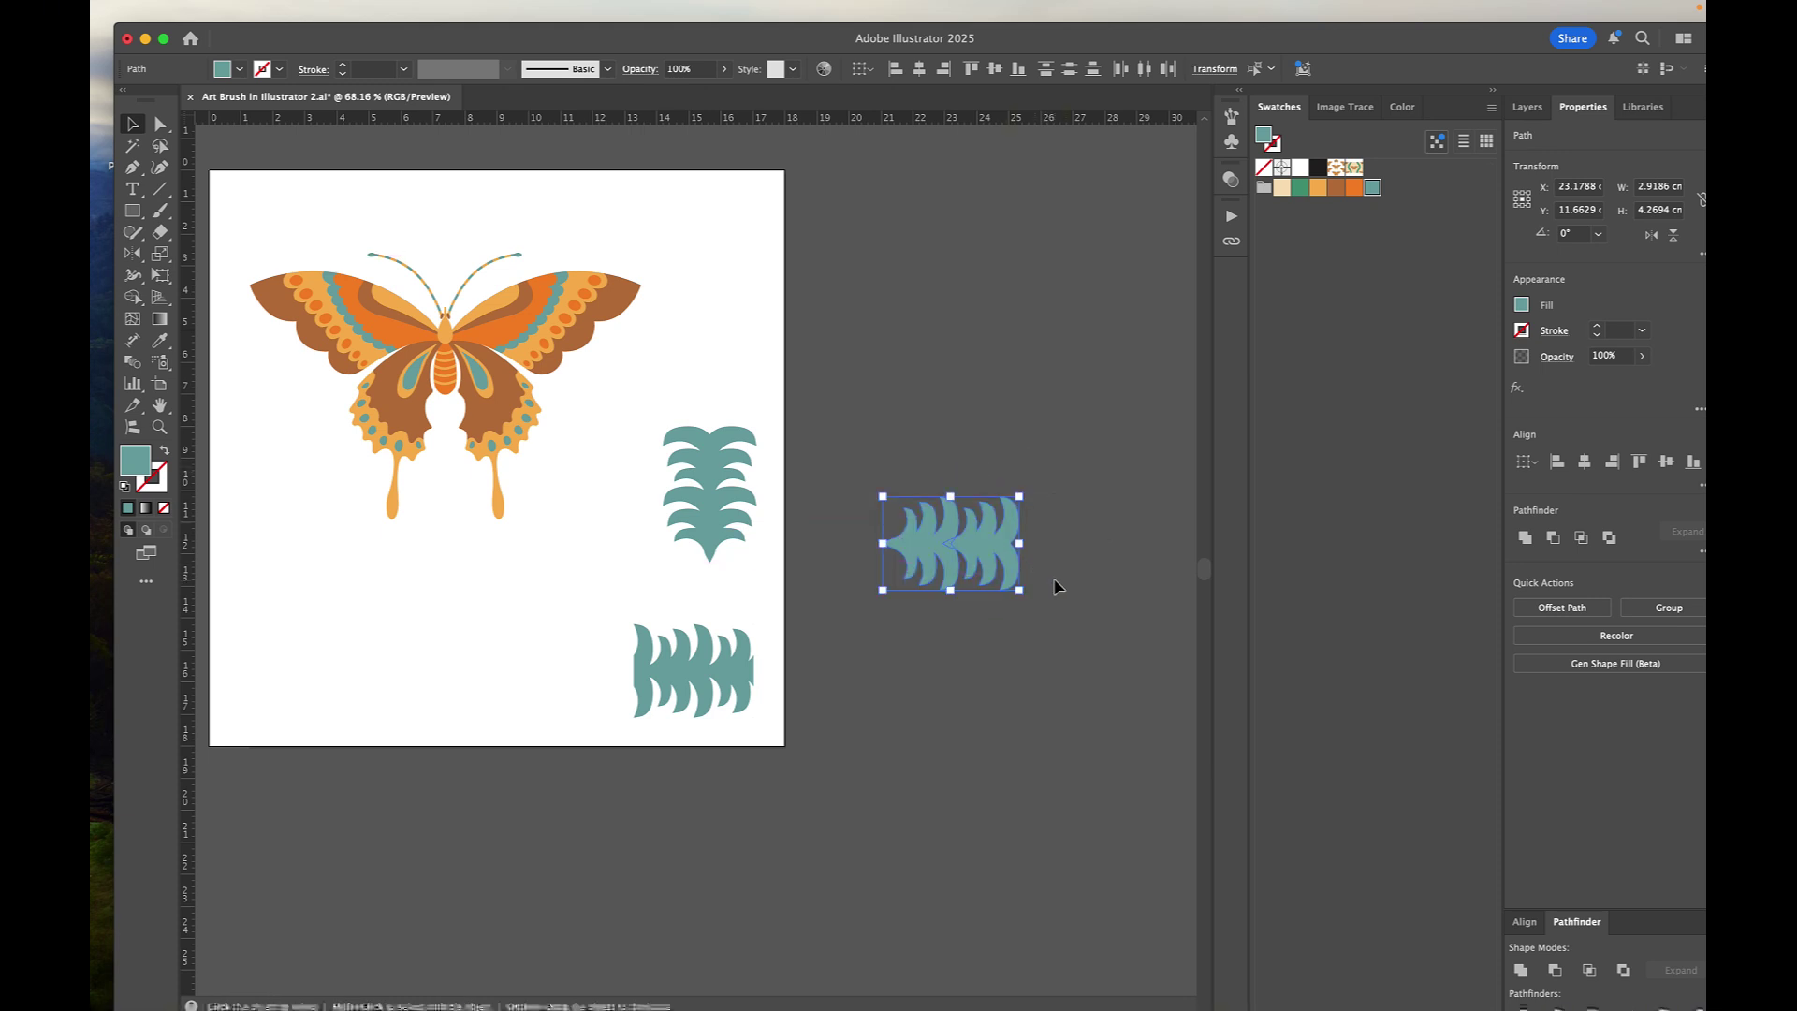
left_click(1051, 522)
scroll(973, 514, "up", 3)
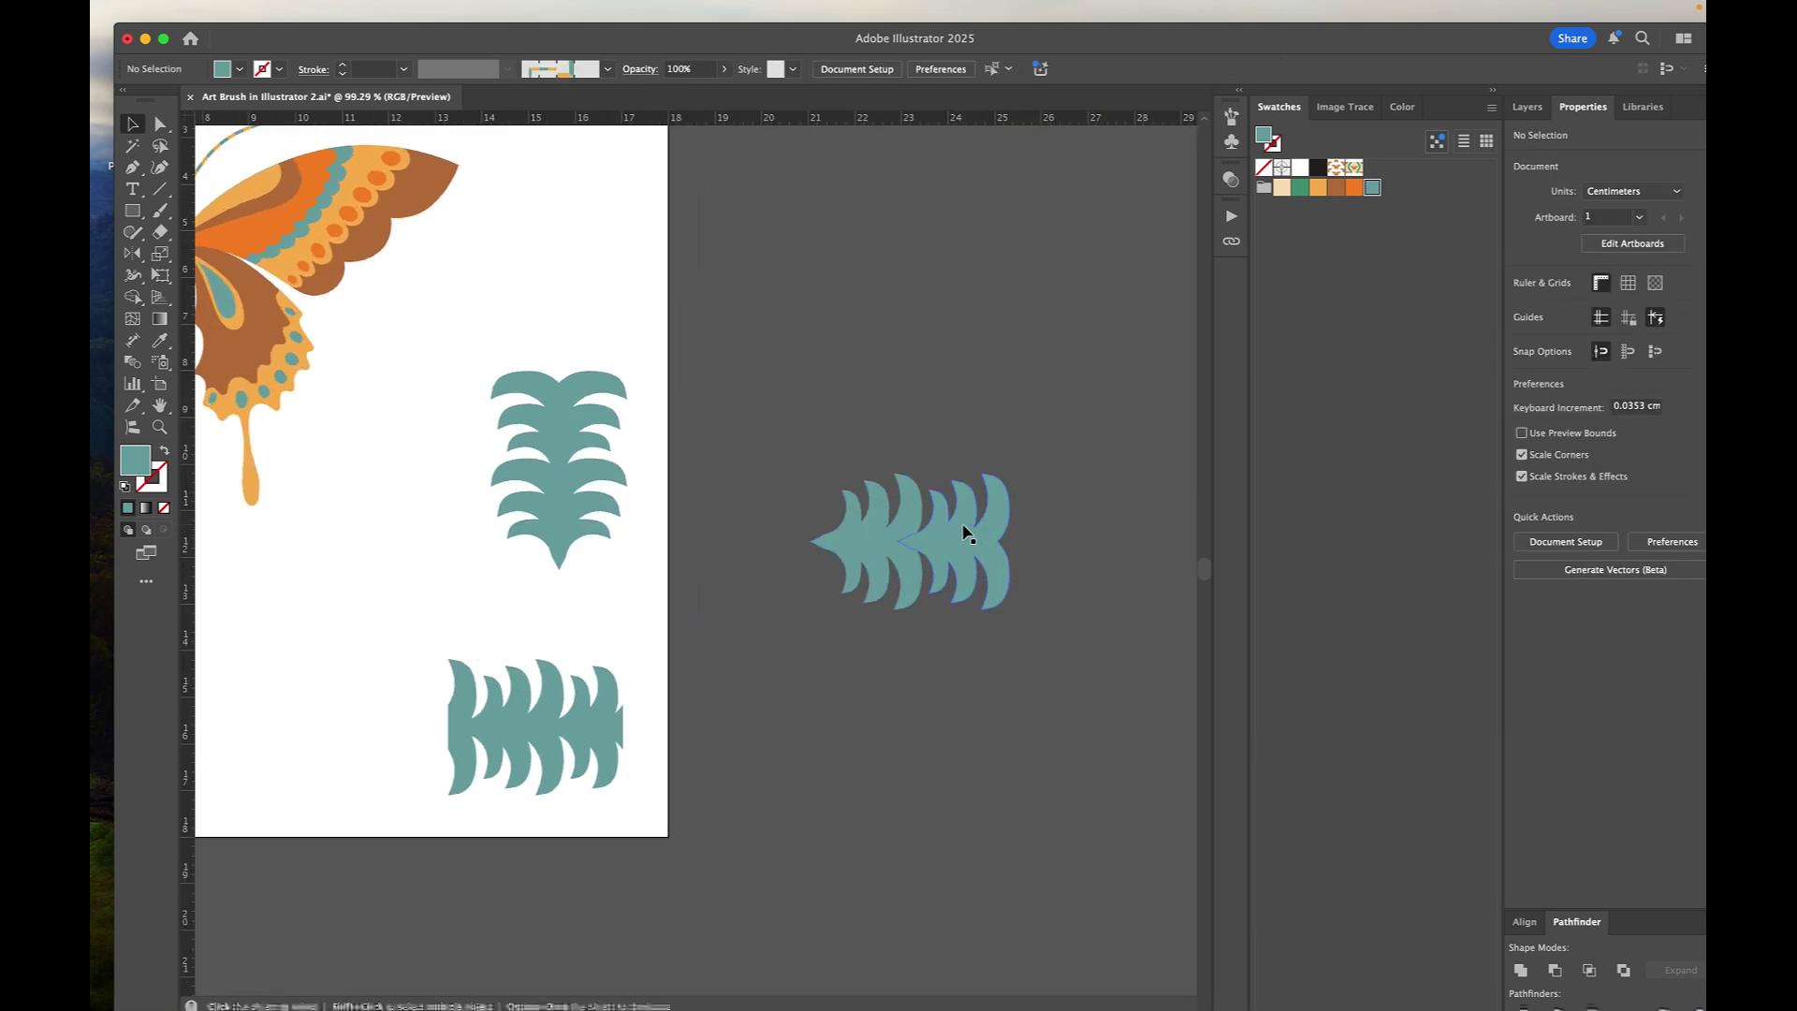
scroll(966, 533, "right", 2)
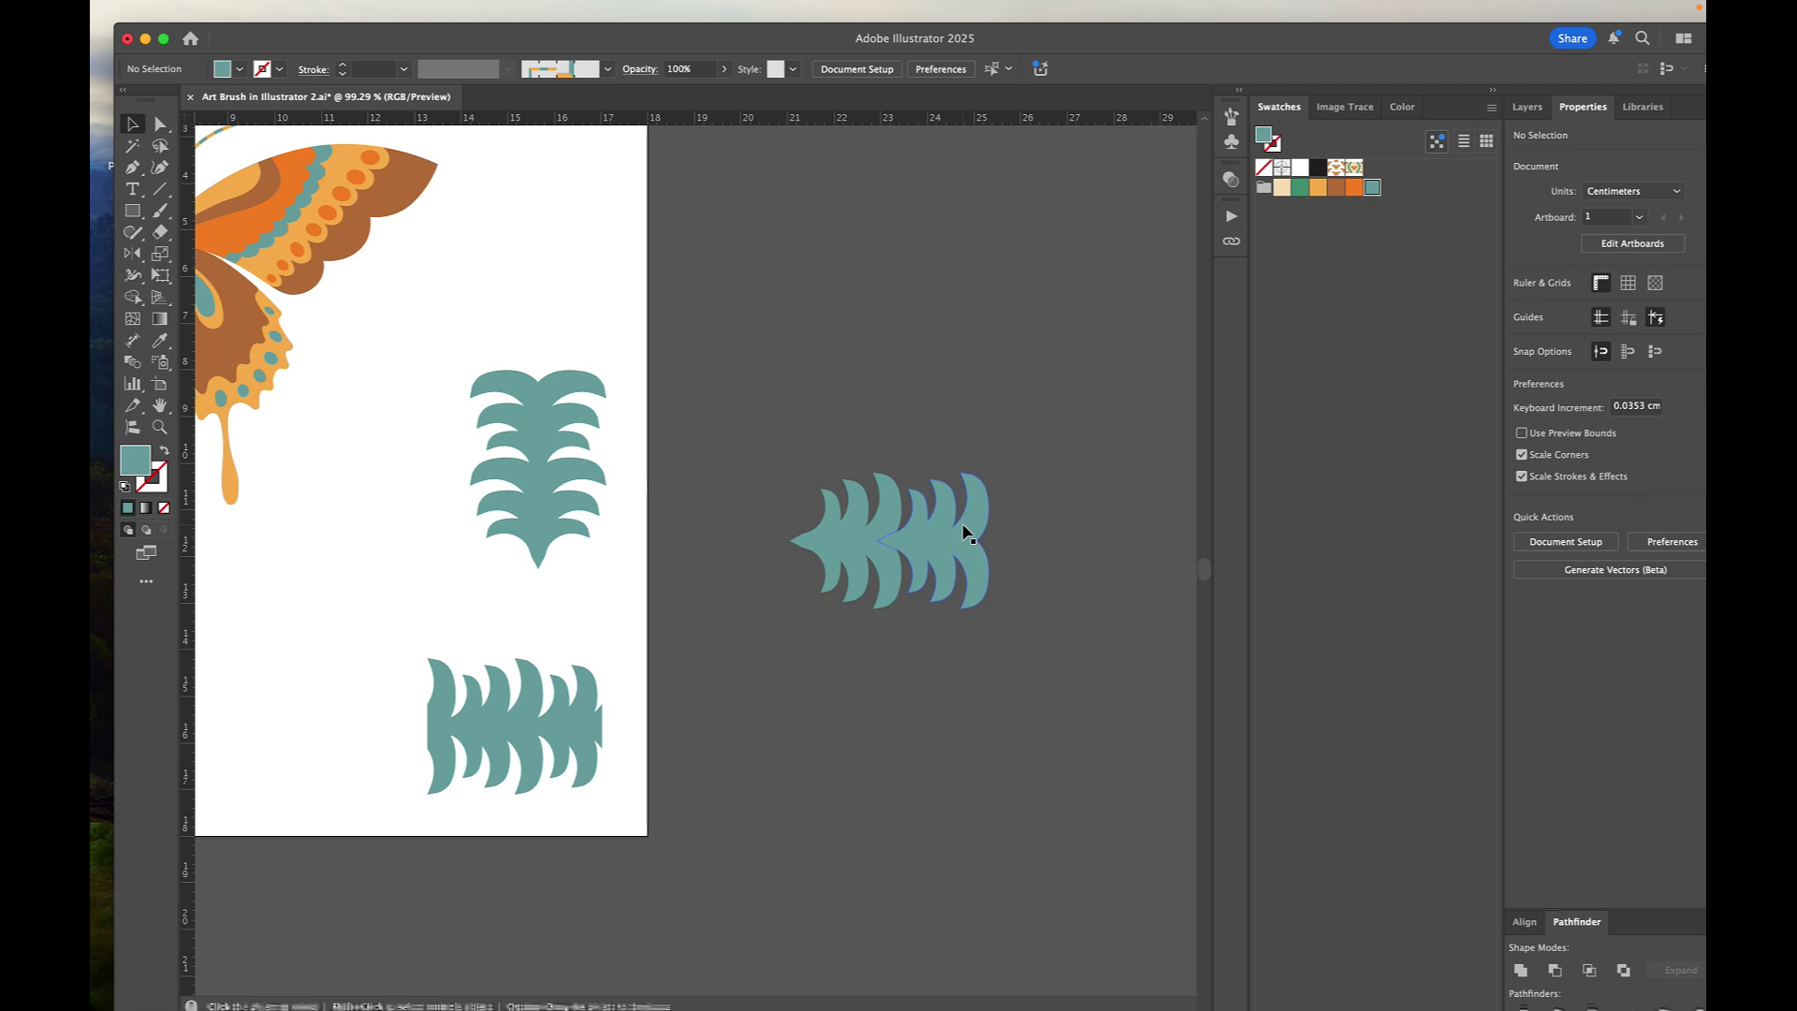
scroll(762, 564, "right", 10)
scroll(762, 564, "up", 2)
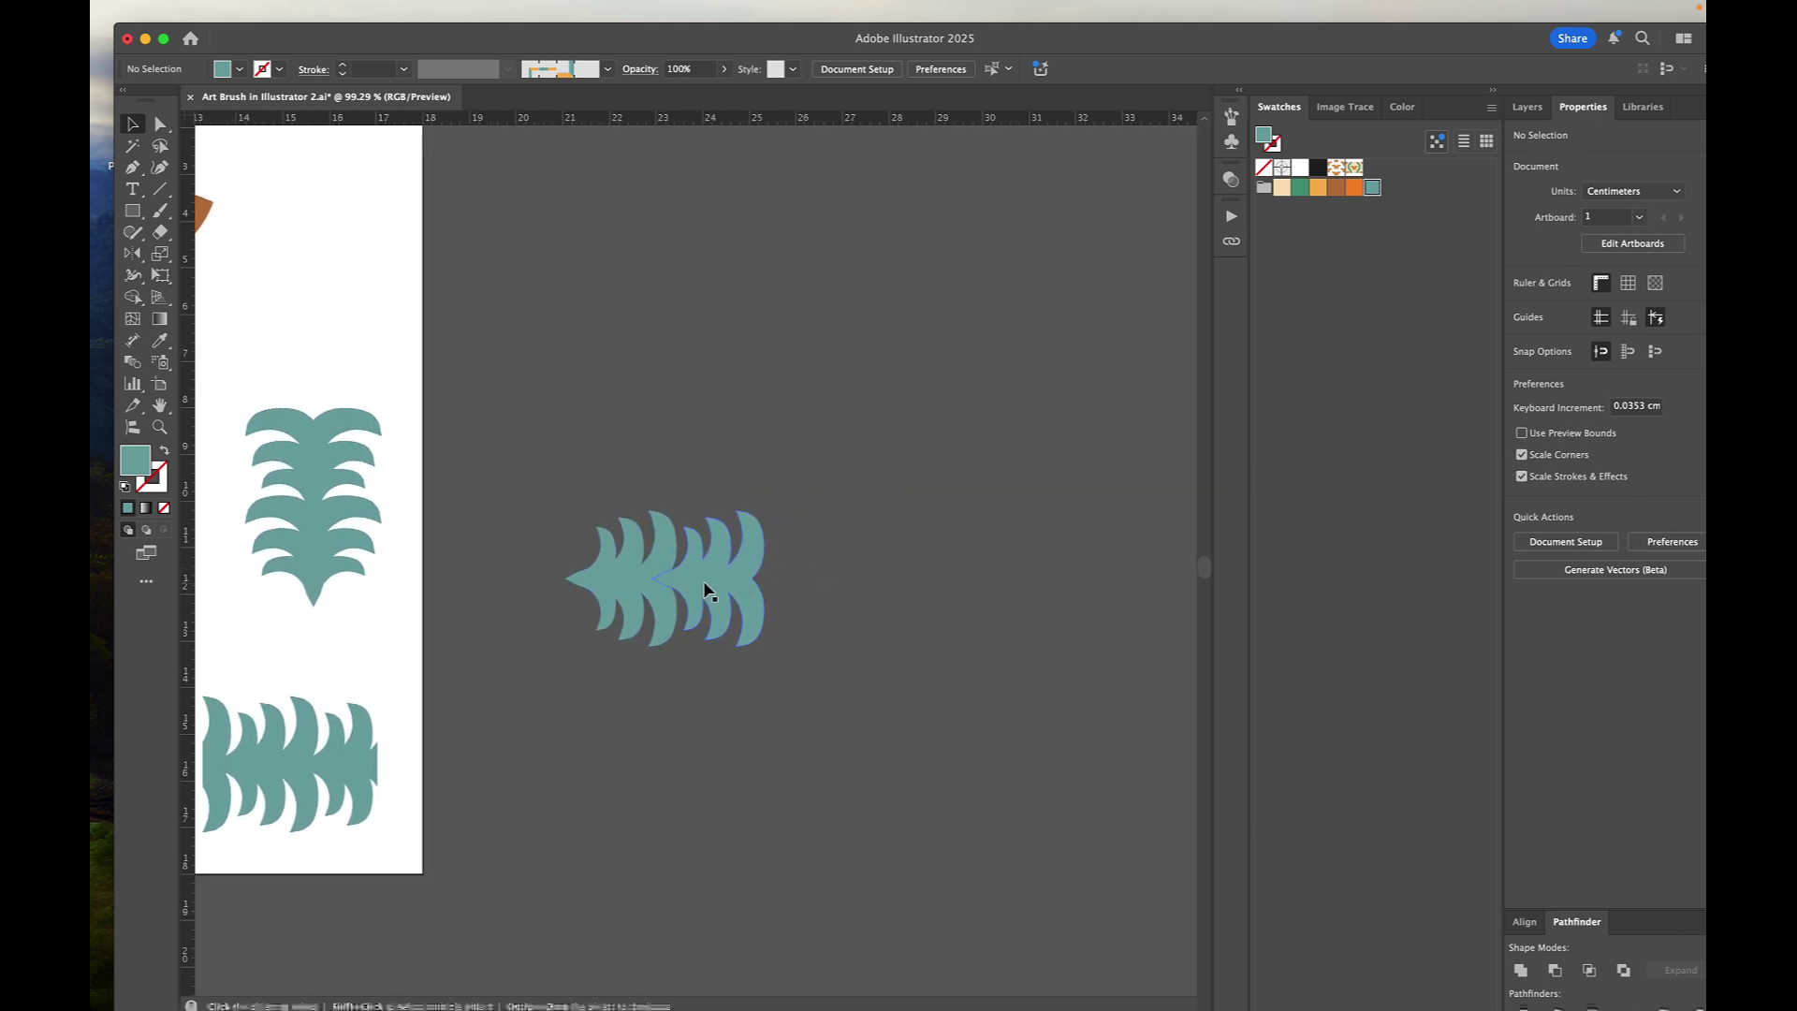
left_click_drag(706, 590, 791, 590)
left_click(818, 409)
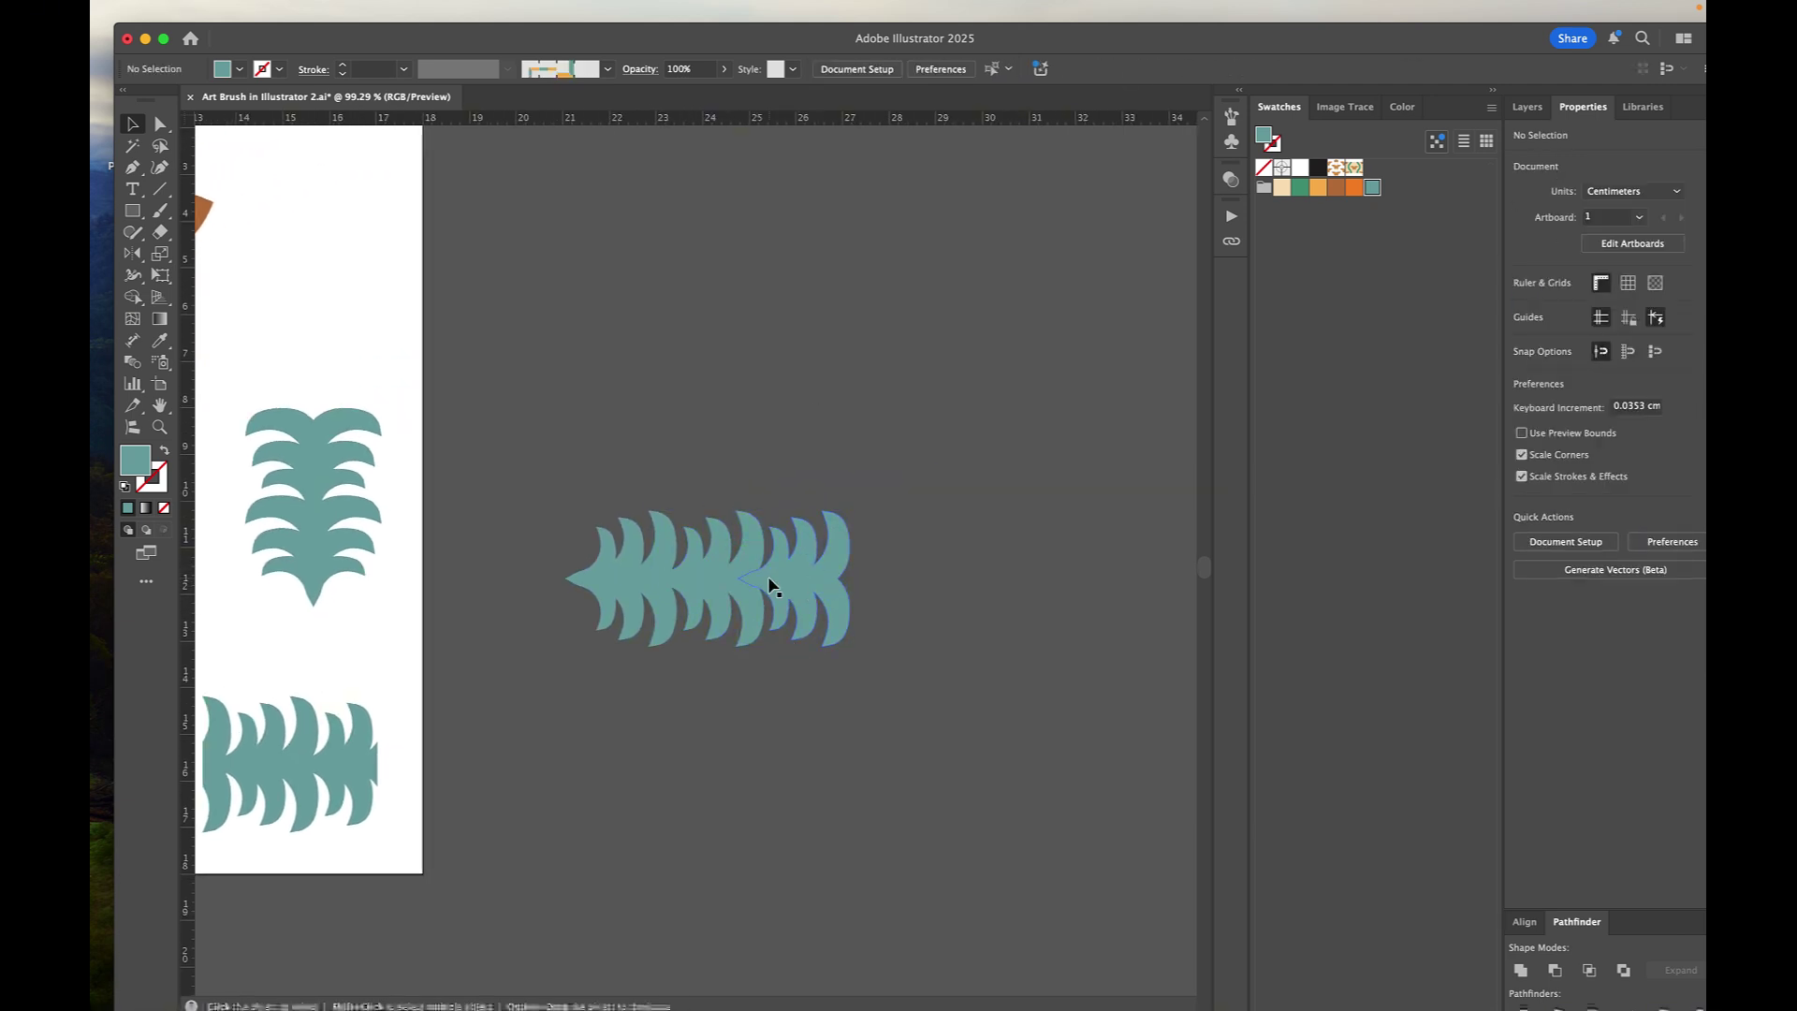
Step: Draw a rectangle about 3.71 by 2.92 cm with the Pen tool around one repeat of the strip, and remove its fill
key("p")
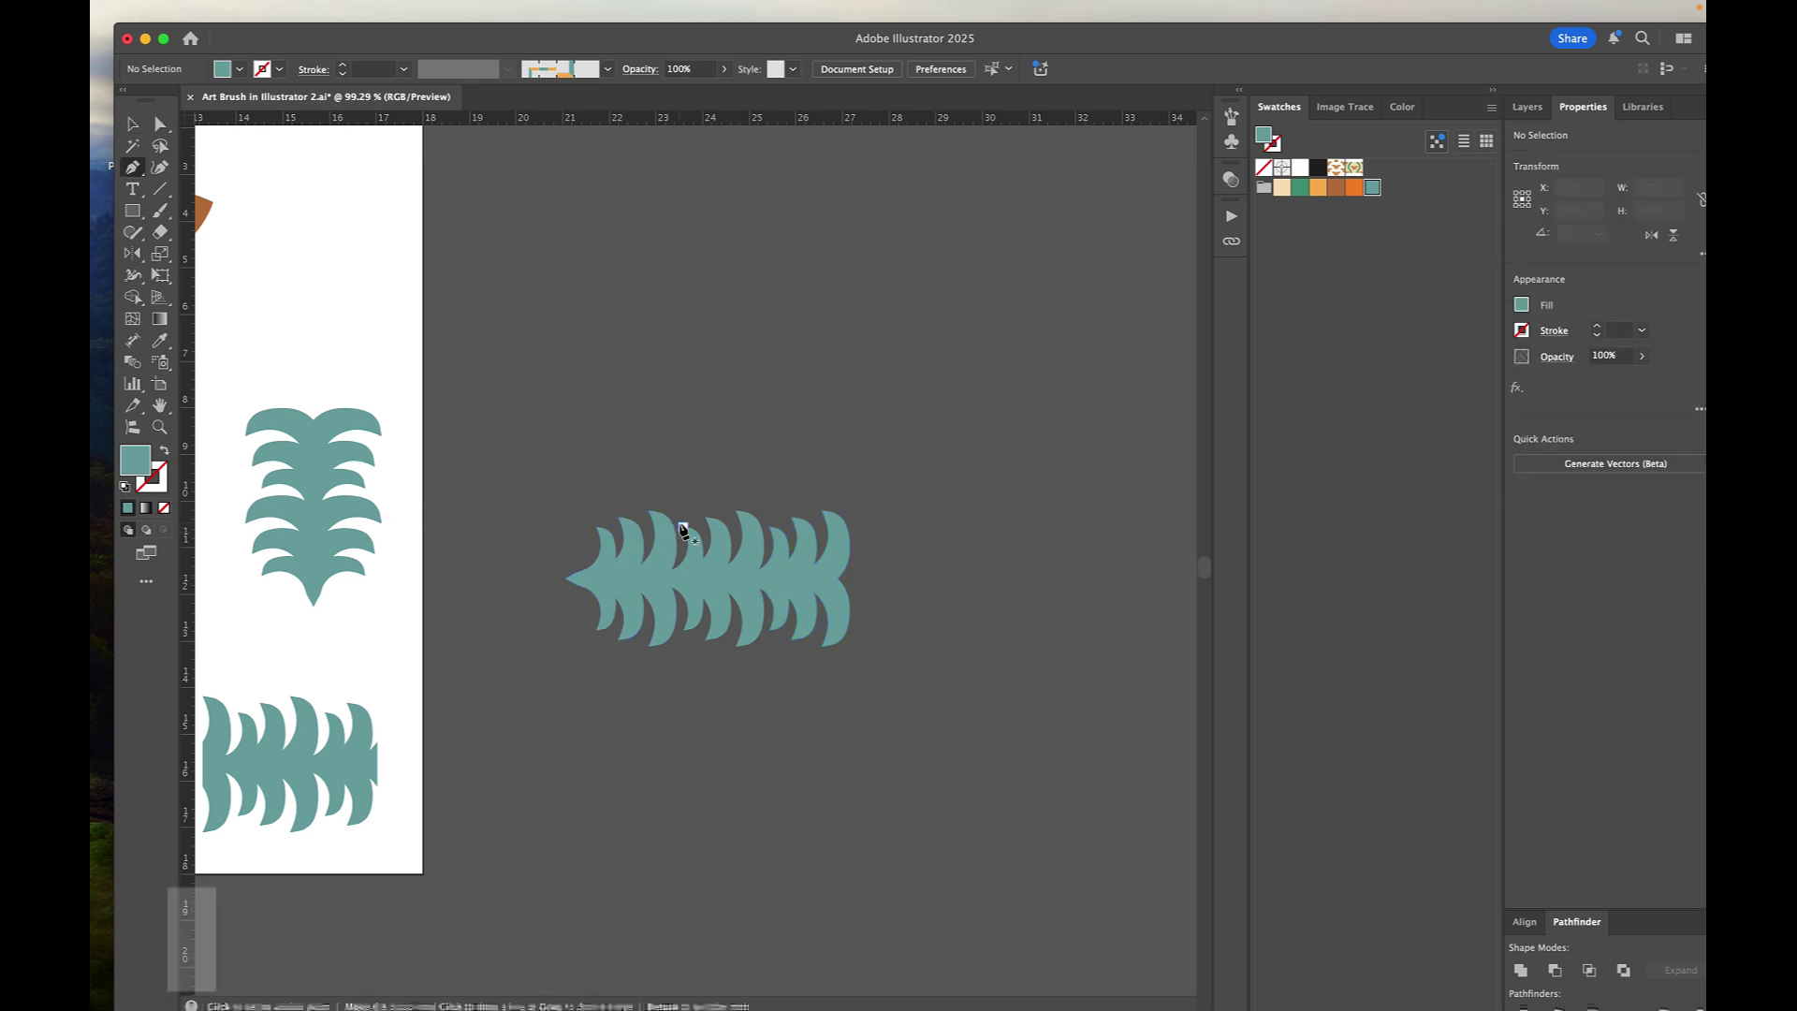
left_click(648, 511)
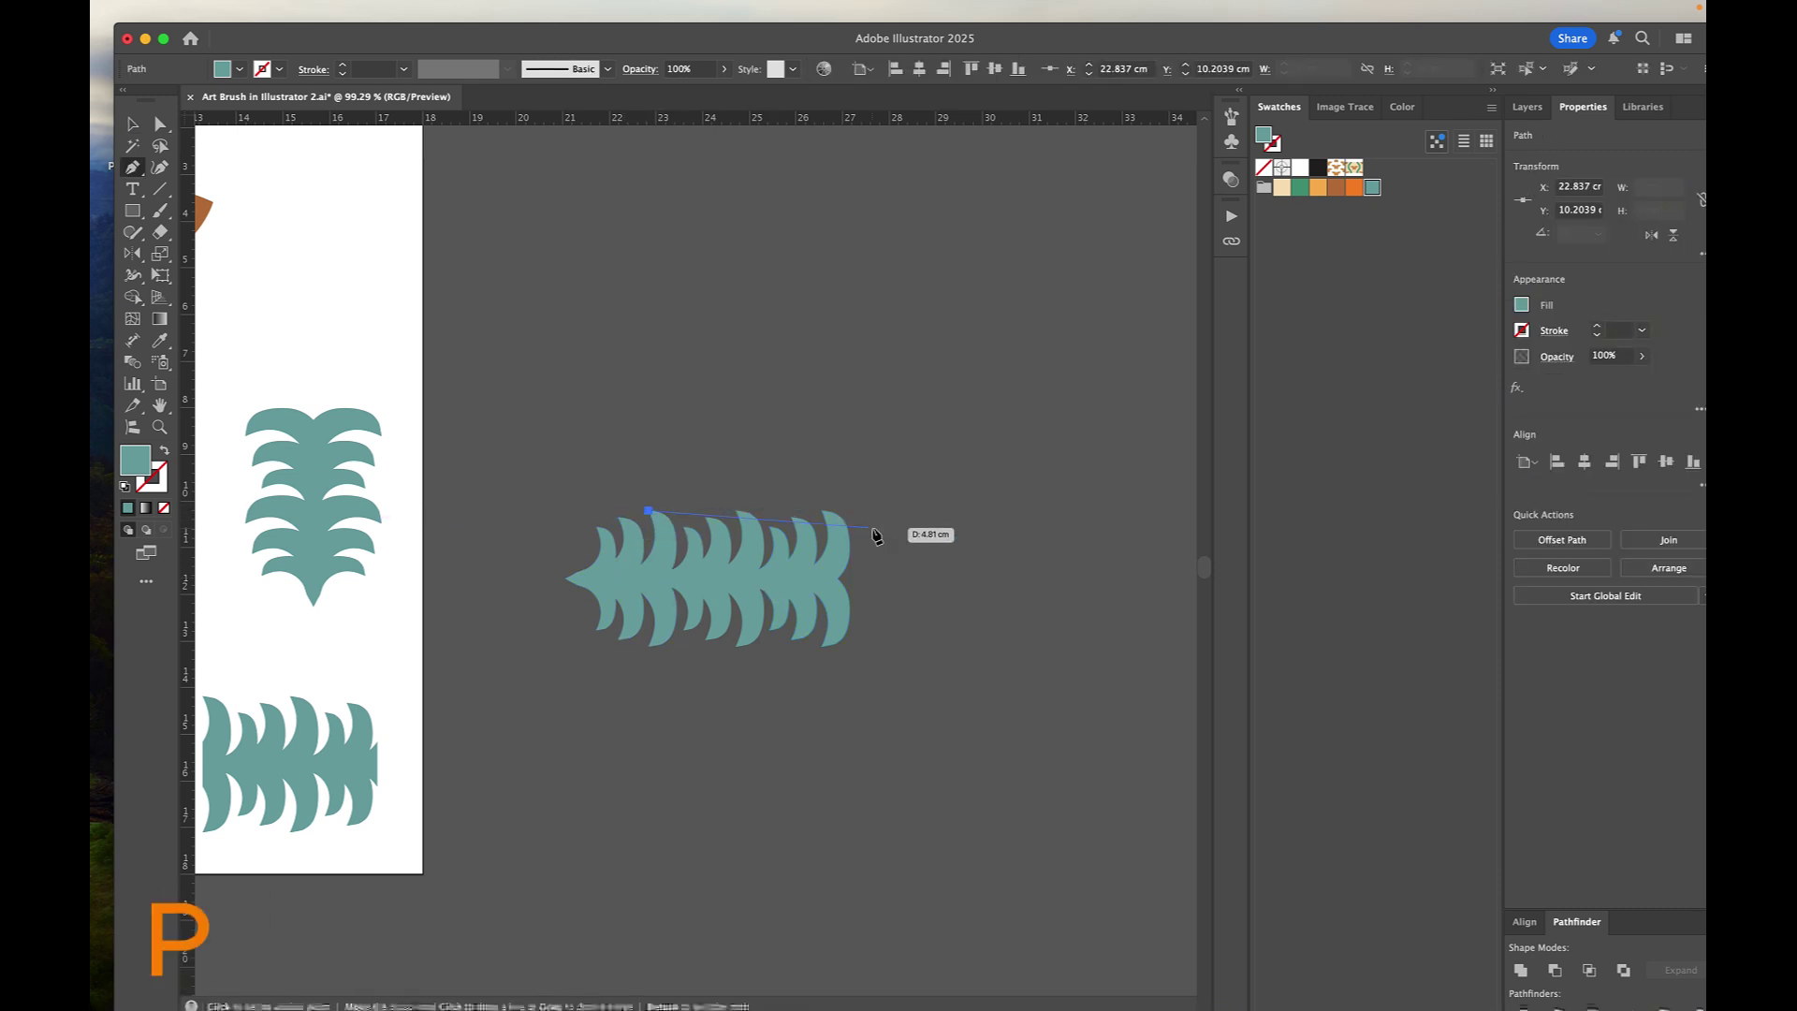
left_click(822, 511)
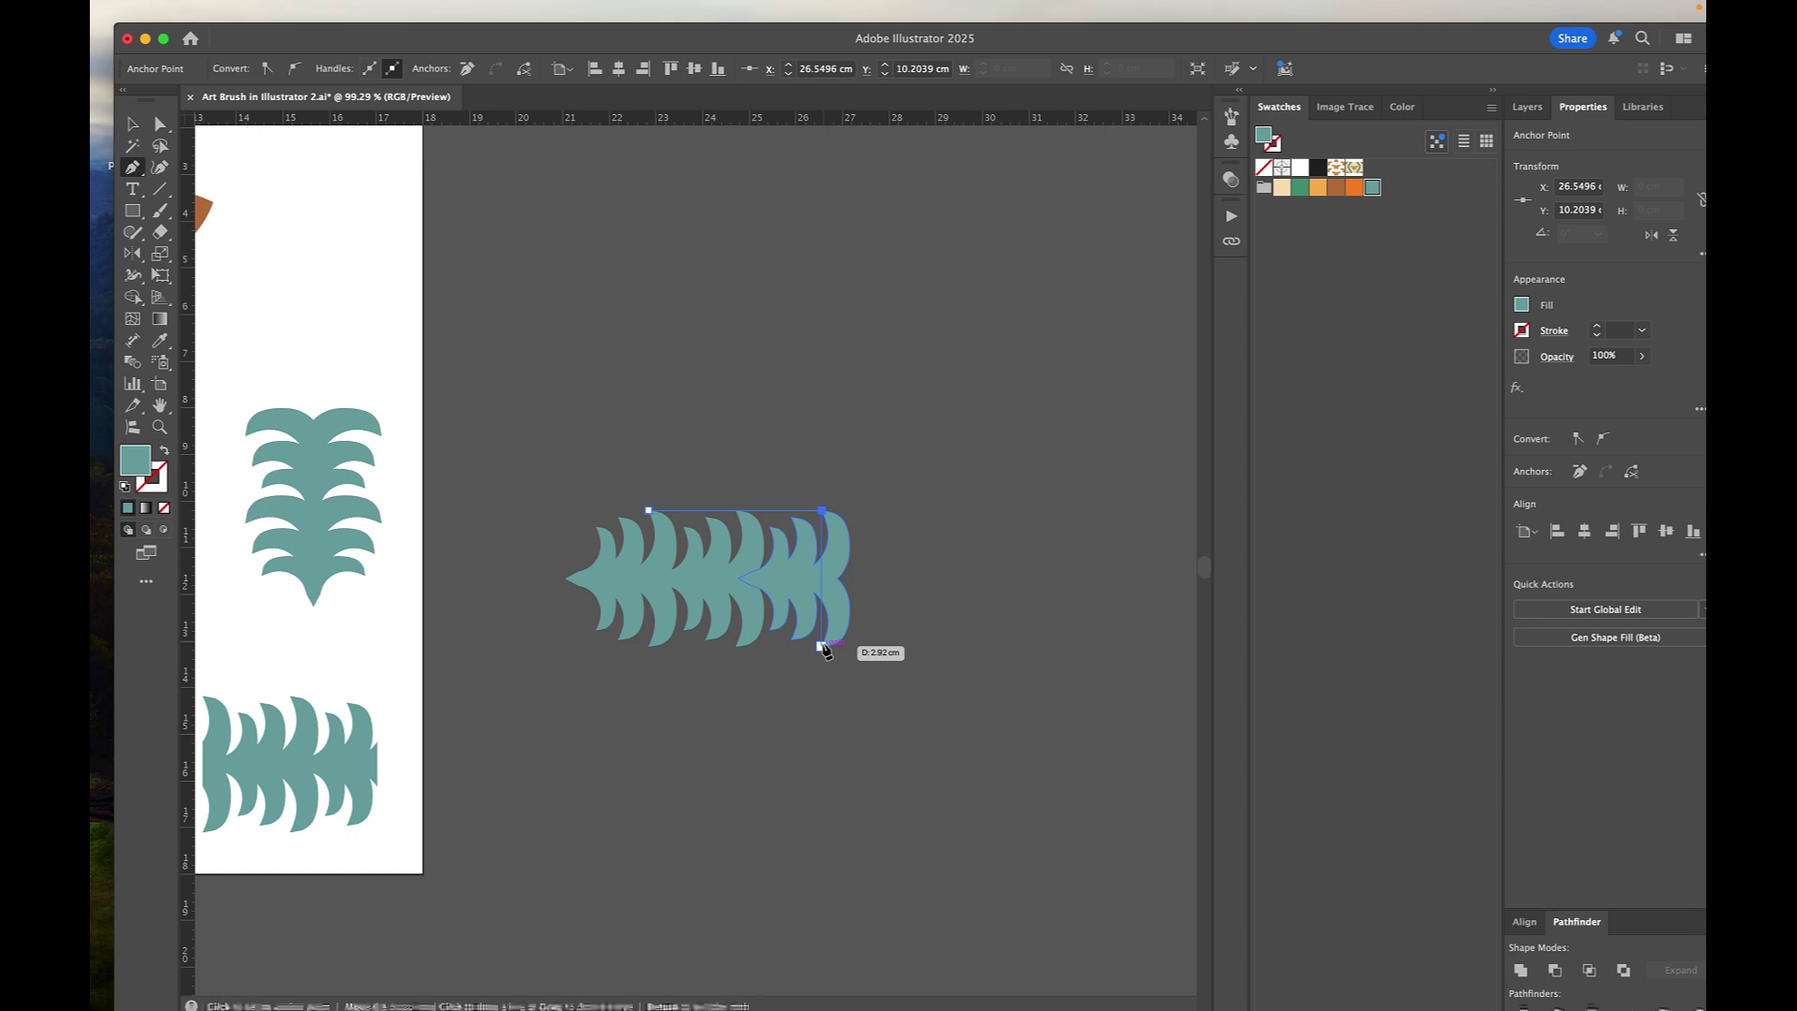
left_click(821, 646)
left_click(649, 646)
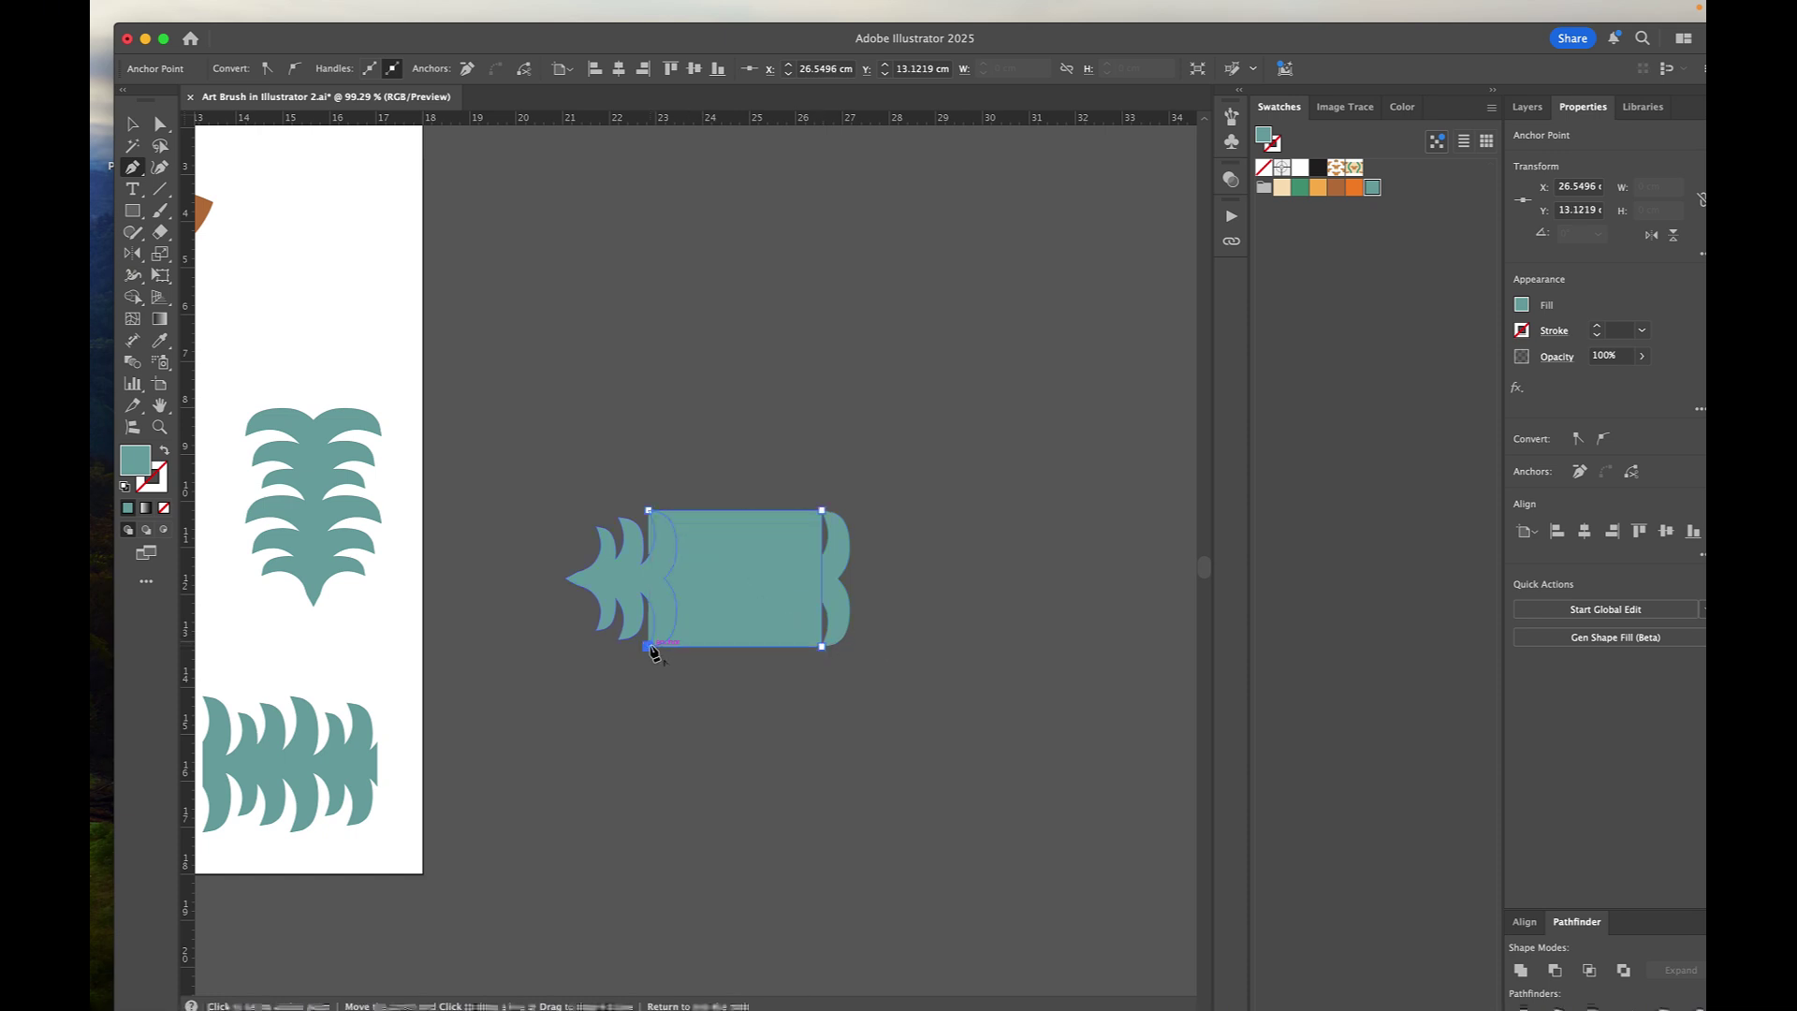
left_click(649, 511)
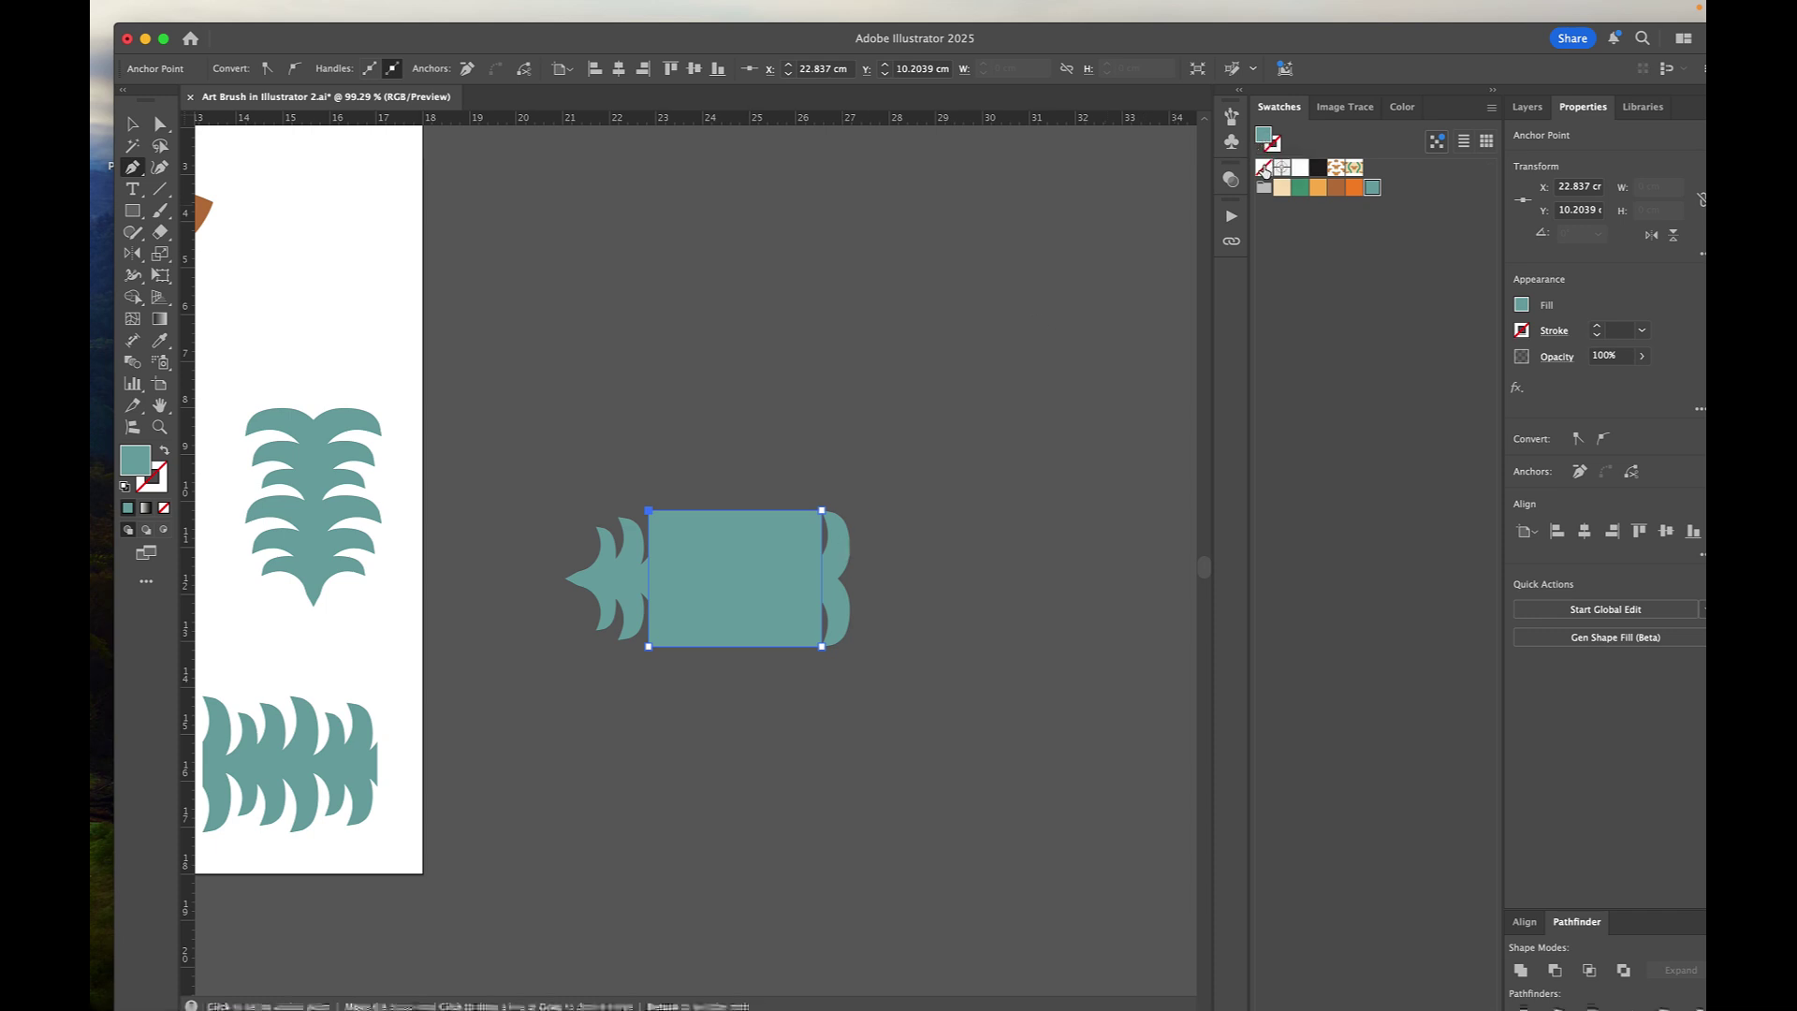
left_click(1263, 168)
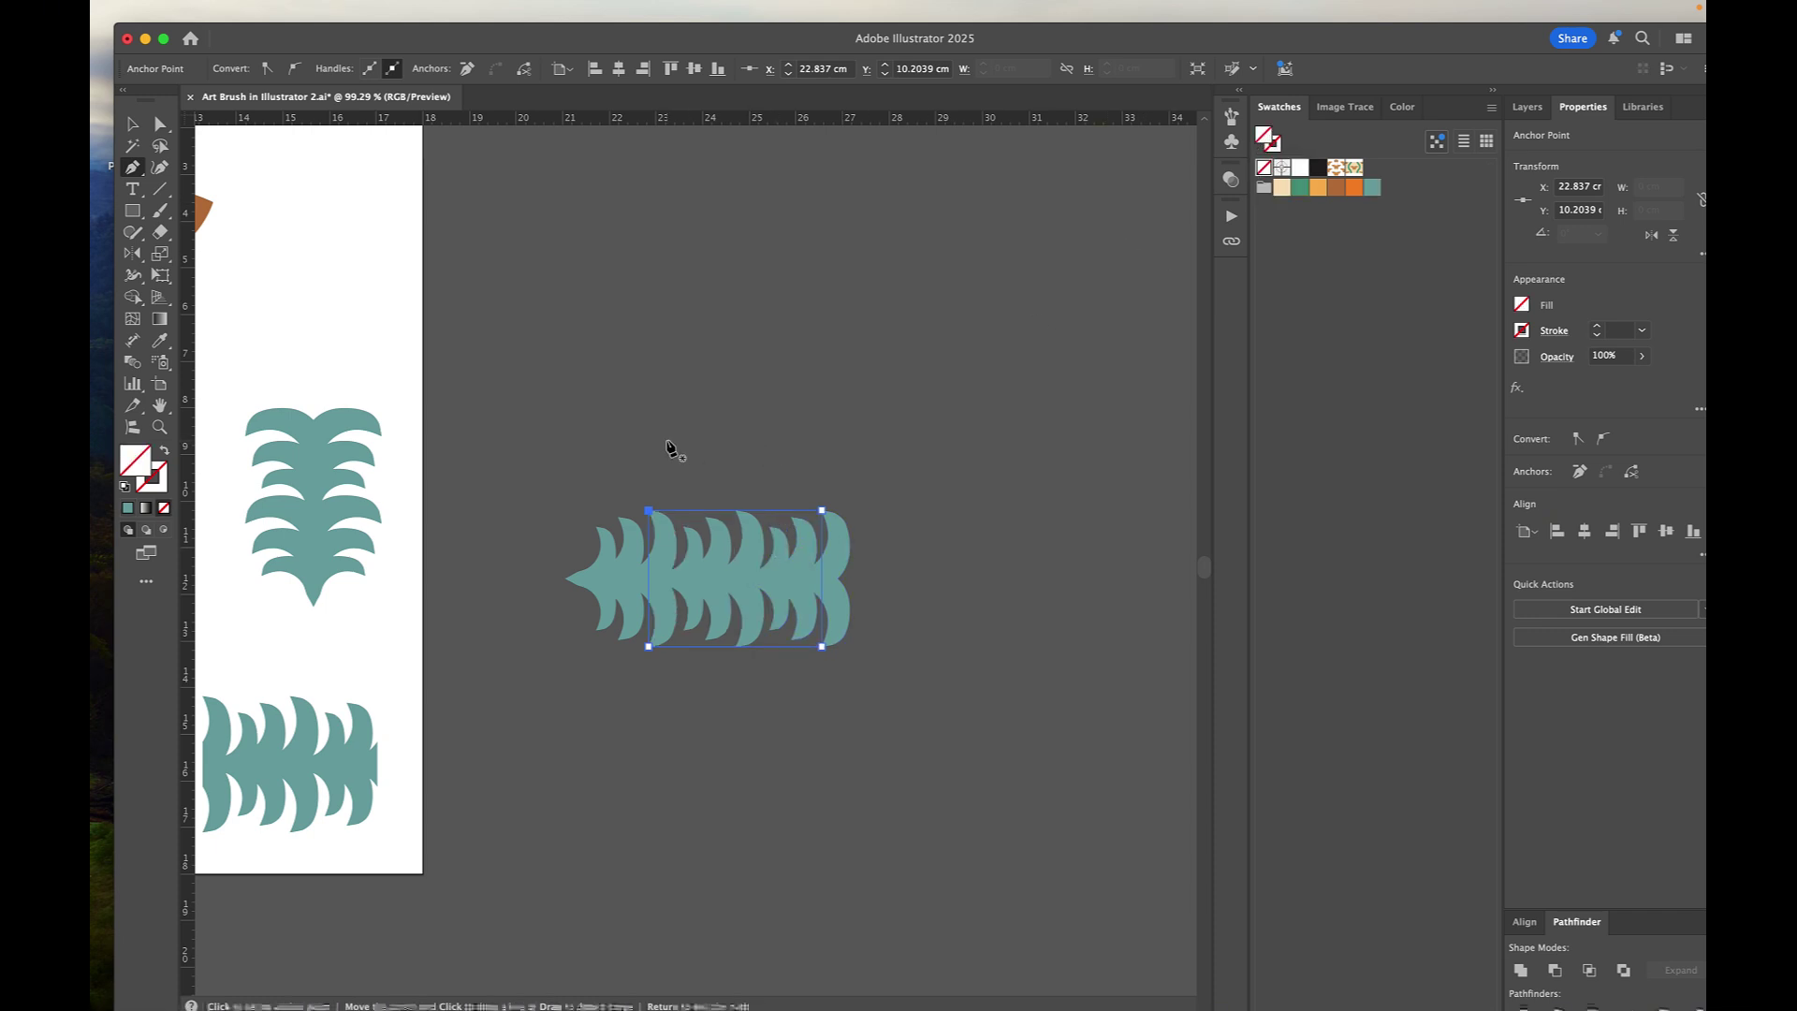
Step: Copy the unfilled rectangle, paste it in front, and bring the copy to the front of the stack
key("v")
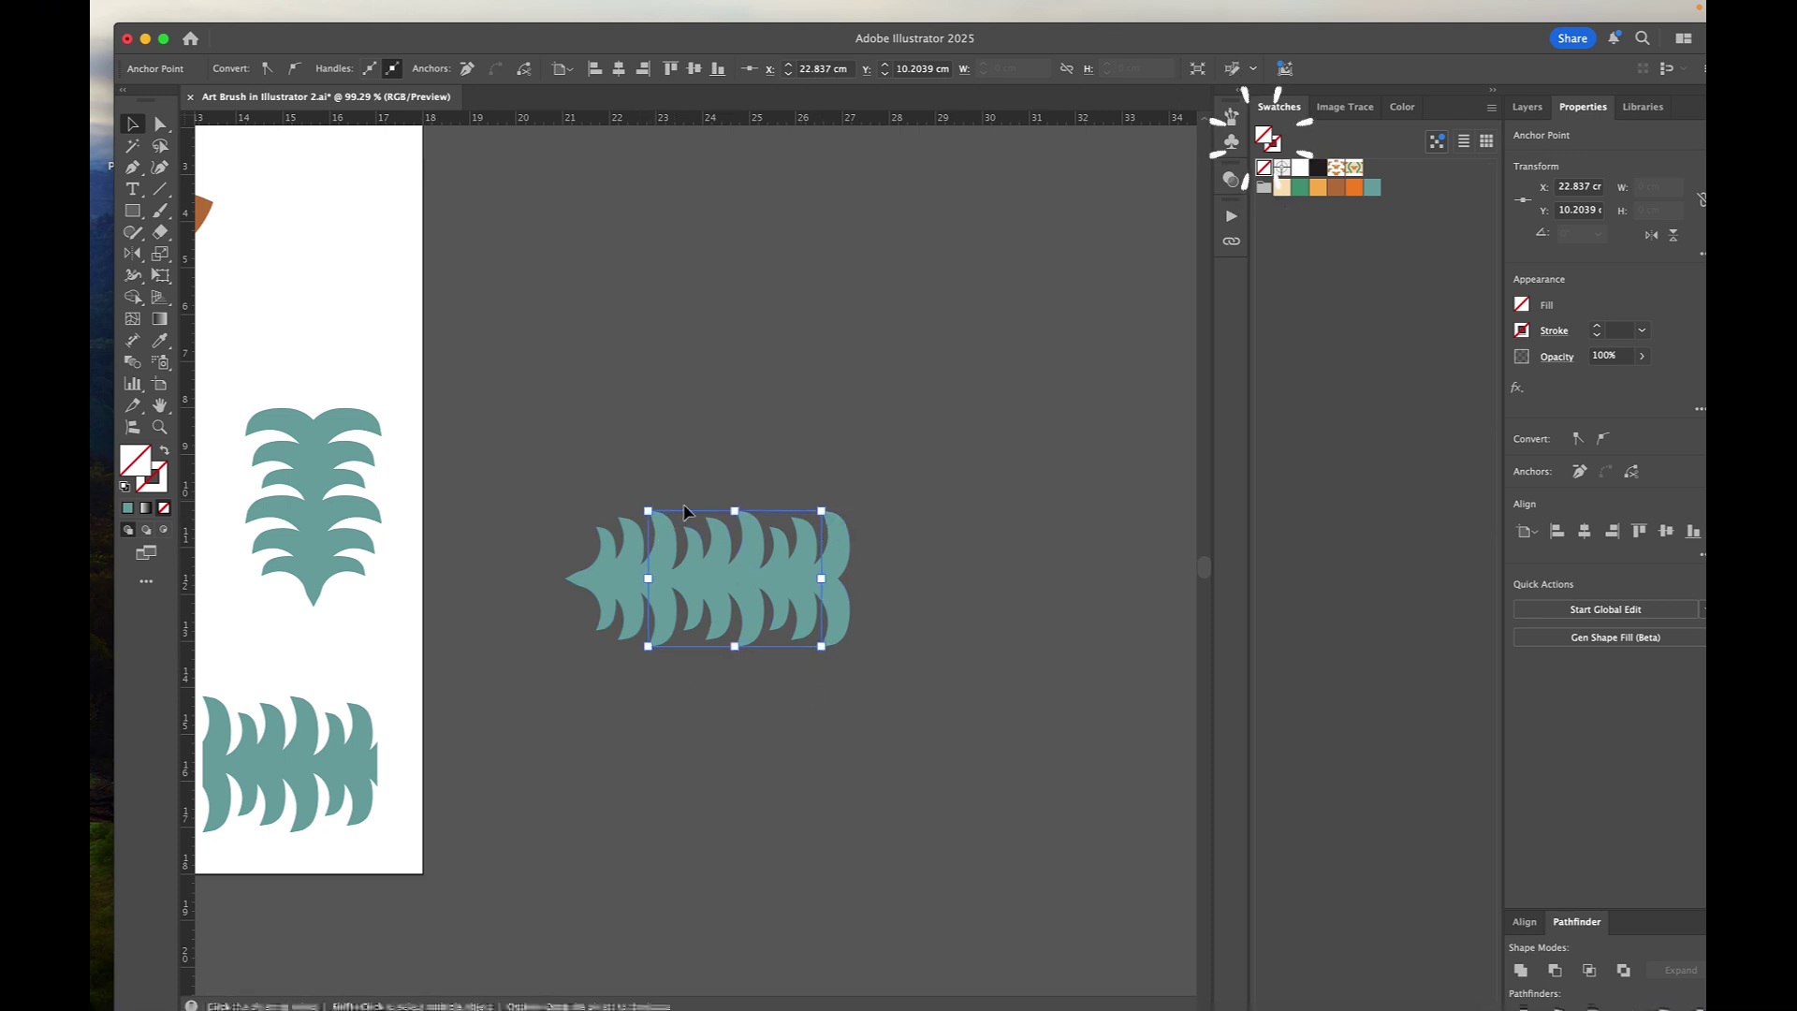
left_click(683, 443)
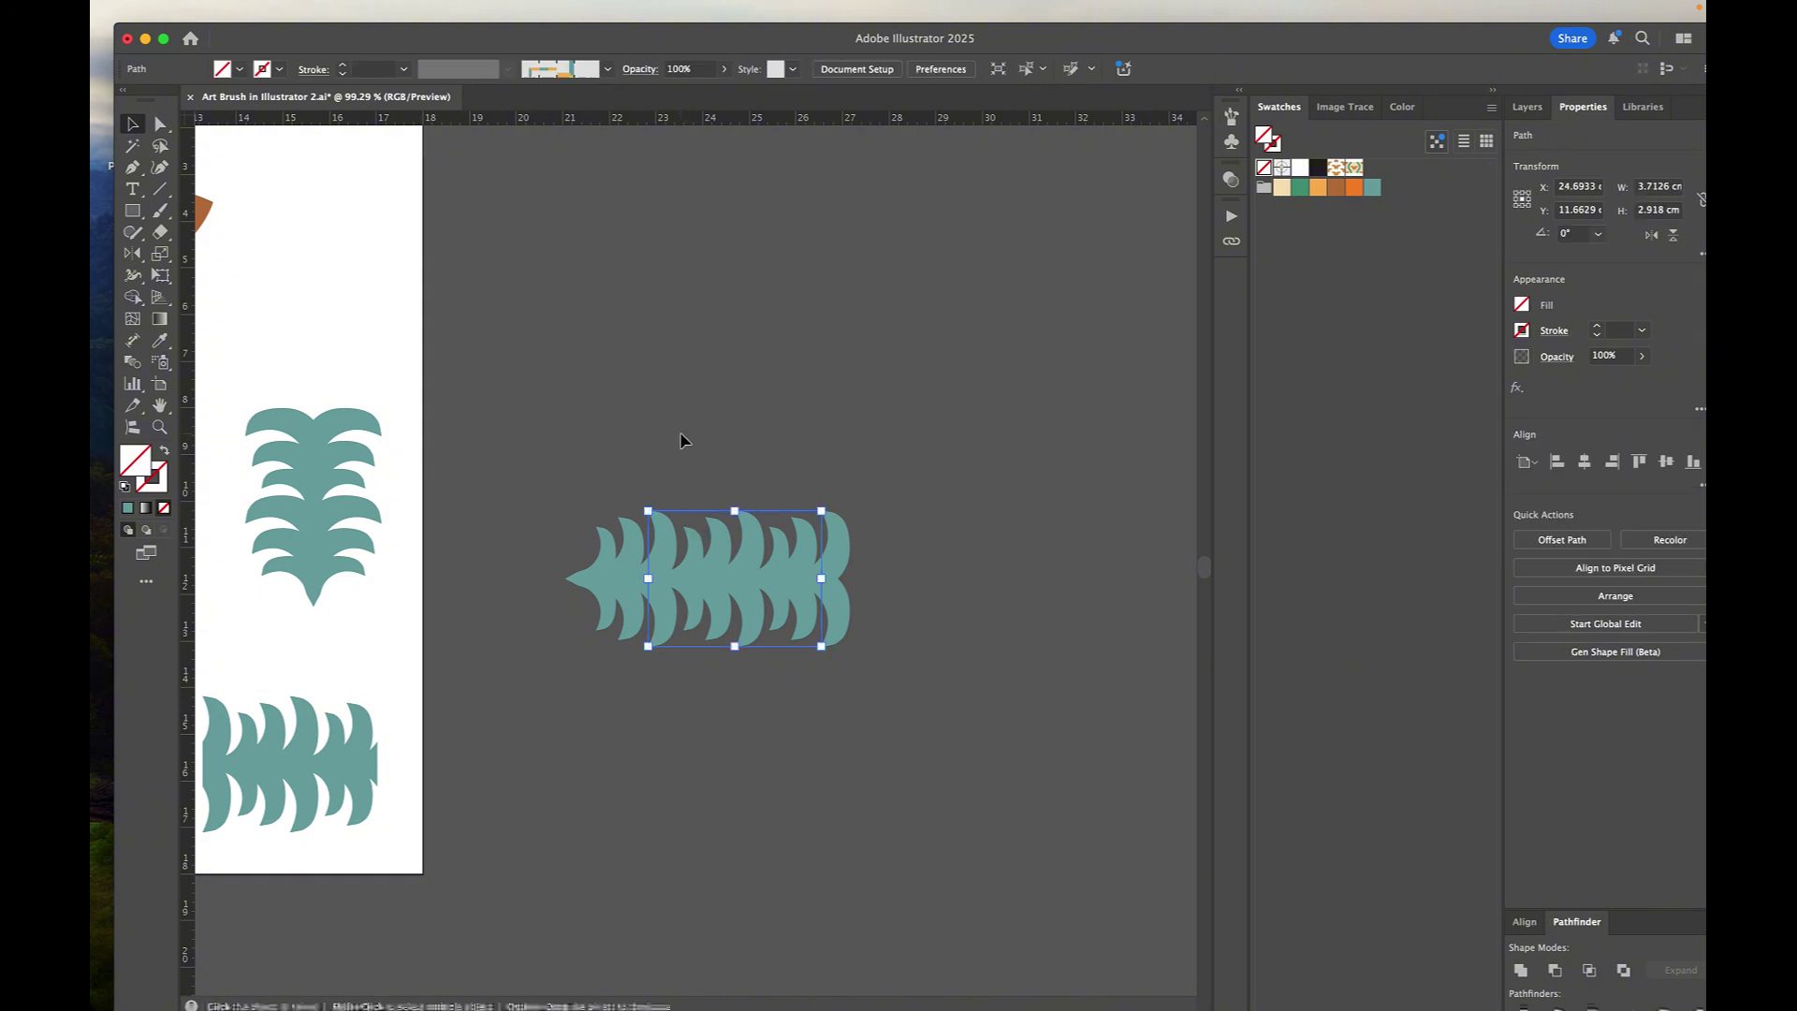
left_click(697, 515)
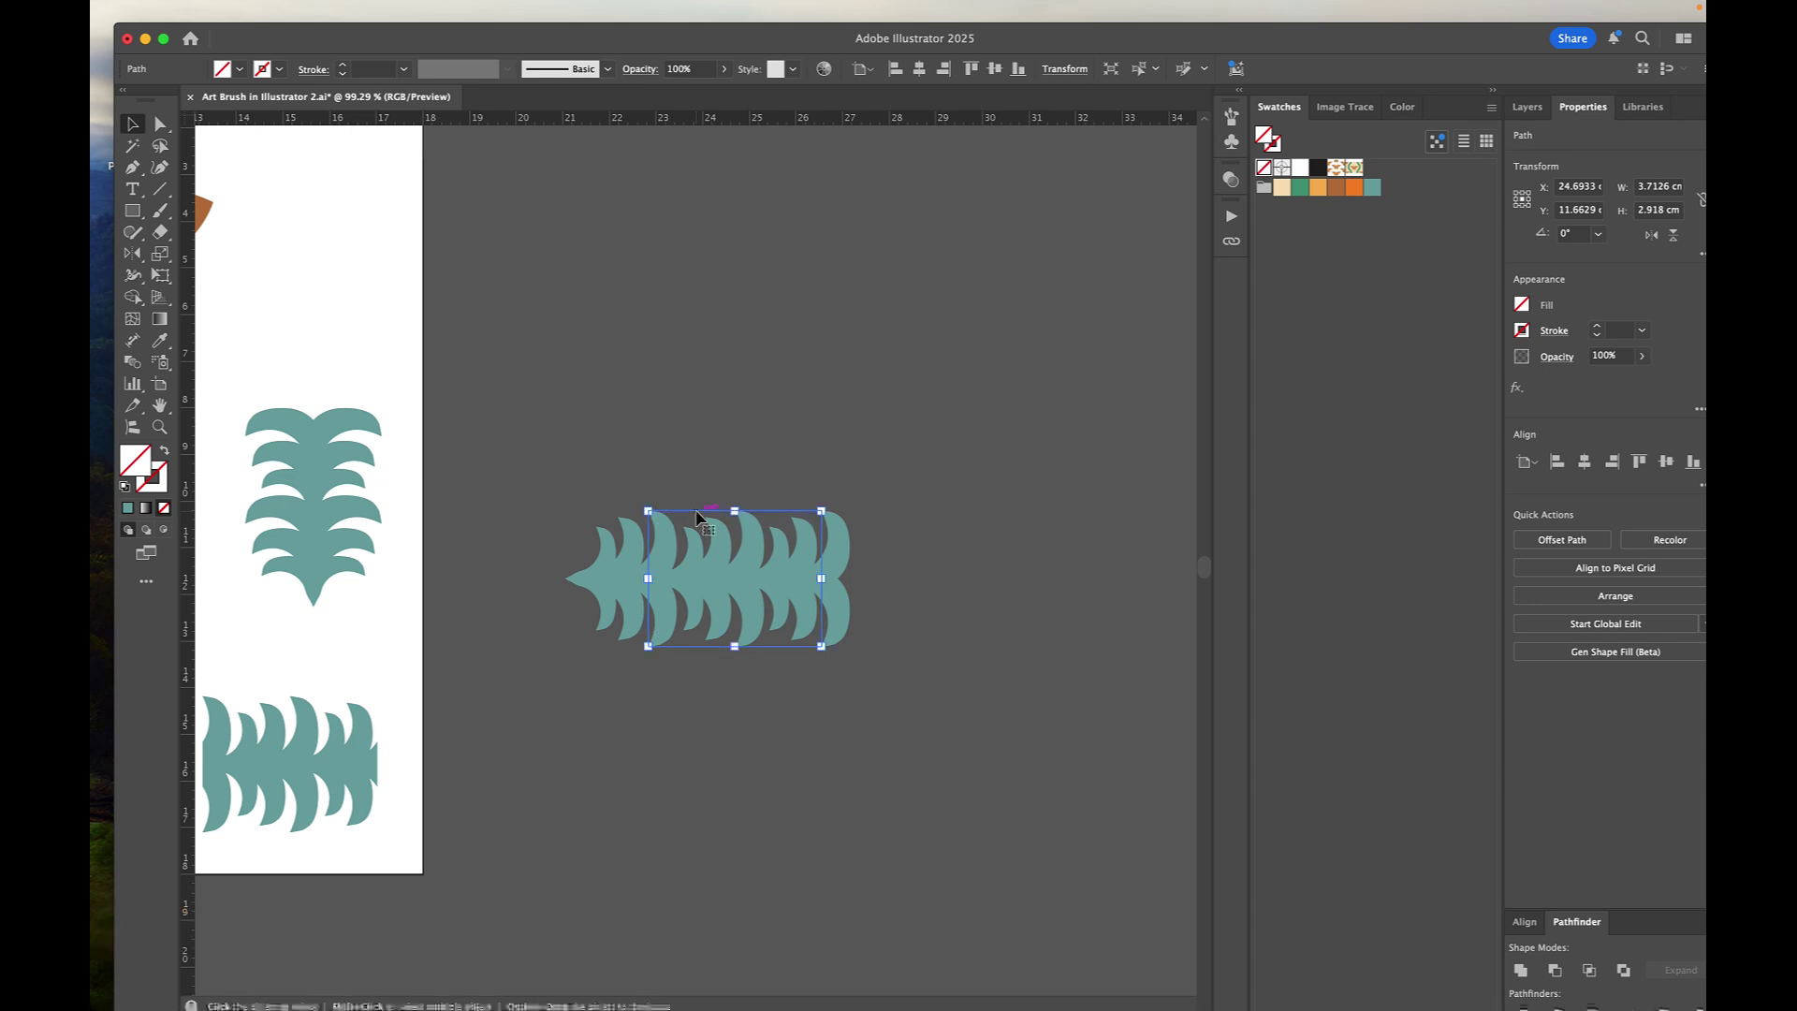
key("super+c")
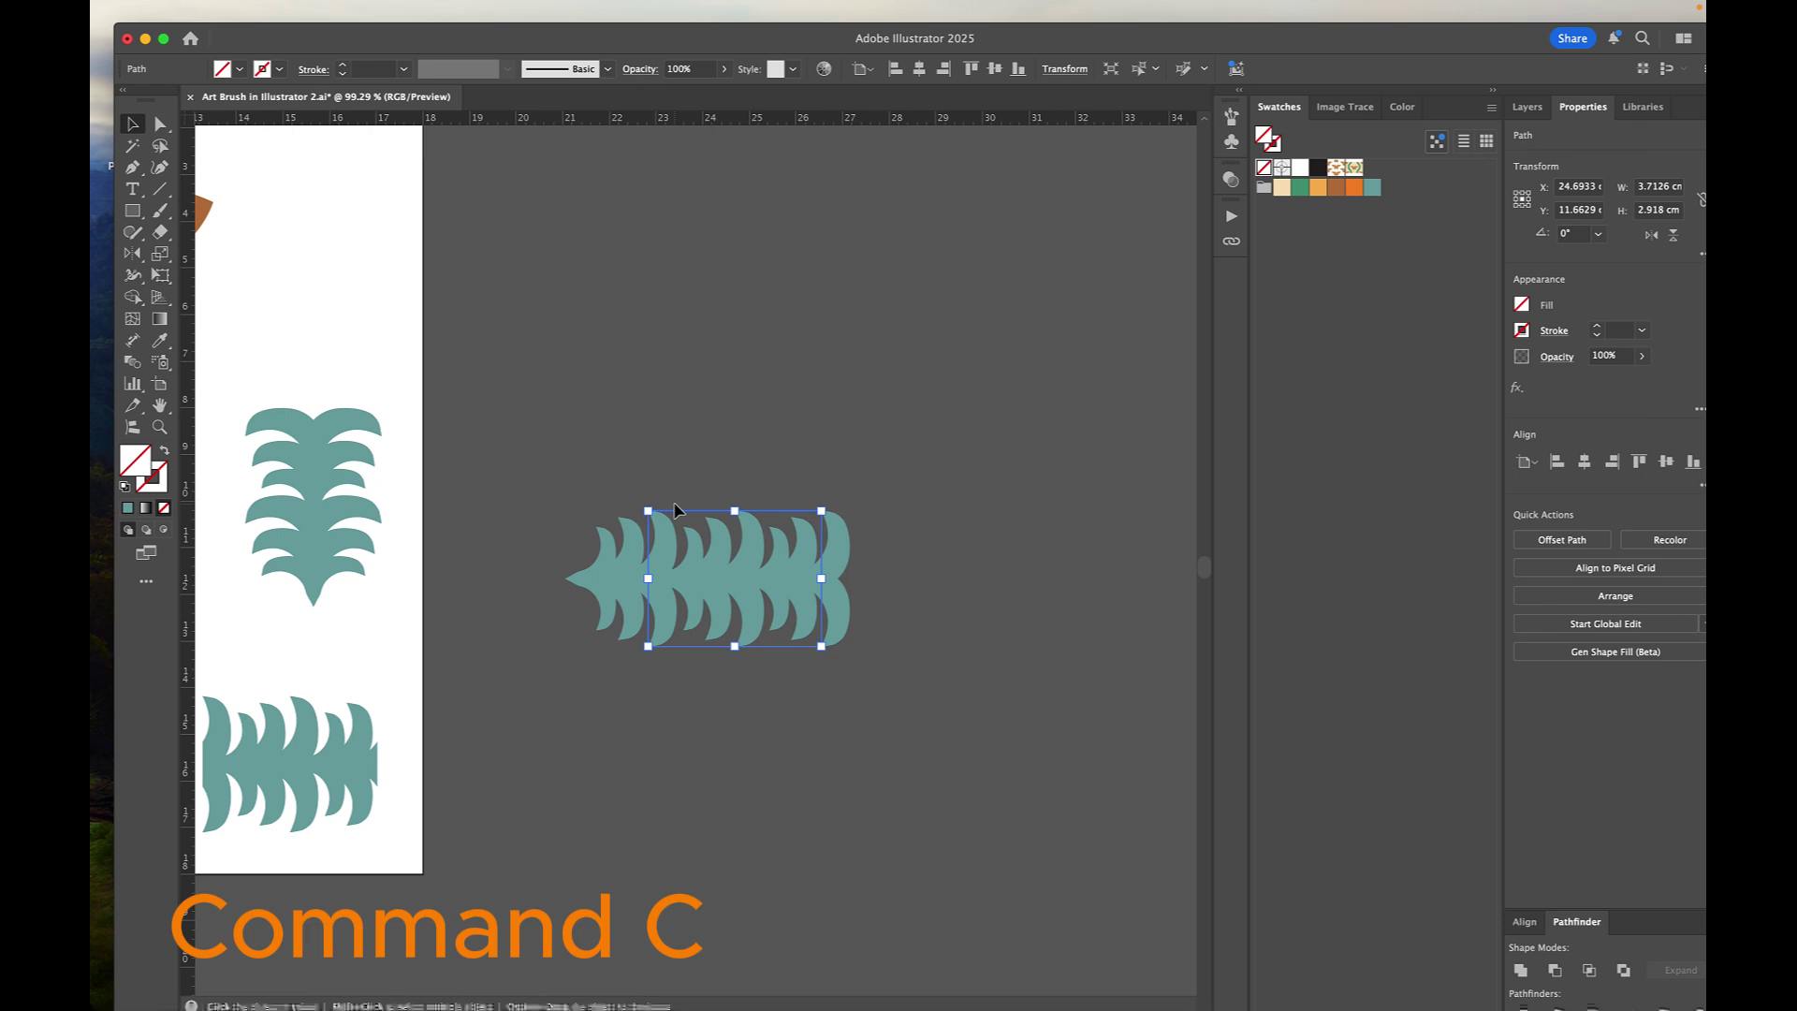
key("super+f")
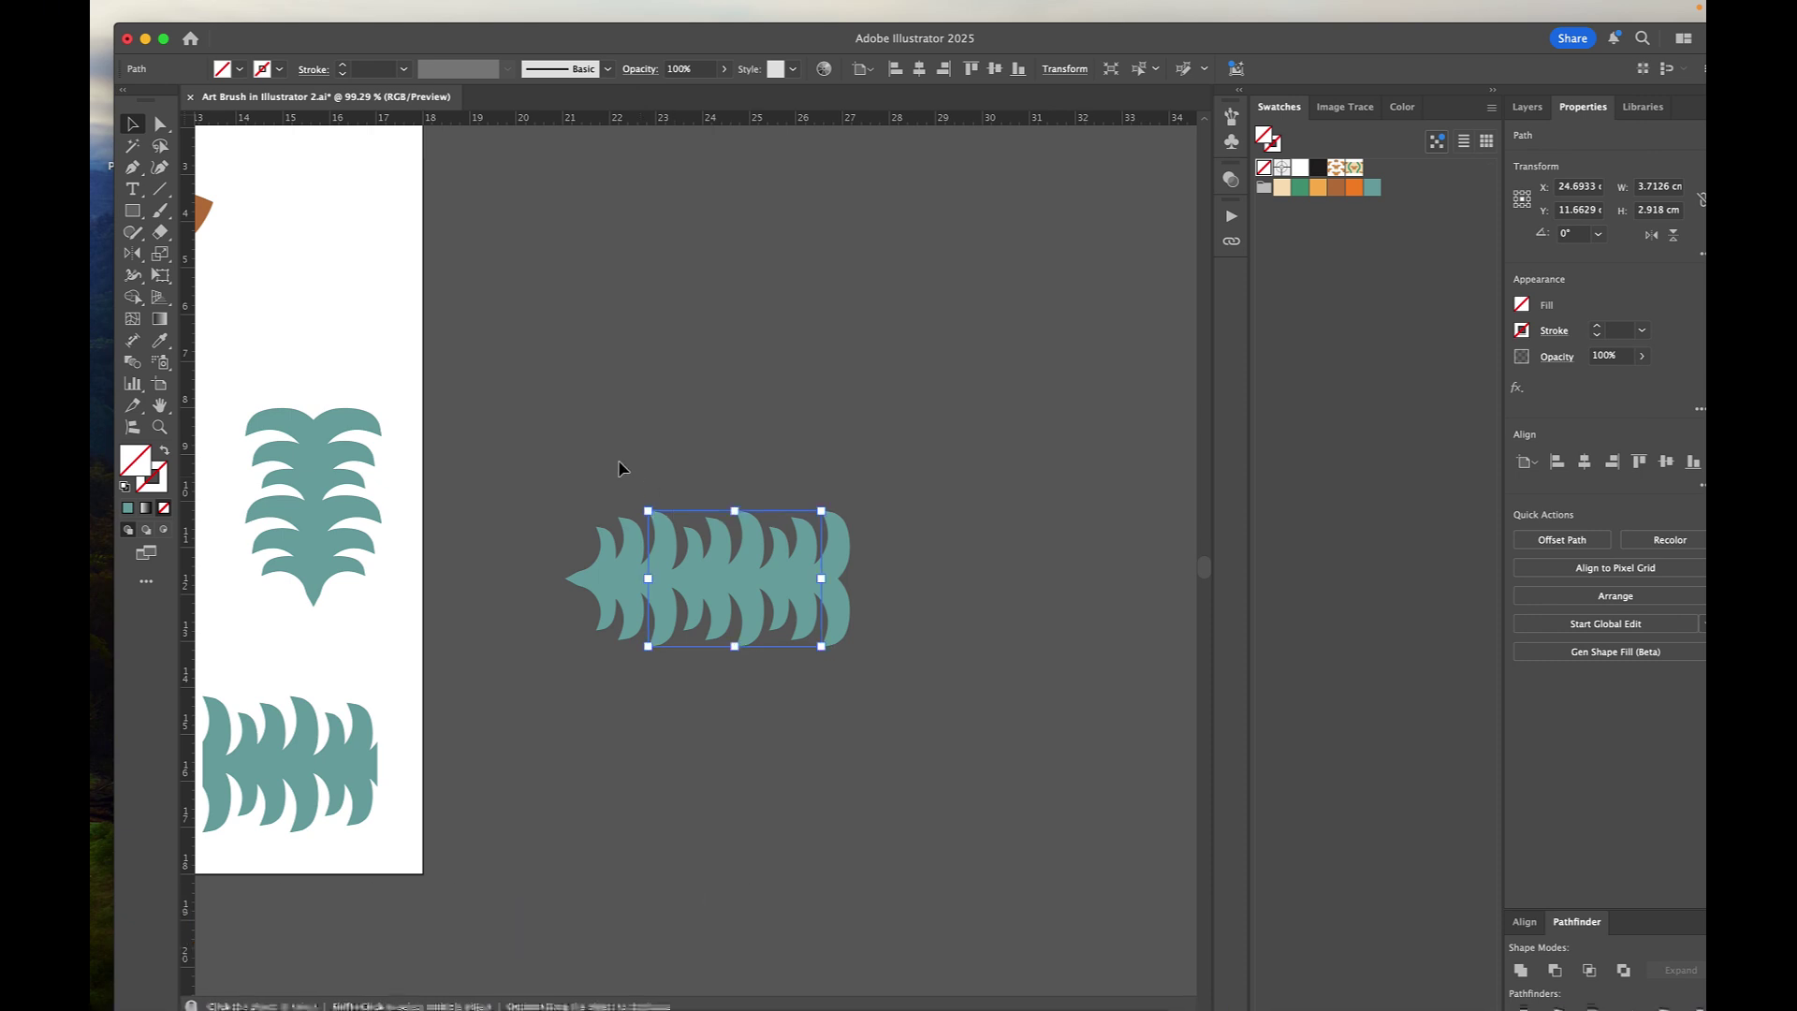
key("shift+super+bracketright")
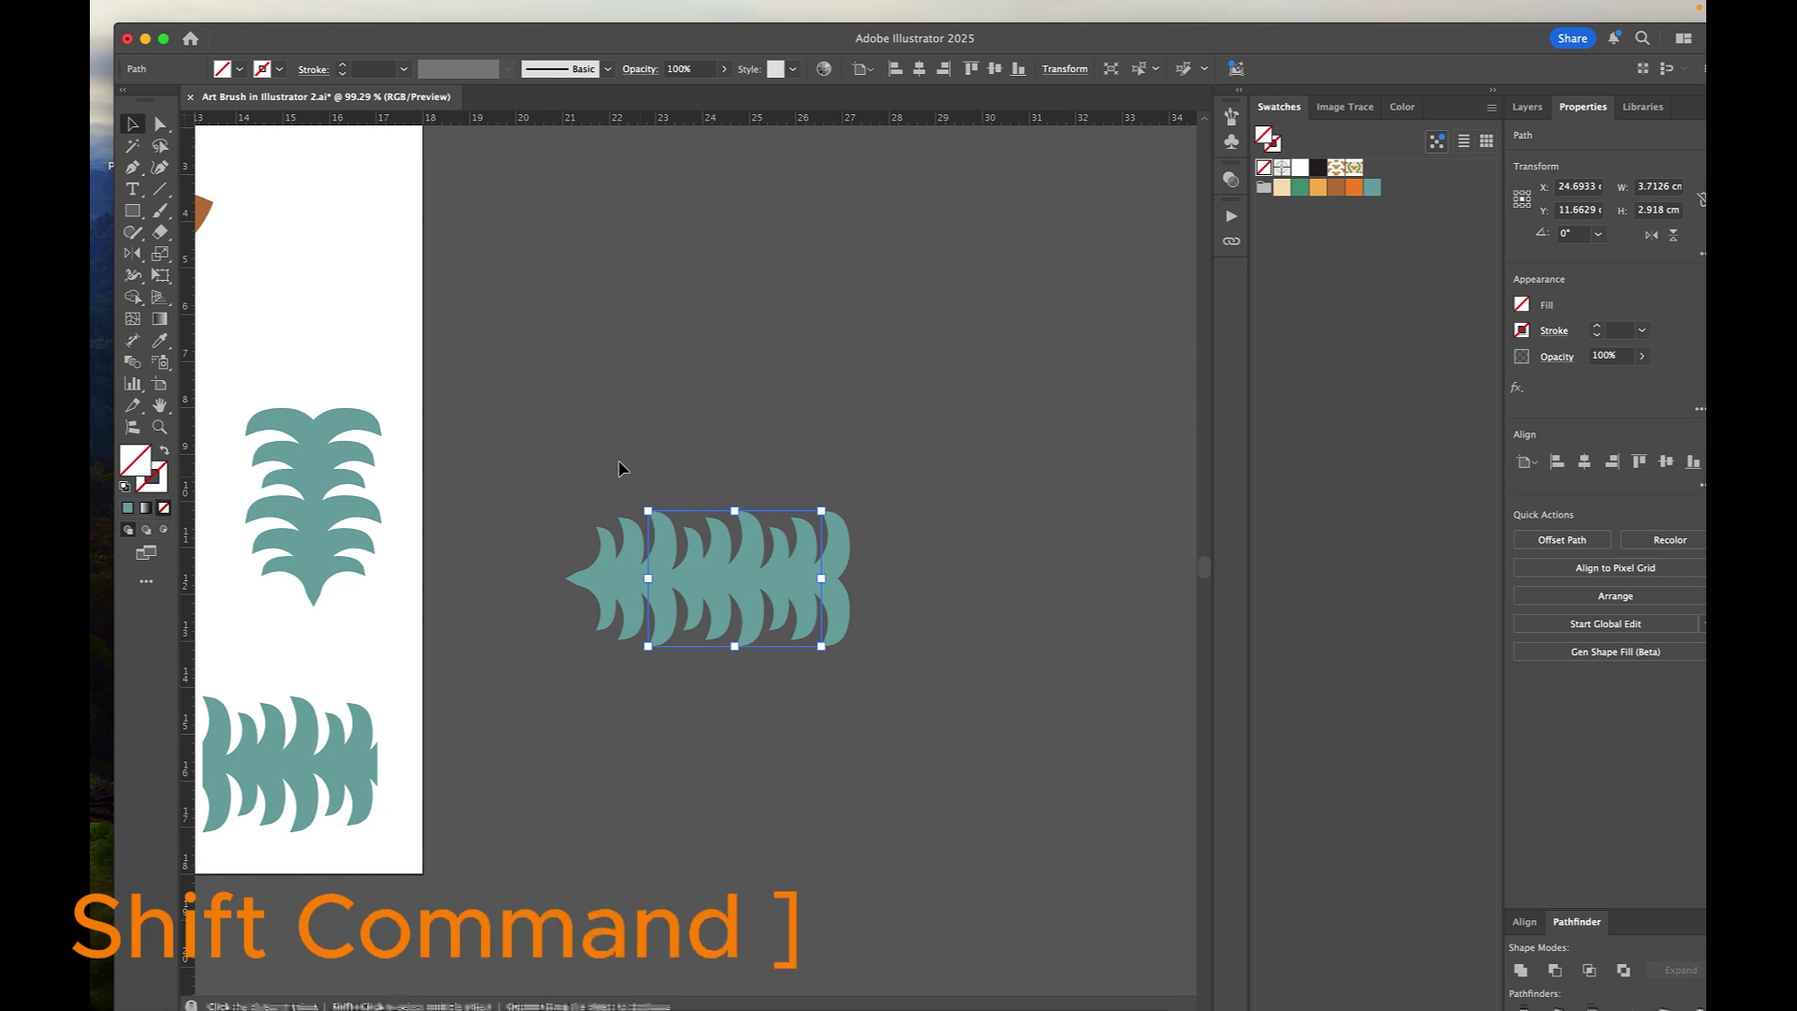
Step: Clip the leaf strip to the front rectangle with a clipping mask and check the hidden edges in outline view
left_click(619, 467)
left_click_drag(593, 450, 943, 705)
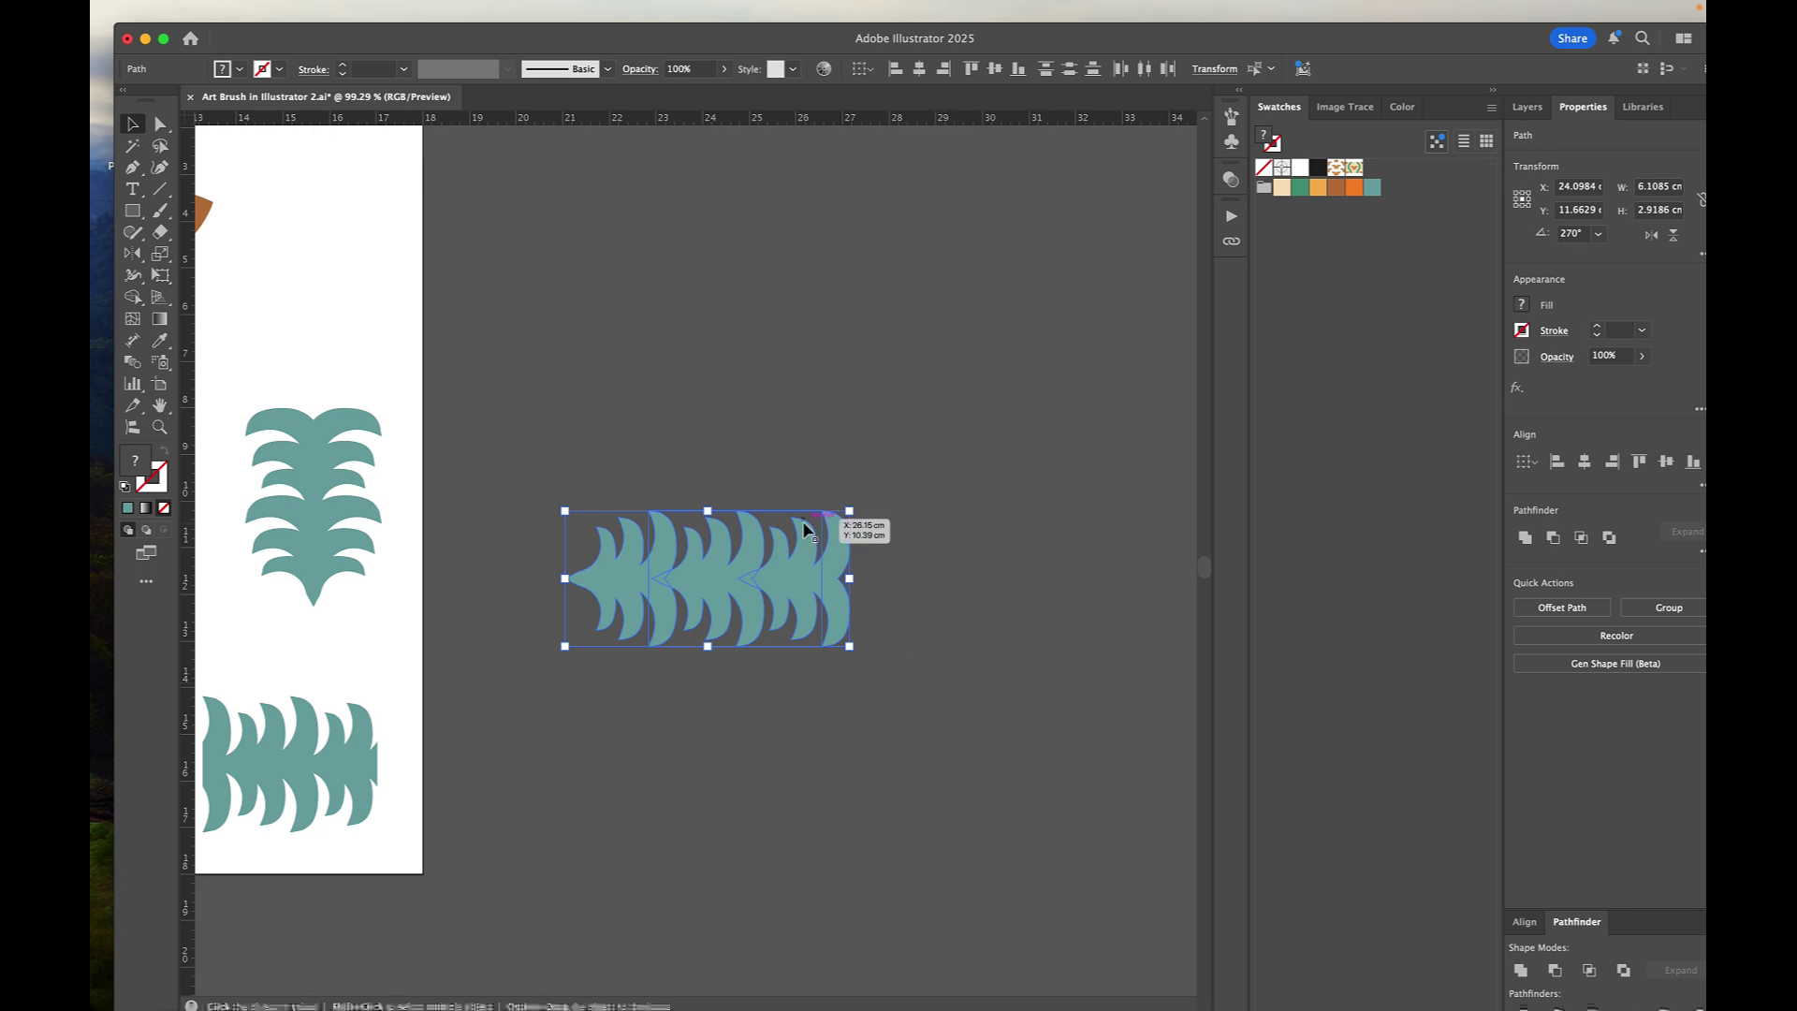
key("super+7")
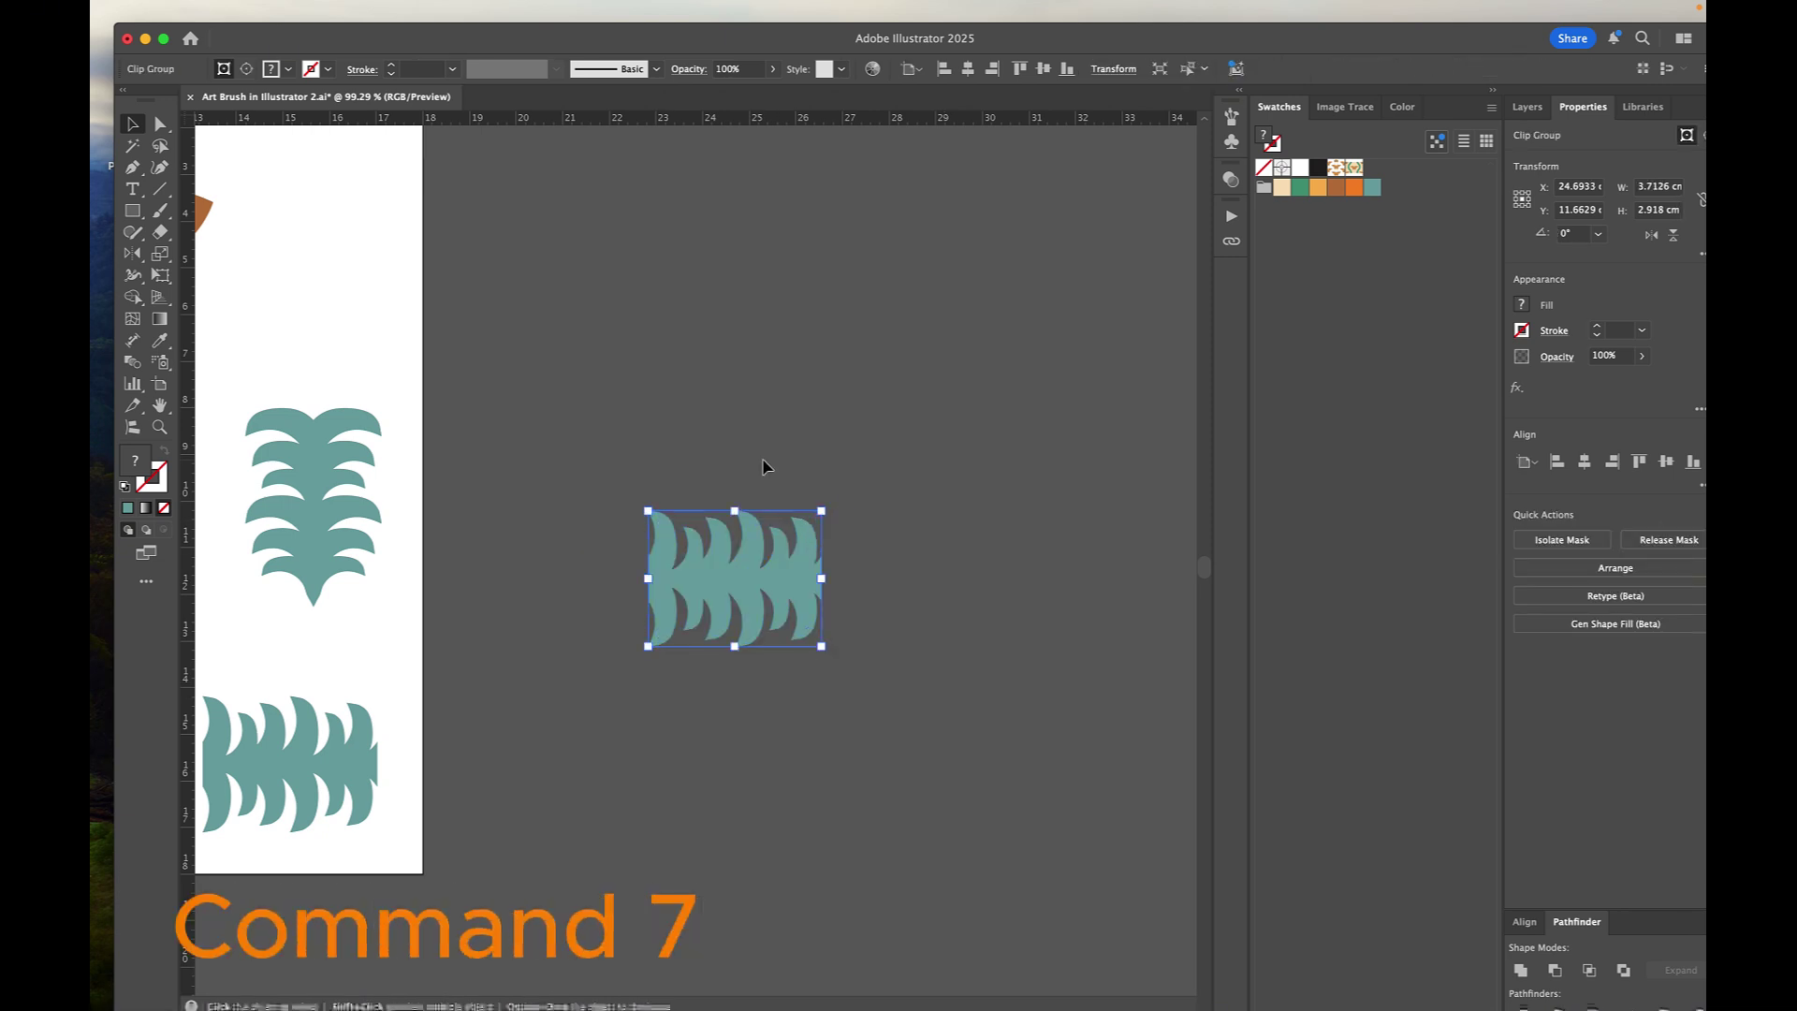
left_click(878, 585)
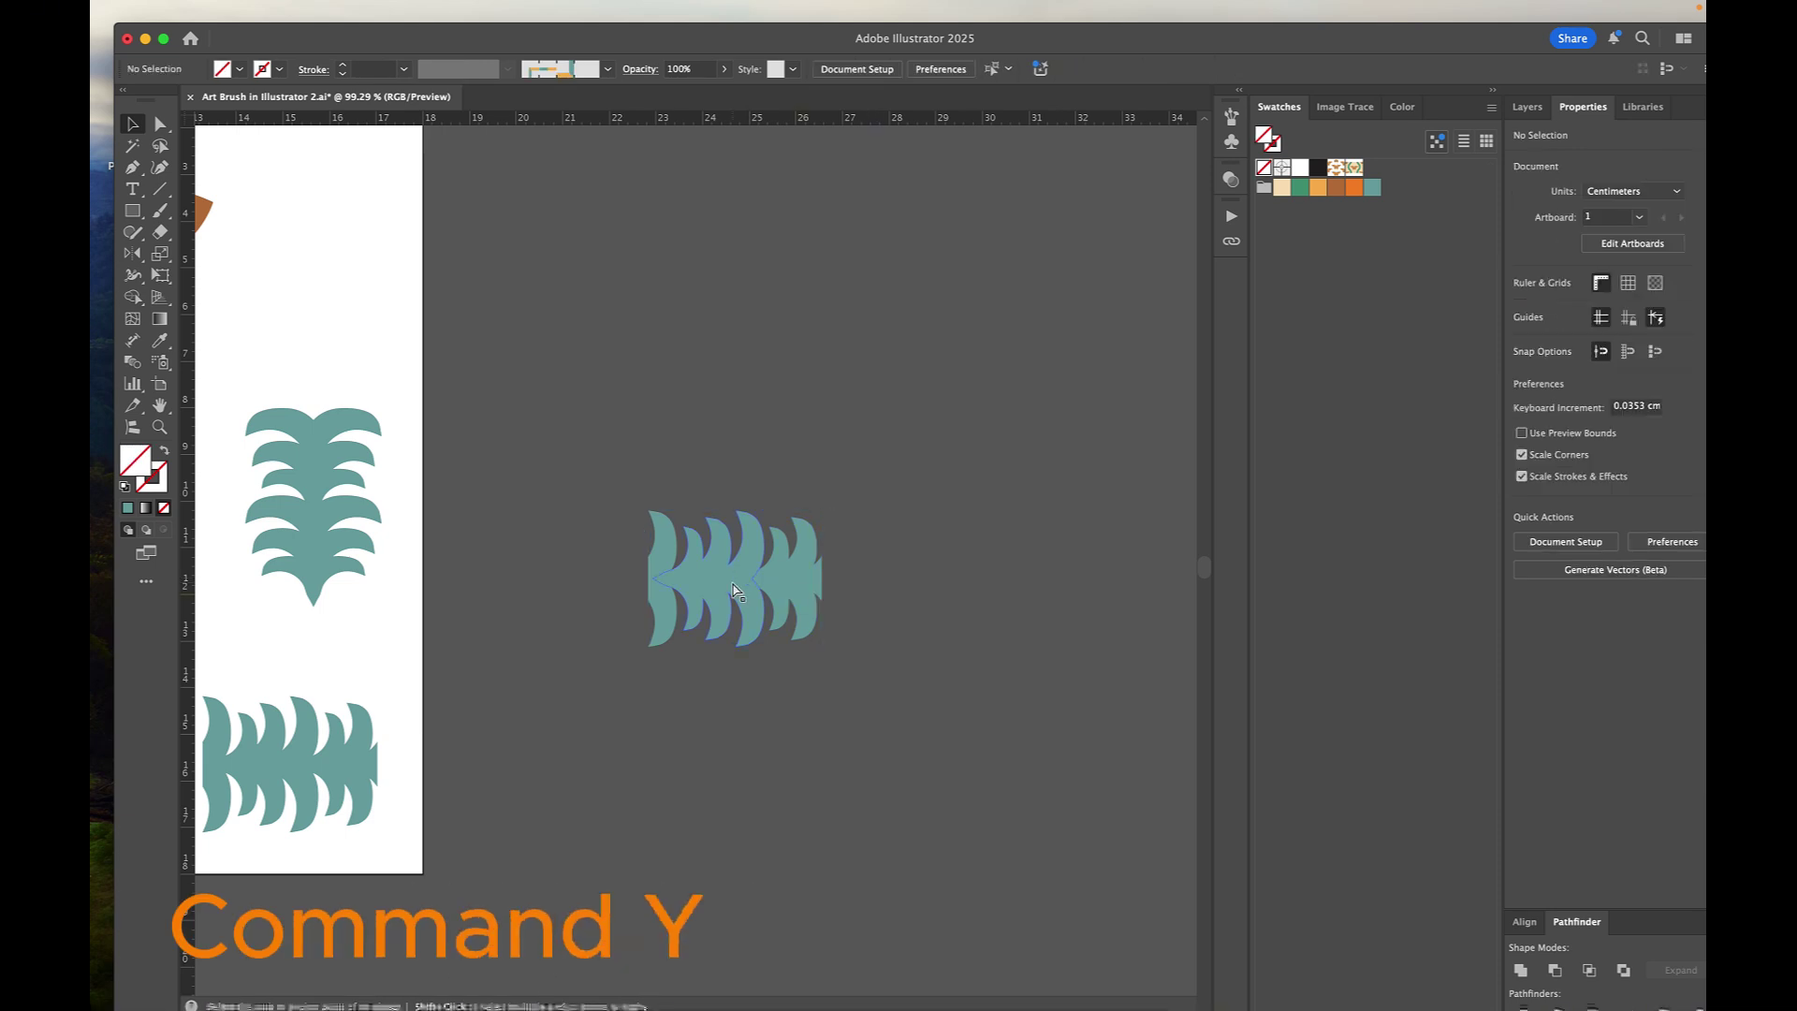
key("super+y")
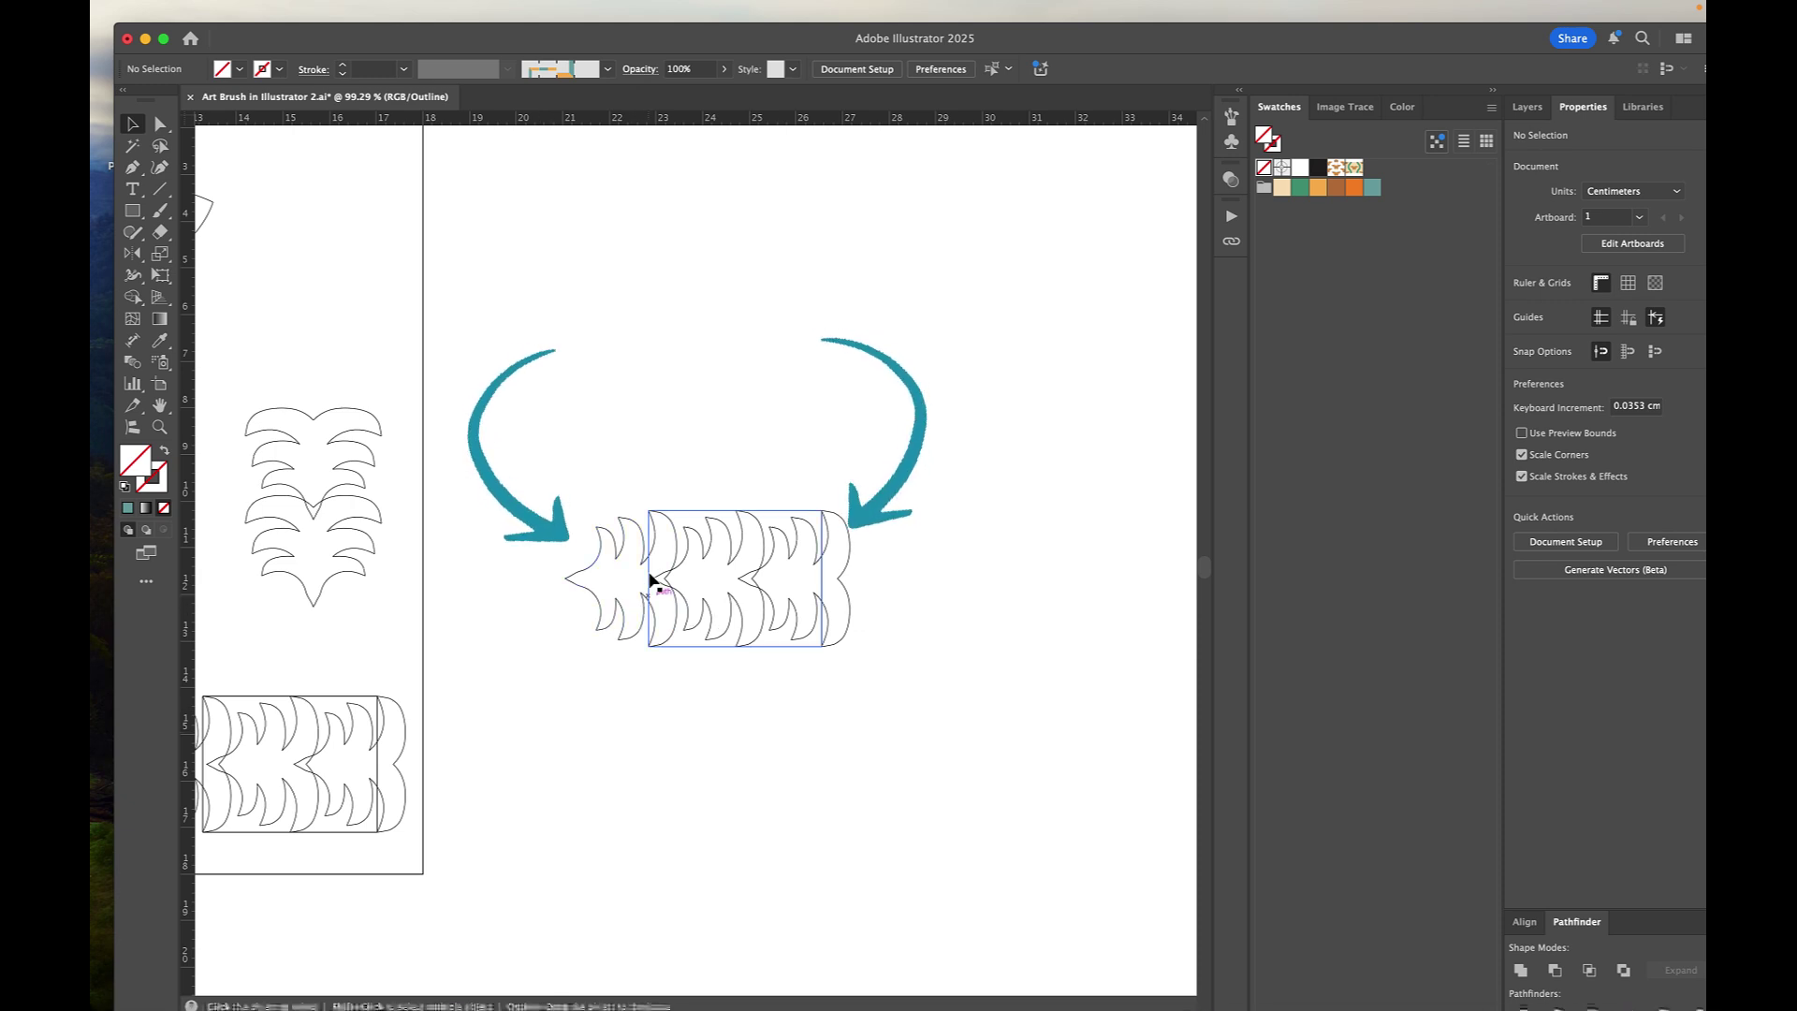
key("super+y")
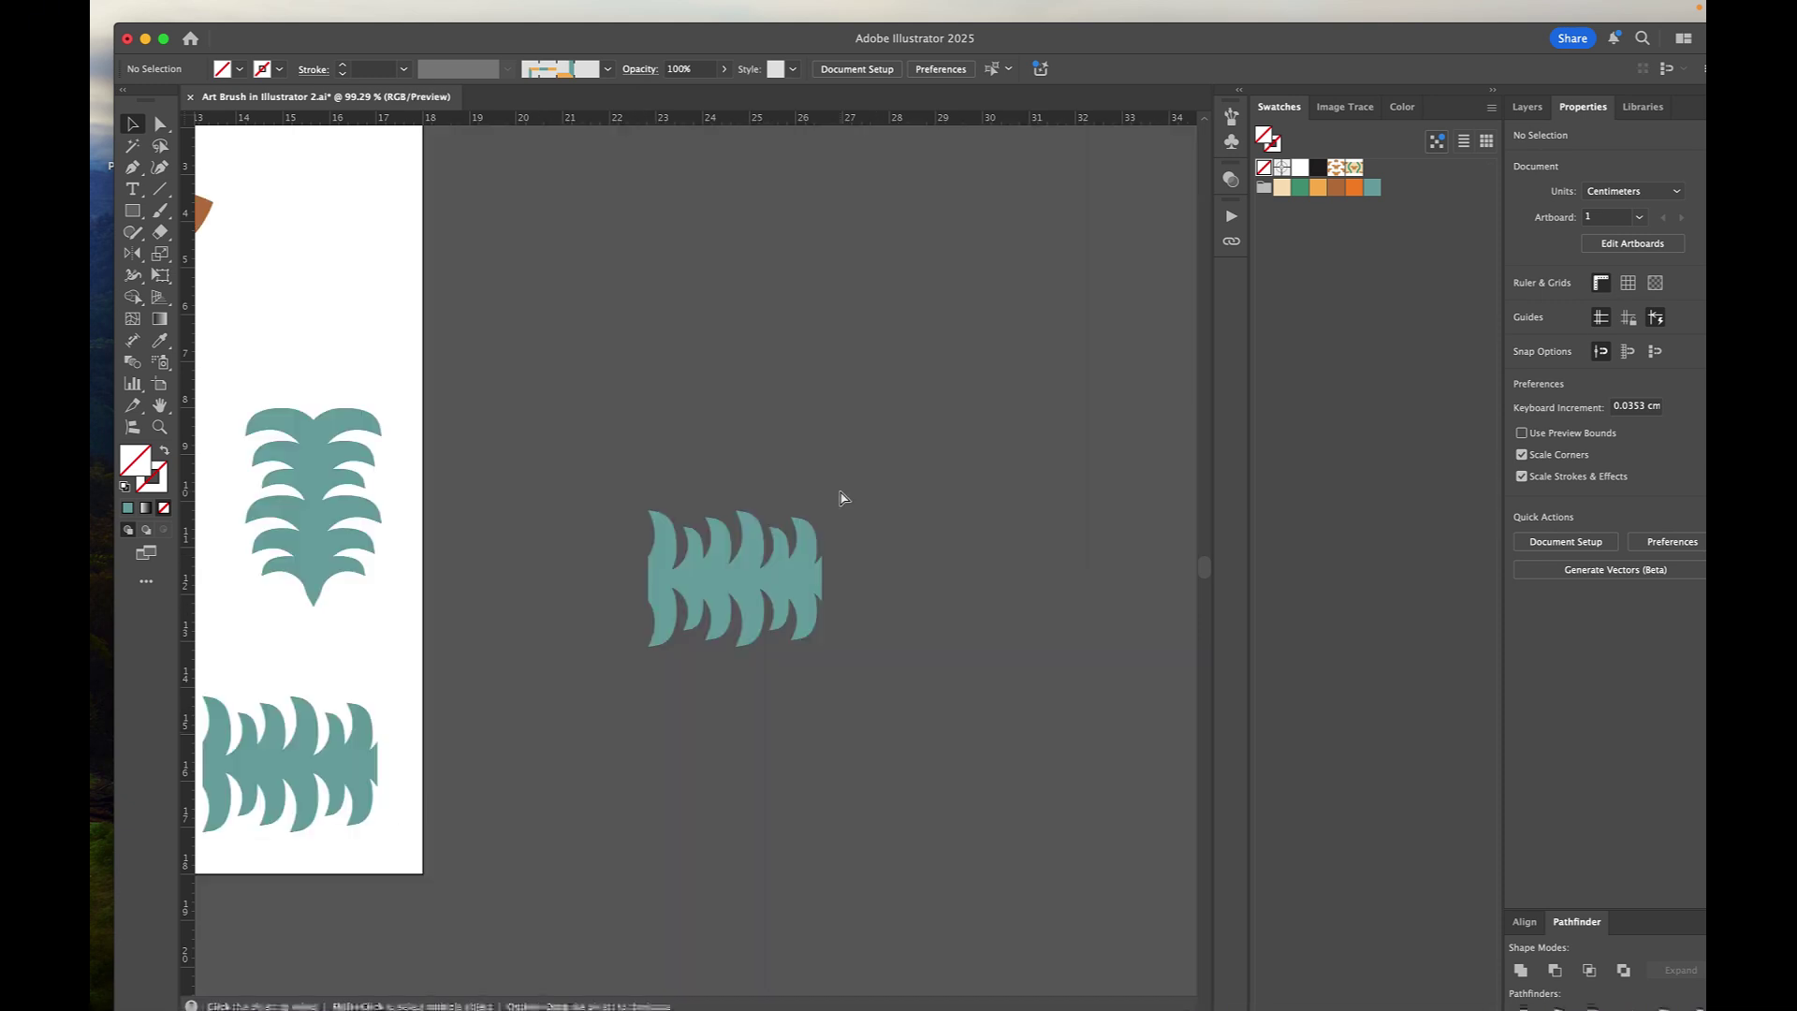
Step: Try to expand the clipped leaf strip, and release its clipping mask
left_click(812, 552)
scroll(812, 552, "up", 3)
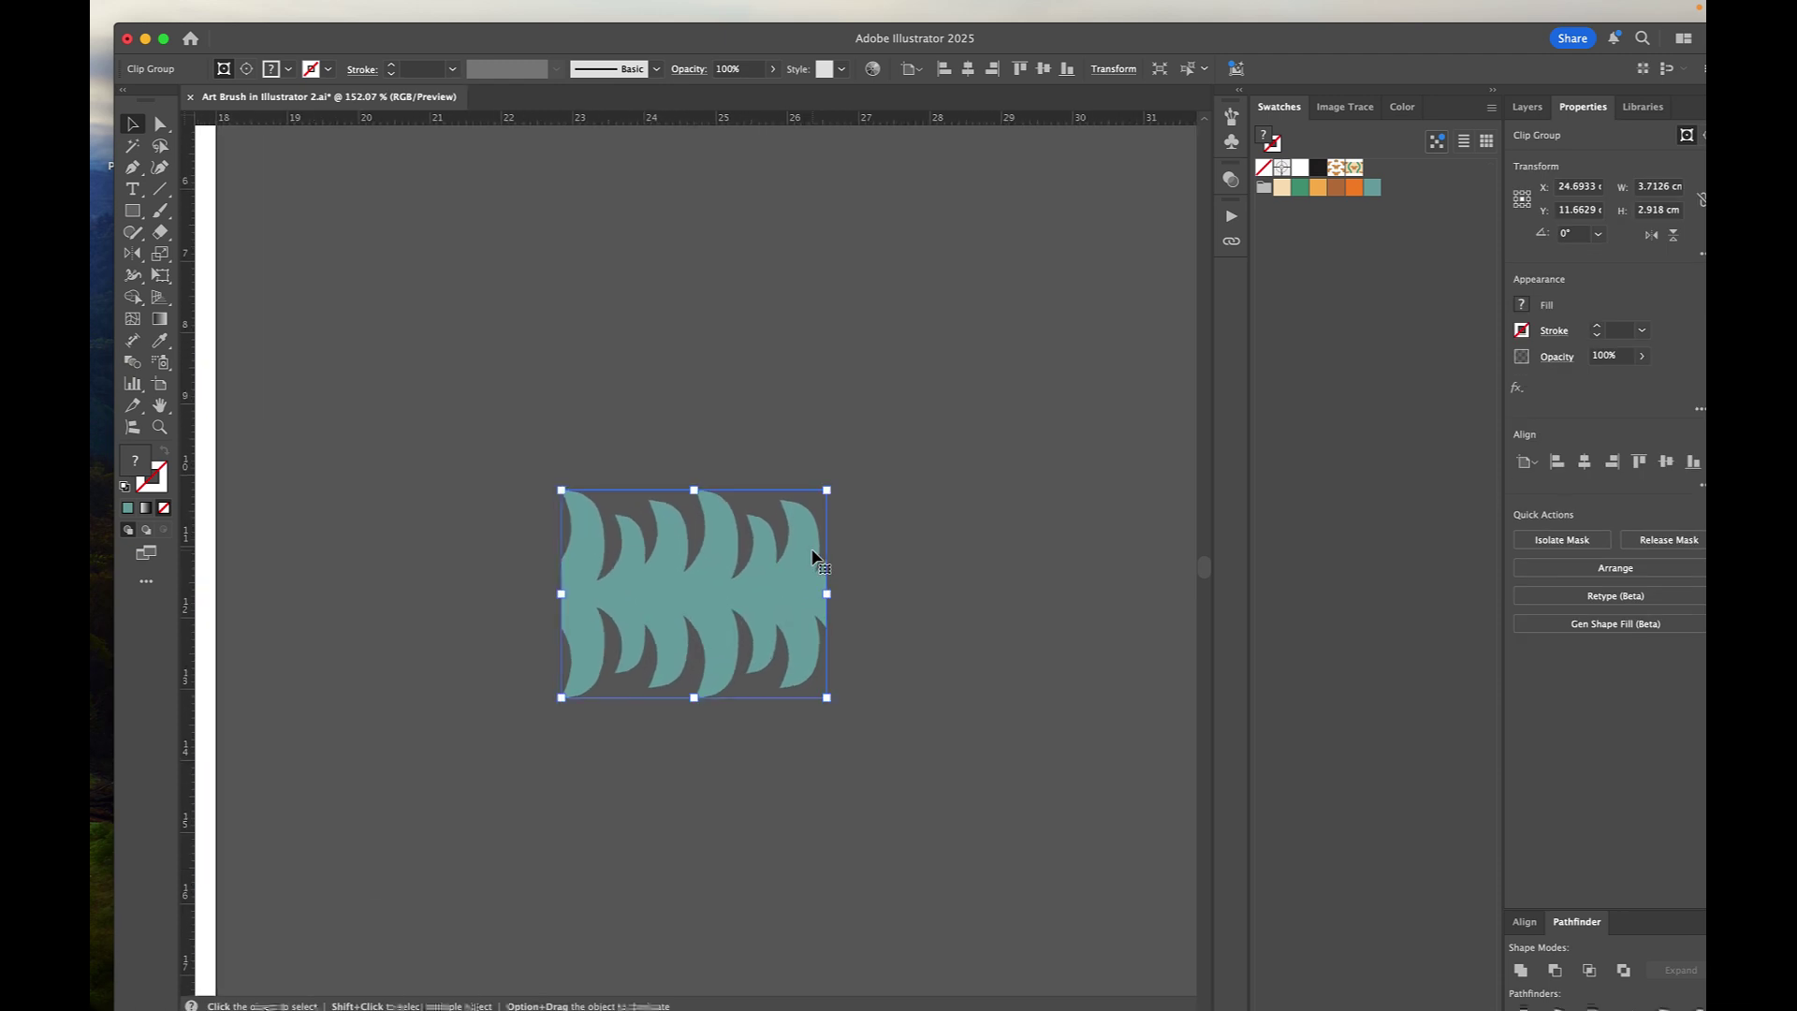
mouse_move(618, 4)
left_click(310, 11)
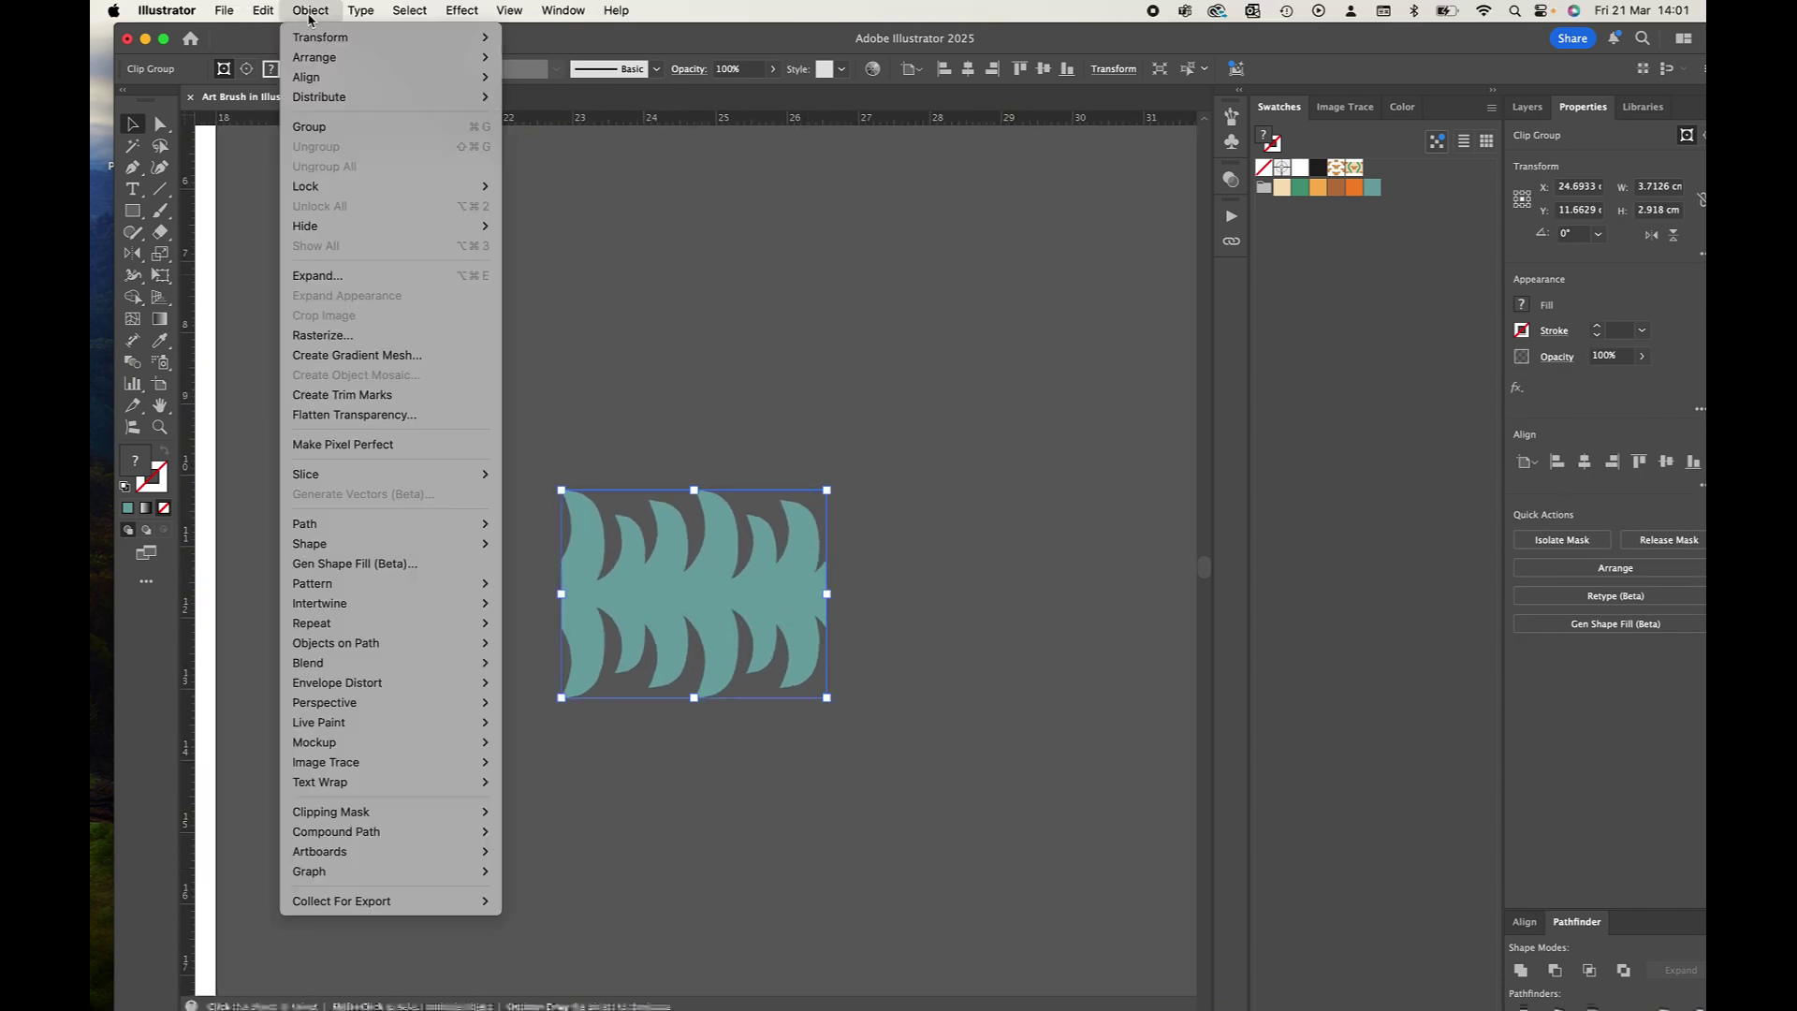
left_click(309, 275)
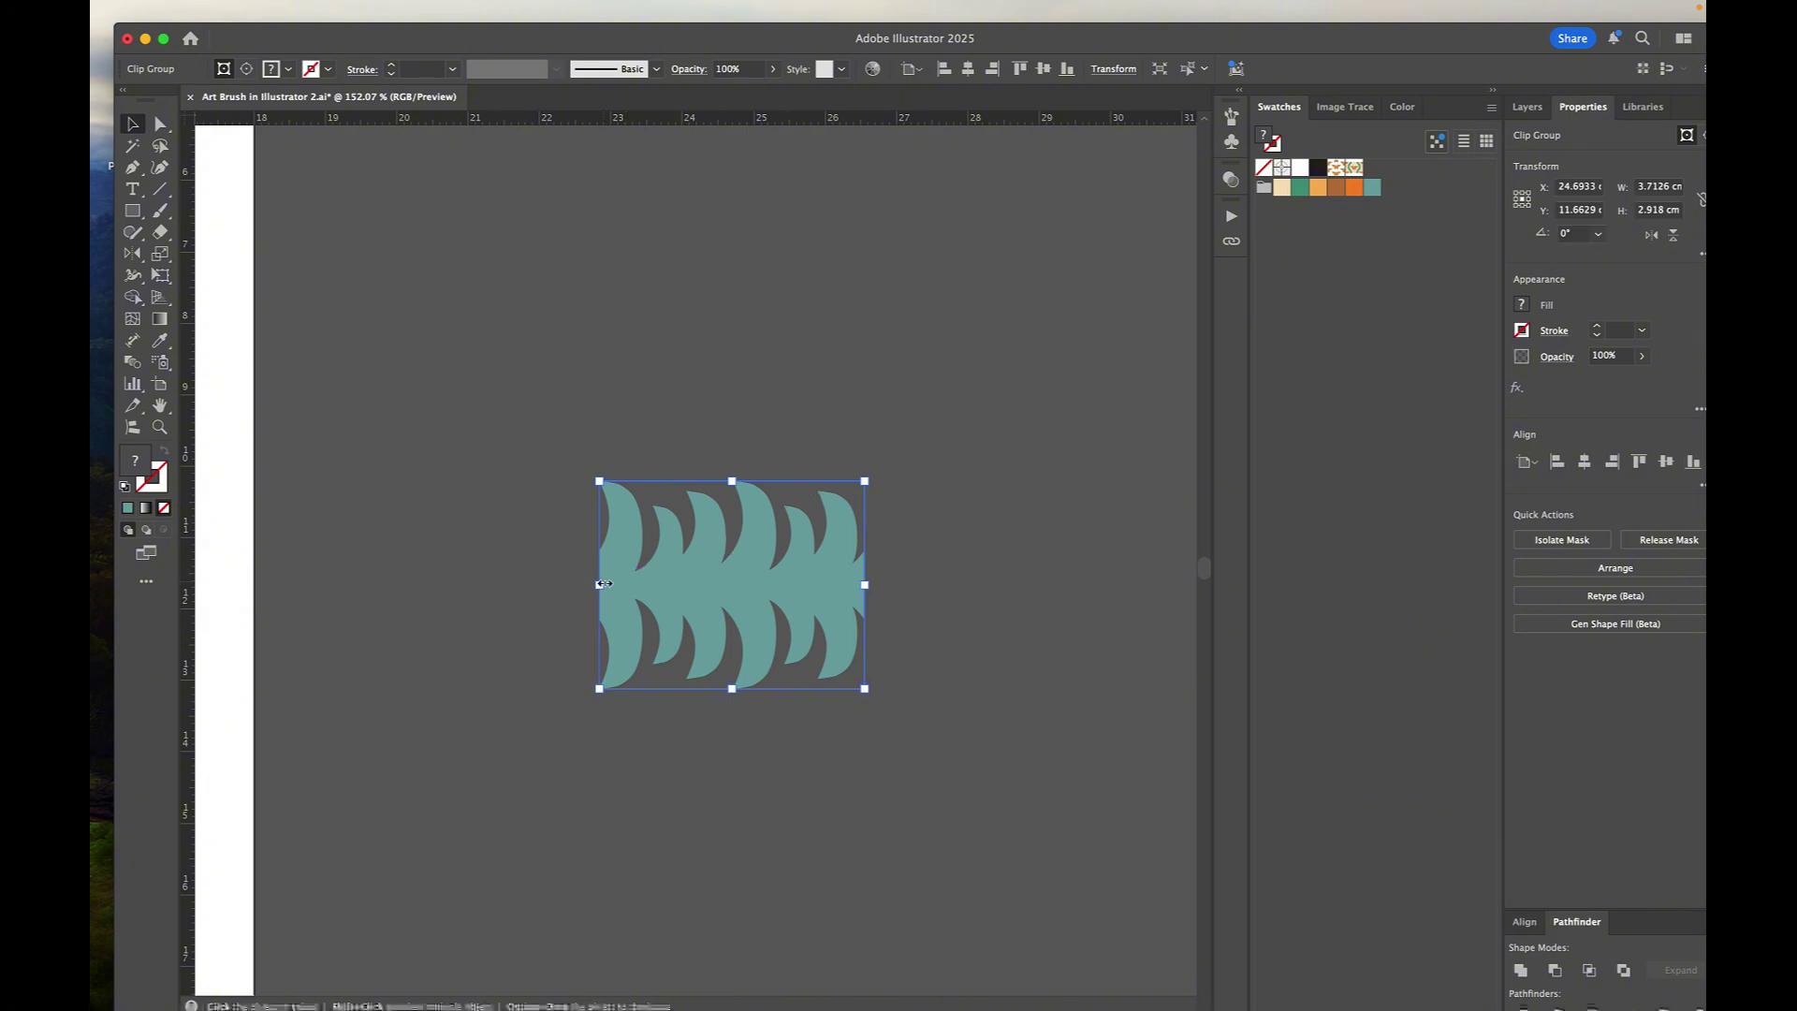
scroll(605, 583, "down", 1)
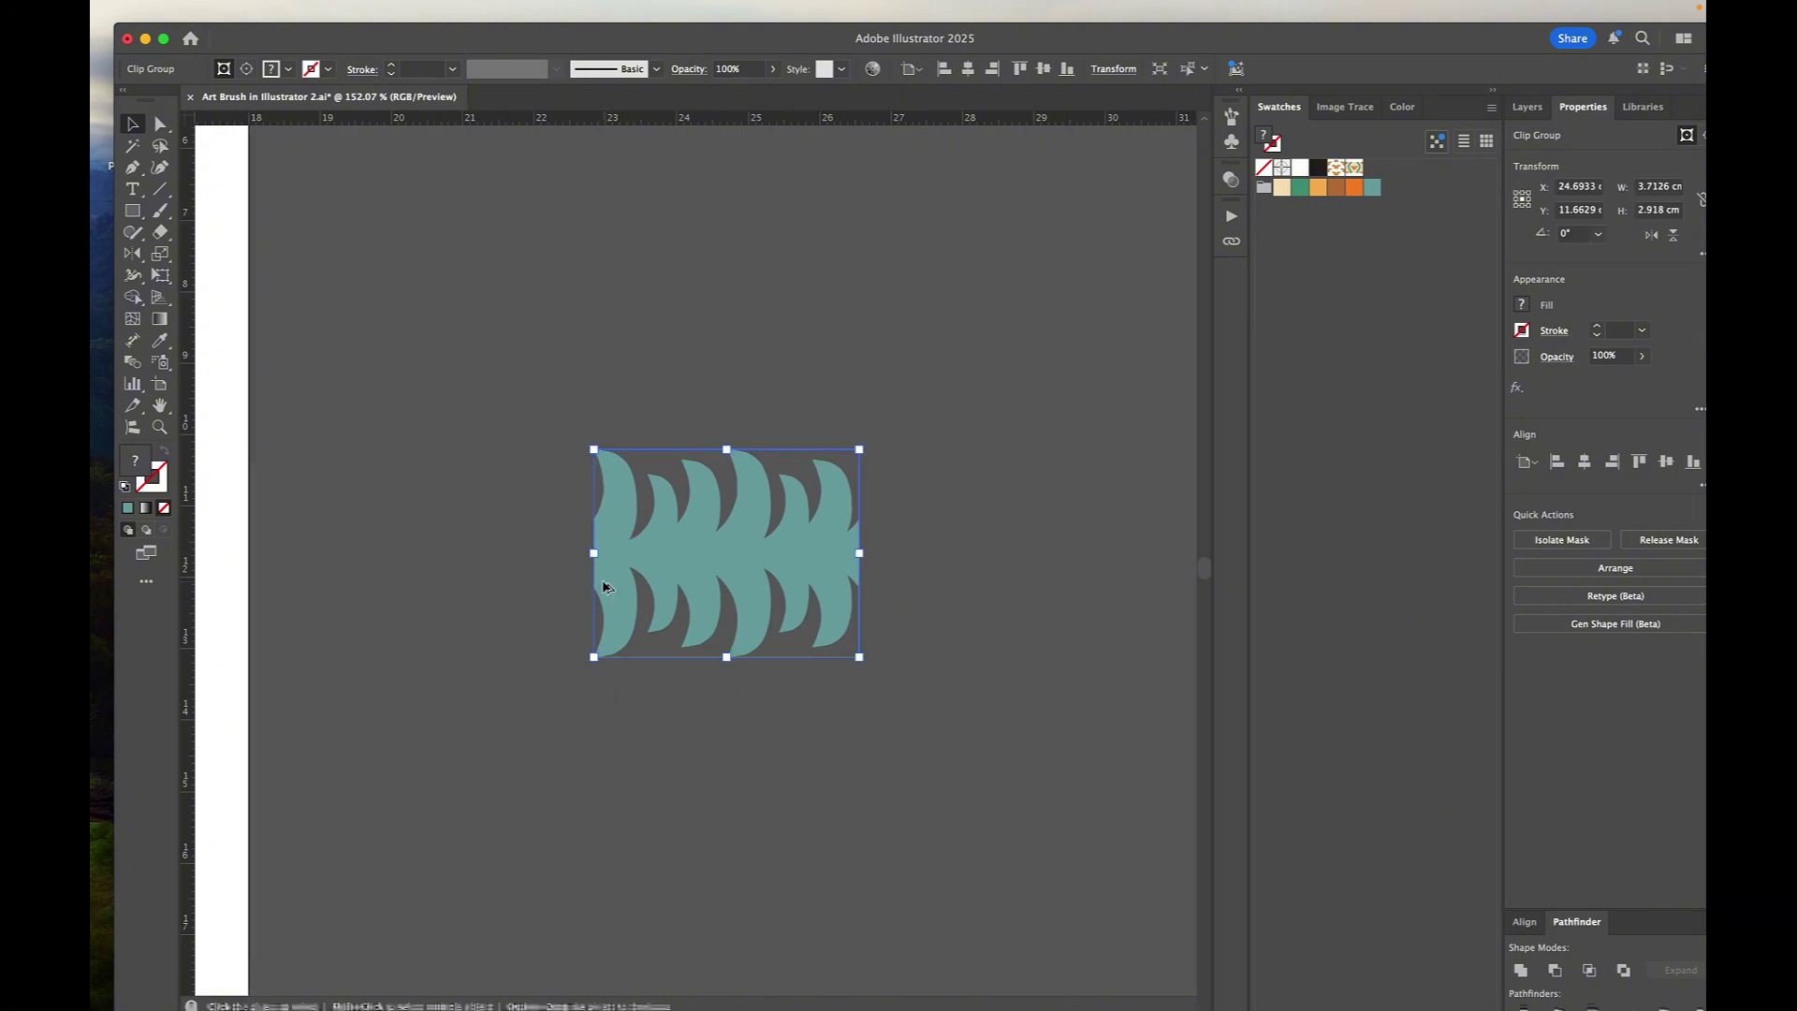
key("alt+super+7")
left_click(670, 337)
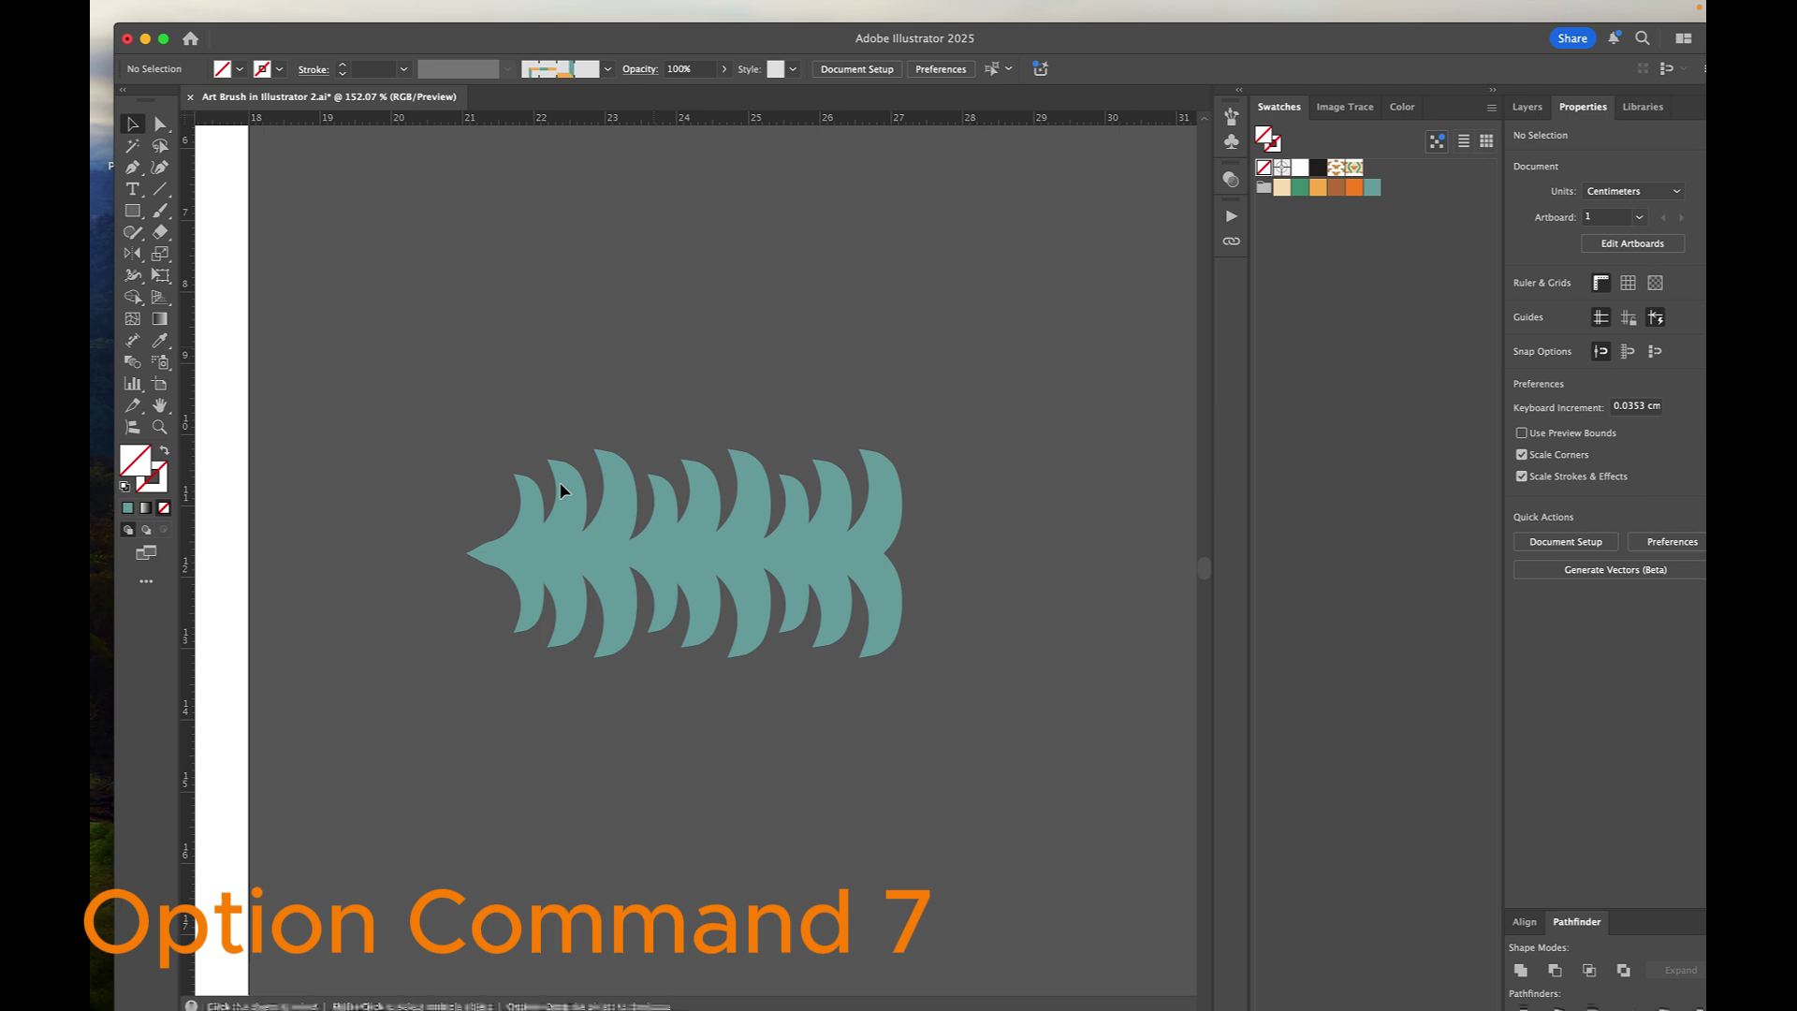
Step: Remove the parts of the leaf strip outside both ends of the rectangle with the Shape Builder tool
left_click(567, 529)
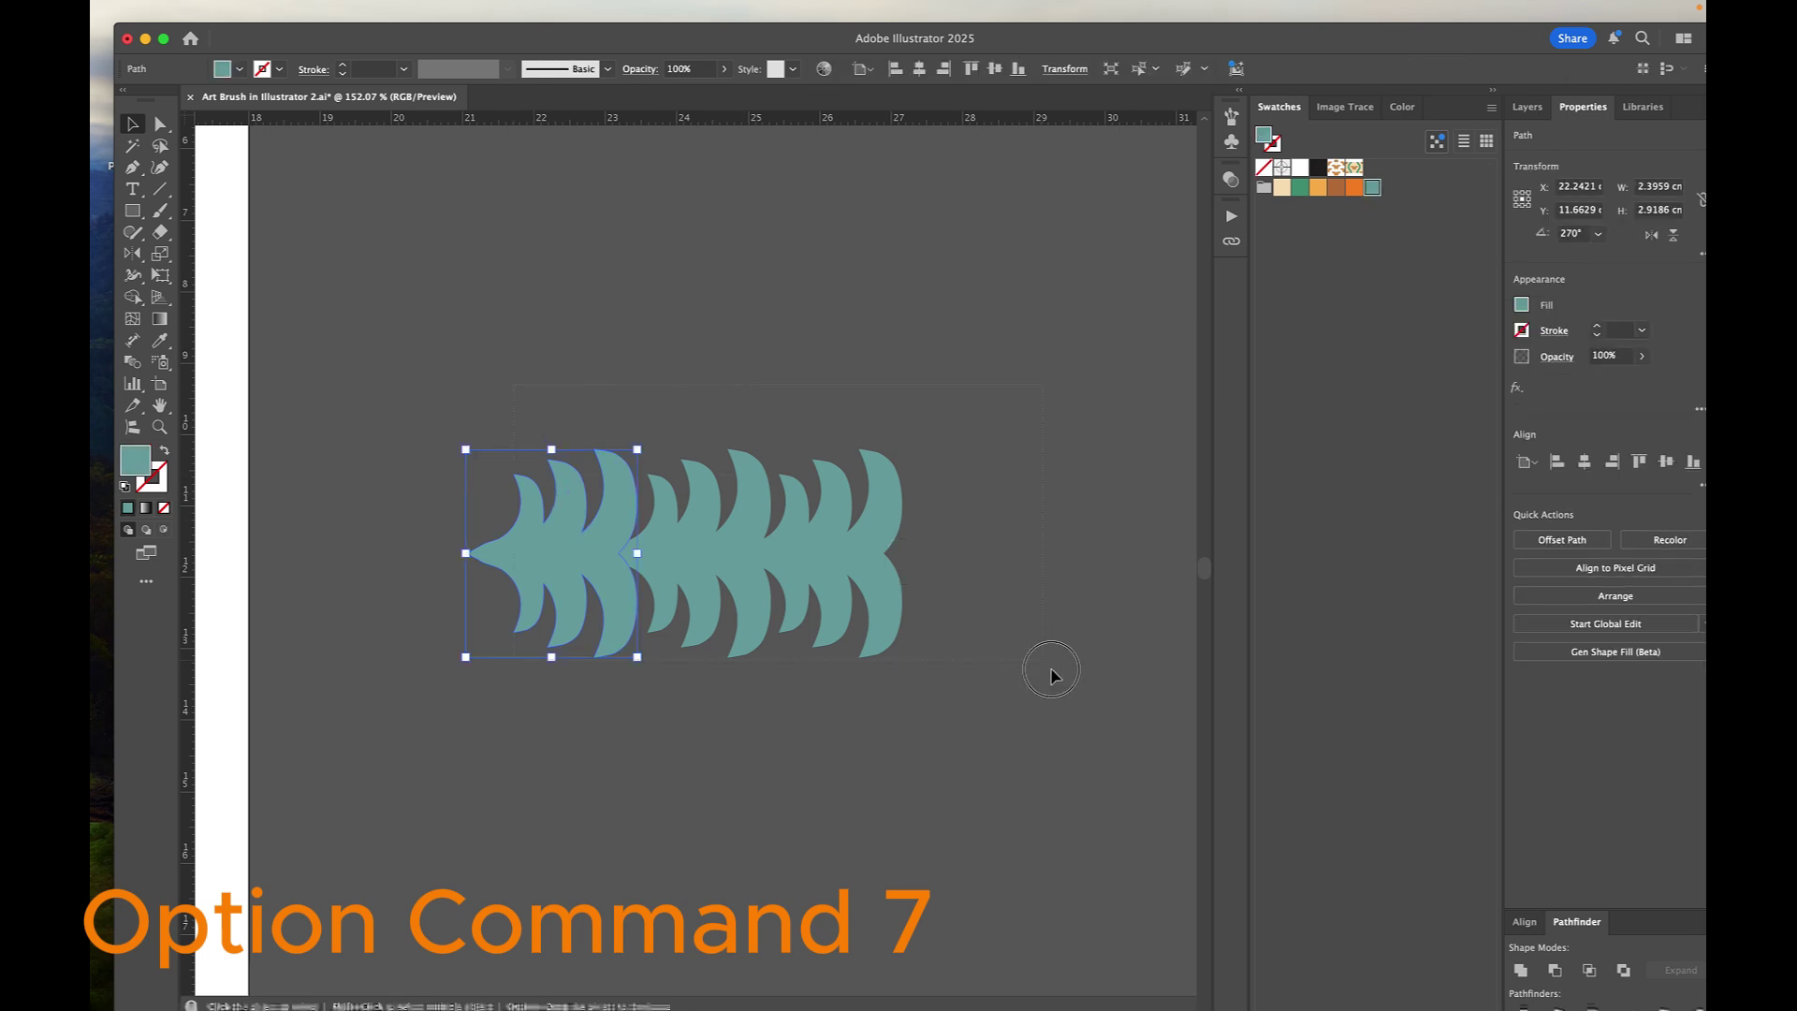
key("super+a")
left_click(133, 296)
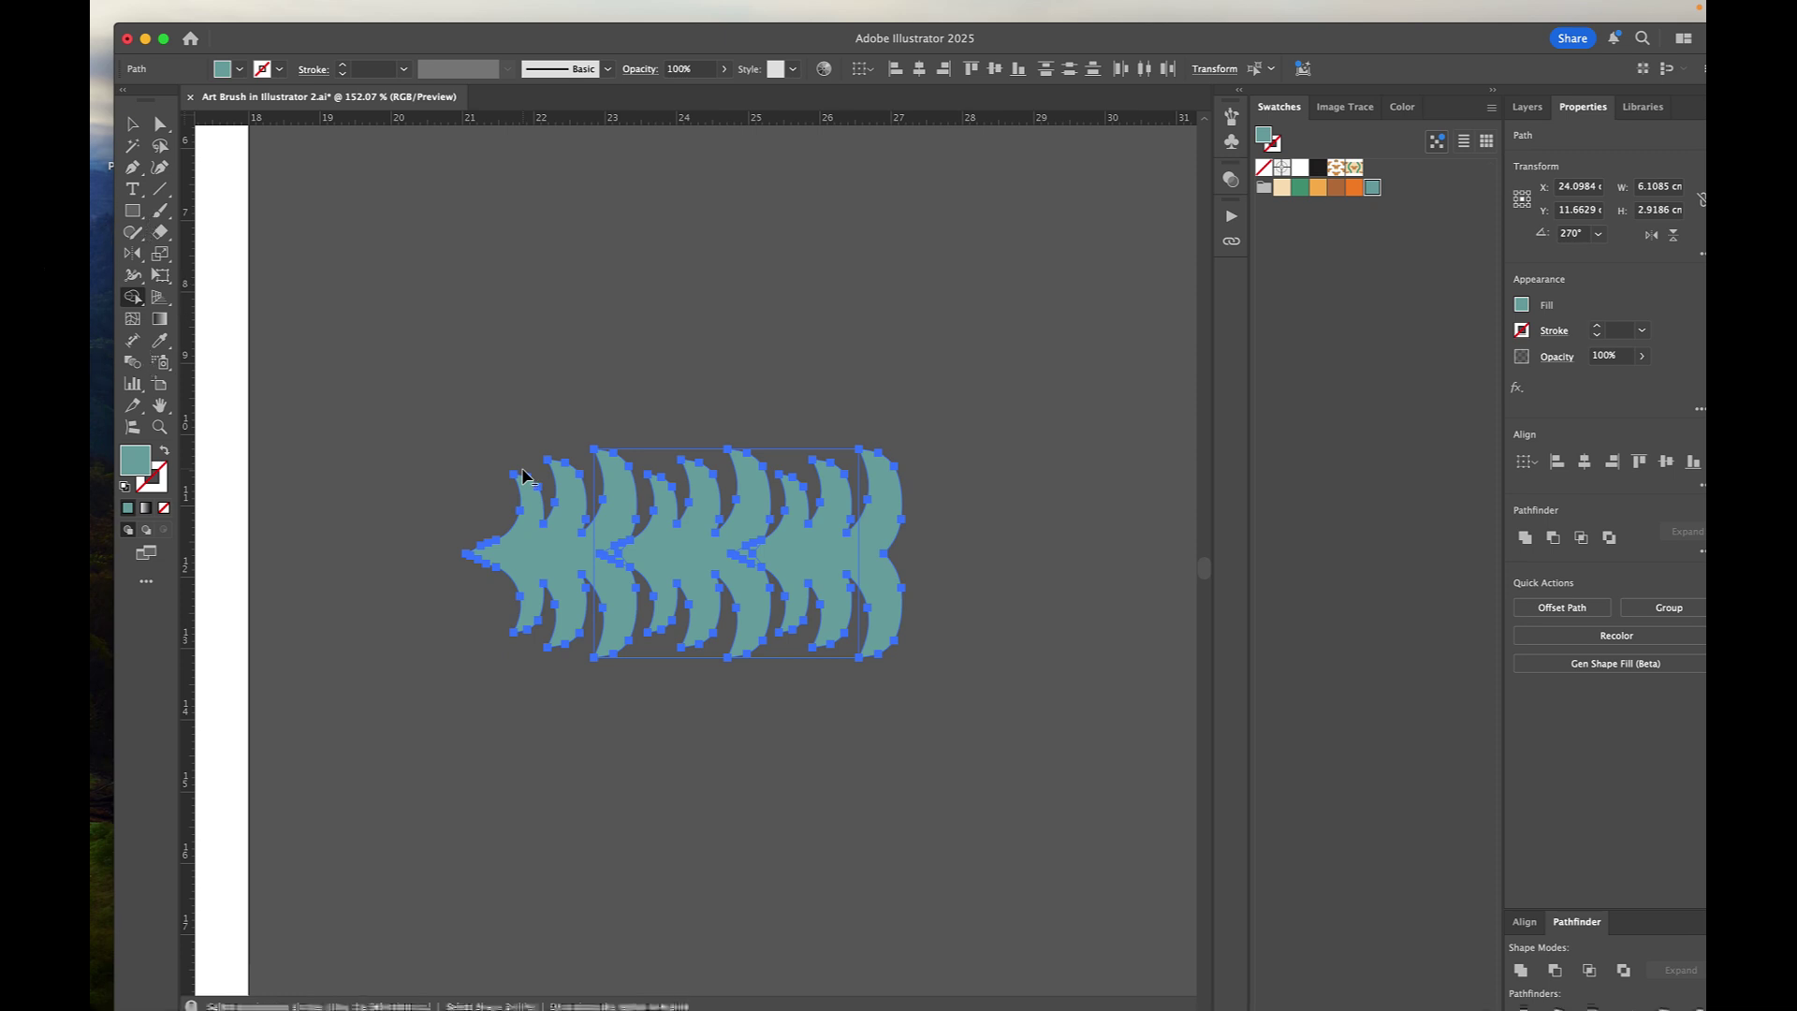
key("alt")
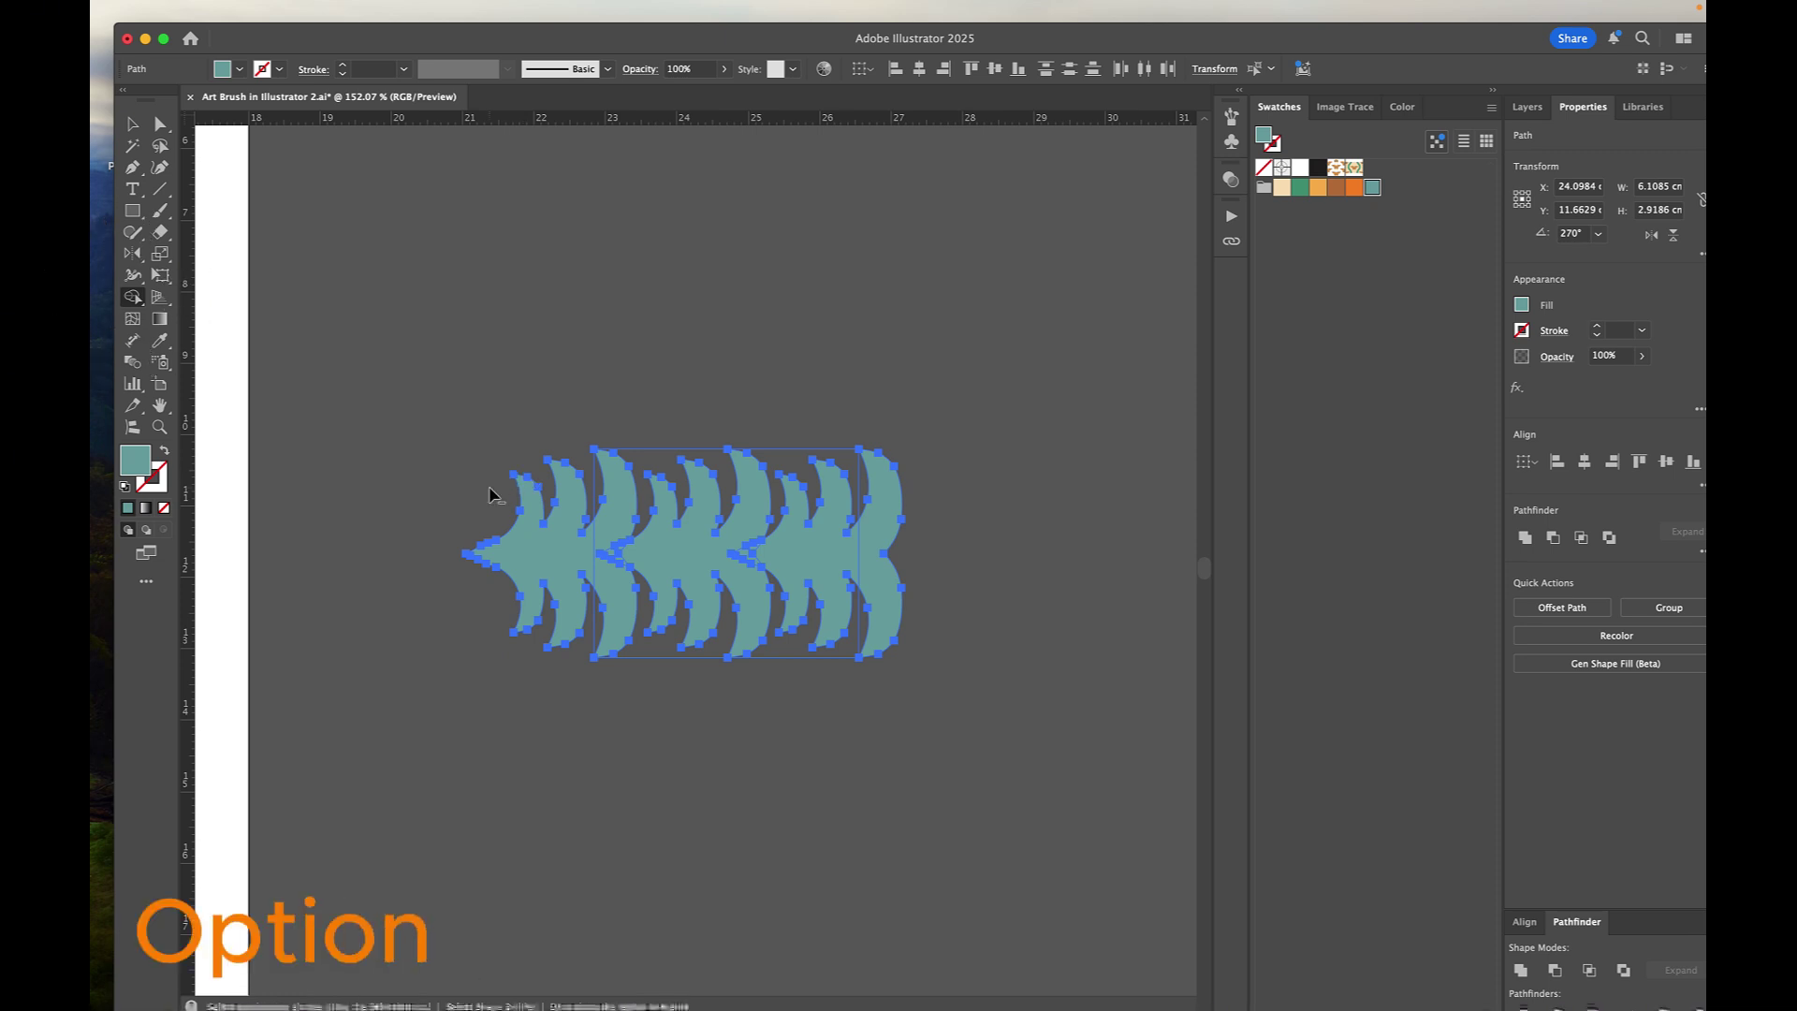
left_click(560, 503, "alt")
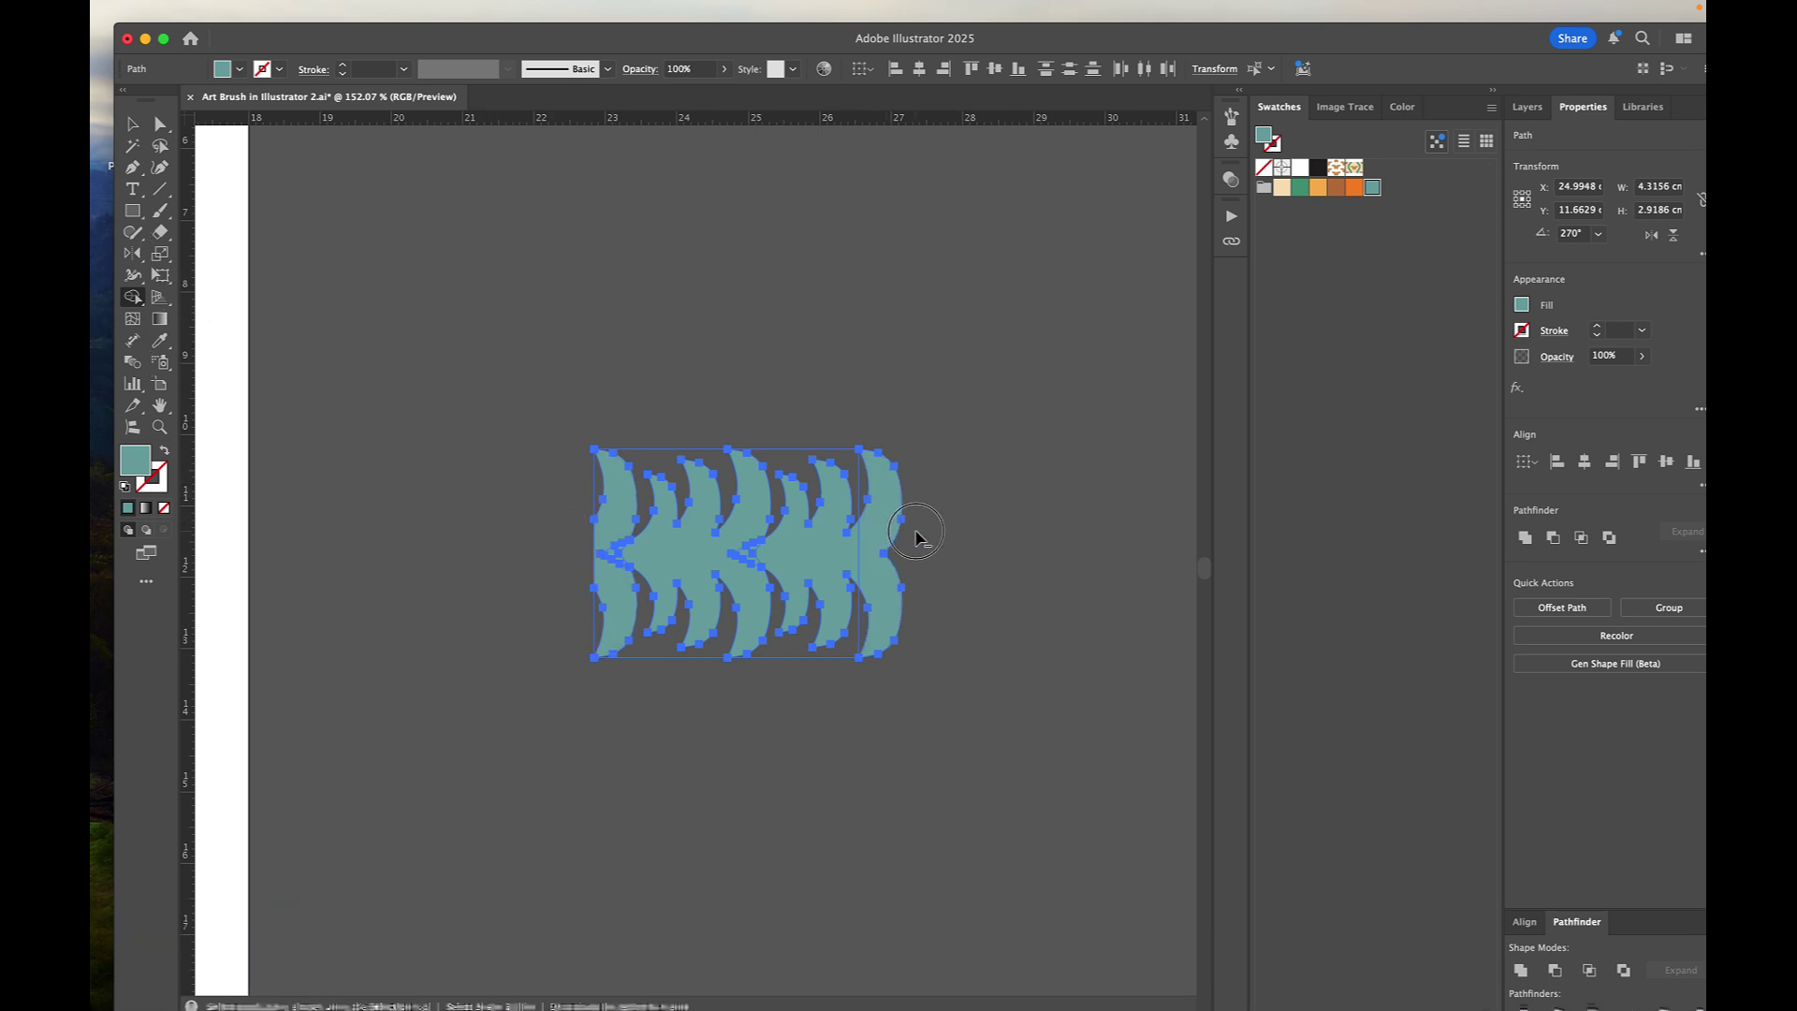
left_click(887, 525, "alt")
key("v")
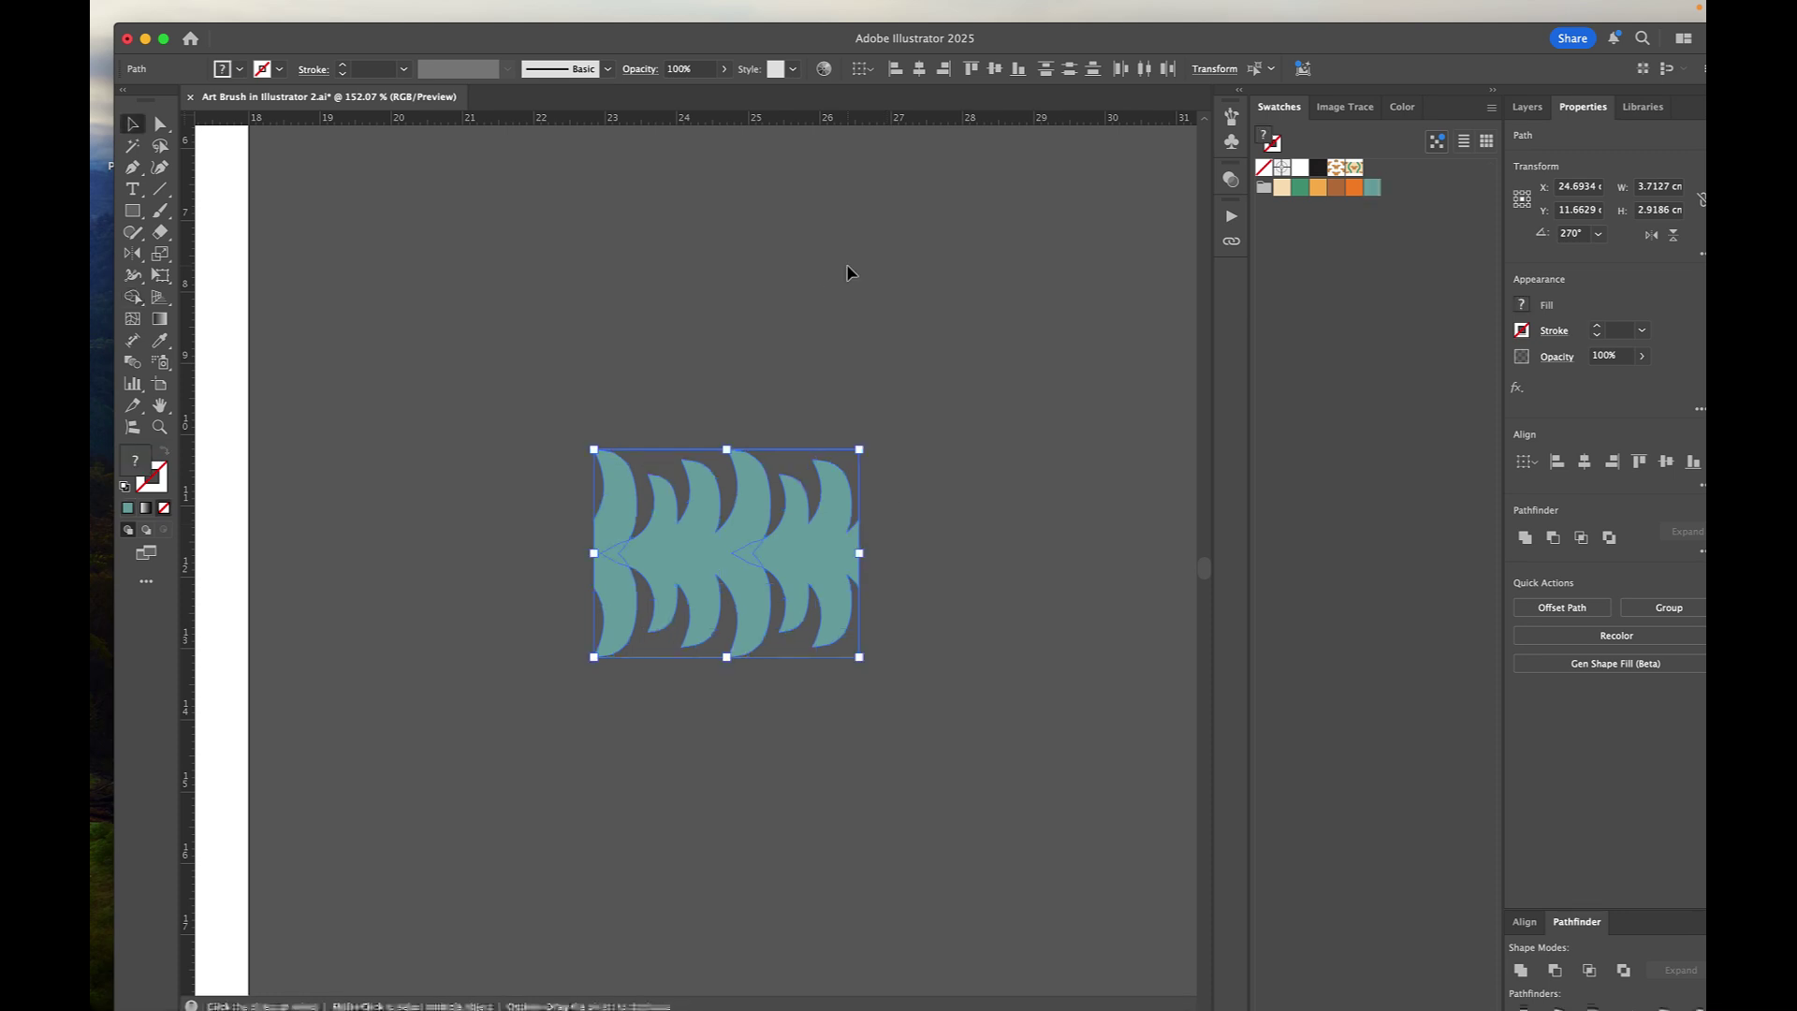
Step: Select the trimmed leaf tile and view the document's brushes
left_click(847, 274)
left_click(803, 460)
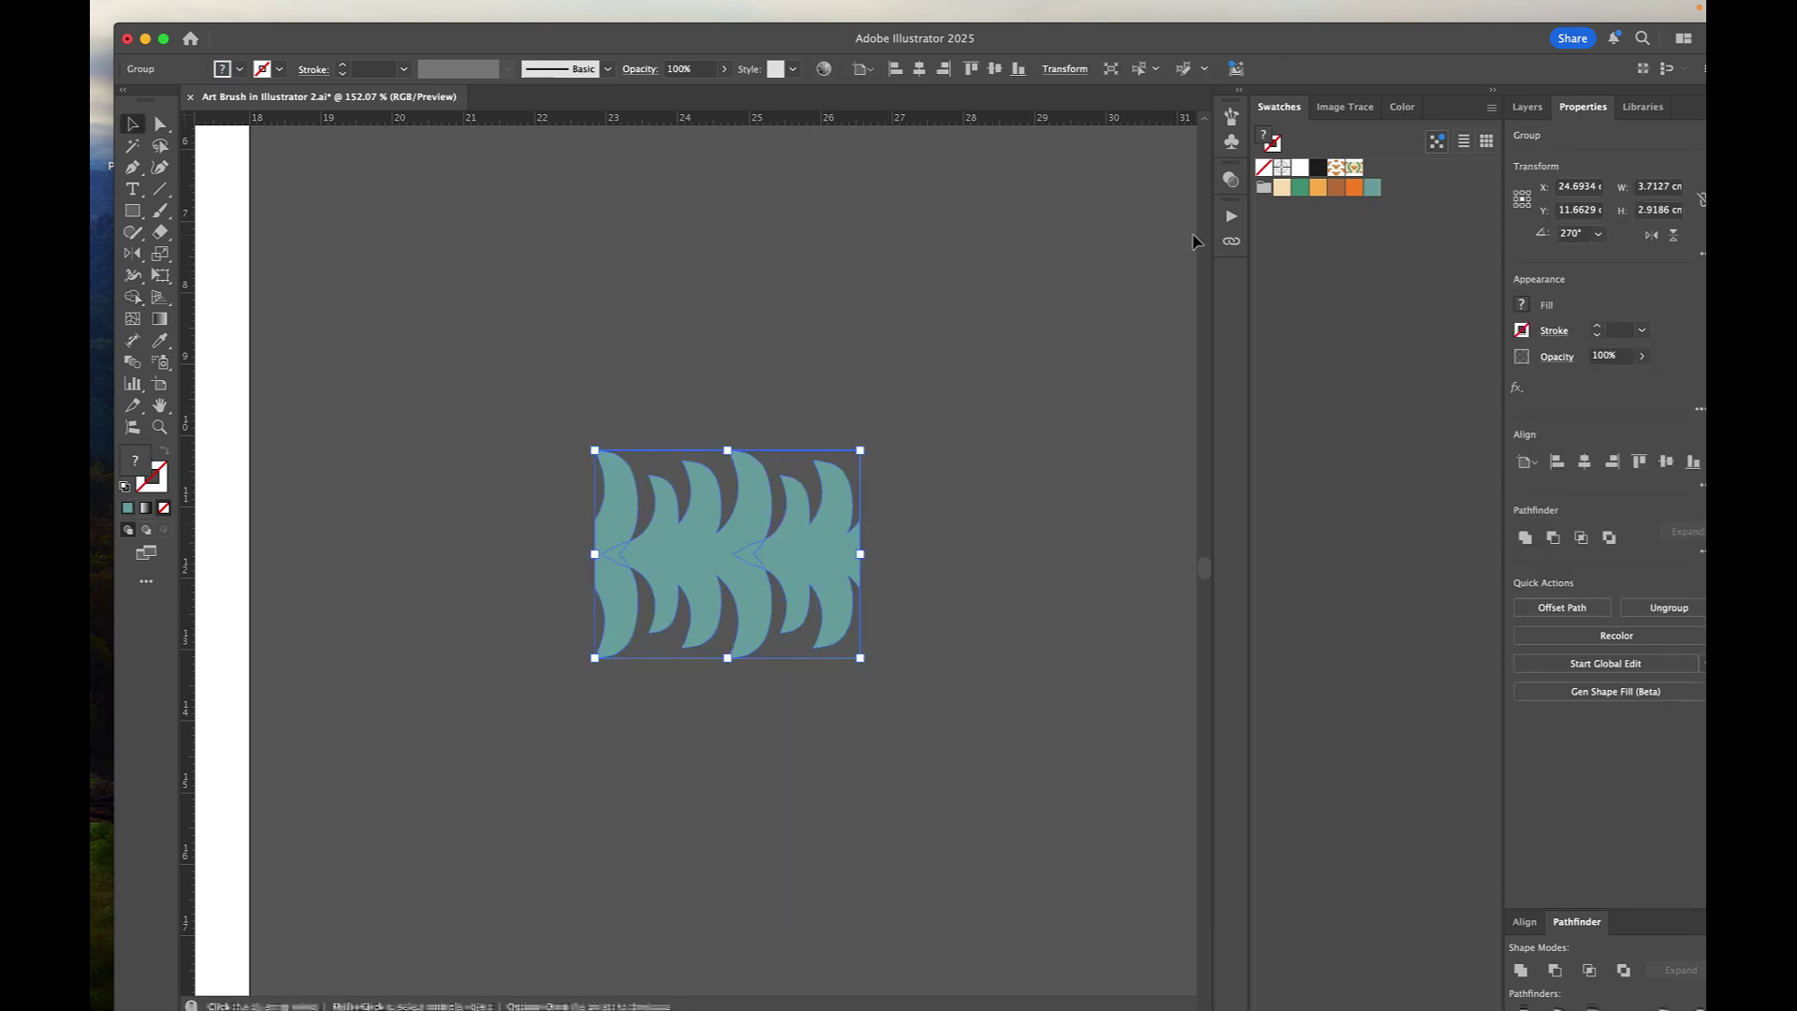
left_click(1233, 118)
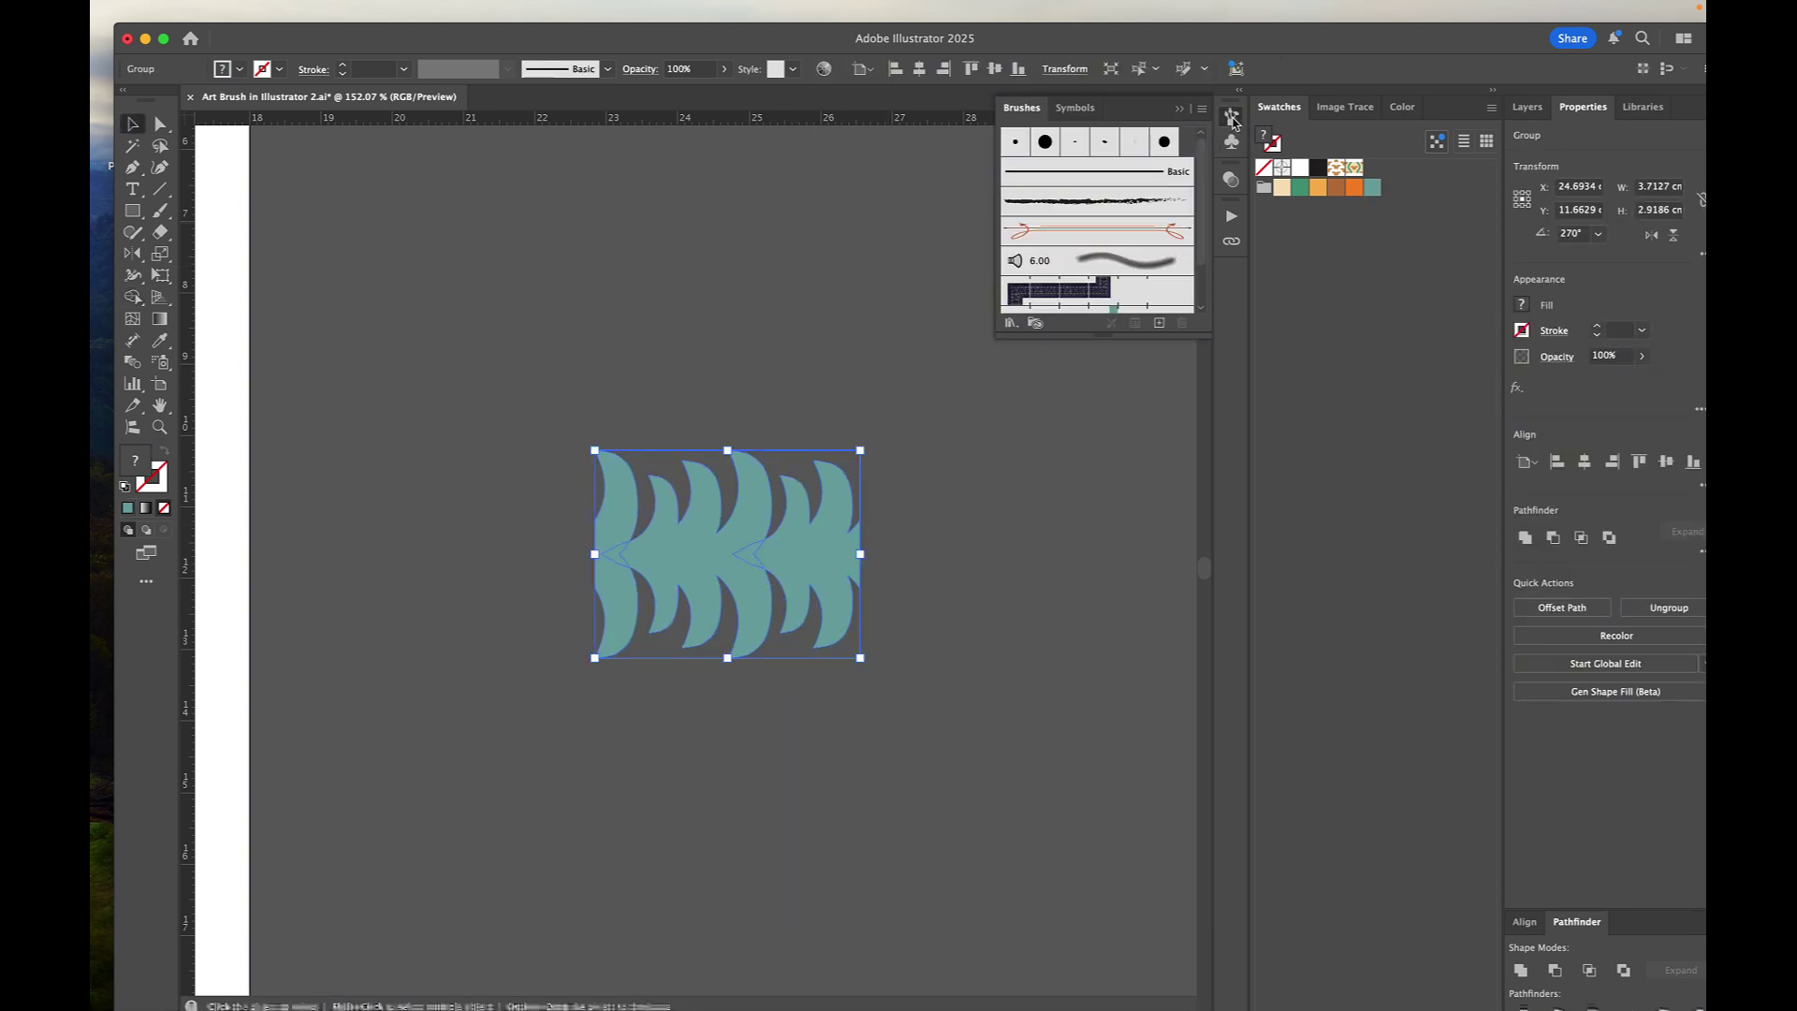
left_click(1234, 120)
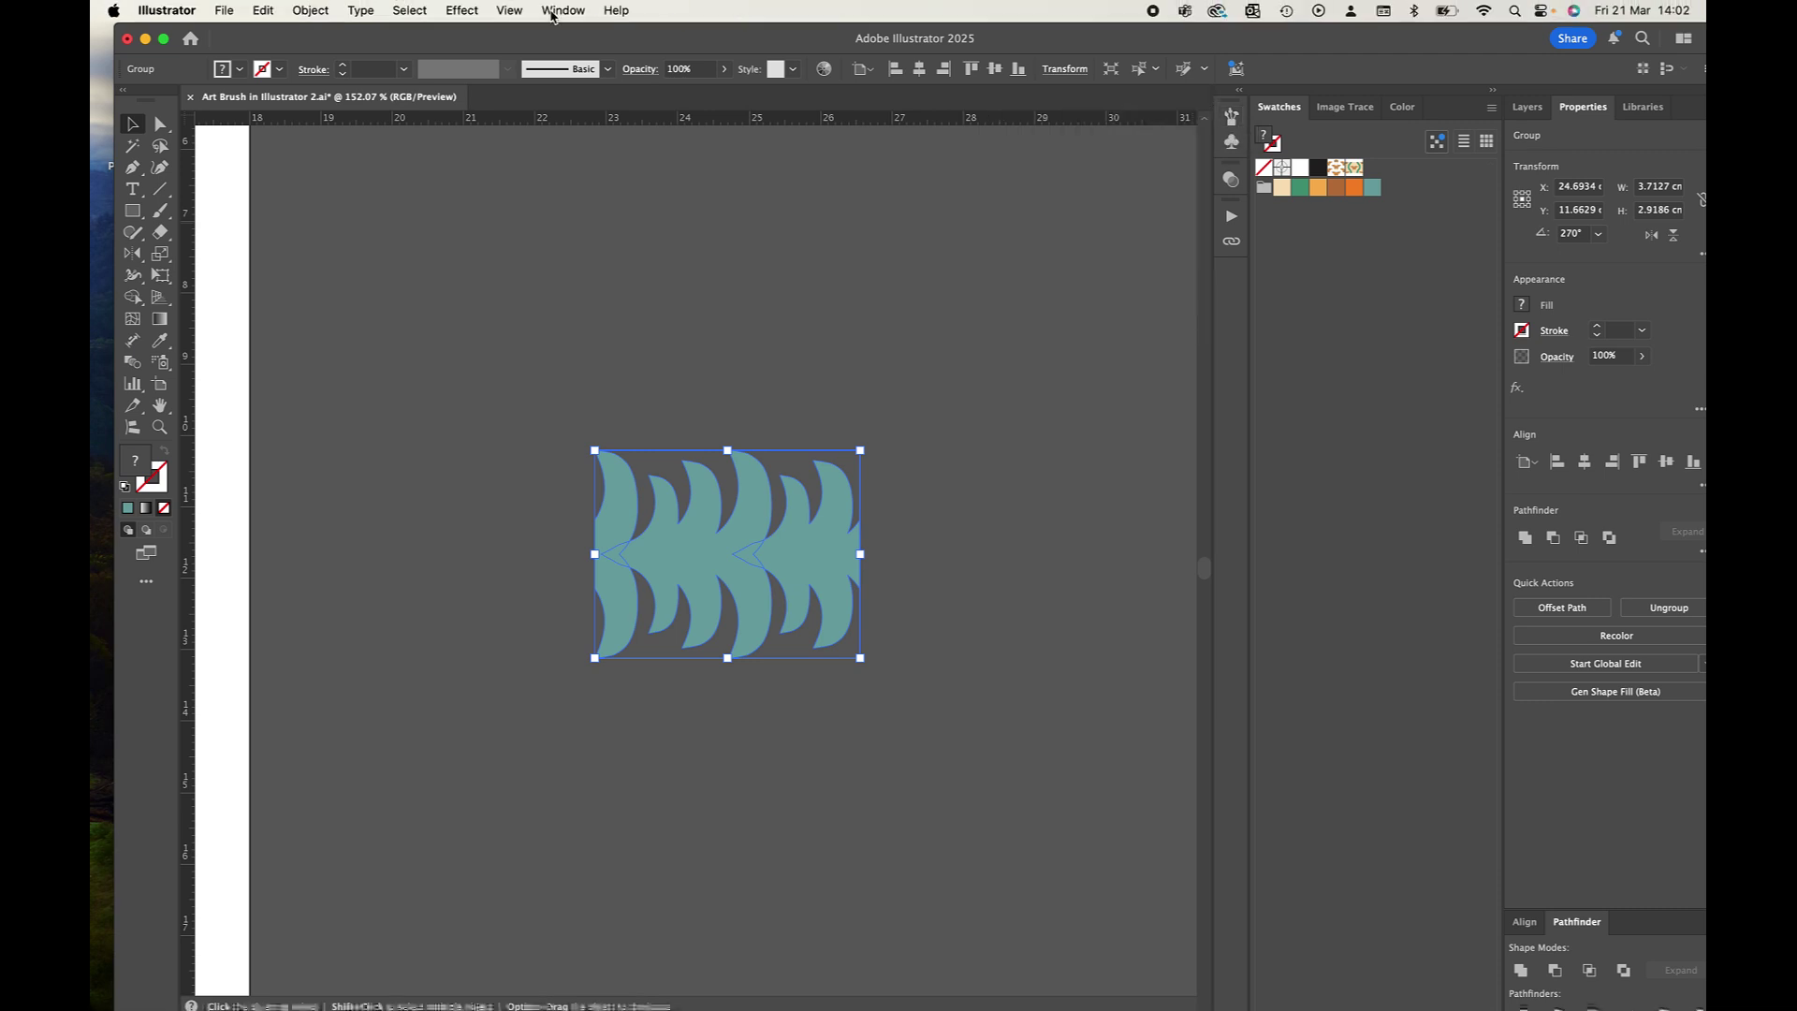
Step: Start a new pattern brush from the selected leaf tile
left_click(552, 13)
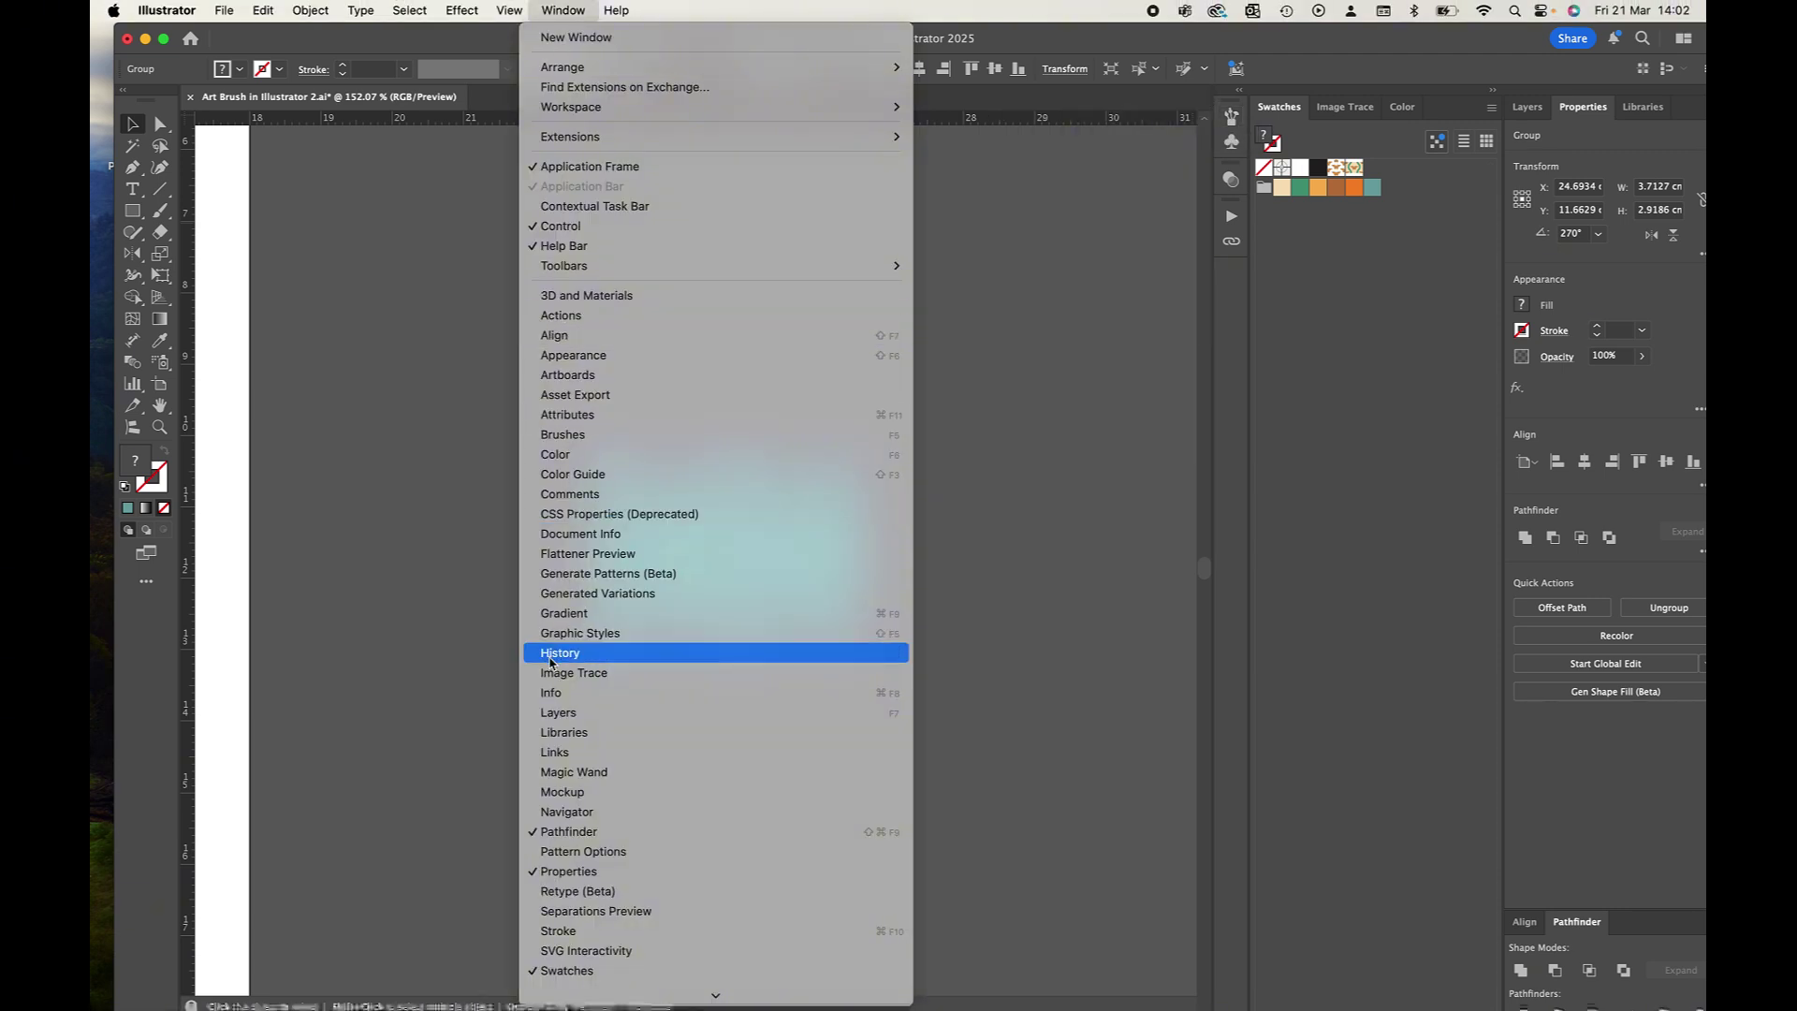
left_click(553, 436)
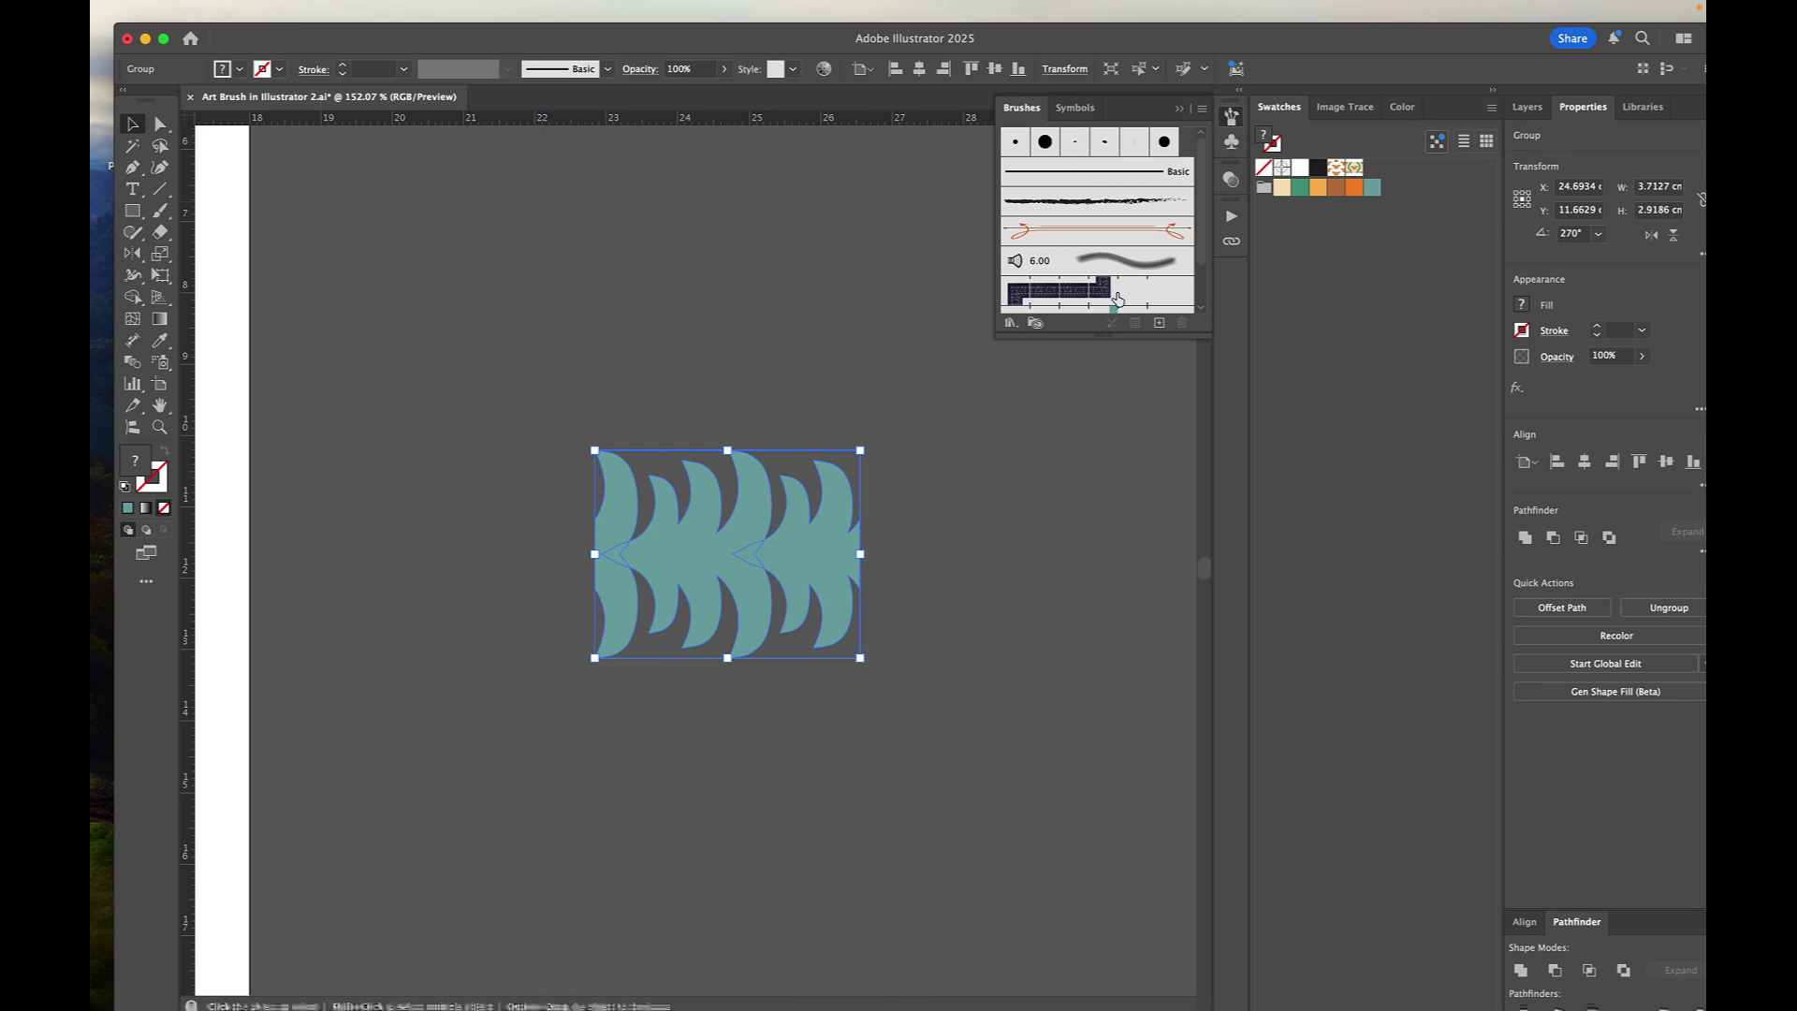
left_click(1159, 323)
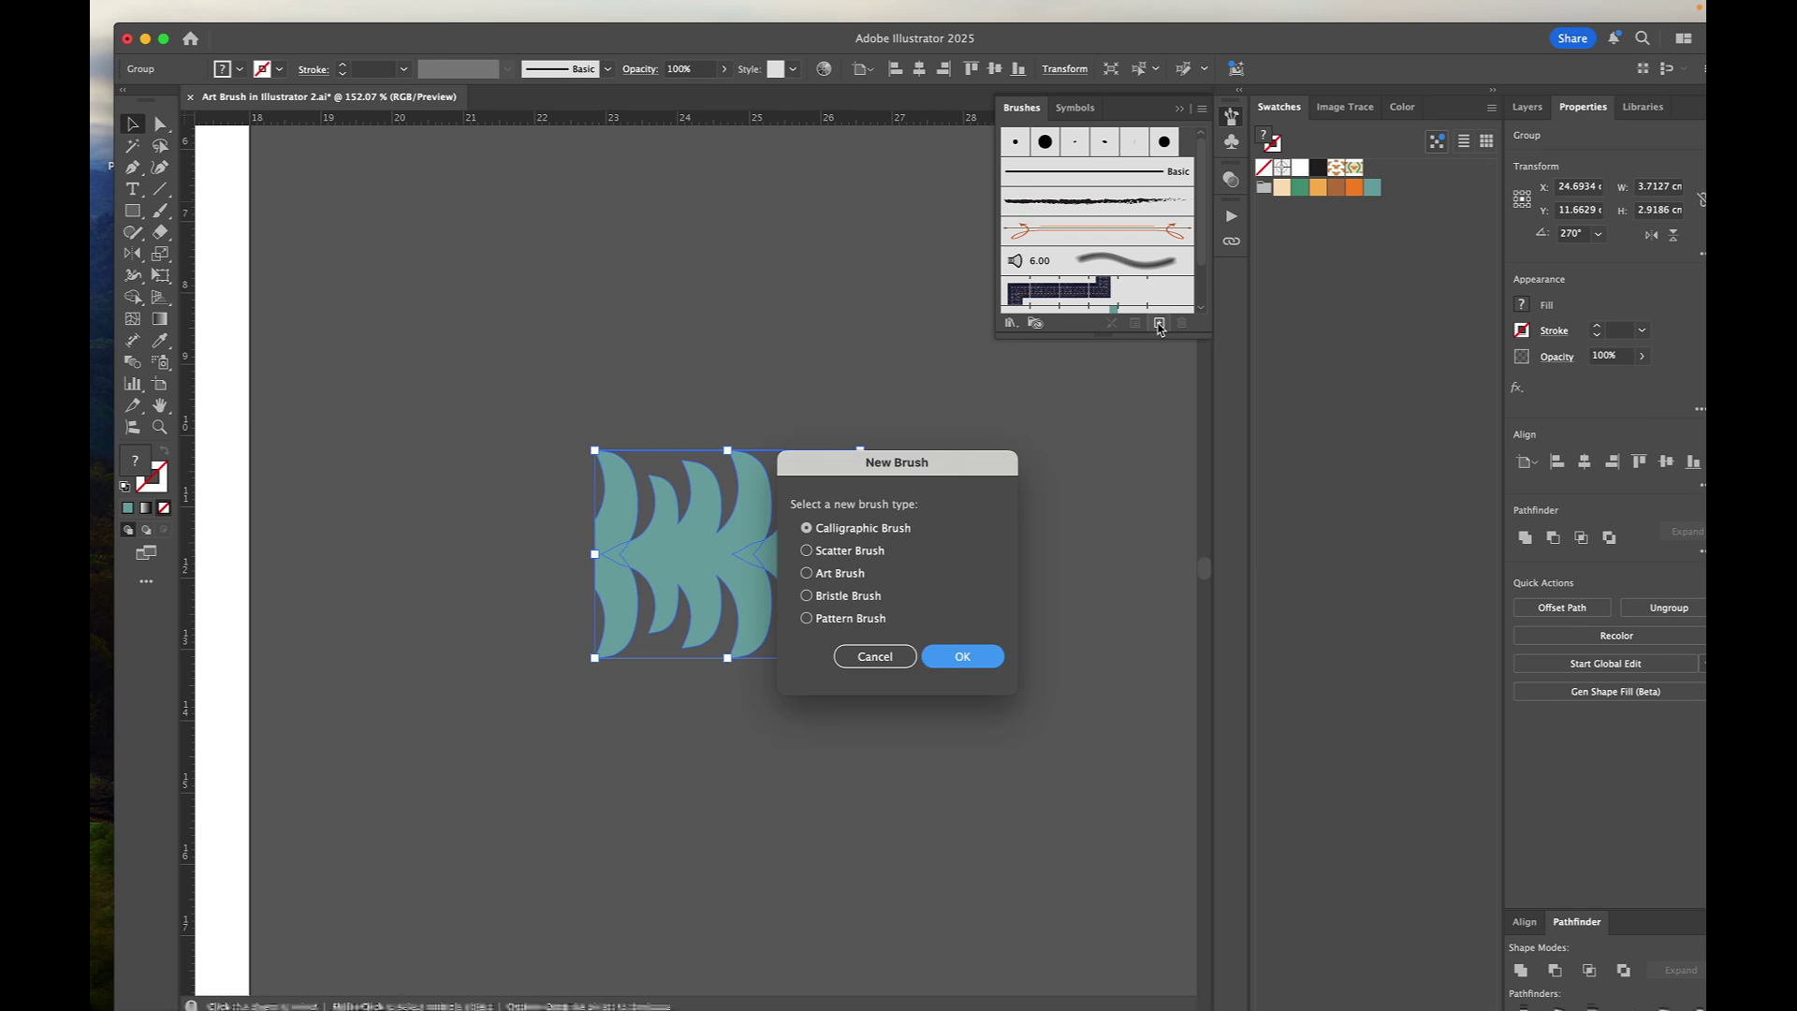
left_click(810, 619)
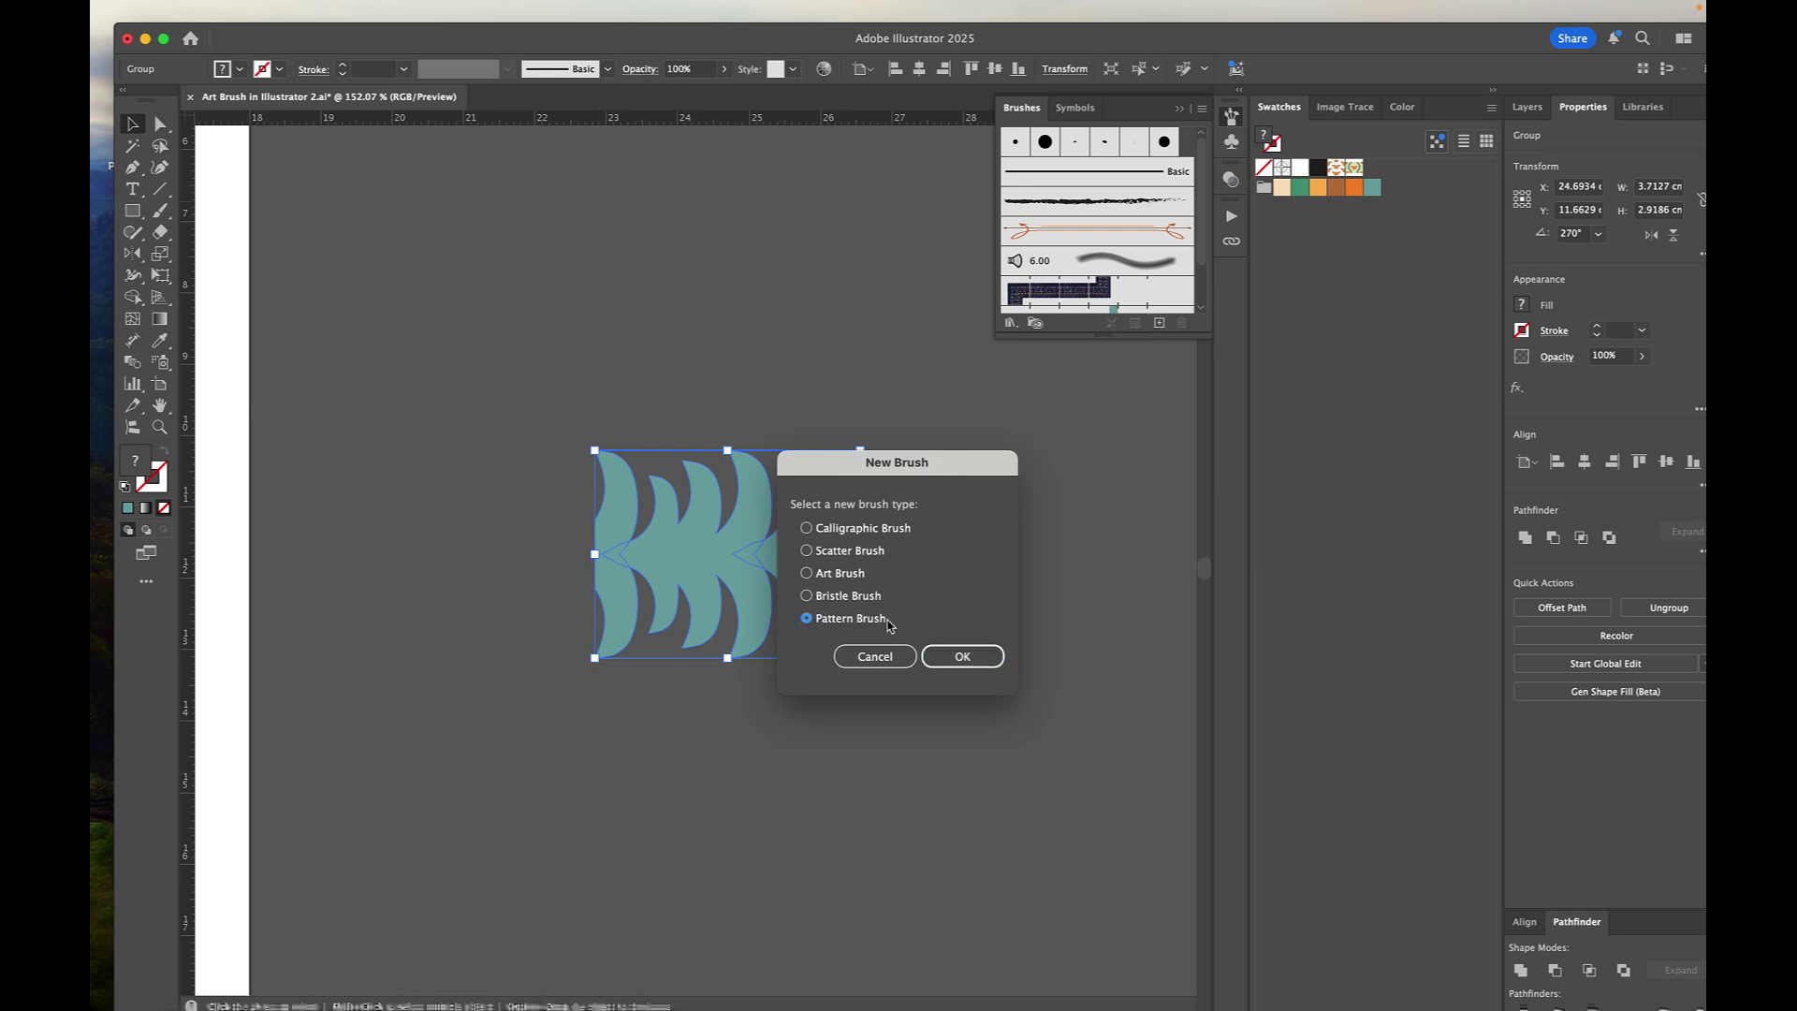
left_click(949, 655)
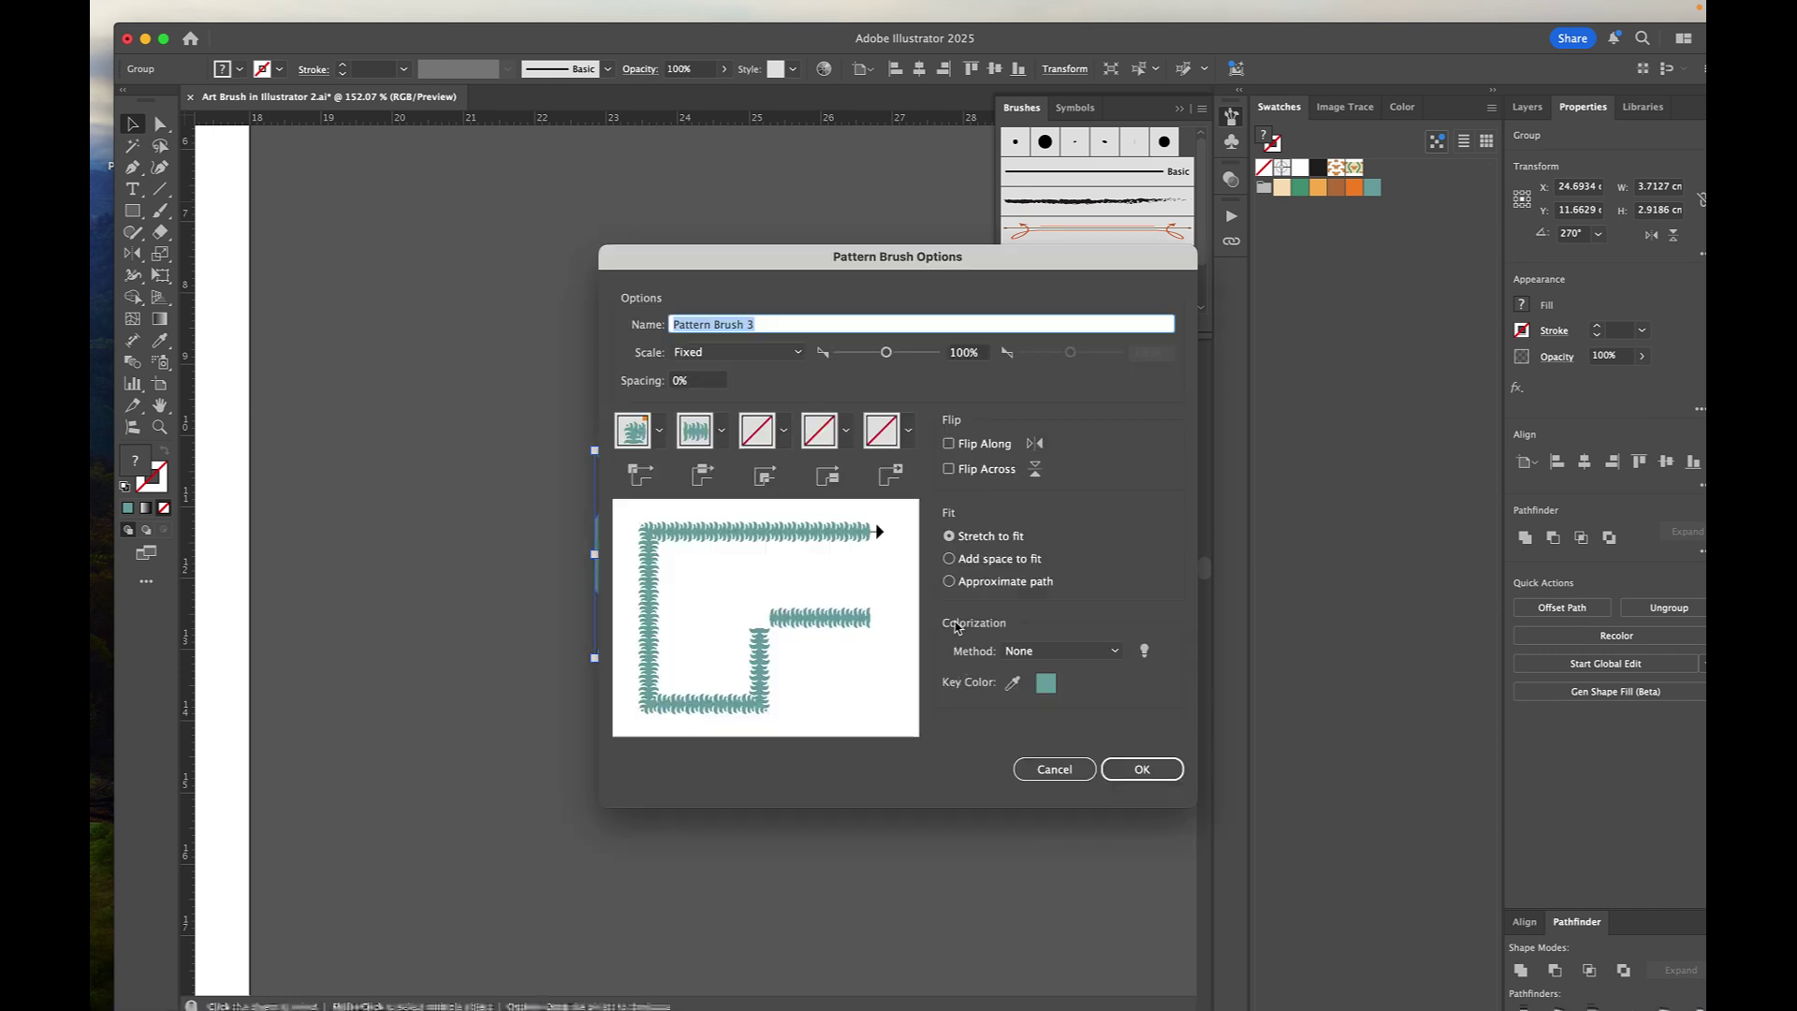
Step: Choose auto-generated outer and inner corner tiles for the pattern brush, with Auto-Between for the inner corner, and create the brush
left_click_drag(794, 255, 1095, 179)
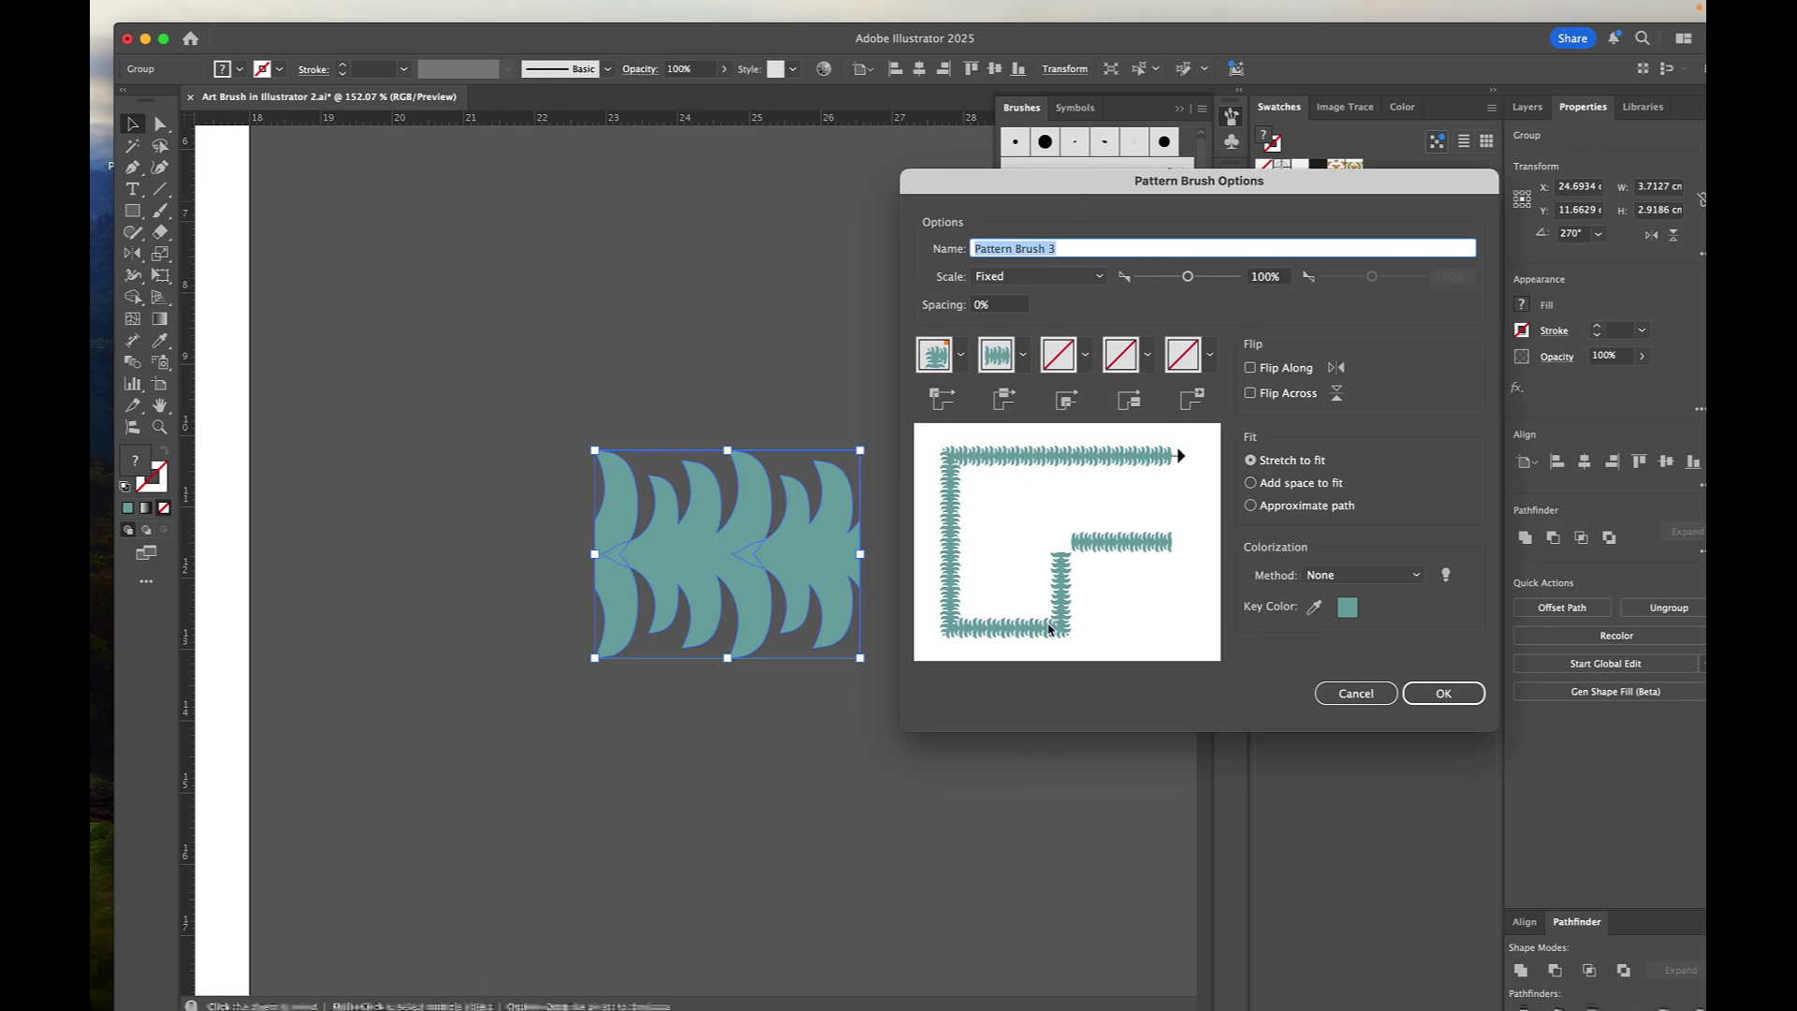
left_click(943, 360)
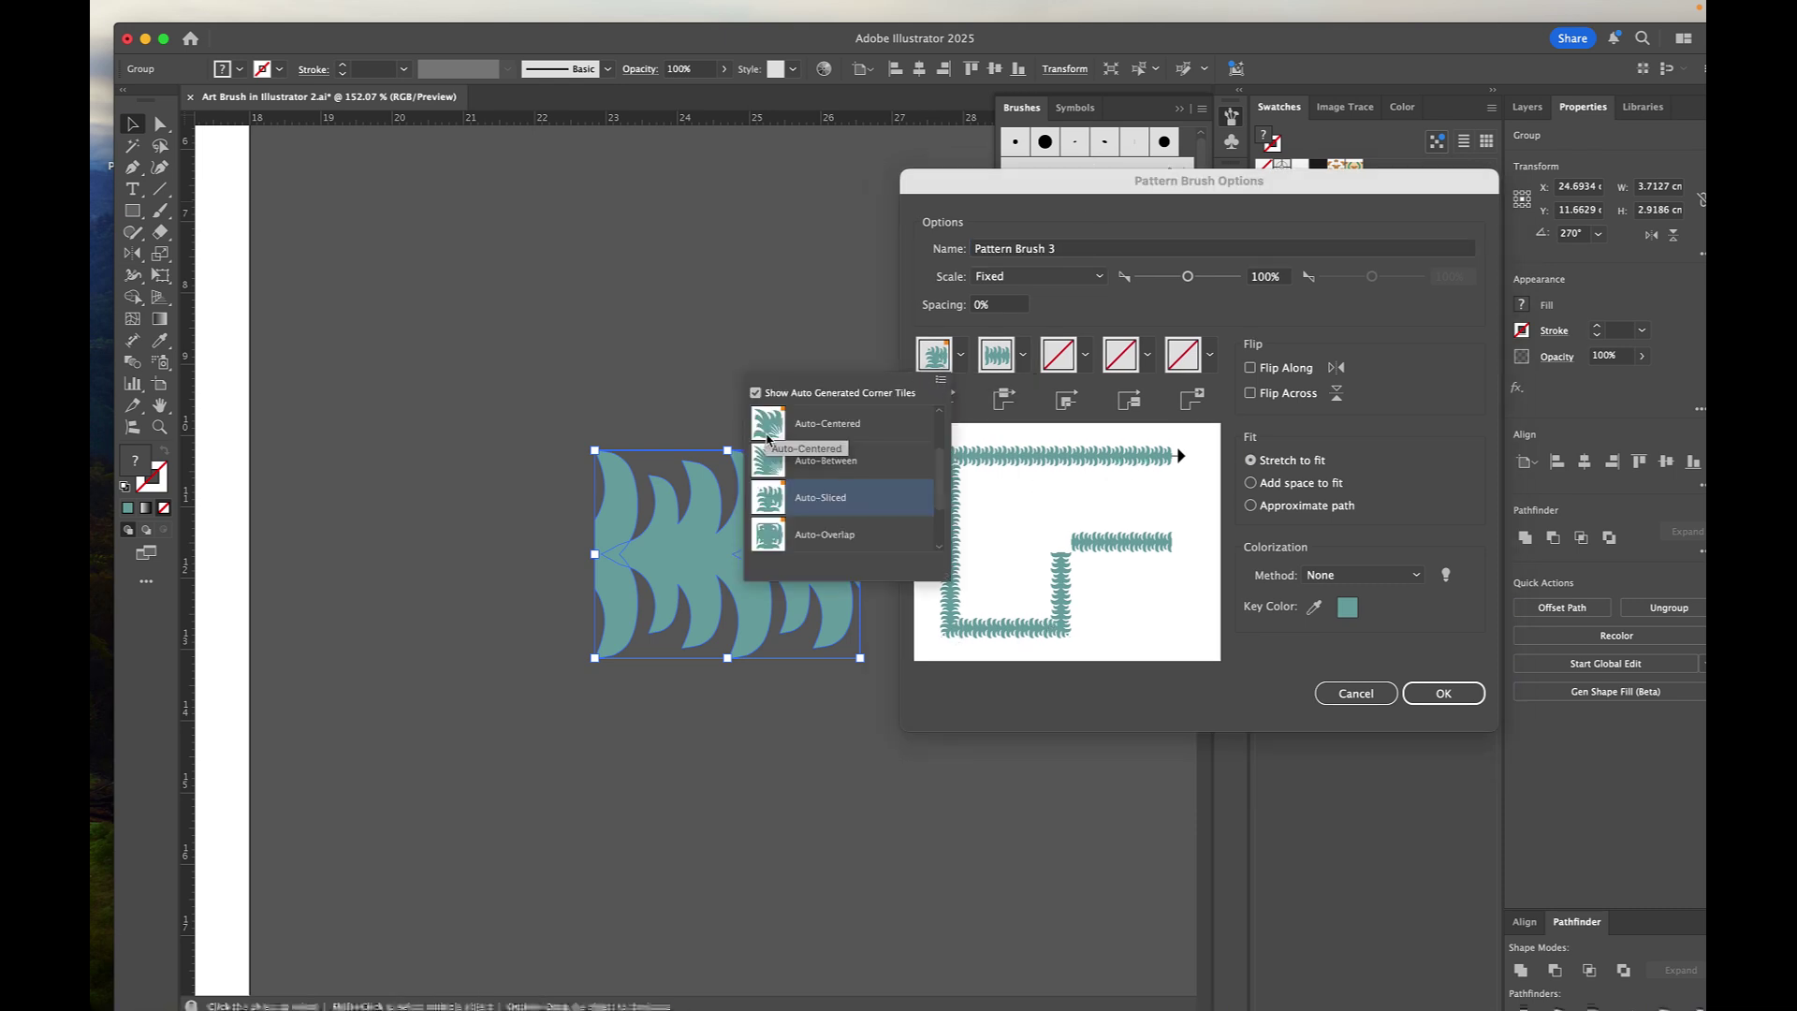
left_click(770, 497)
left_click(1063, 358)
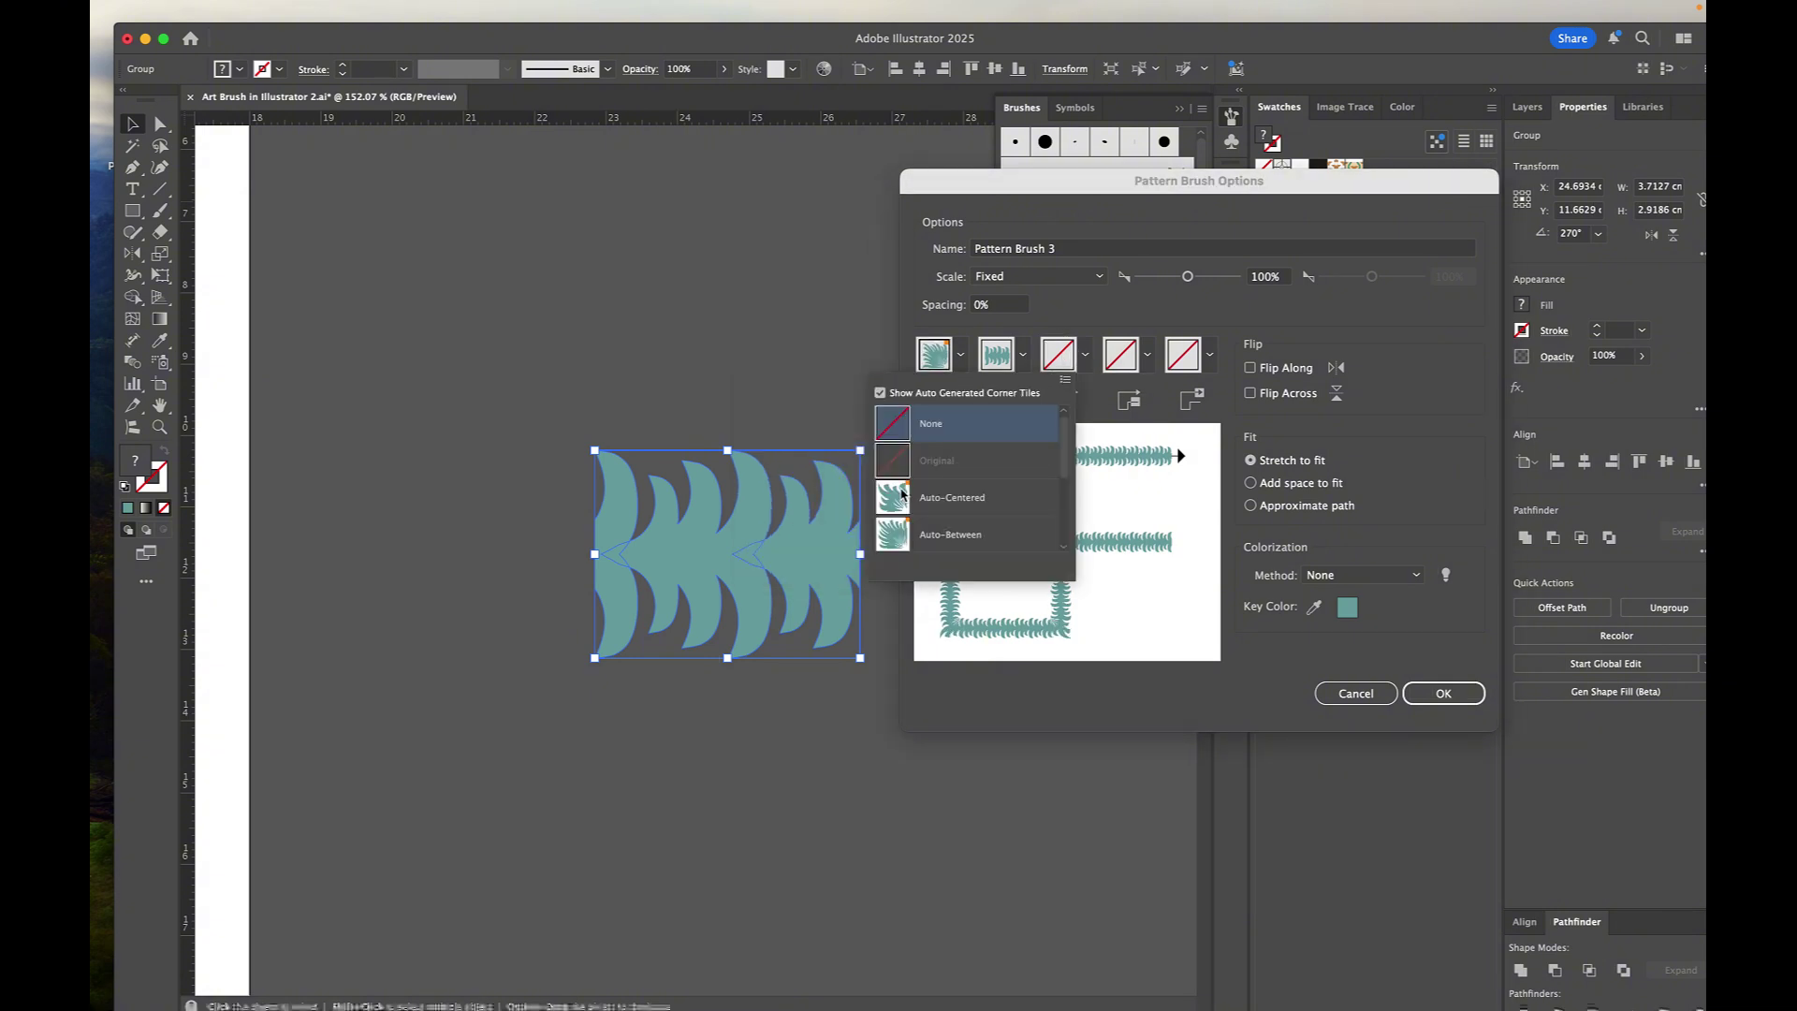
left_click(894, 535)
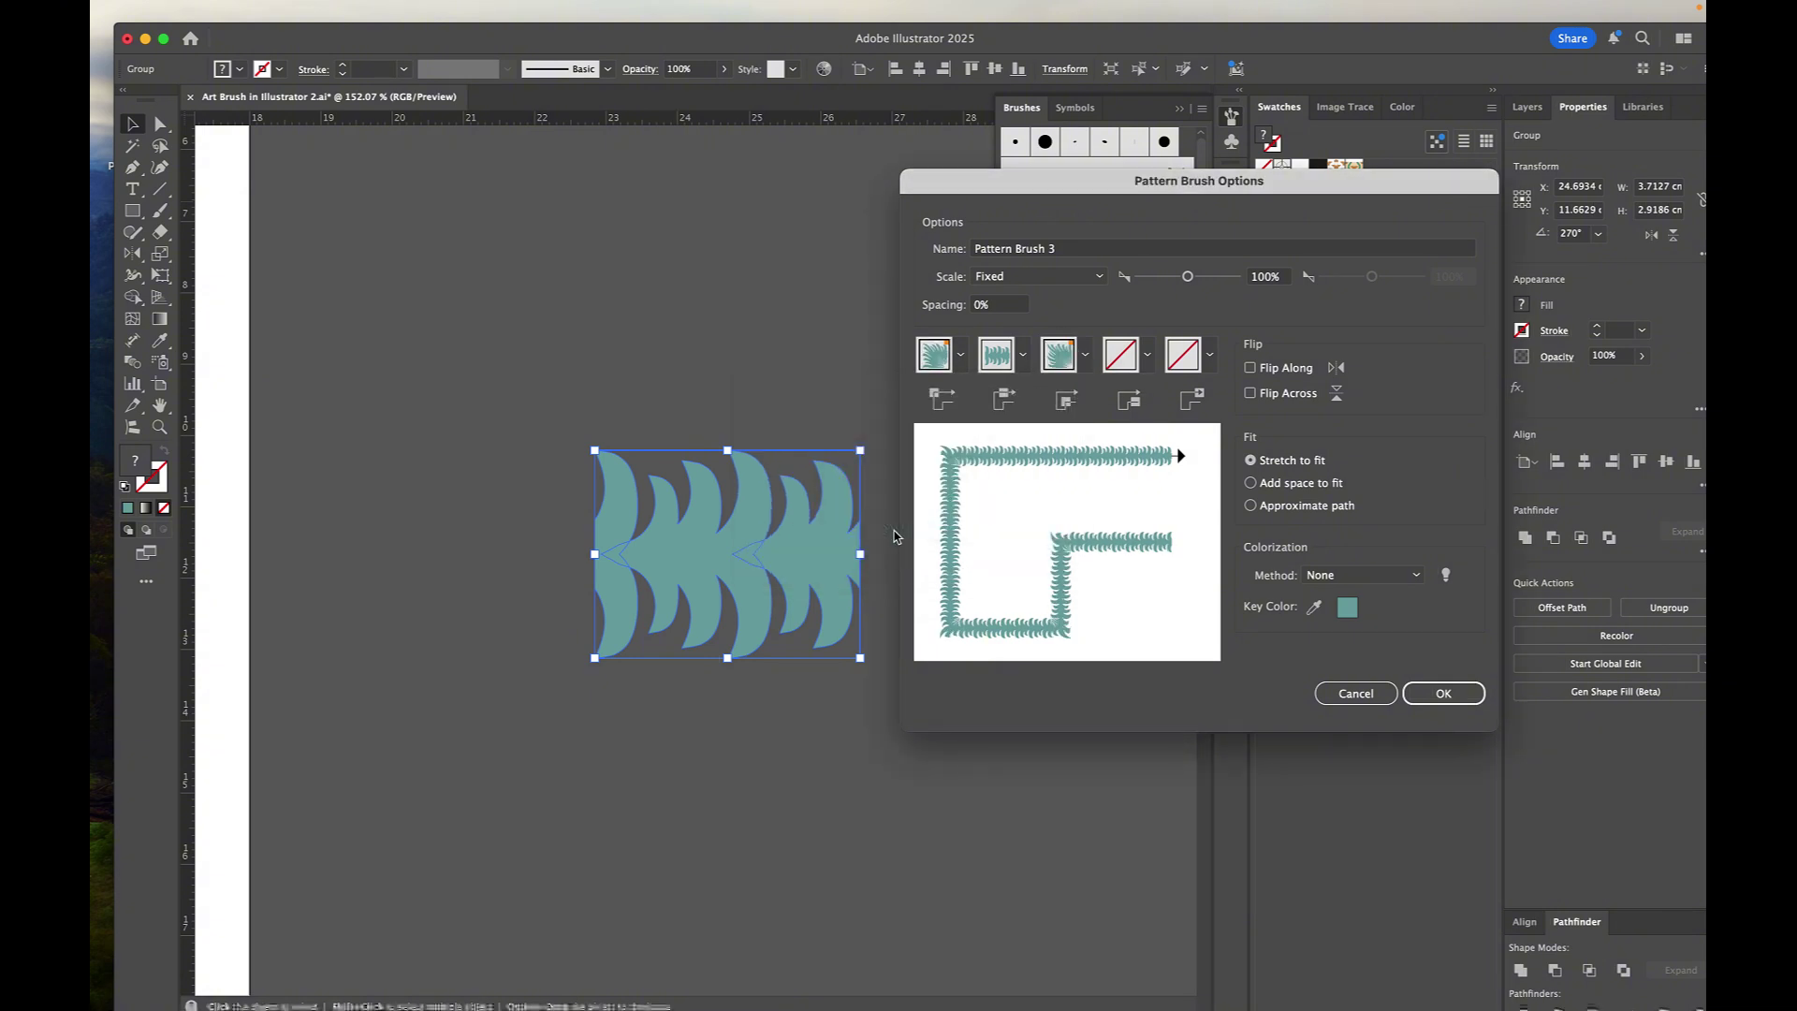
left_click(1443, 695)
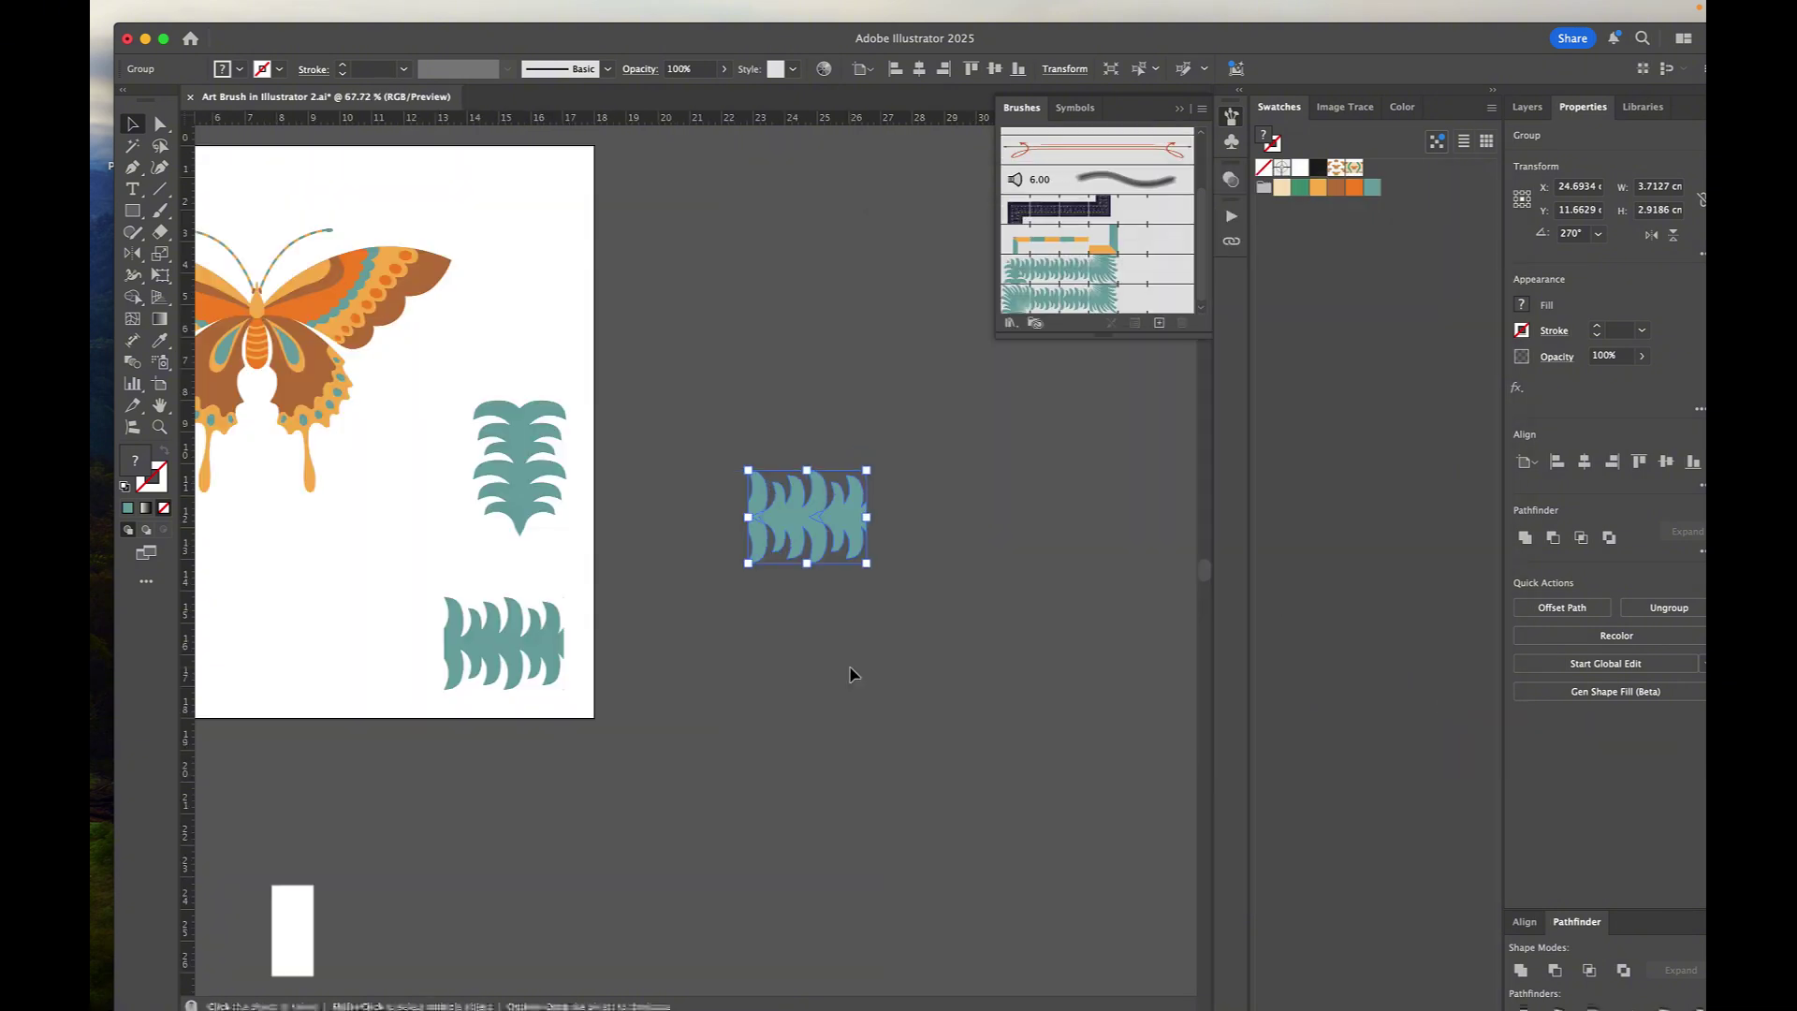
Step: Draw a wavy freehand path about 14.1 by 8.5 cm below the leaf tile with the Pencil tool and apply the new leaf brush
key("n")
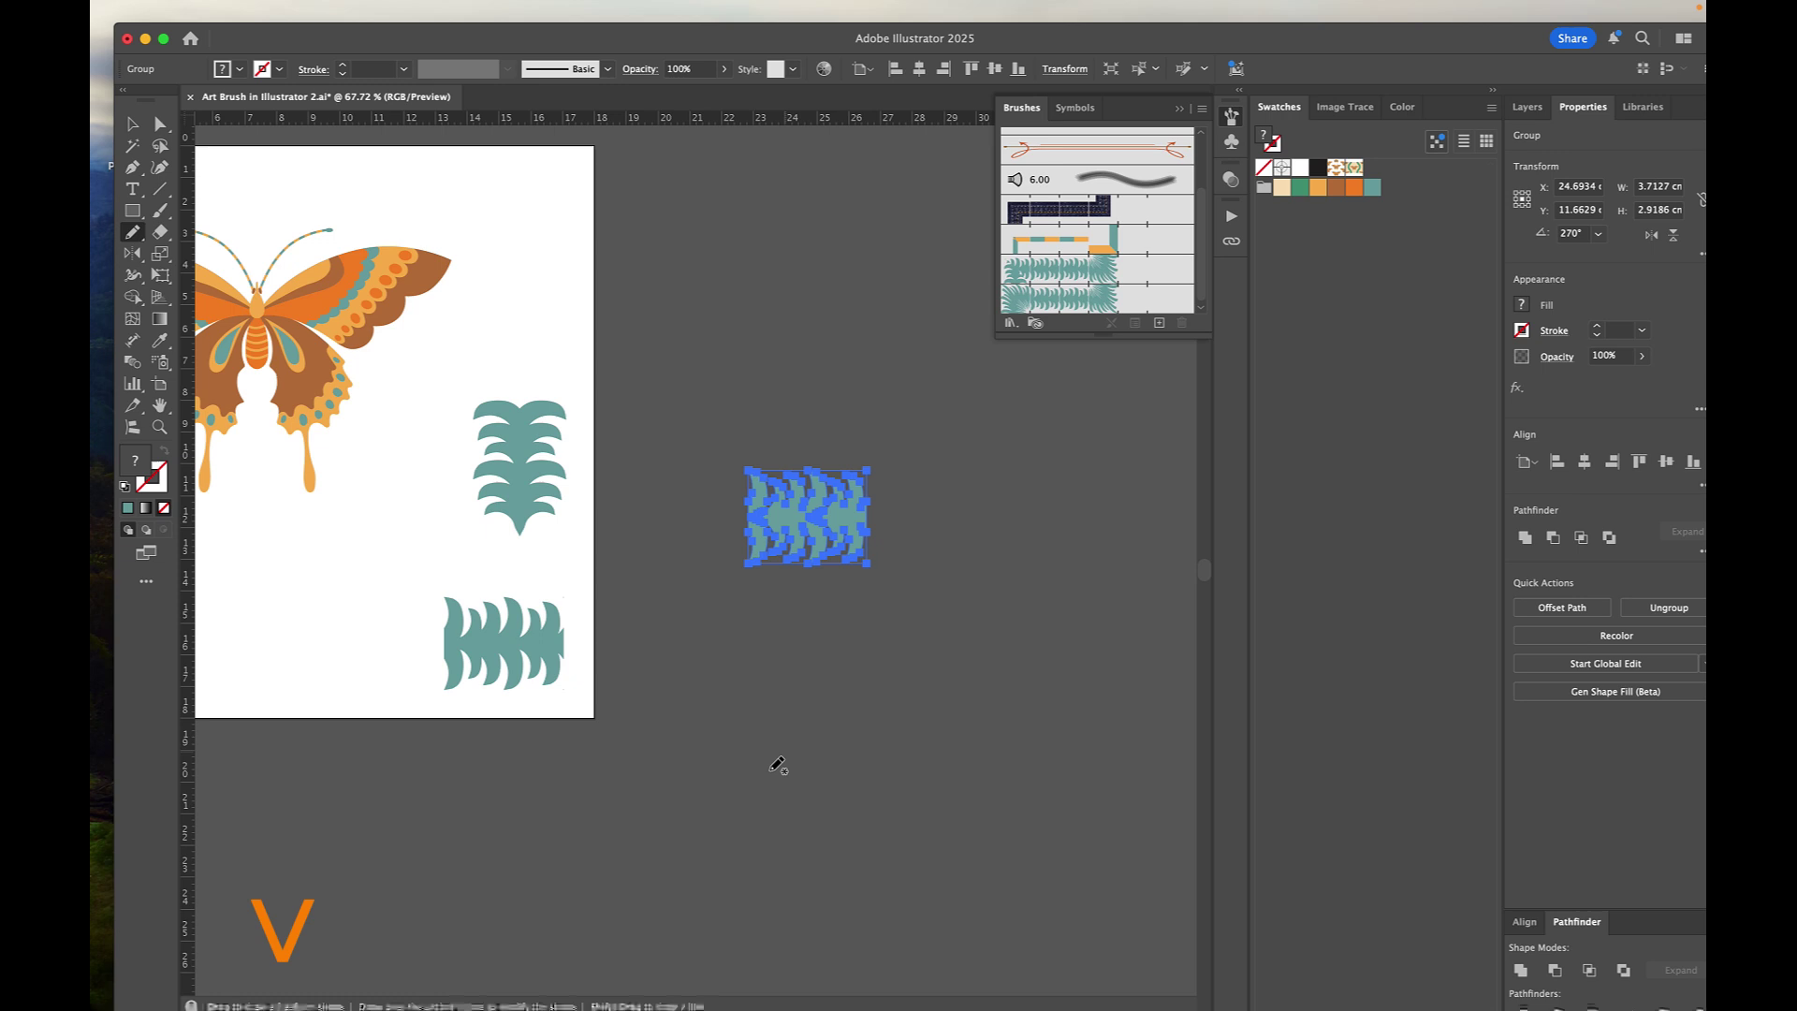
key("v")
left_click(743, 677)
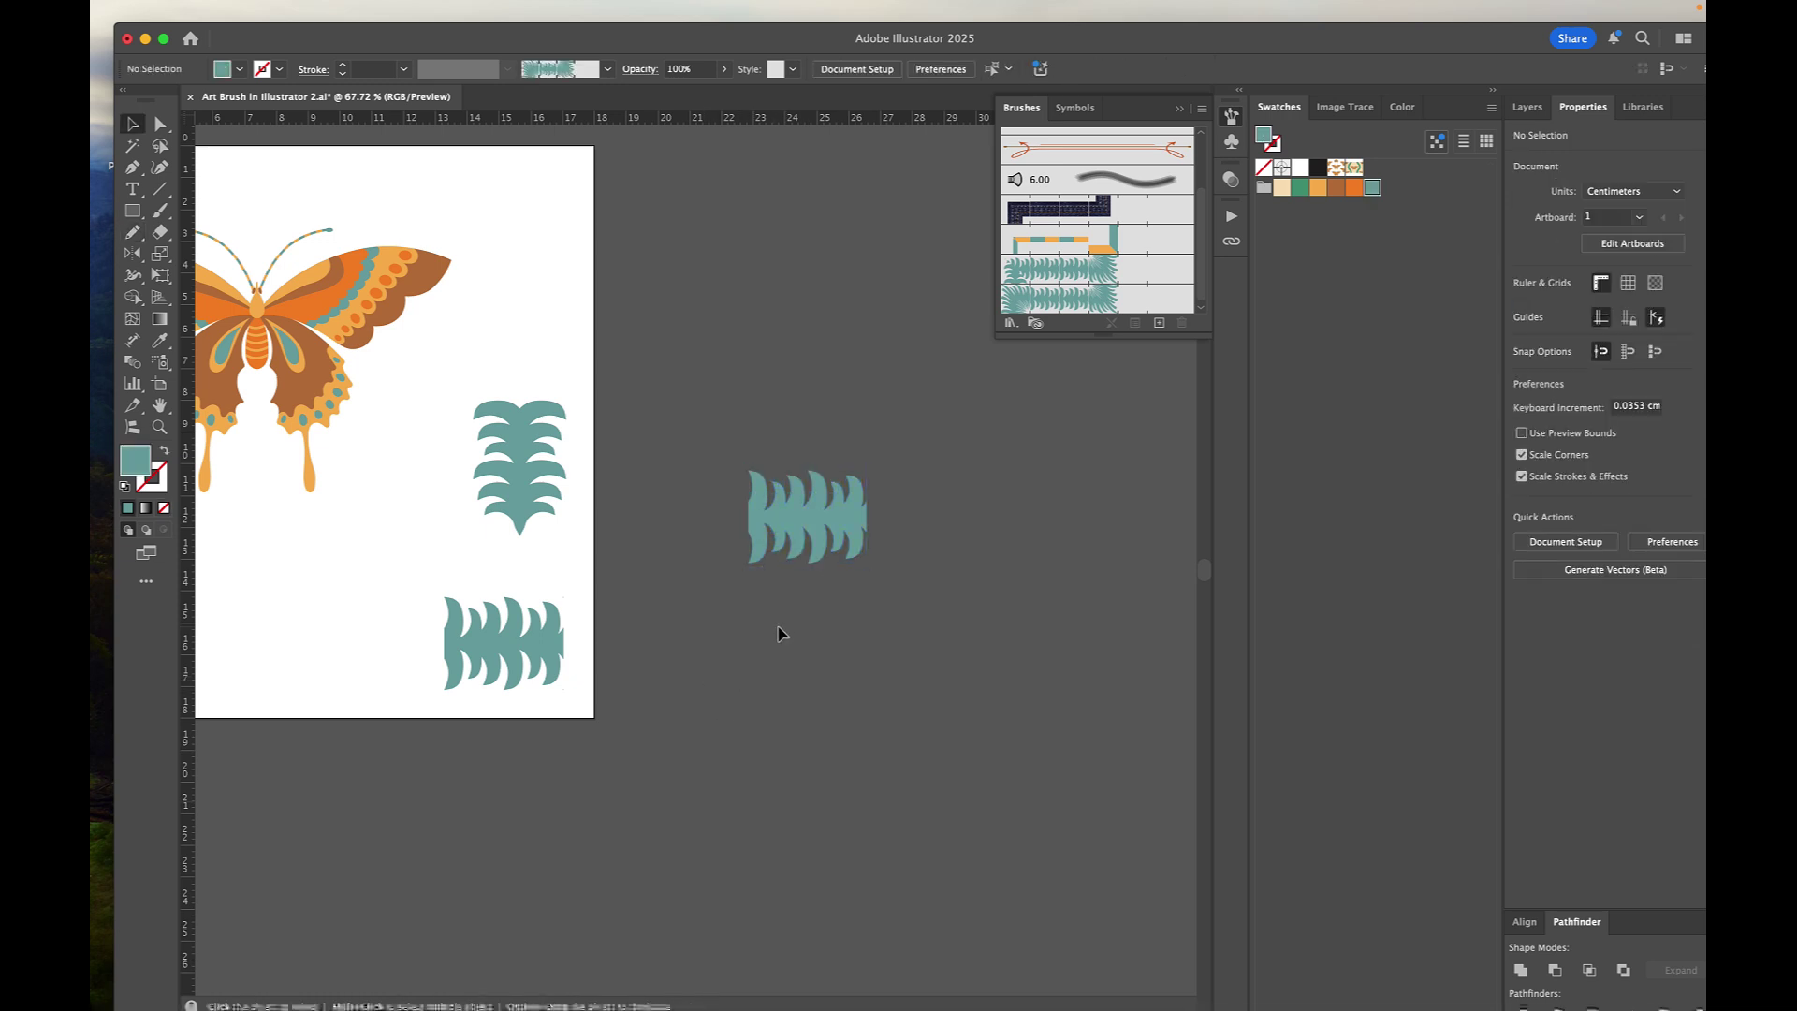
scroll(723, 748, "down", 2)
key("n")
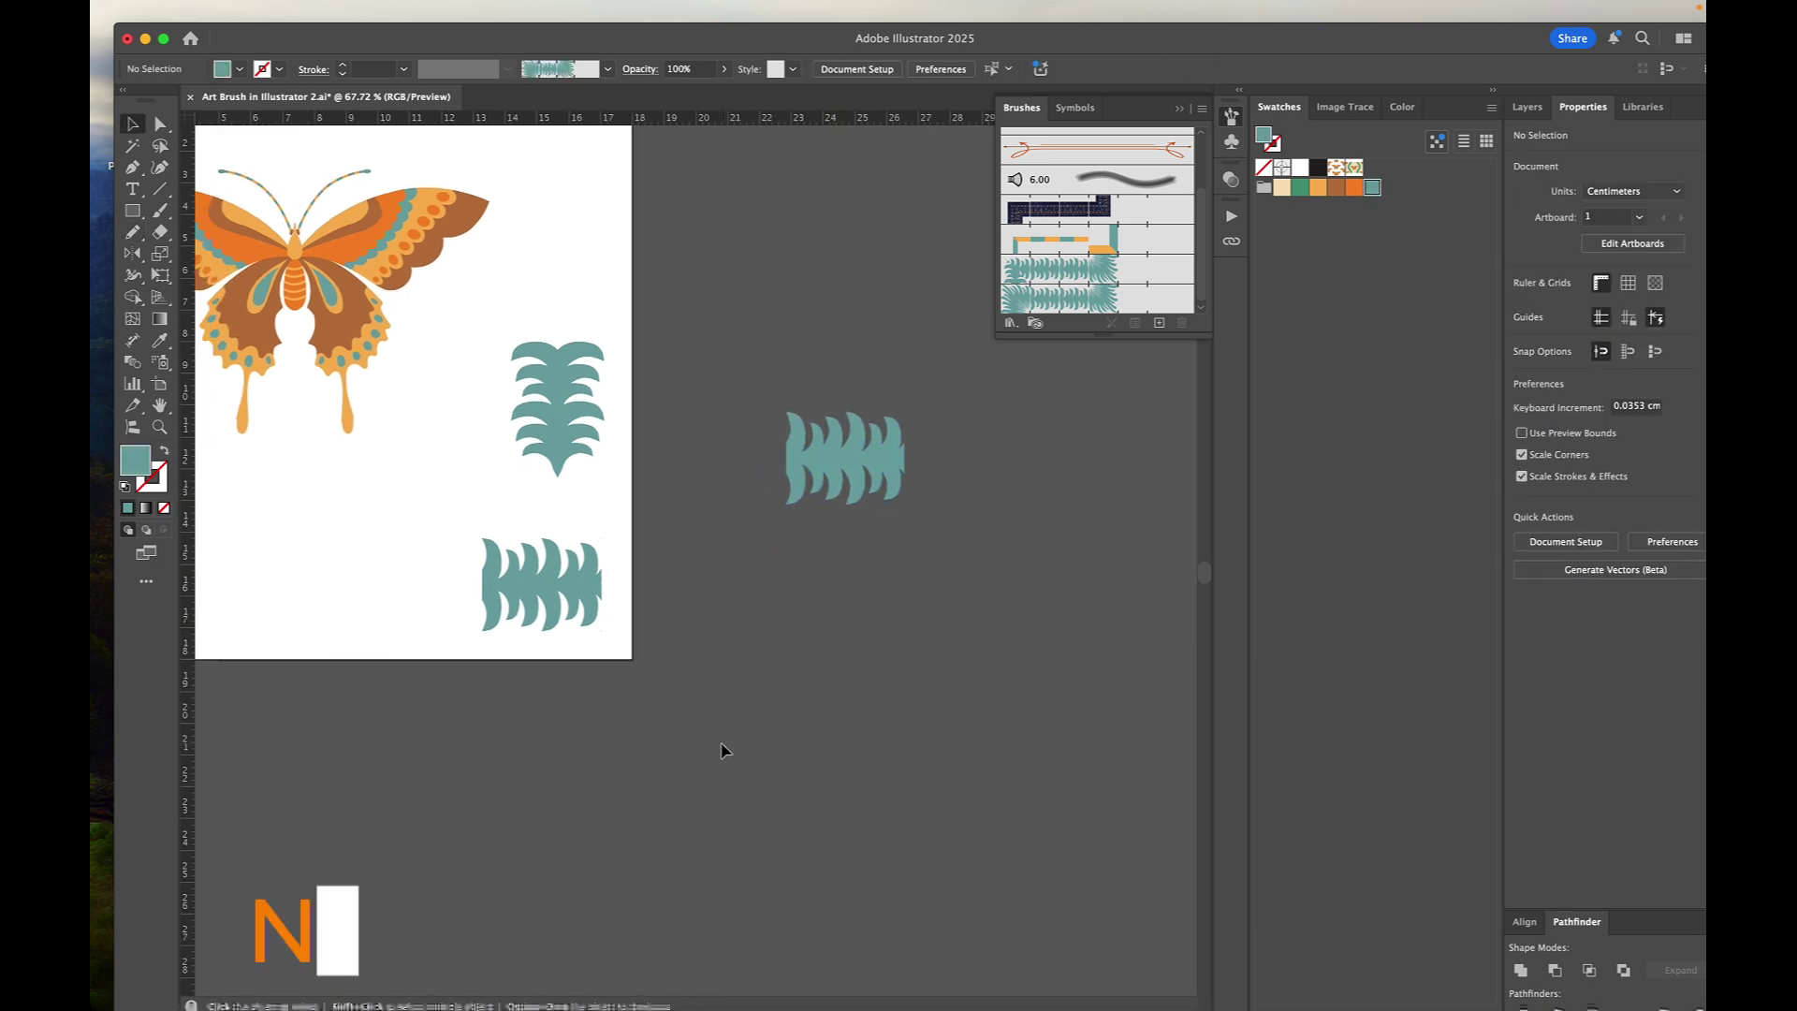
mouse_move(691, 765)
left_mouse_down()
mouse_move(716, 662)
mouse_move(1095, 578)
mouse_move(1139, 497)
left_mouse_up()
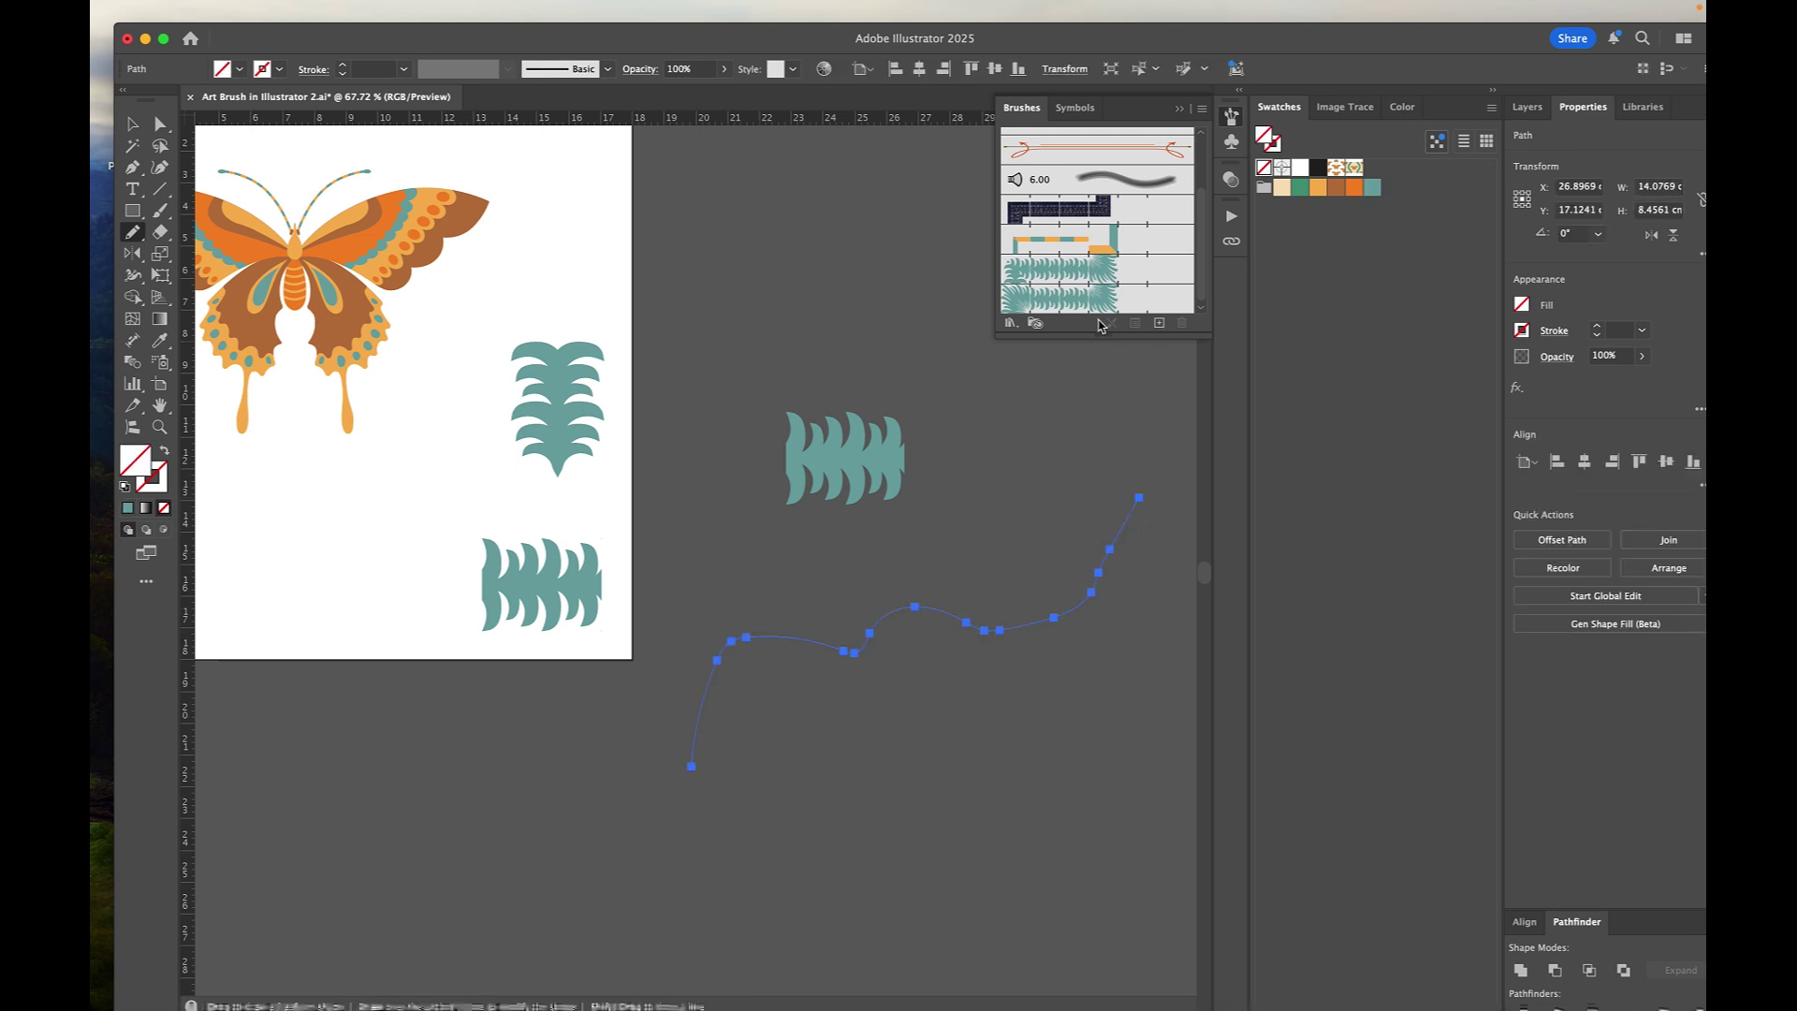
left_click(1098, 300)
scroll(1047, 670, "right", 3)
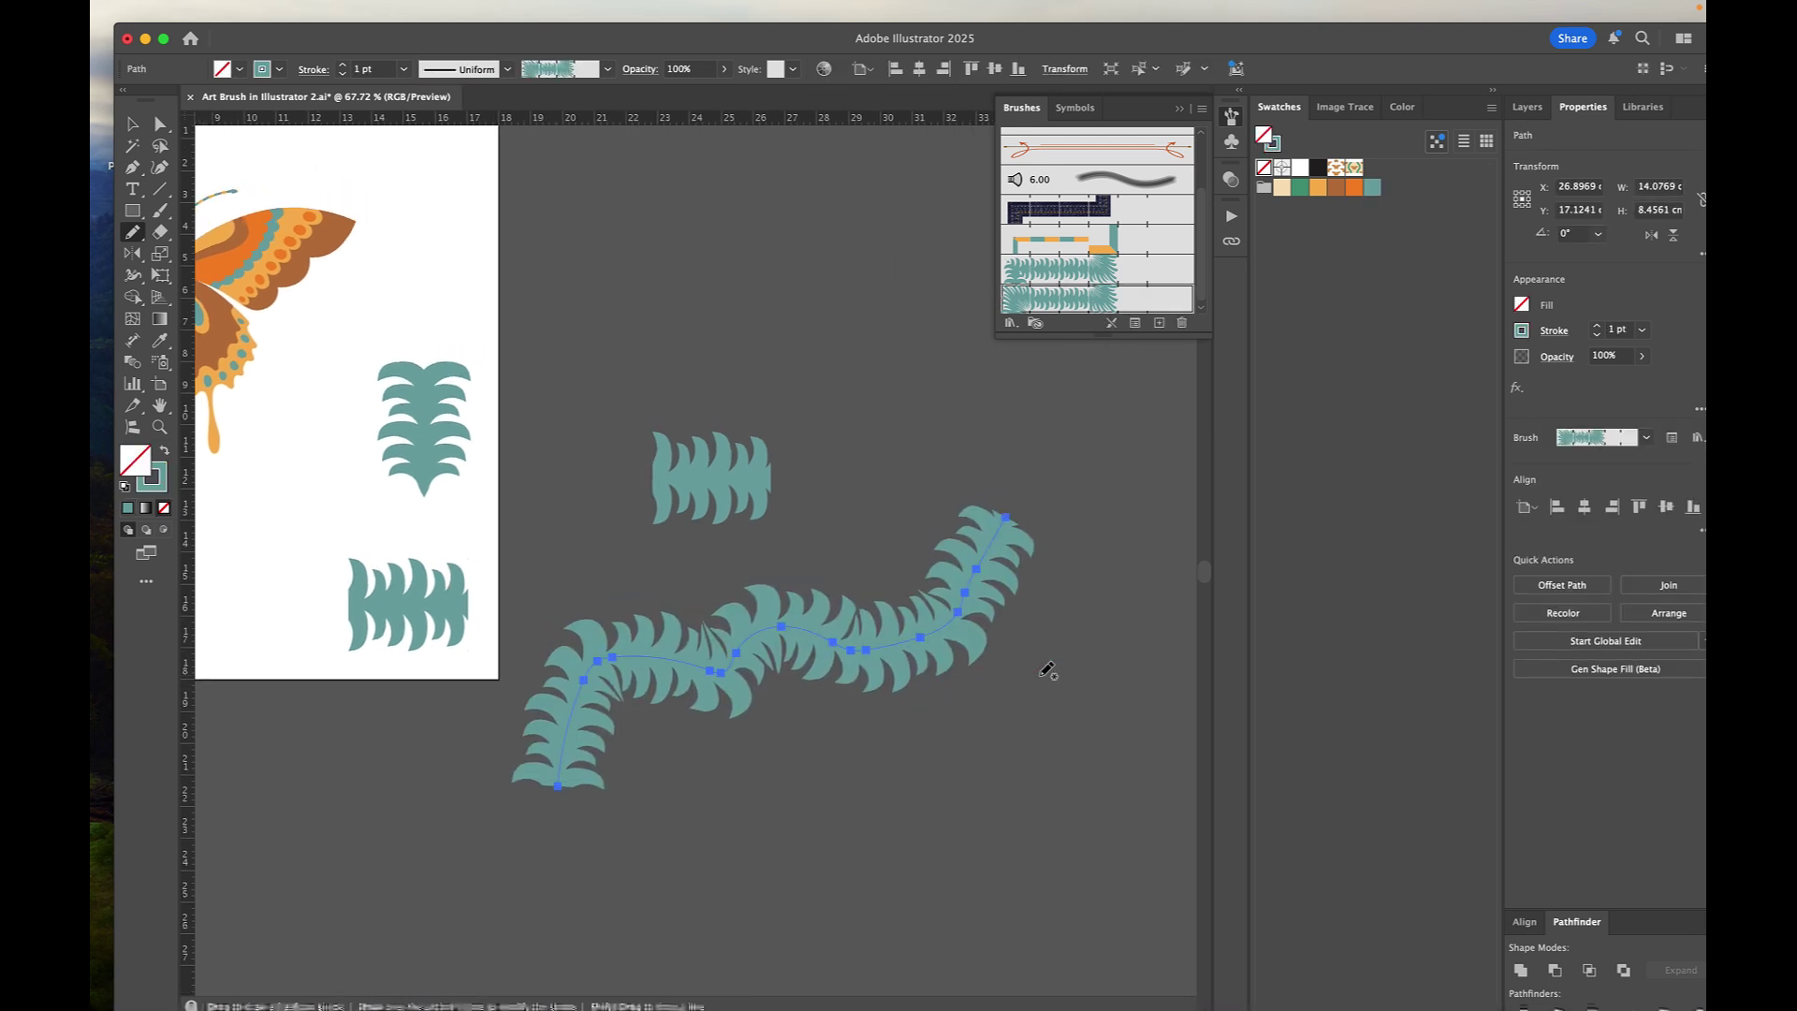
Step: Set the leaf path's stroke weight to 0.5 pt and deselect it
left_click(1596, 335)
left_click(1596, 335)
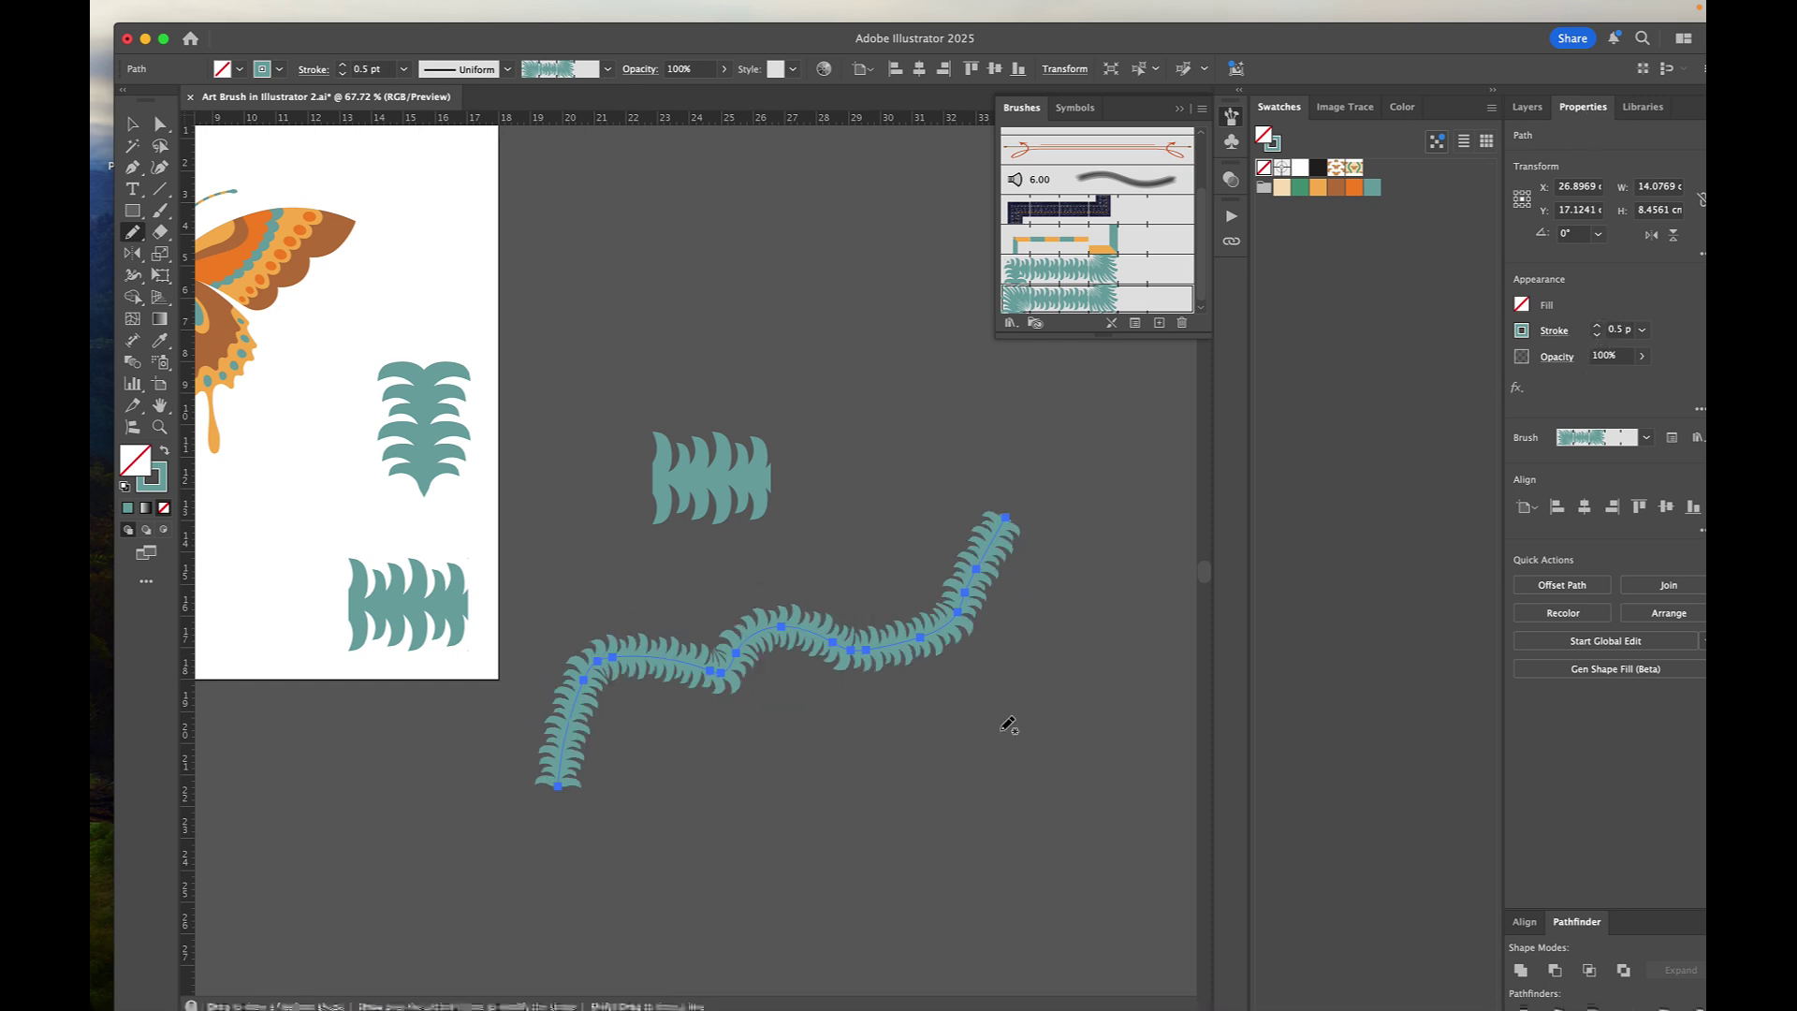
key("v")
left_click(810, 761)
scroll(810, 762, "down", 5)
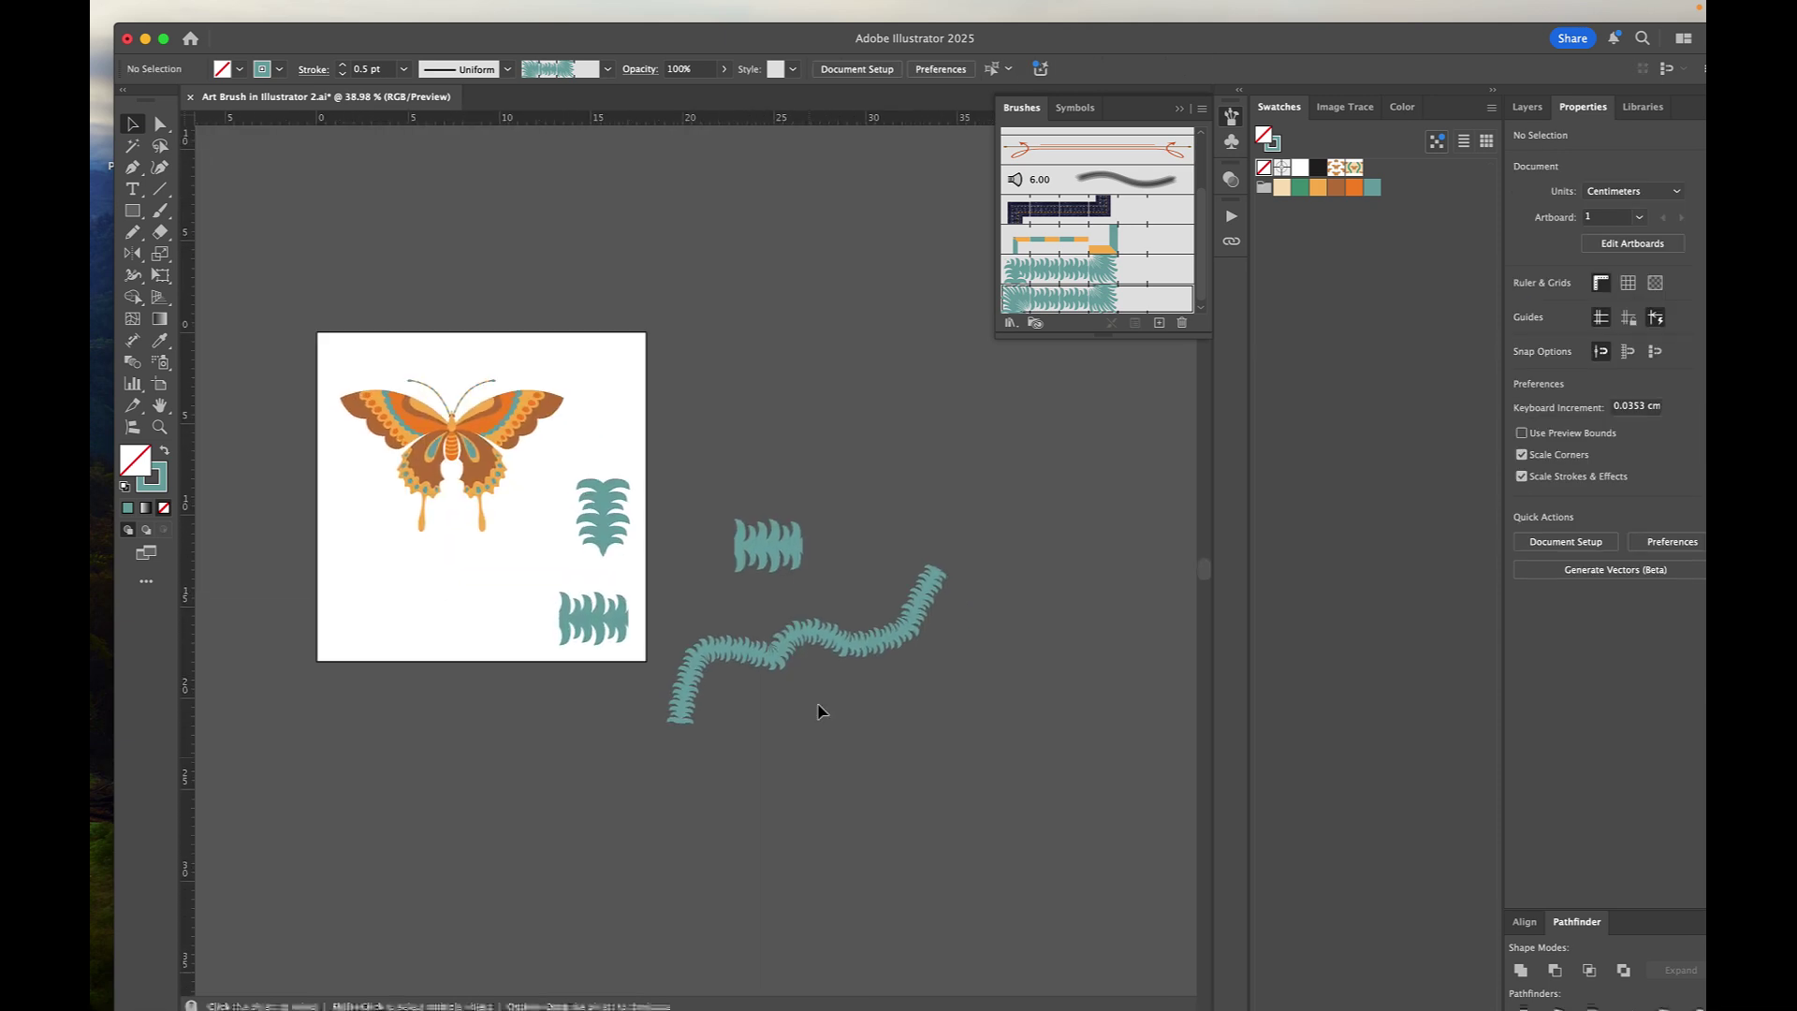
Step: Collapse the brush list and delete the loose leaf tile beside the artboard
left_click(1180, 109)
scroll(798, 552, "left", 2)
left_click_drag(768, 521, 896, 566)
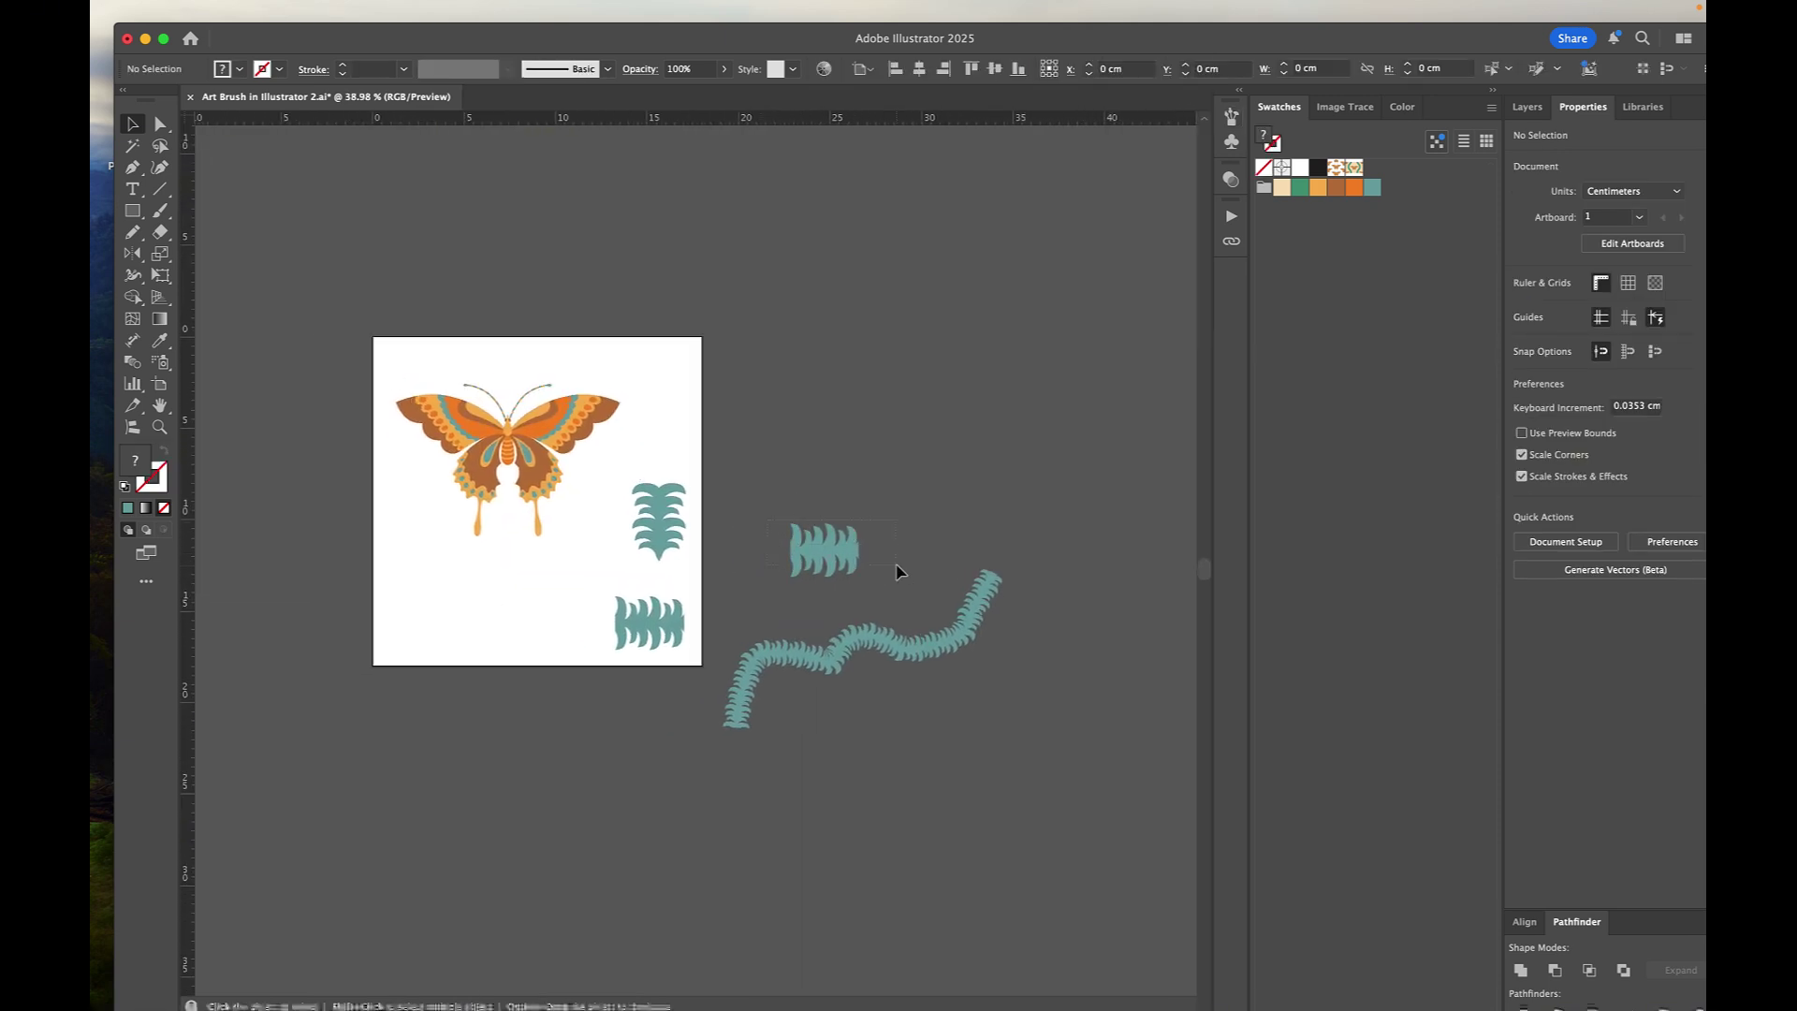
key("Delete")
left_click(830, 649)
left_click(833, 522)
scroll(834, 521, "up", 4)
scroll(833, 521, "left", 4)
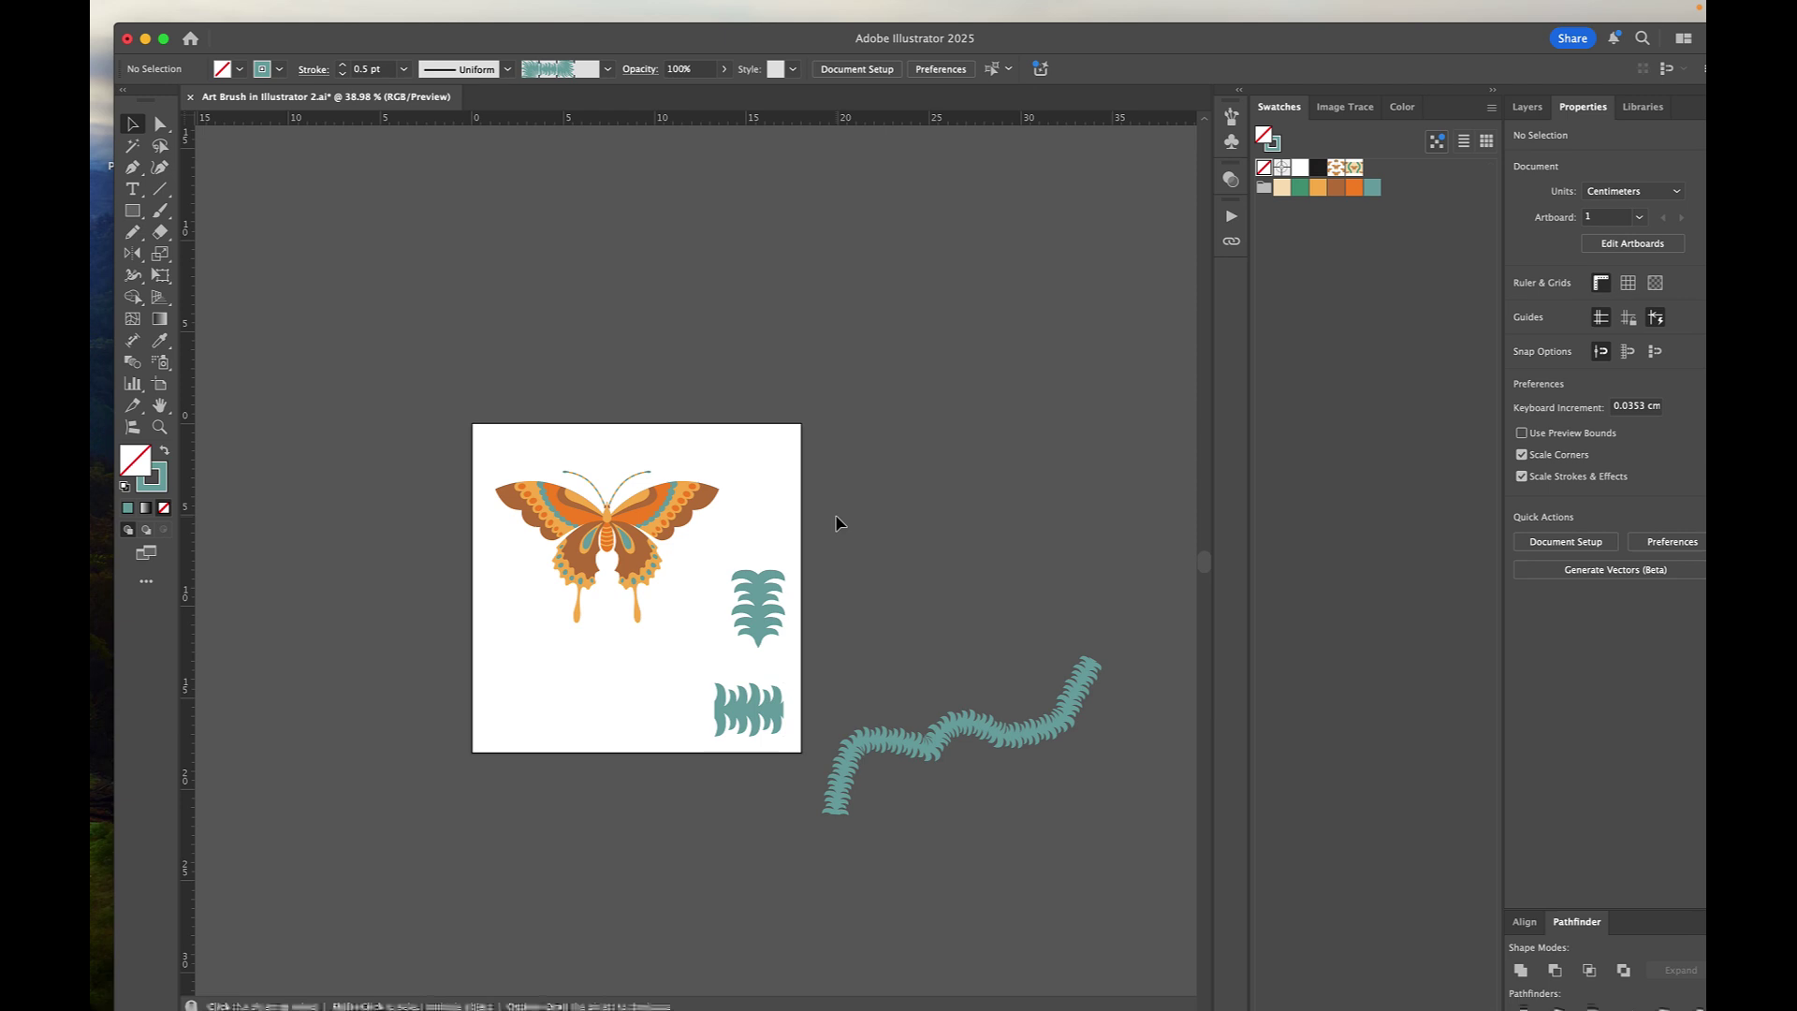
scroll(909, 520, "right", 2)
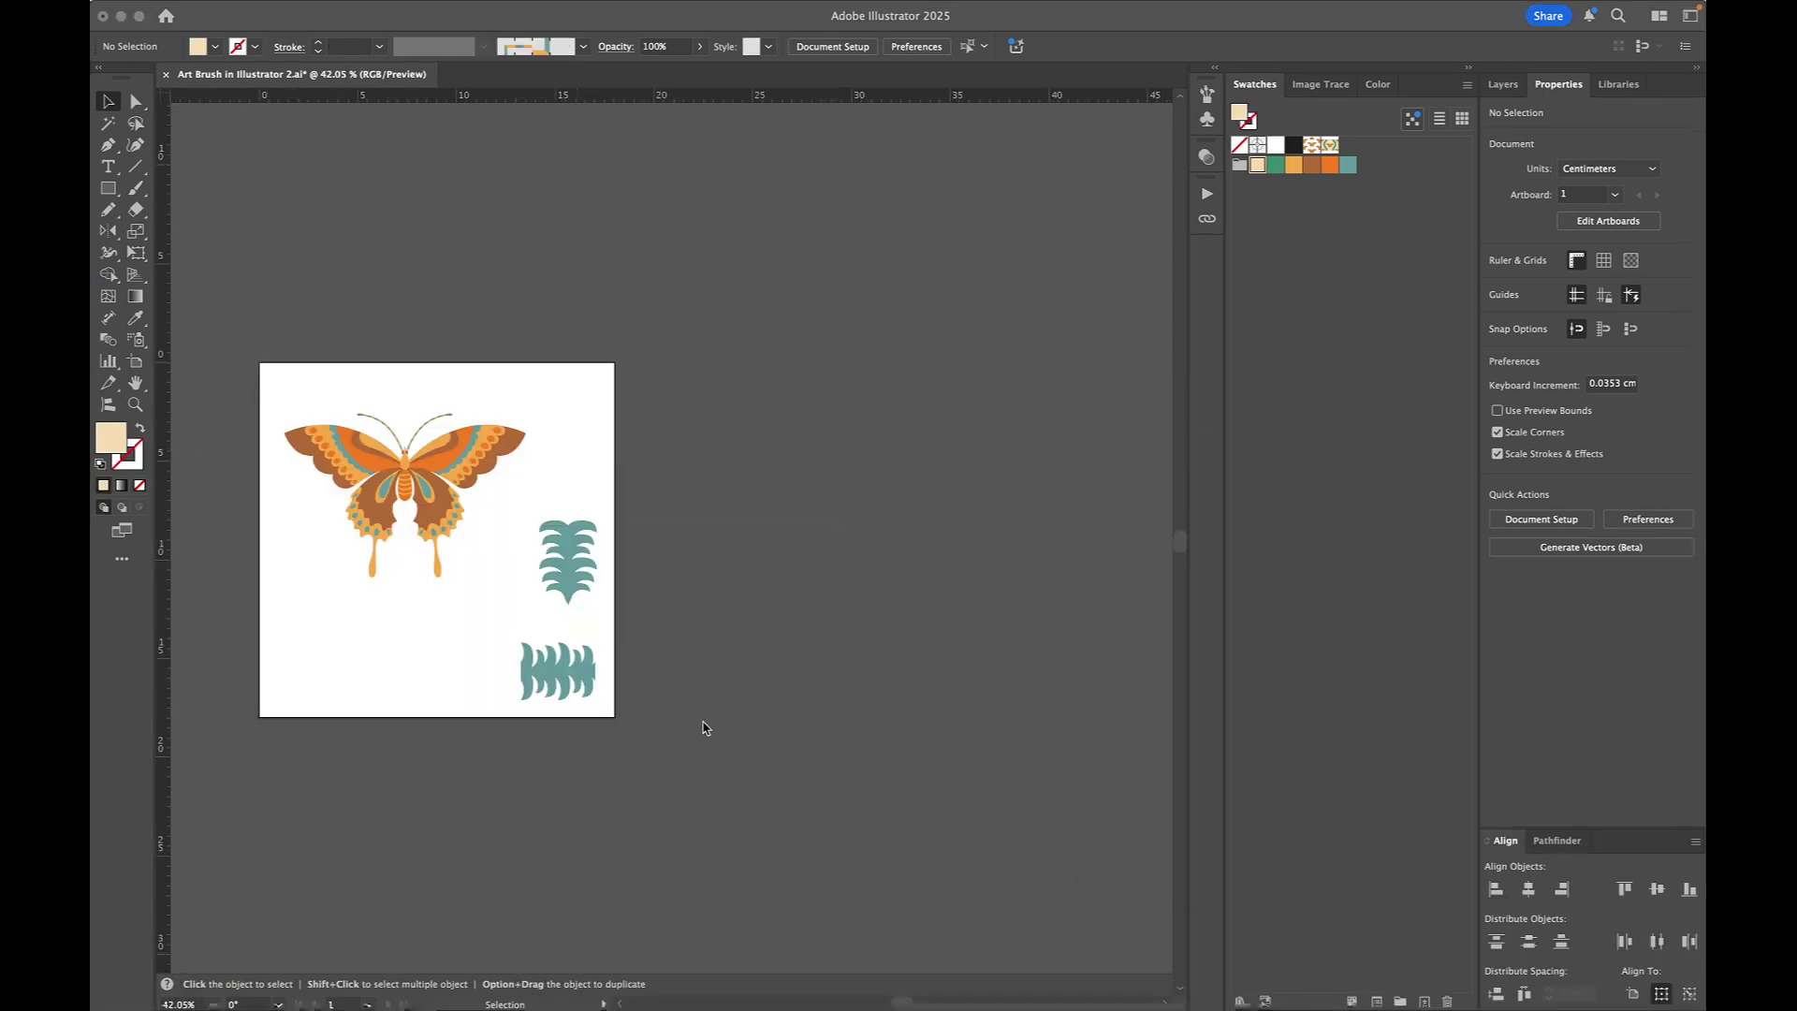
Step: Create a cream rectangle 28 cm wide and 18 cm high and place it to the right of the artboard
left_click(109, 188)
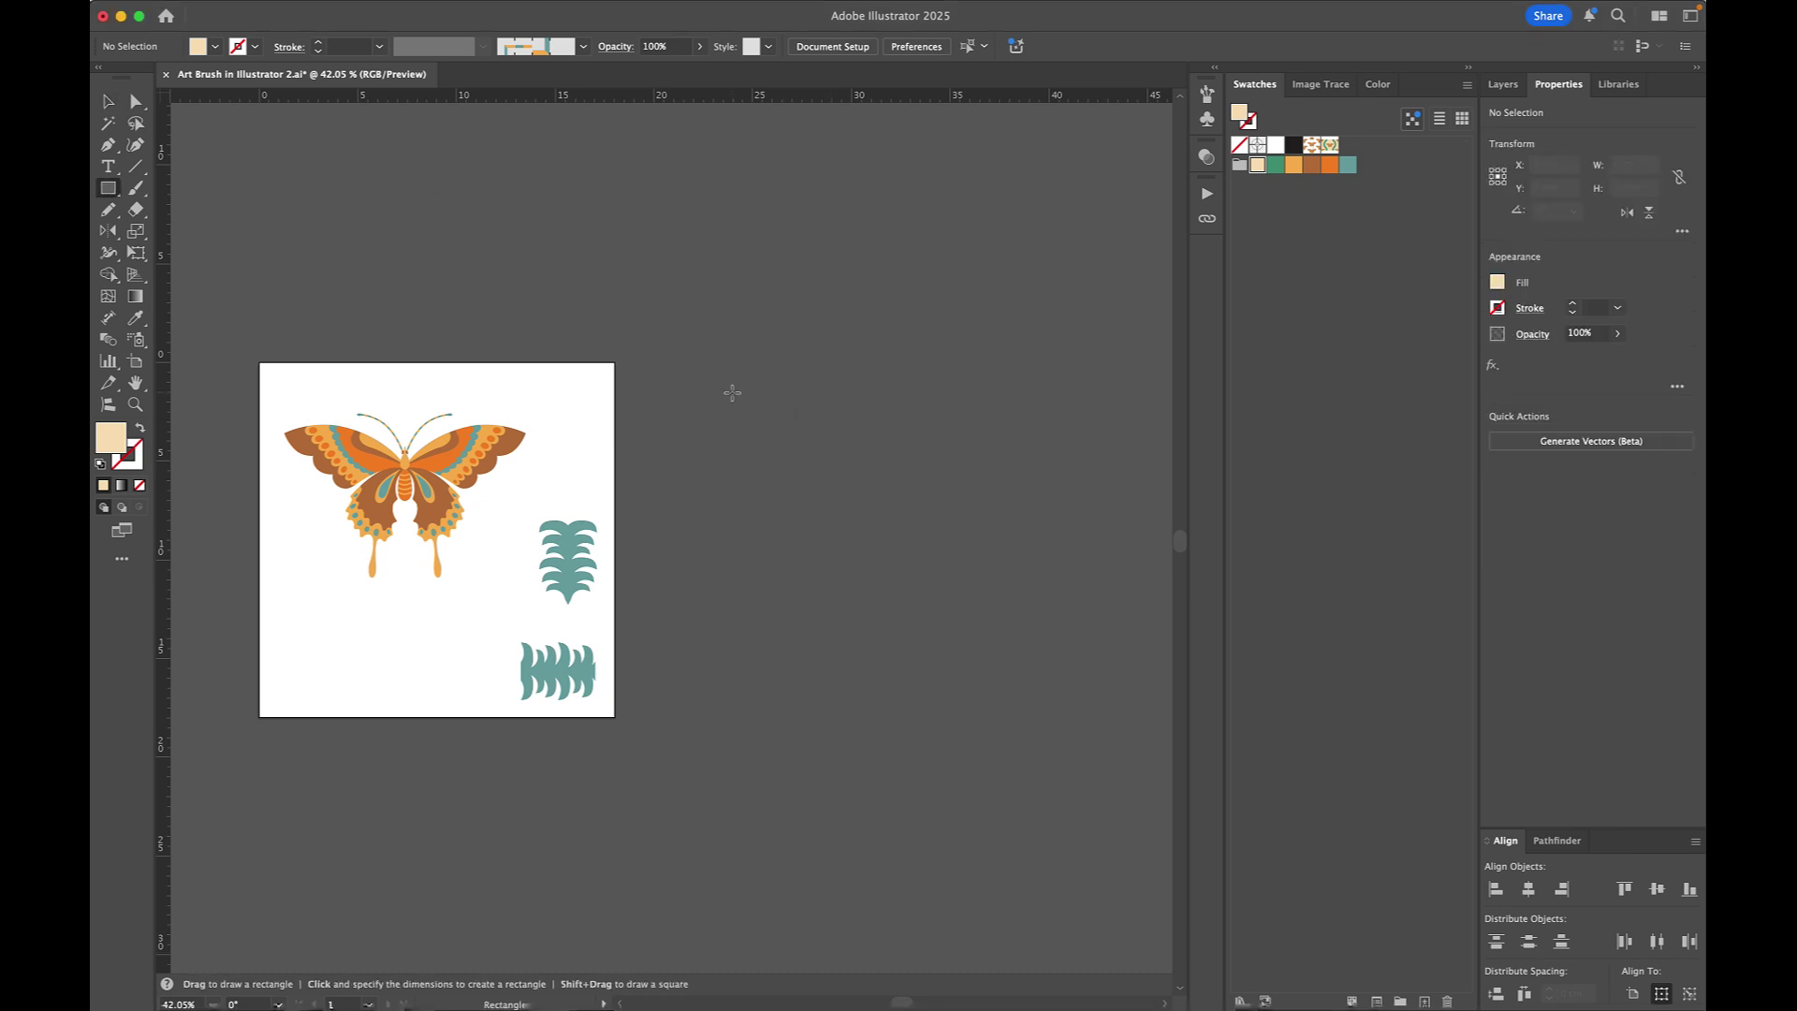
left_click(732, 393)
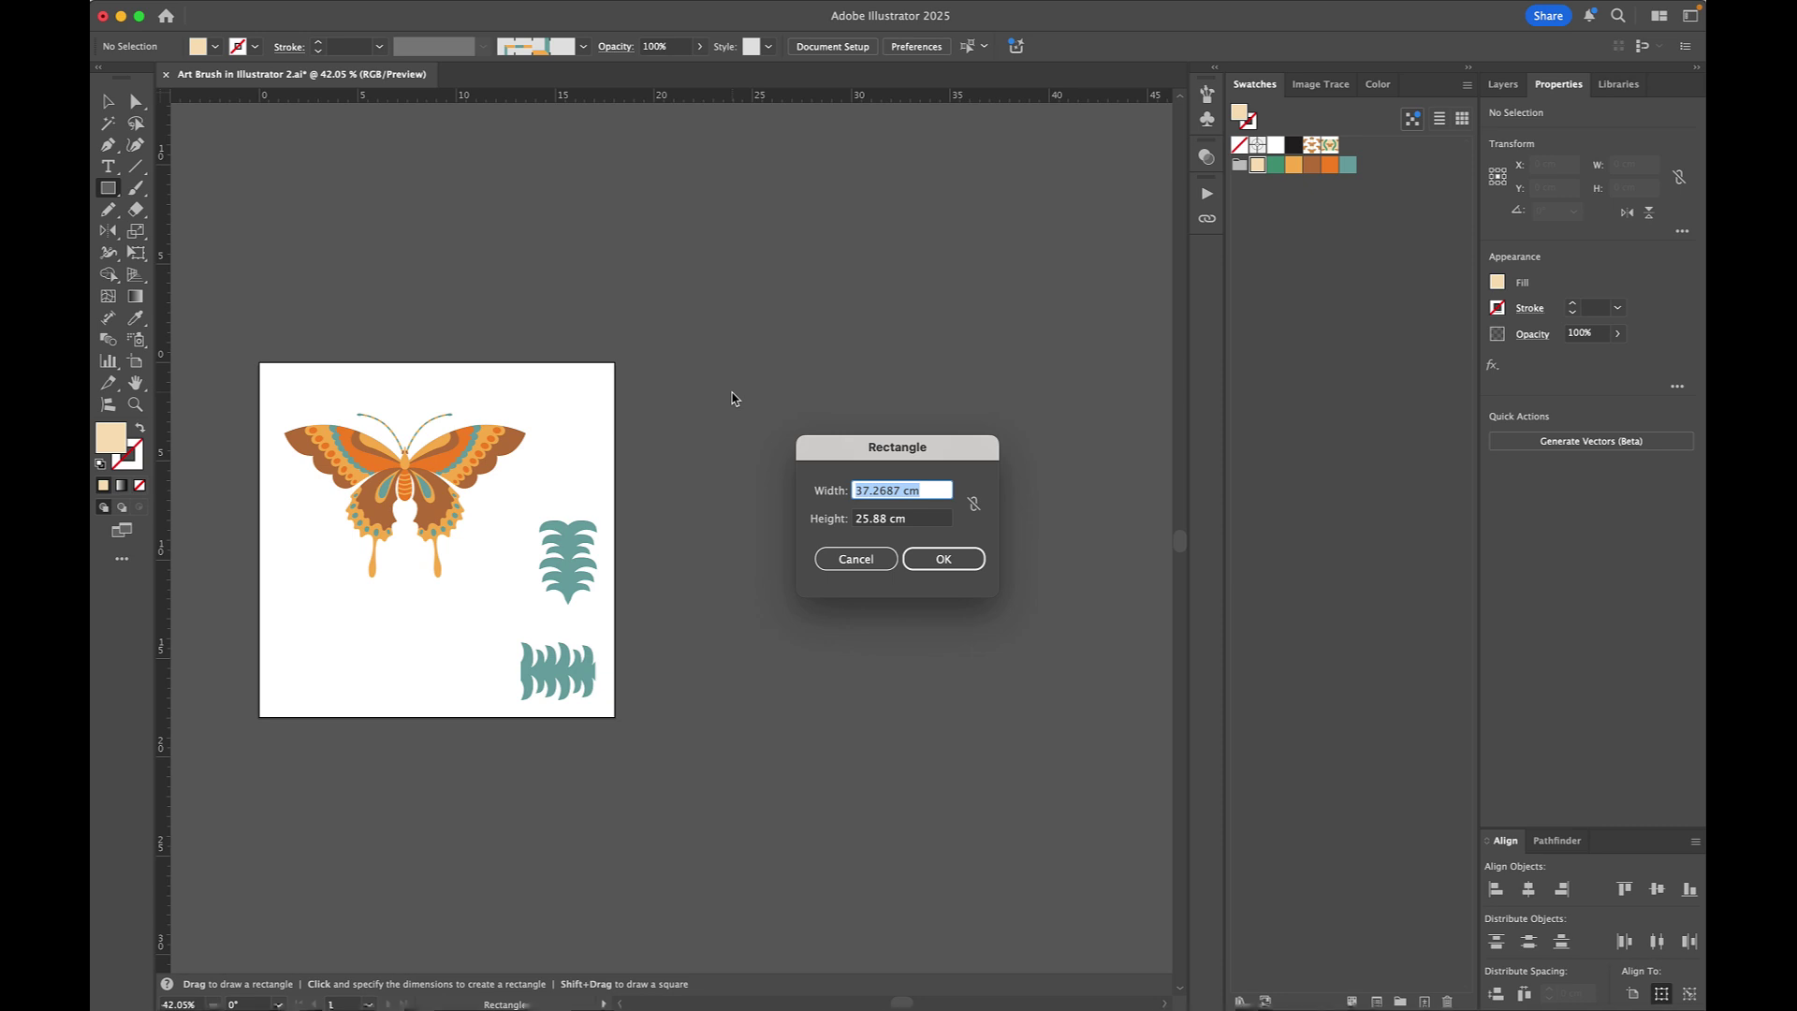
type("28")
key("Tab")
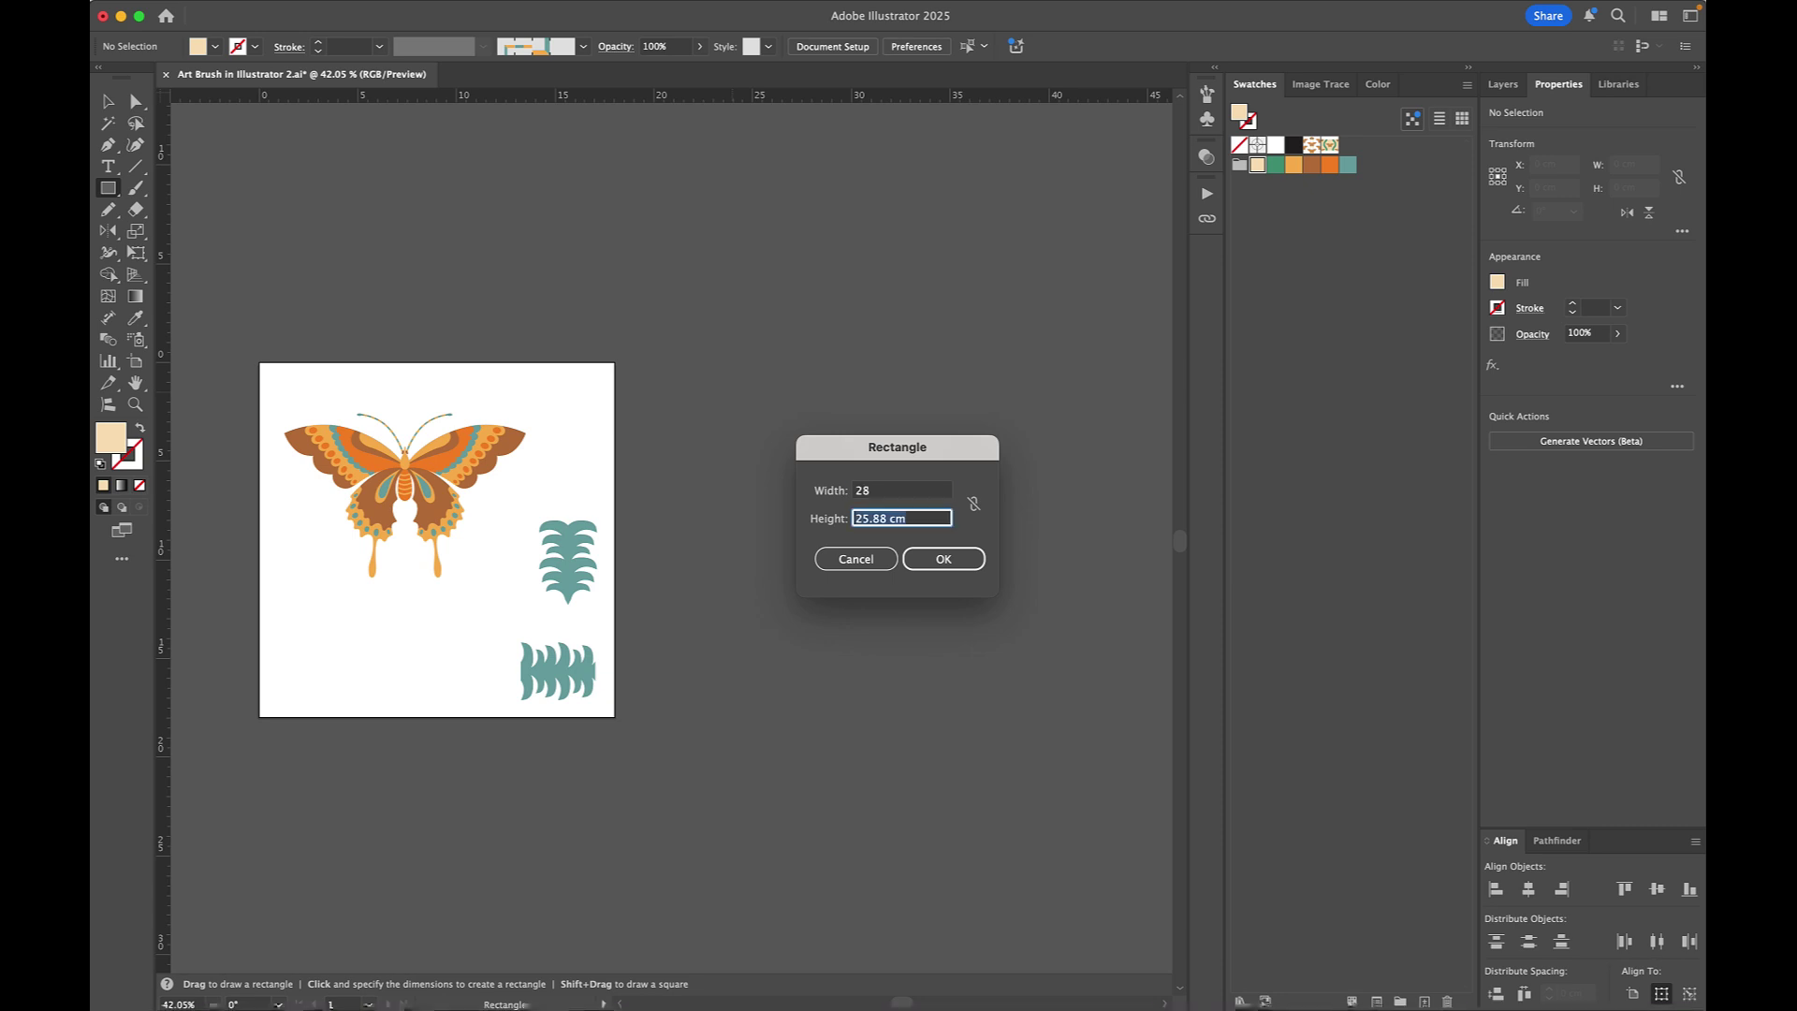
type("18")
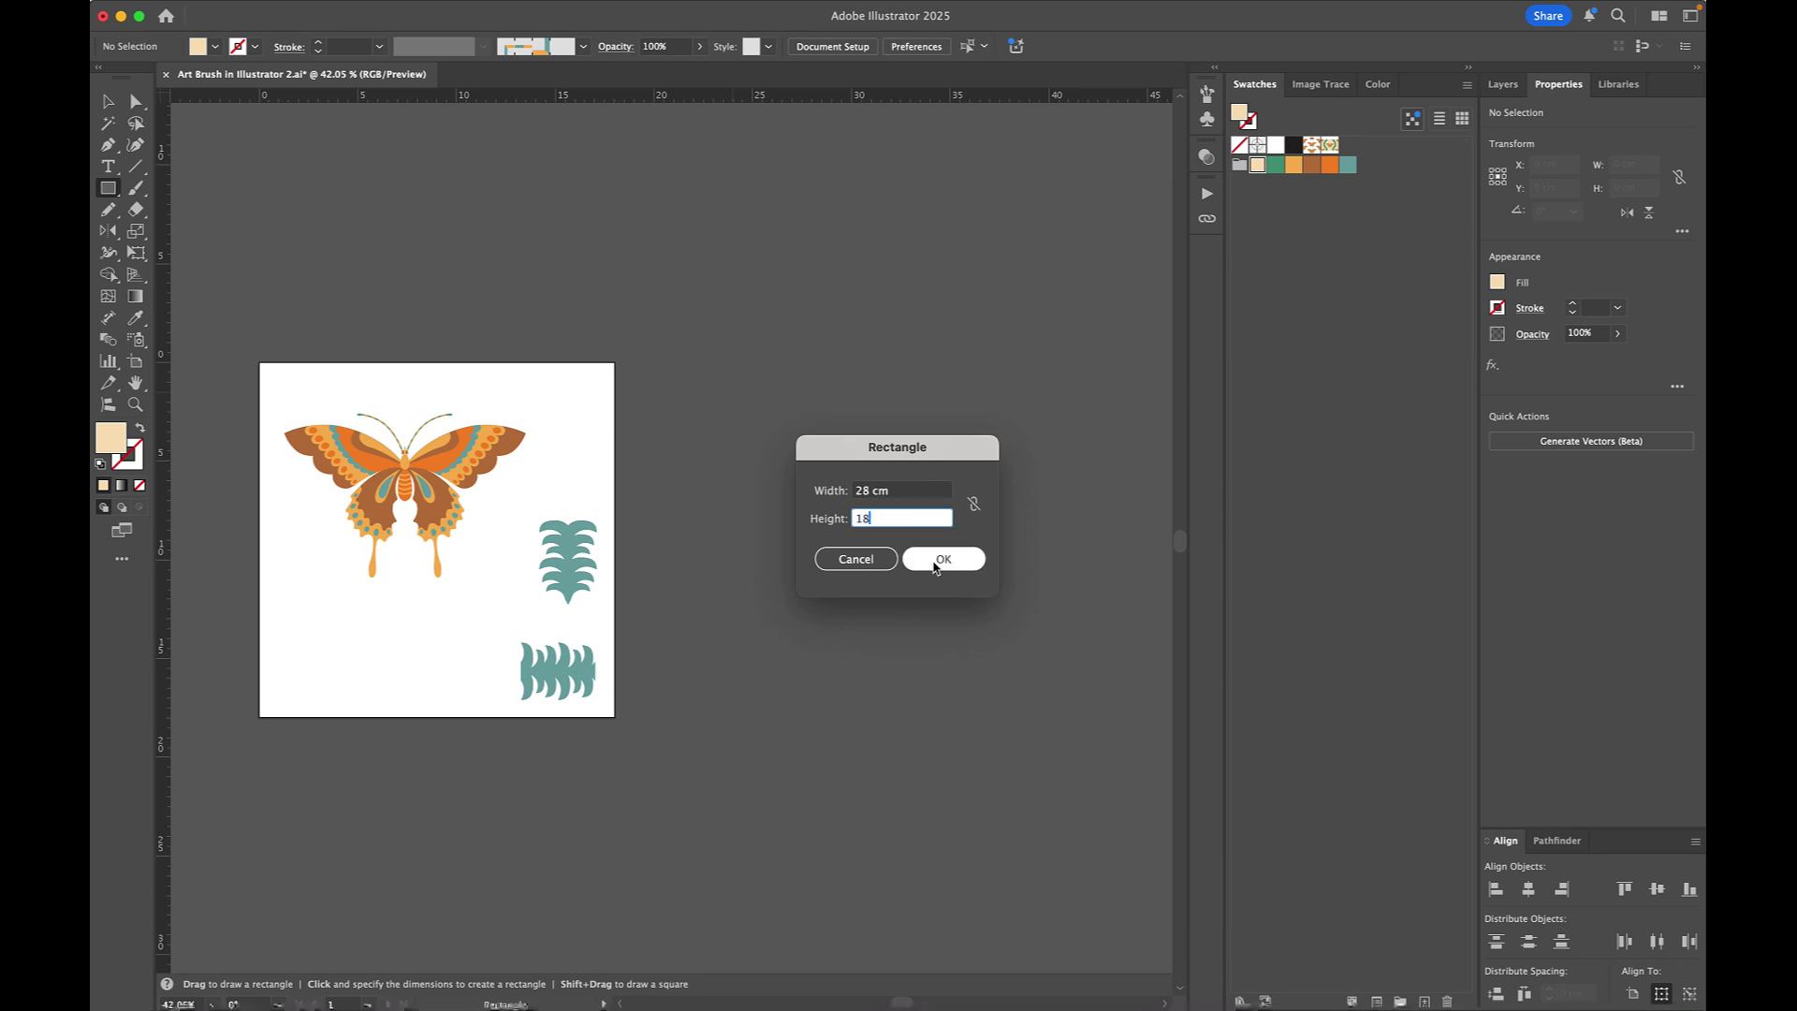
left_click(944, 559)
scroll(930, 562, "right", 2)
key("v")
left_click_drag(956, 523, 910, 503)
scroll(951, 469, "down", 3)
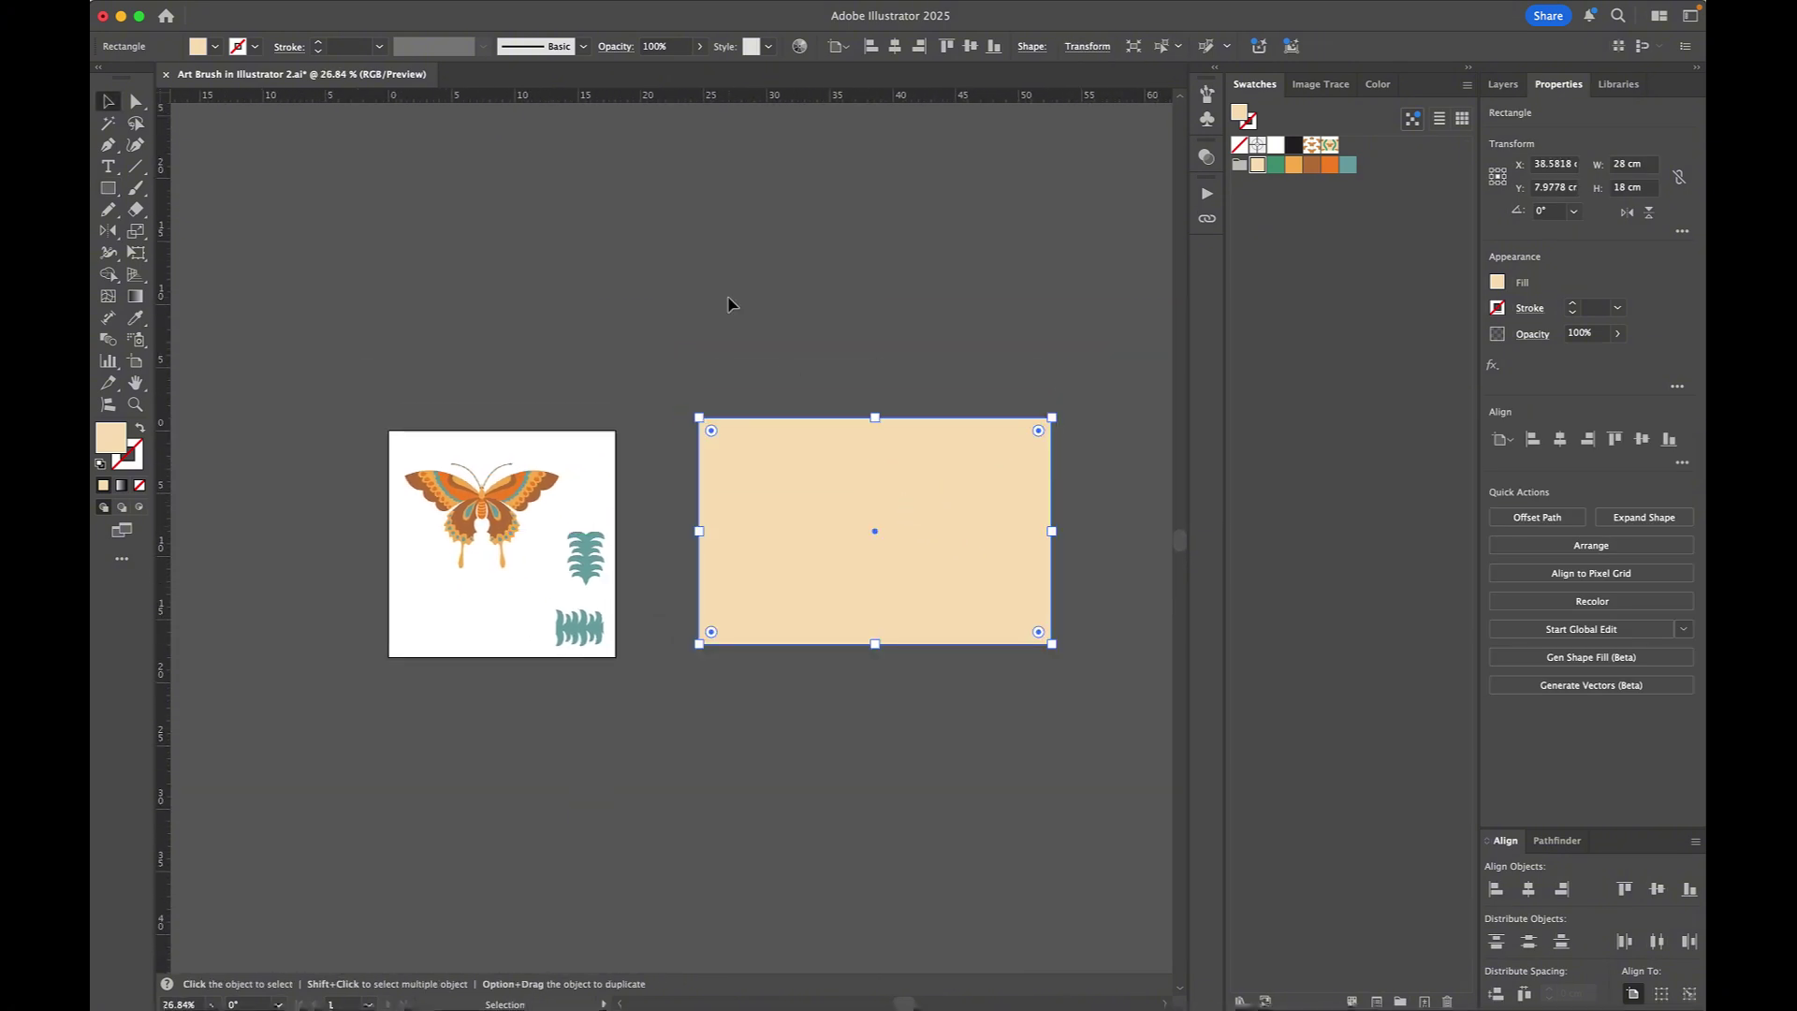
left_click(730, 300)
Step: Place a copy of the butterfly near the cream rectangle's upper-left corner and shift the rectangle right and down
left_click(499, 510)
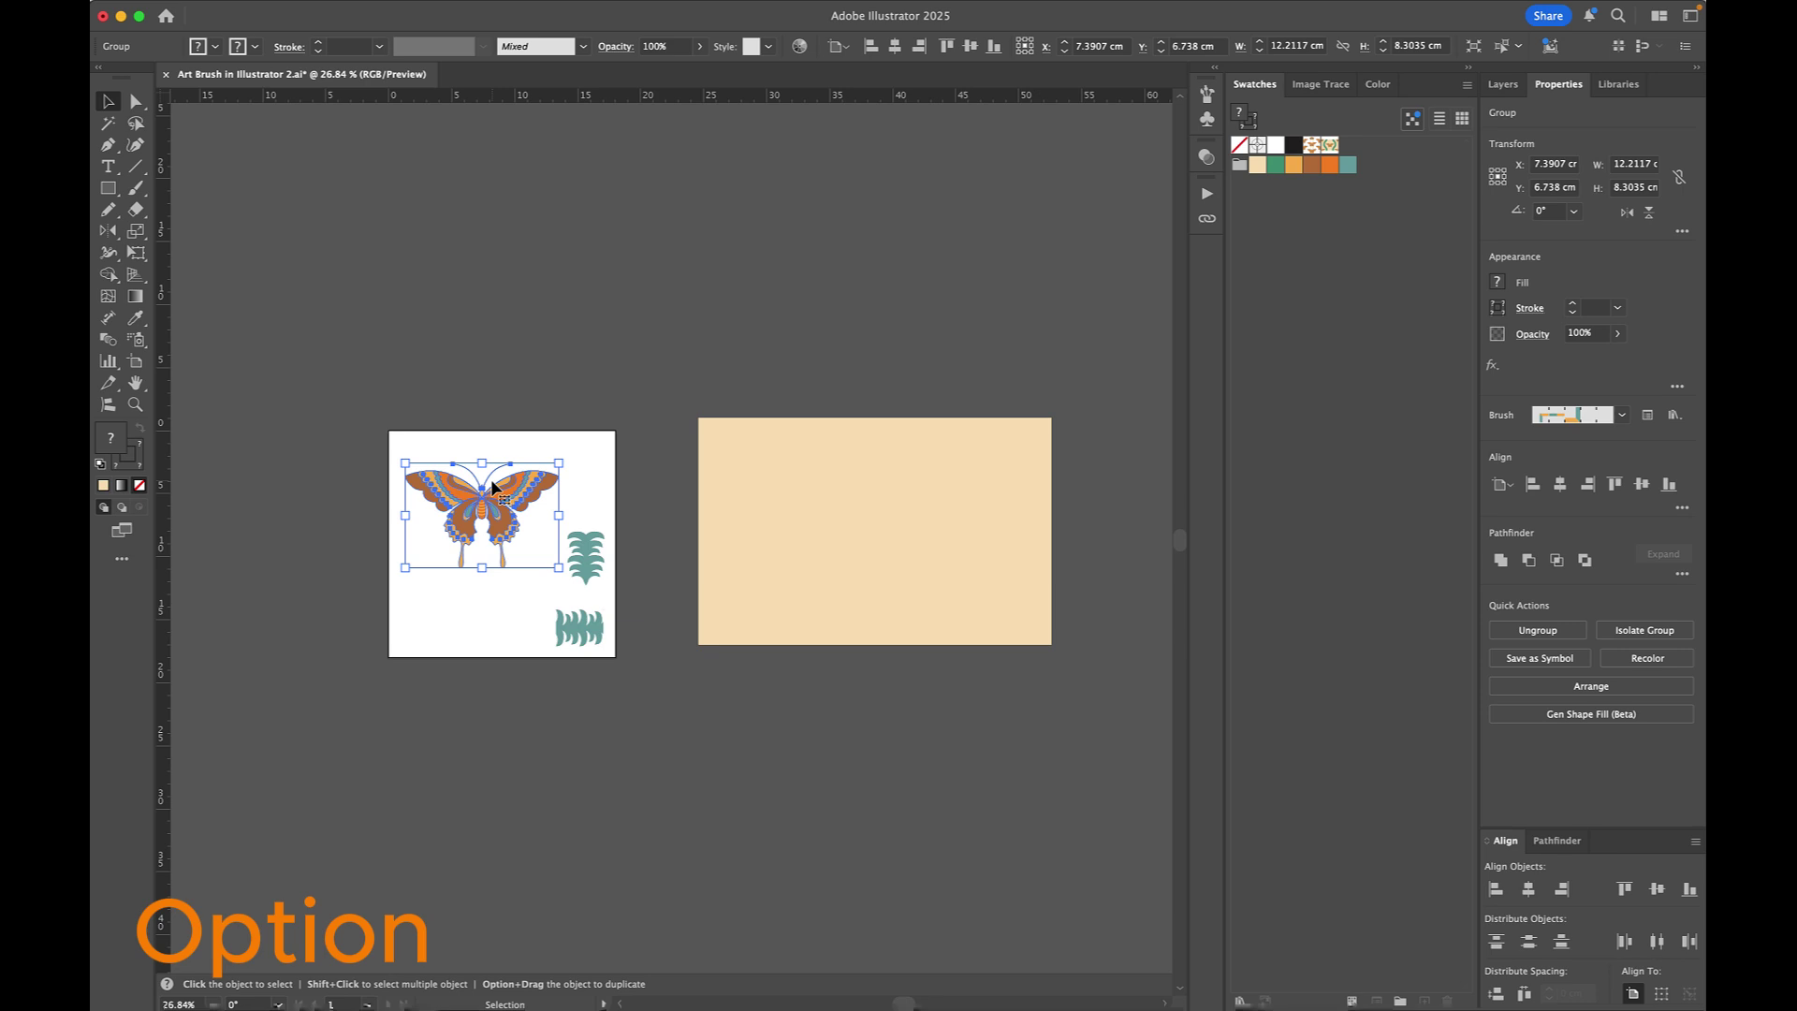
left_click_drag(490, 503, 739, 409)
left_click_drag(938, 524, 987, 558)
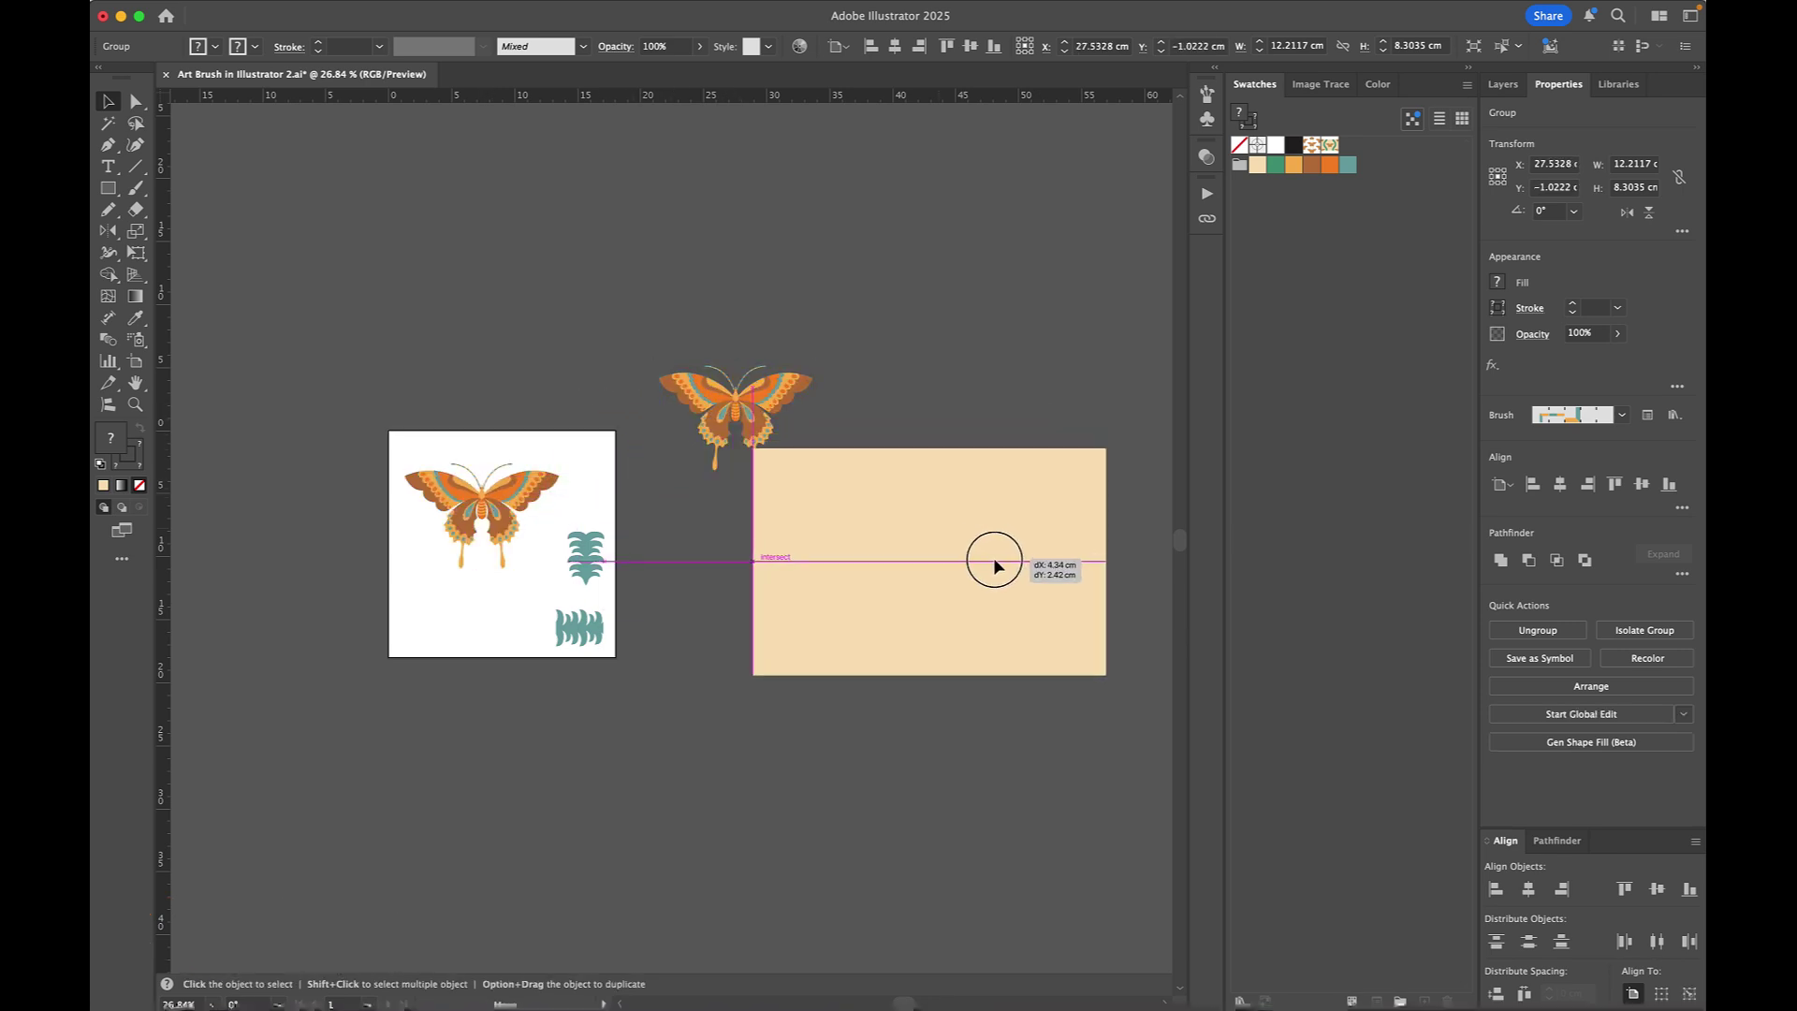
scroll(994, 562, "right", 5)
left_click_drag(835, 545, 828, 551)
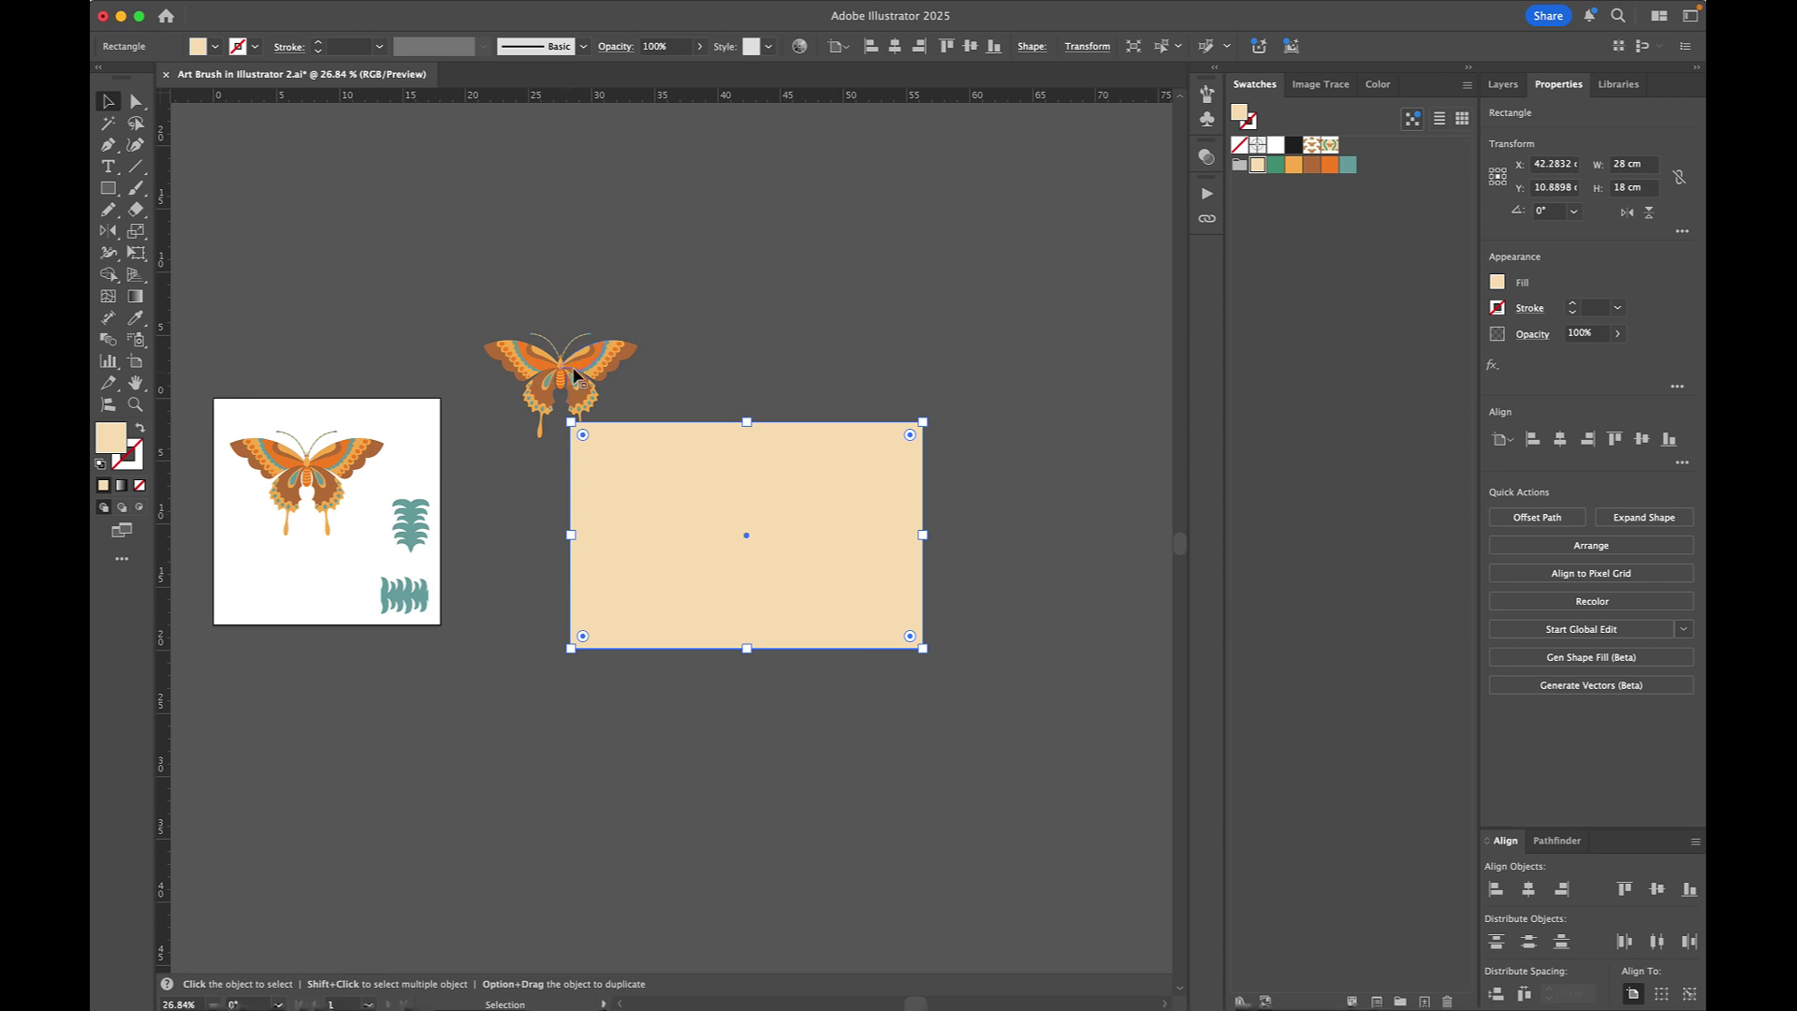
Step: Position the butterfly copy over the cream rectangle's upper-left corner and bring it to the front
left_click_drag(576, 374, 584, 414)
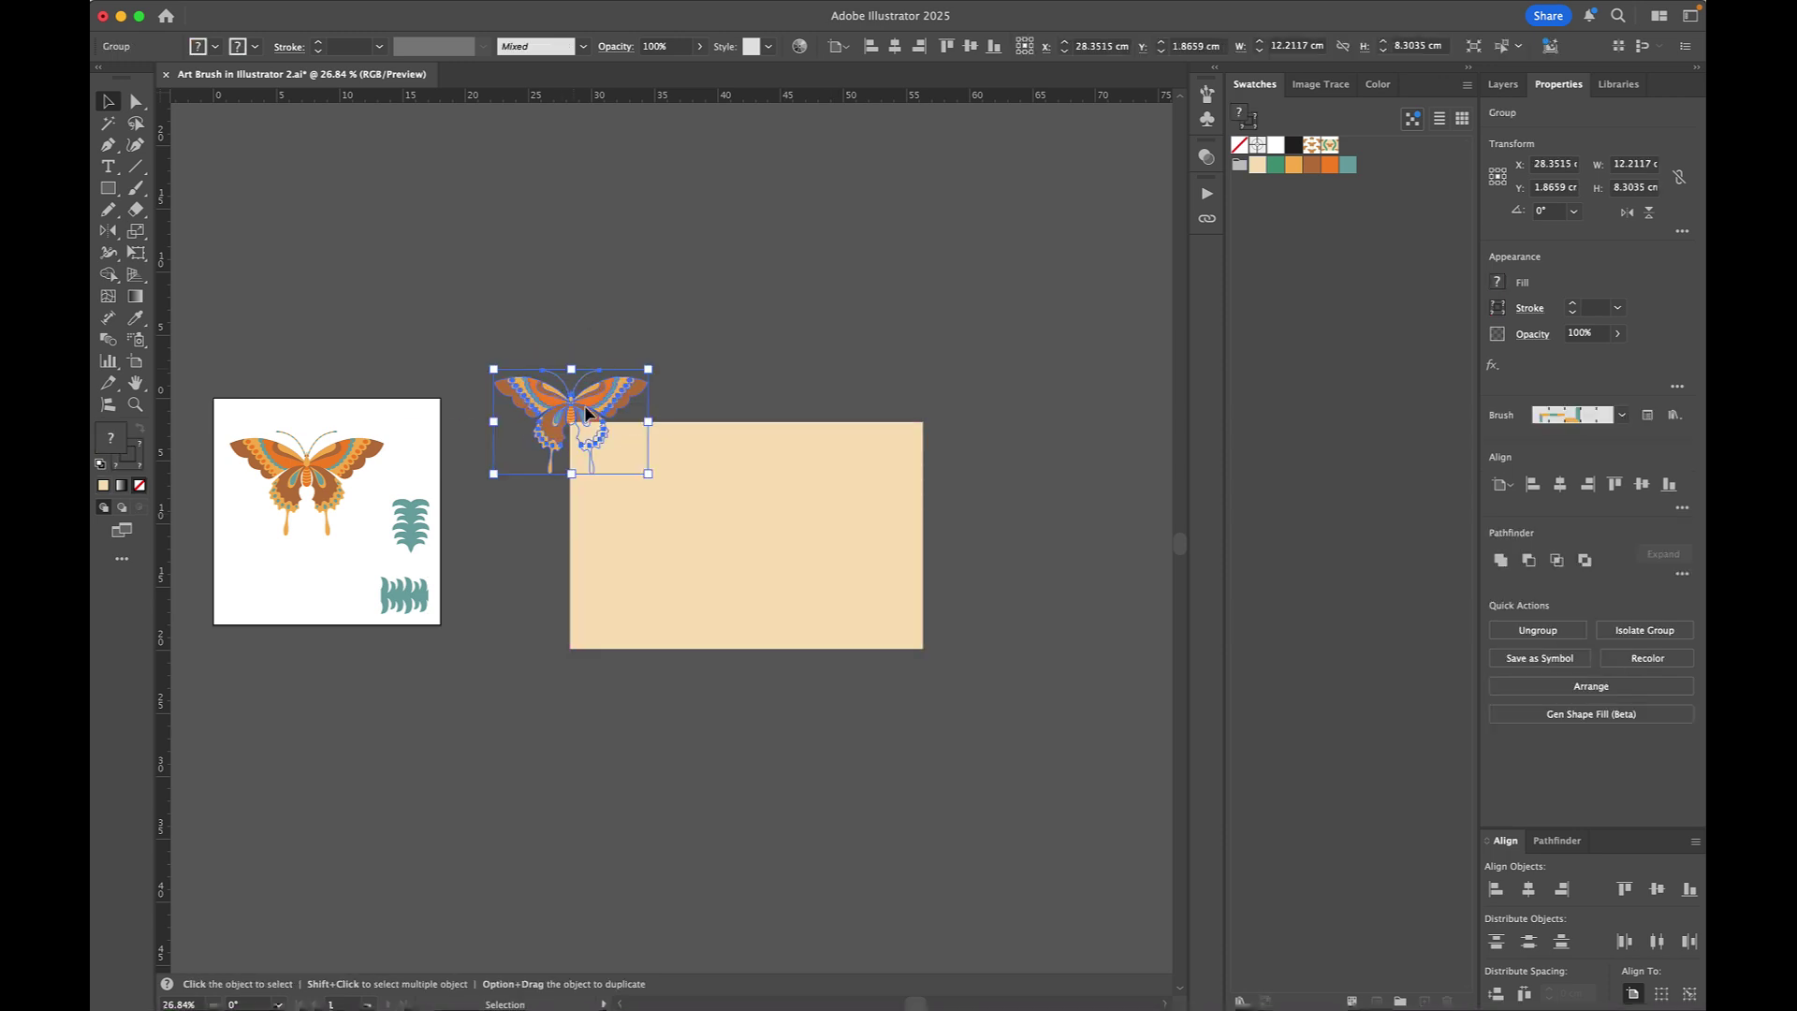
key("shift+comma")
key("super+shift+bracketright")
left_click(740, 337)
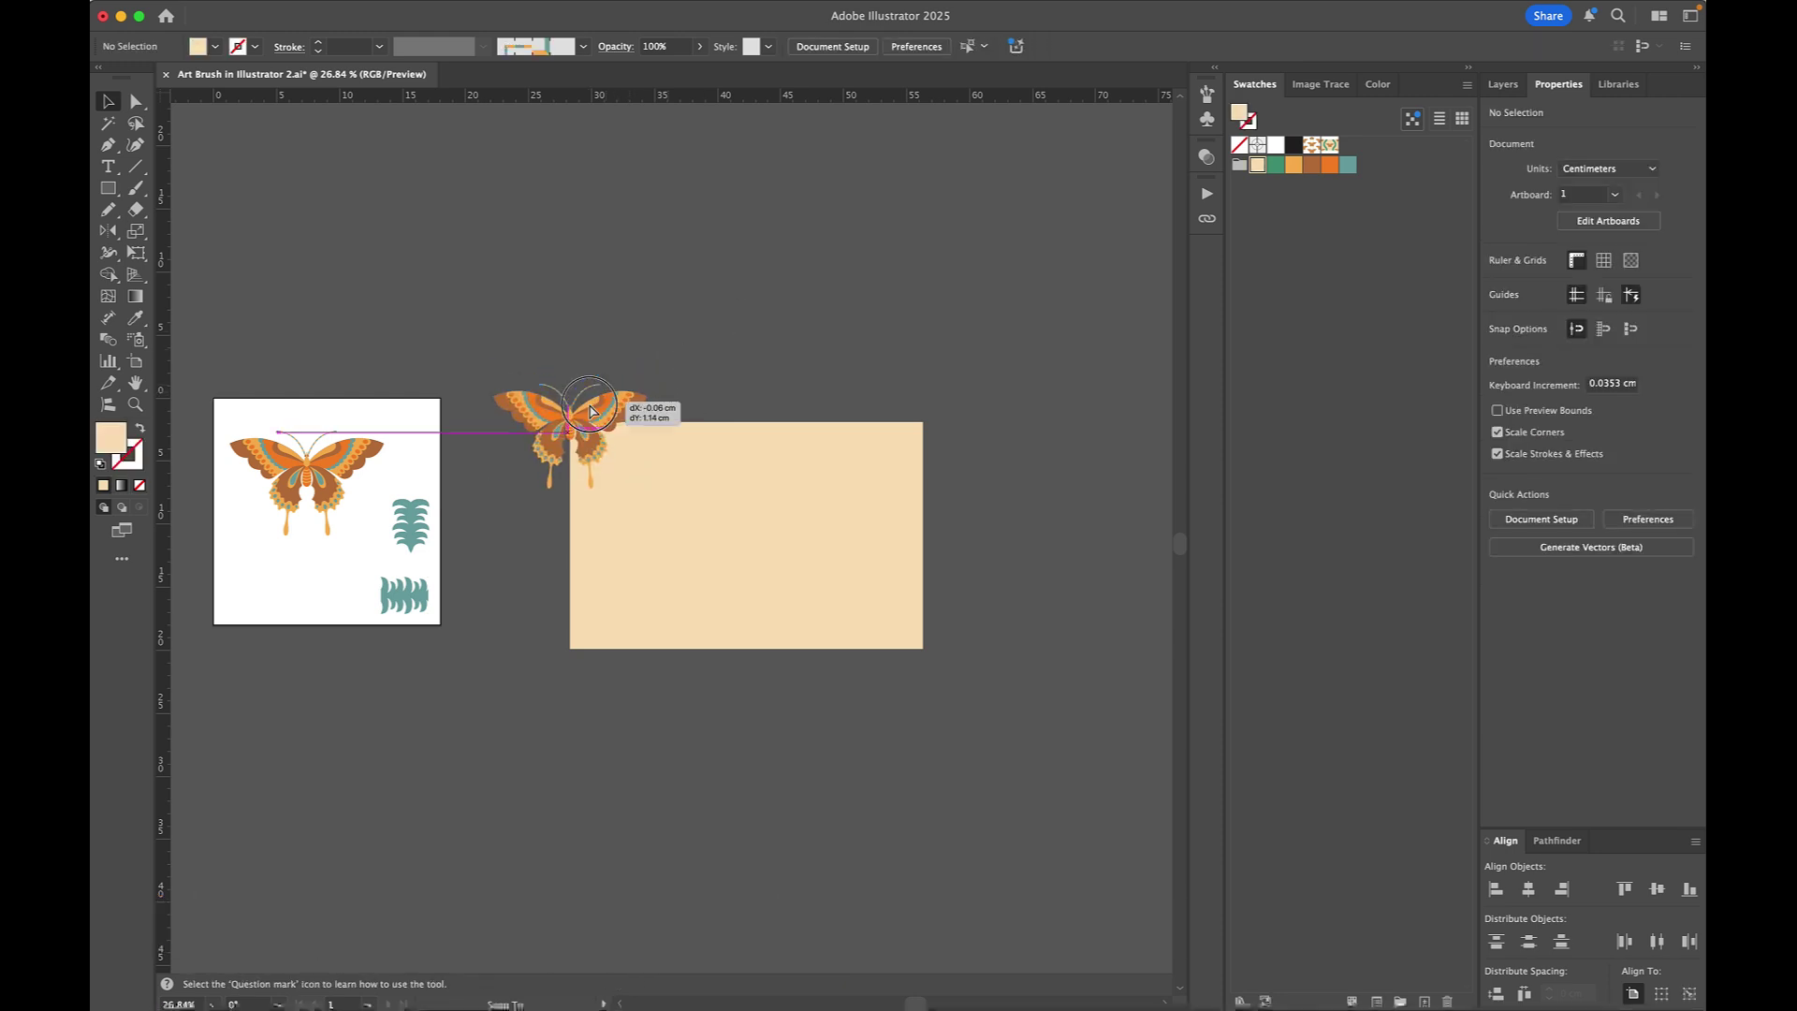
left_click_drag(636, 398, 611, 417)
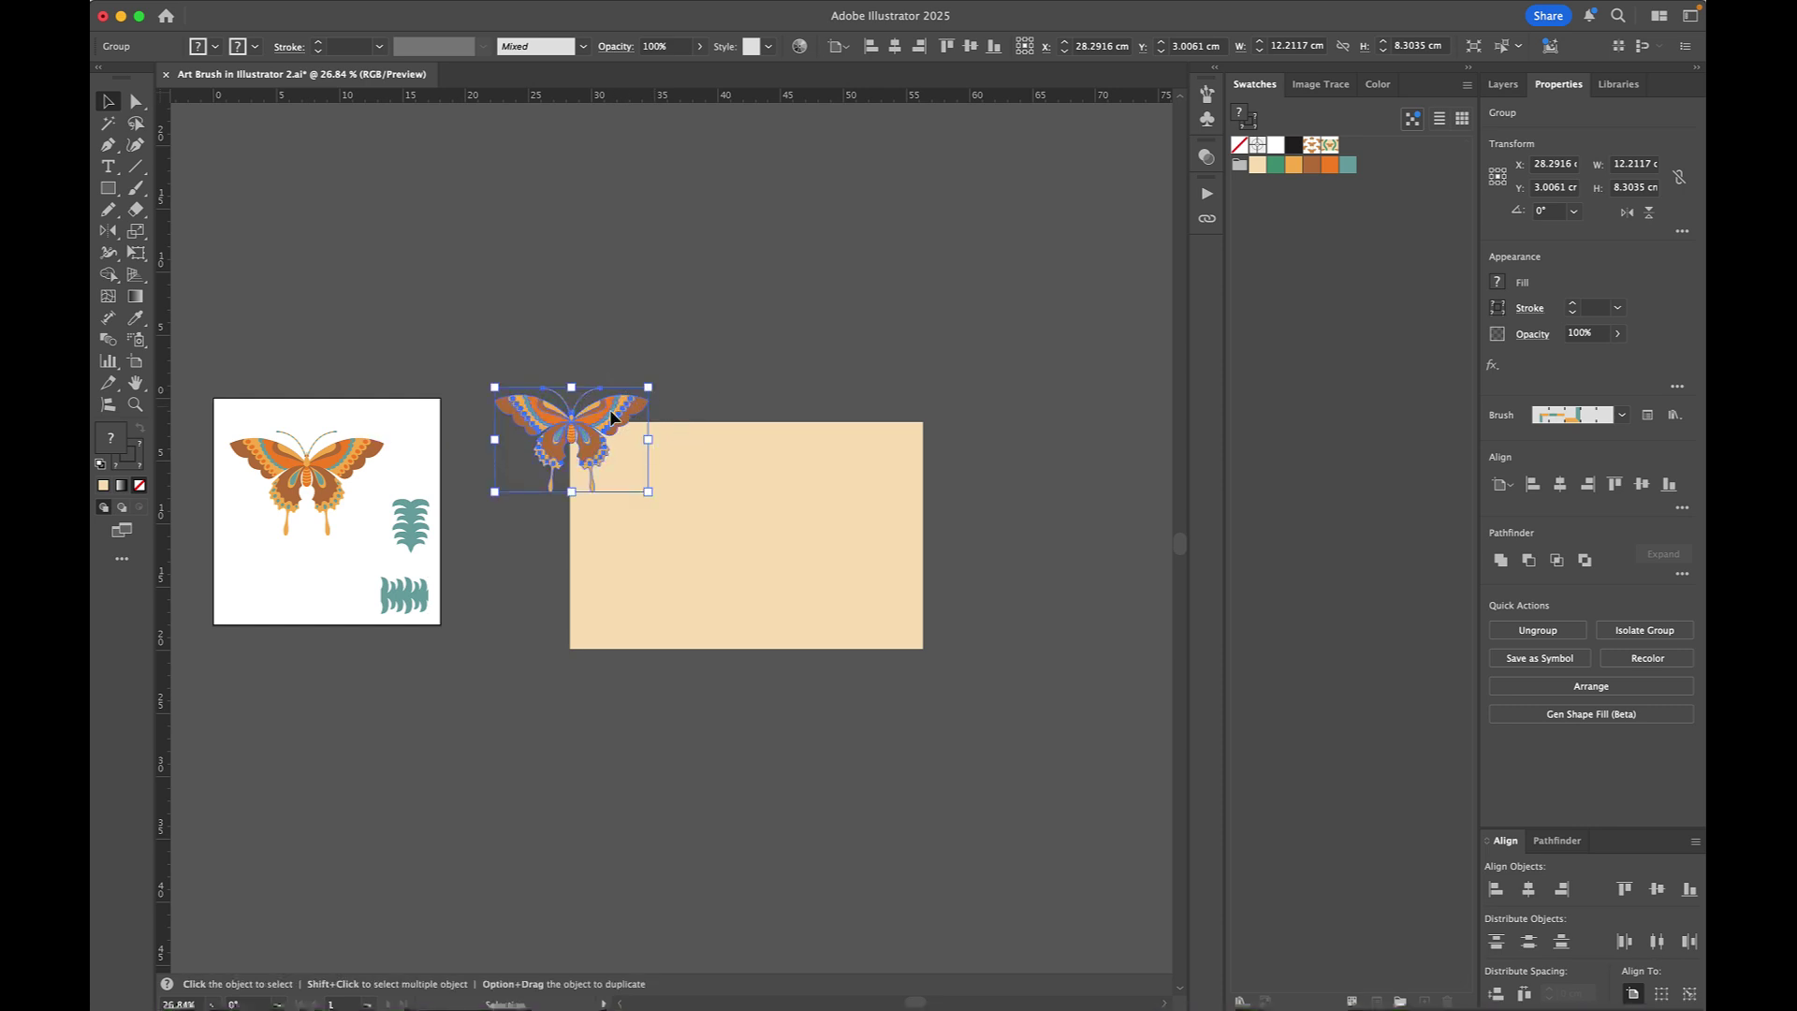
left_click(708, 404)
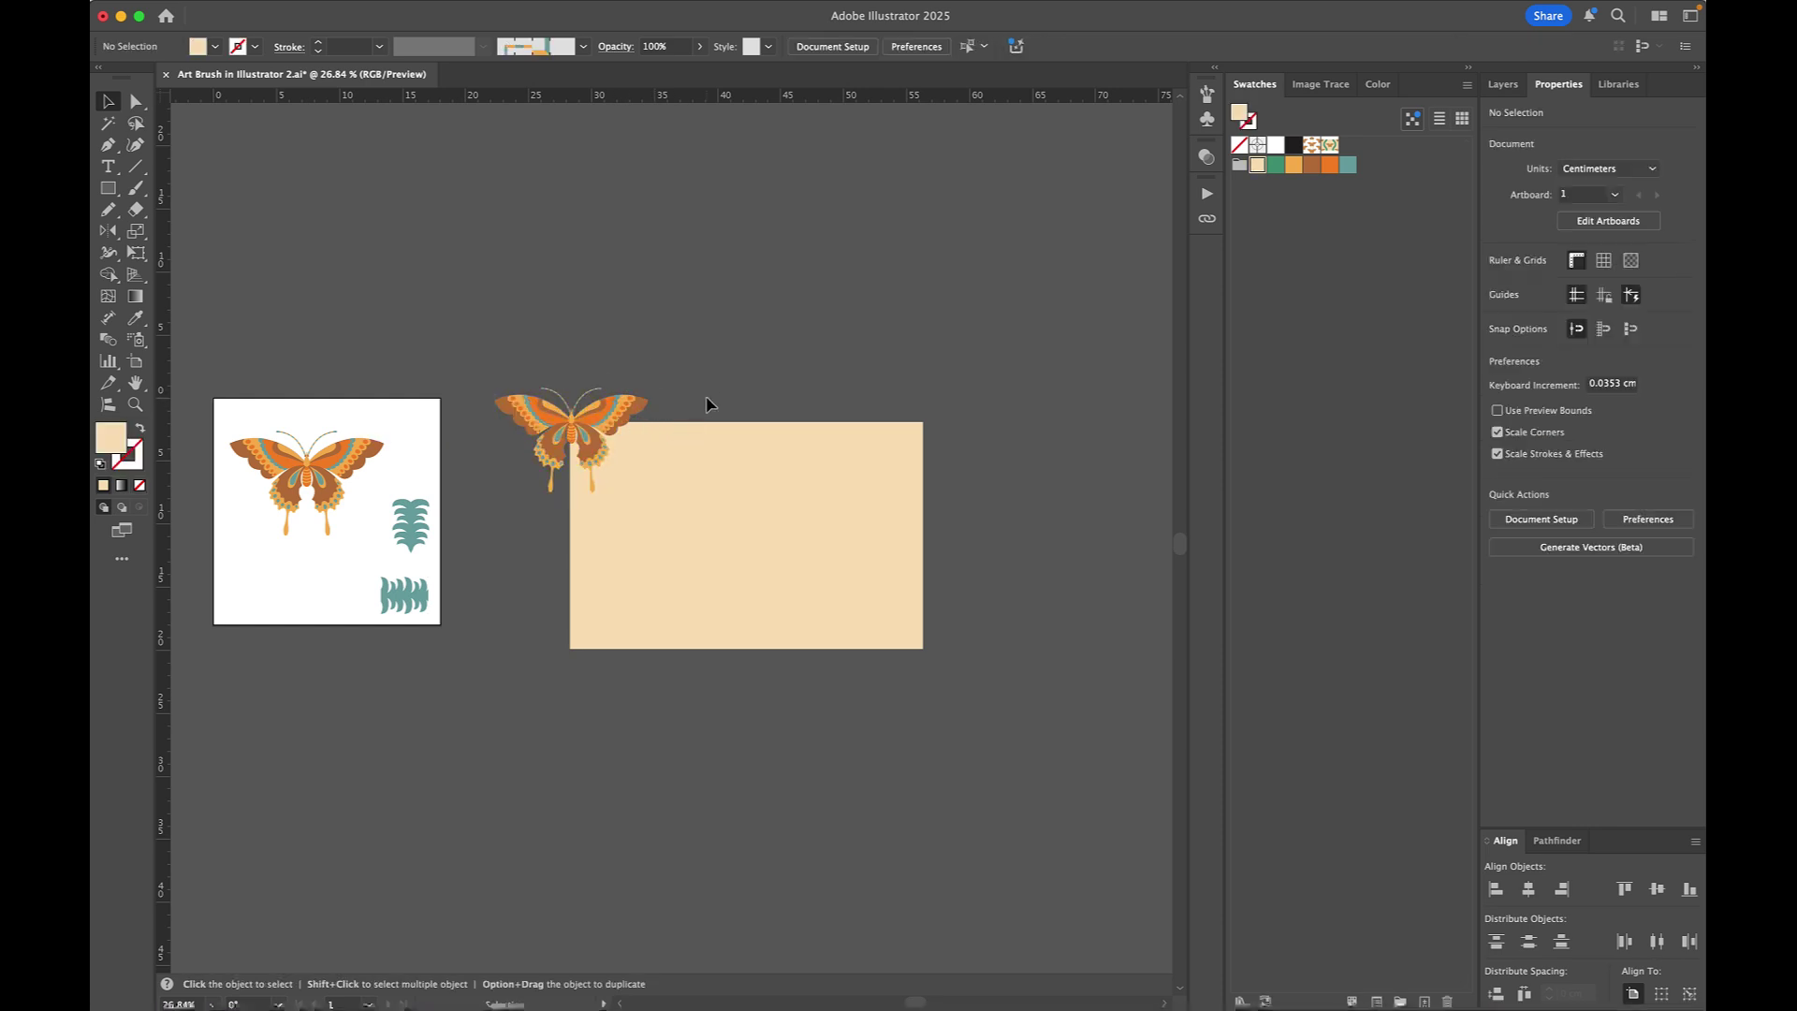
left_click(660, 451)
Step: Copy the butterfly at the cream rectangle's upper-left corner 28 cm horizontally and 0 cm vertically to the opposite corner
left_click(603, 408)
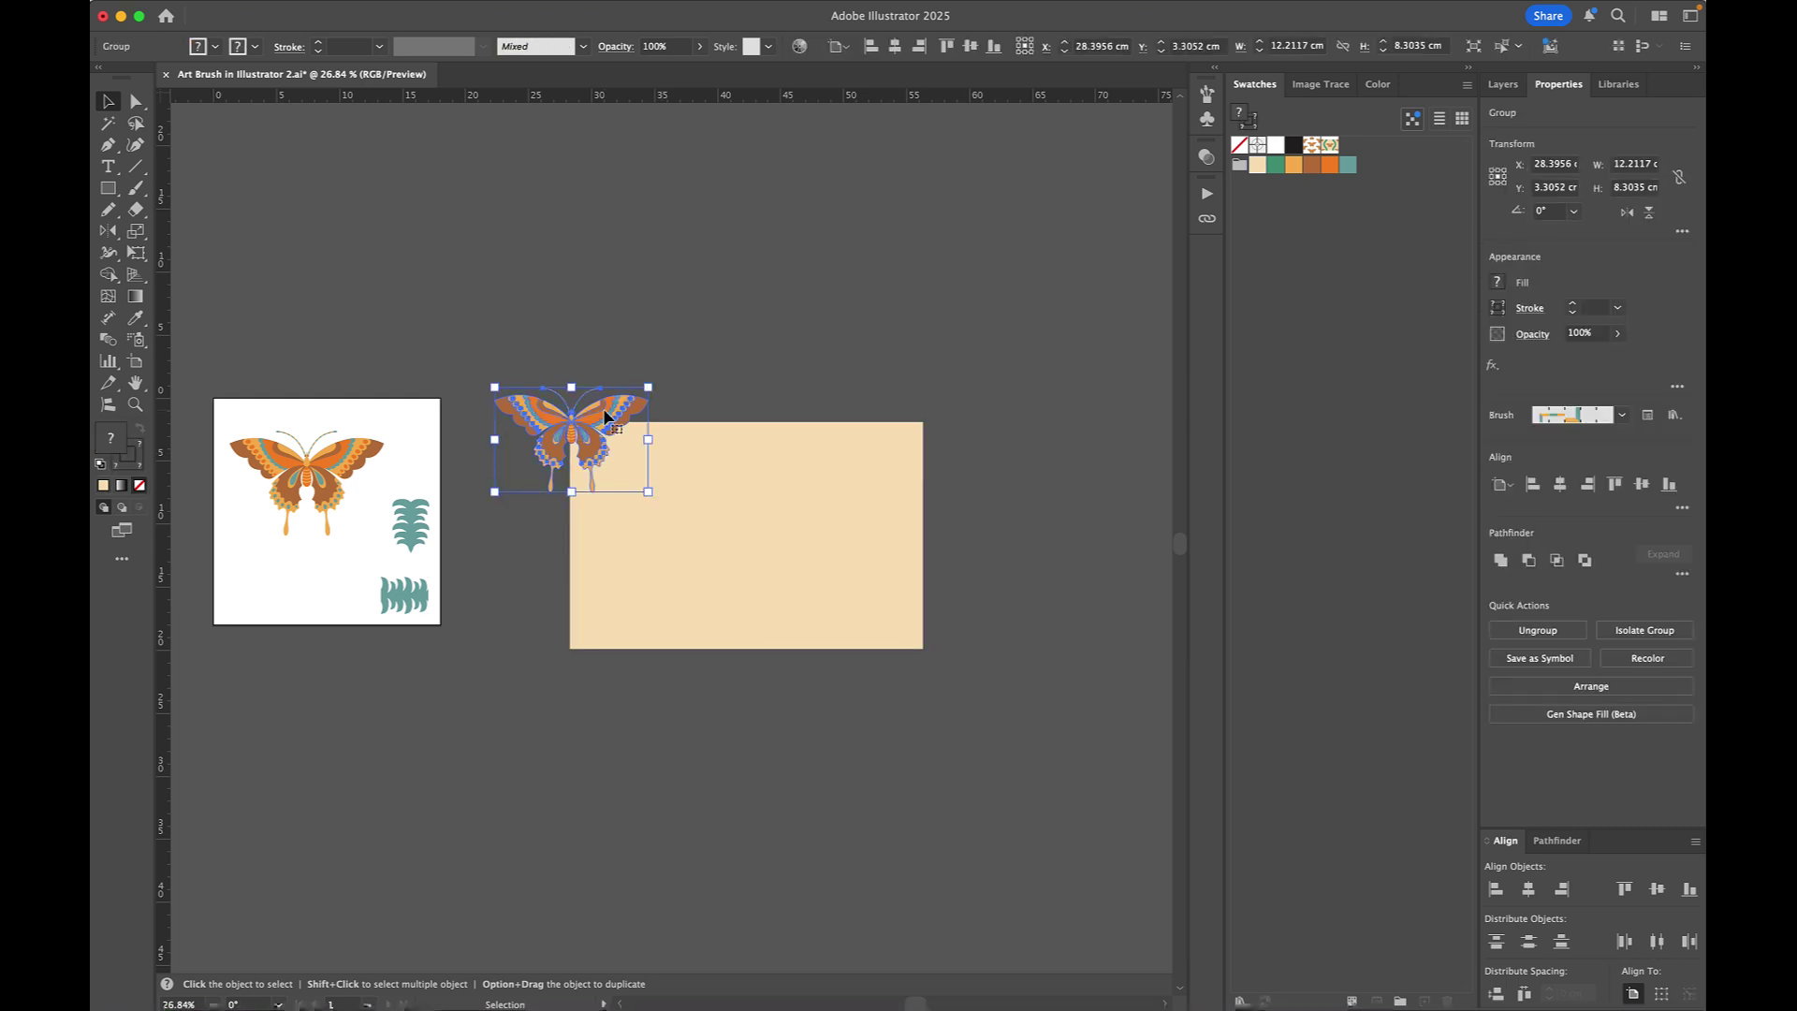
key("Return")
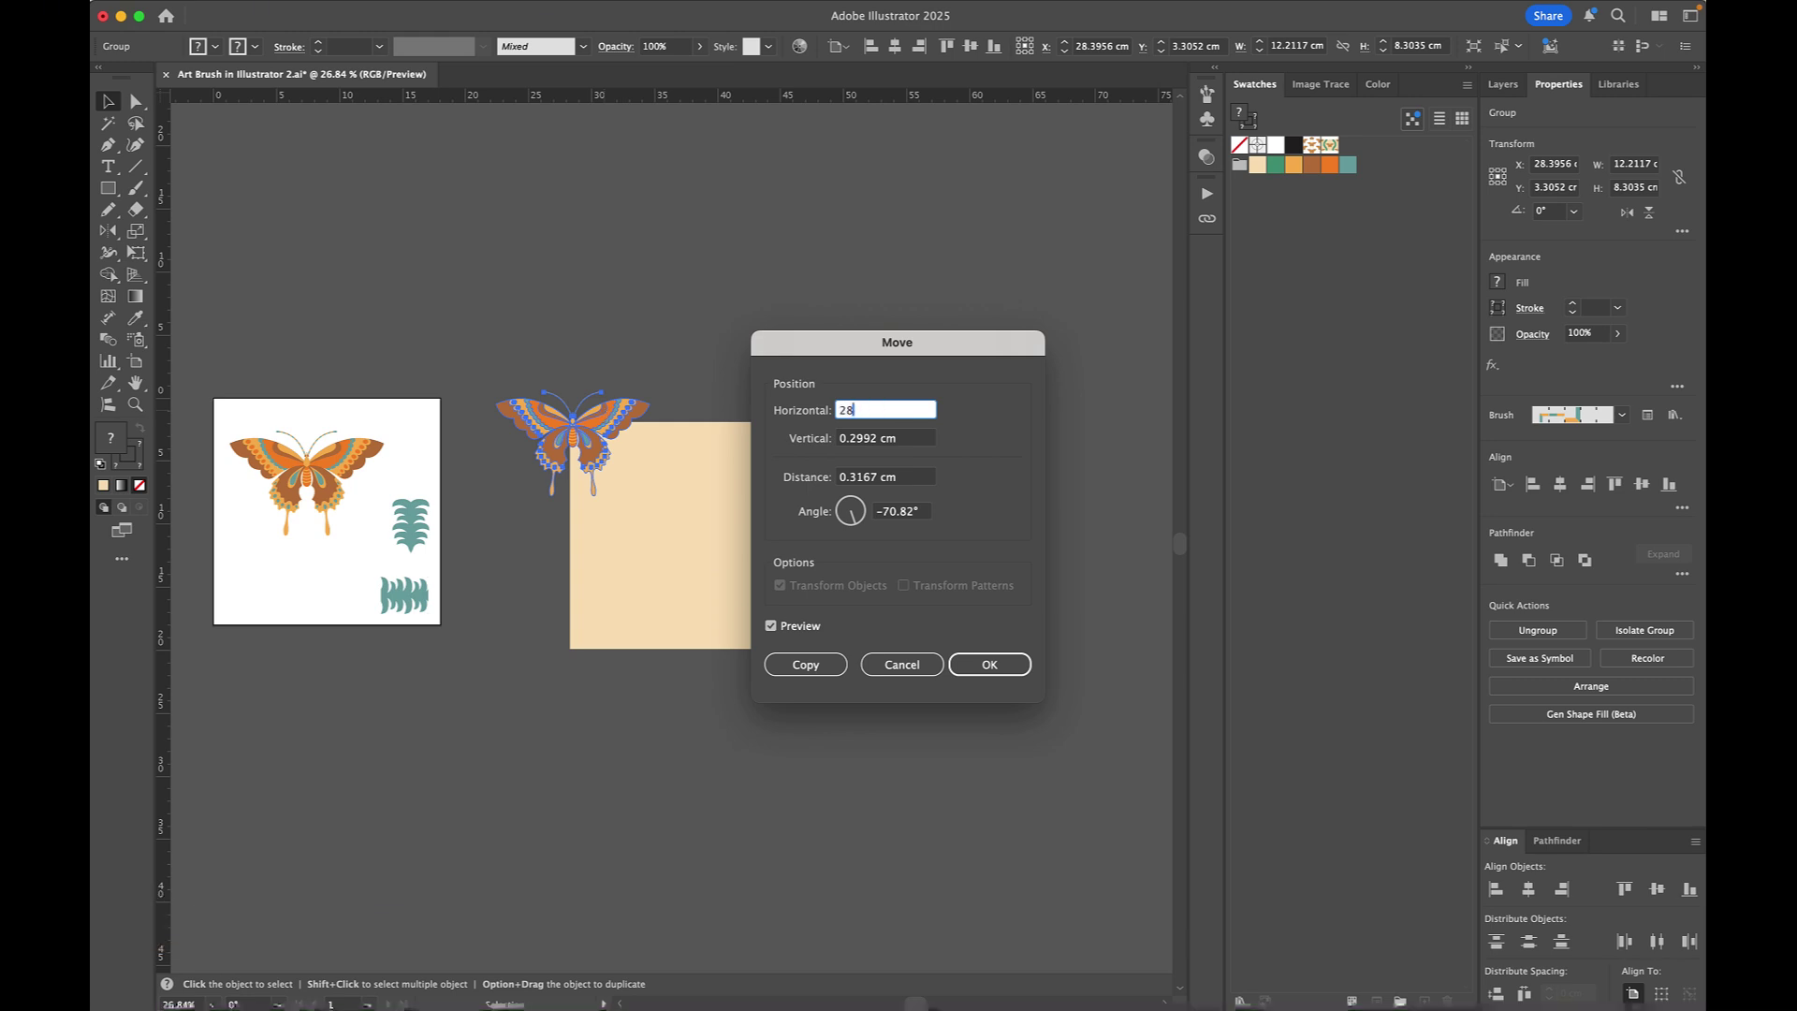
key("Tab")
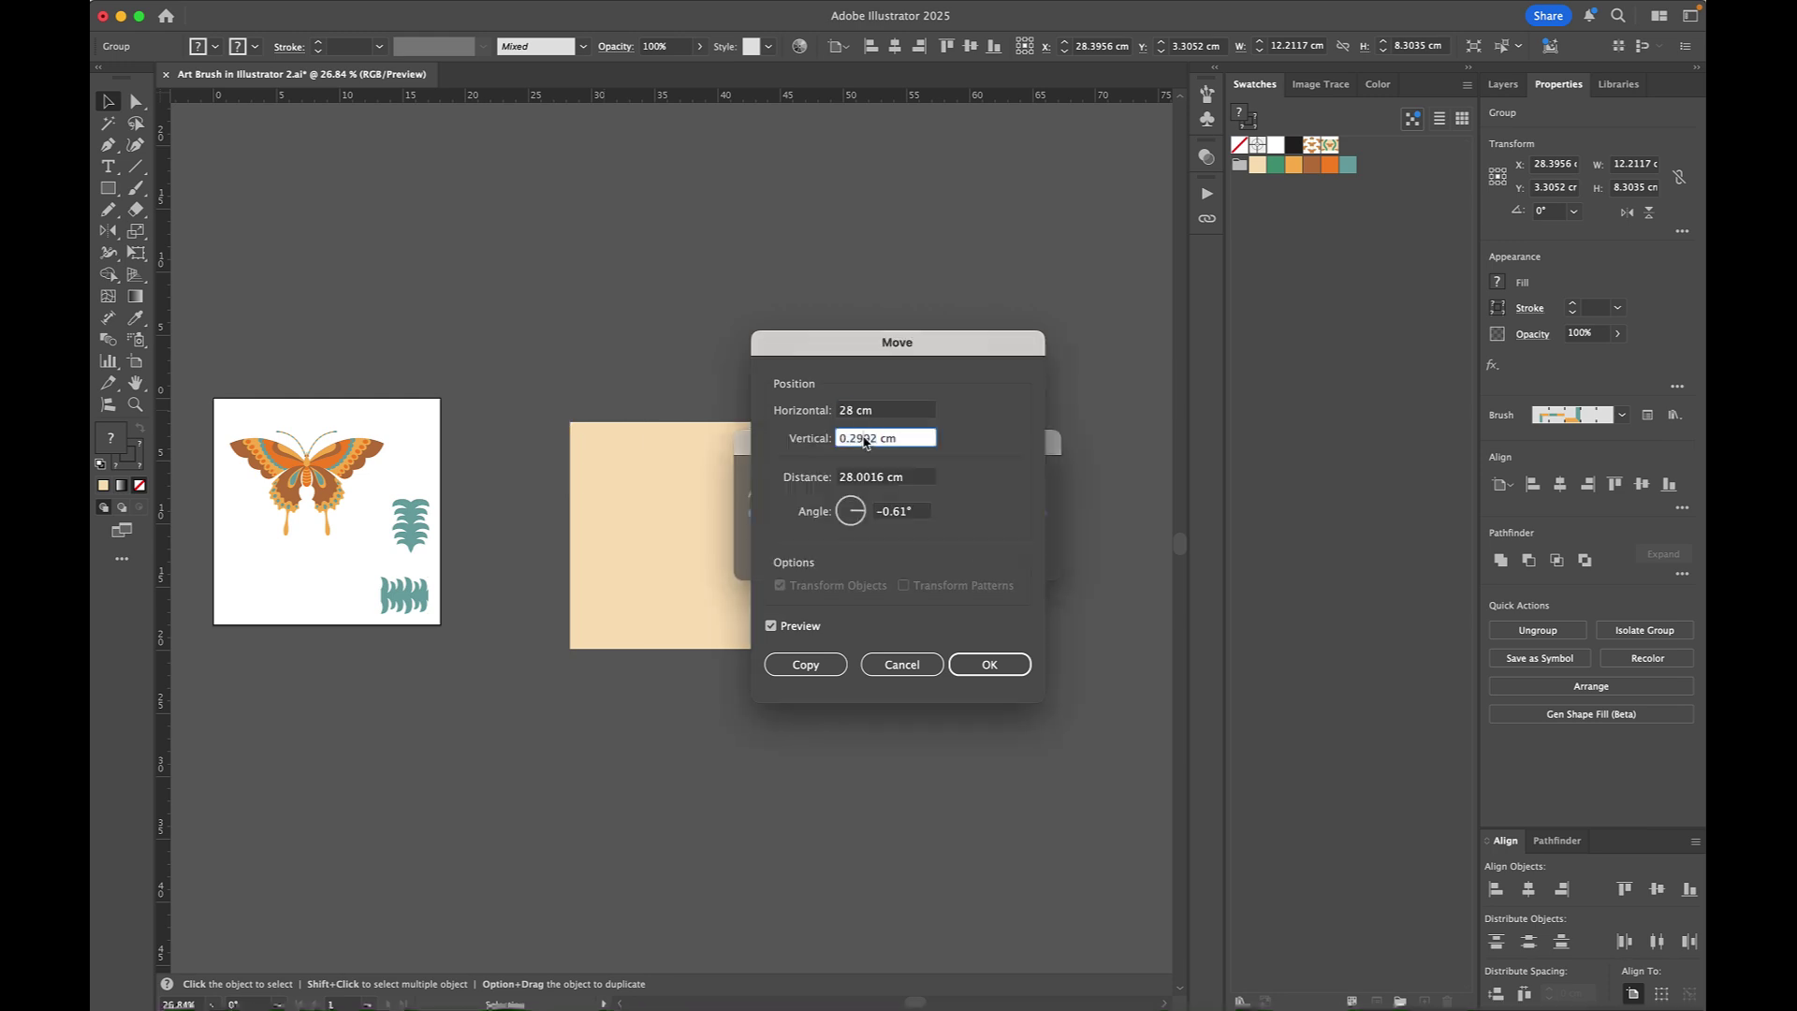
left_click(829, 670)
left_click(791, 363)
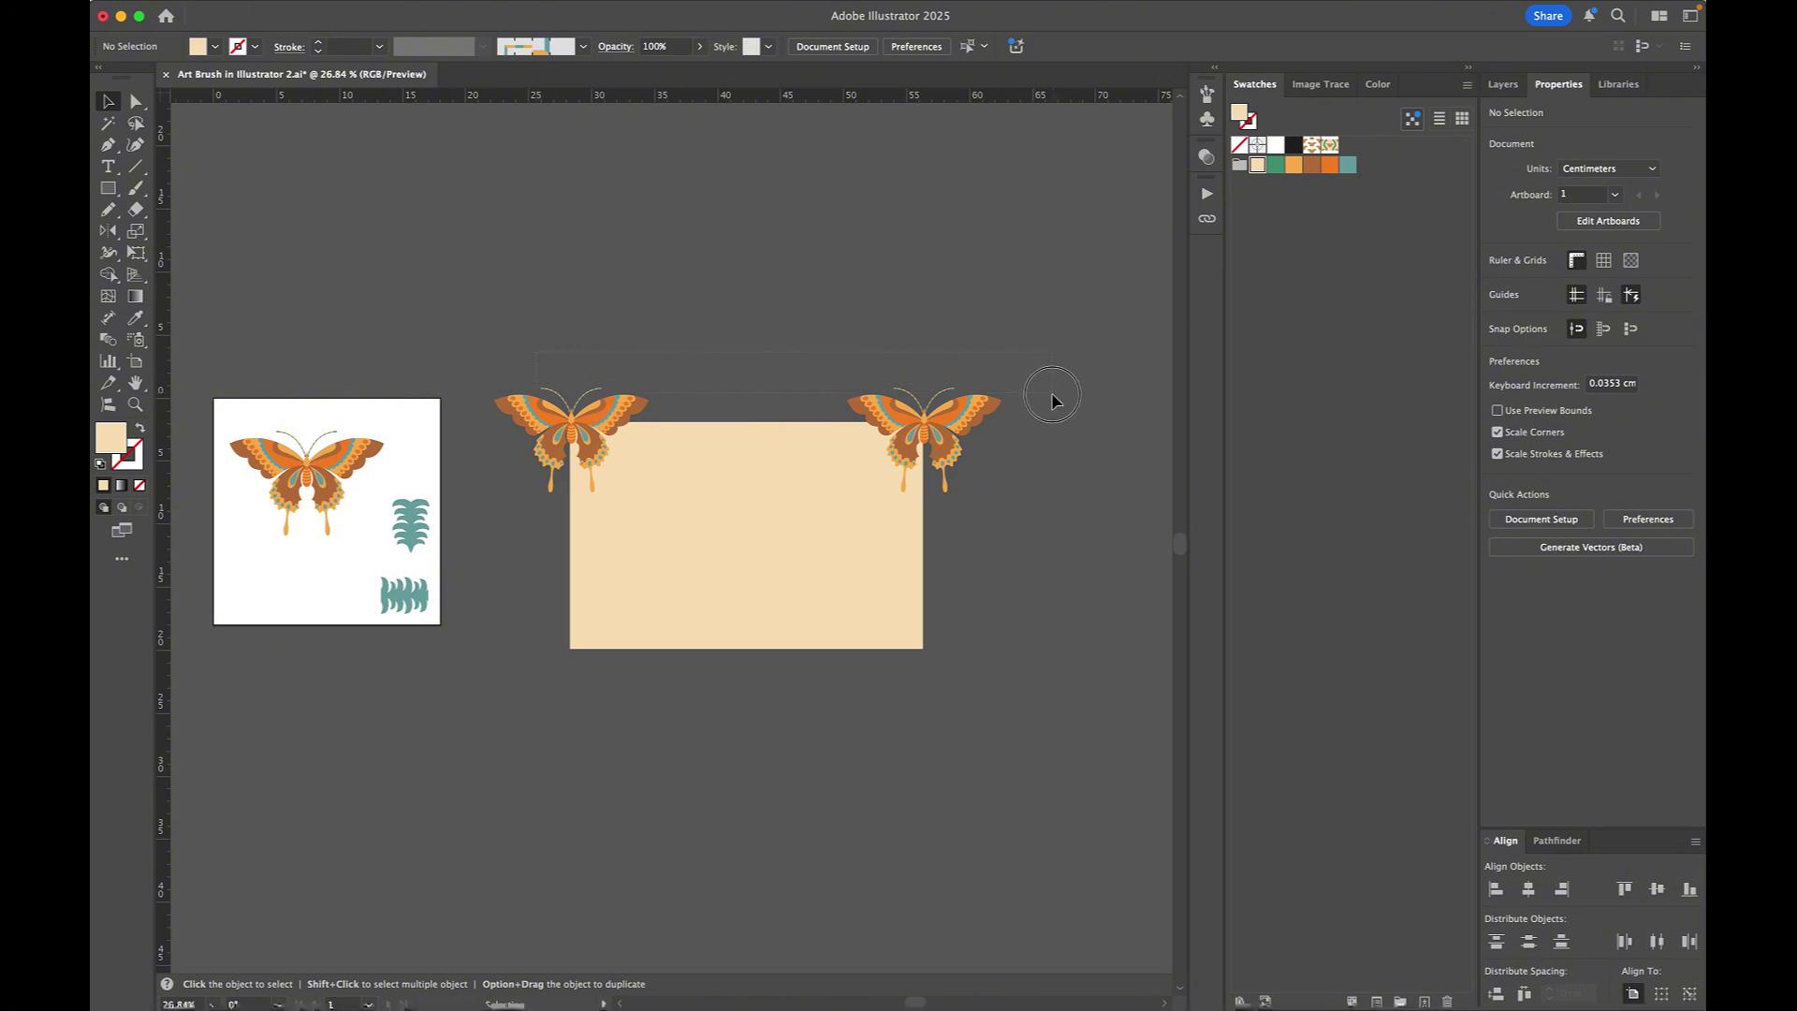
Step: Copy both butterflies on the rectangle's upper corners 18 cm down with no horizontal offset
left_click_drag(1052, 400, 1048, 416)
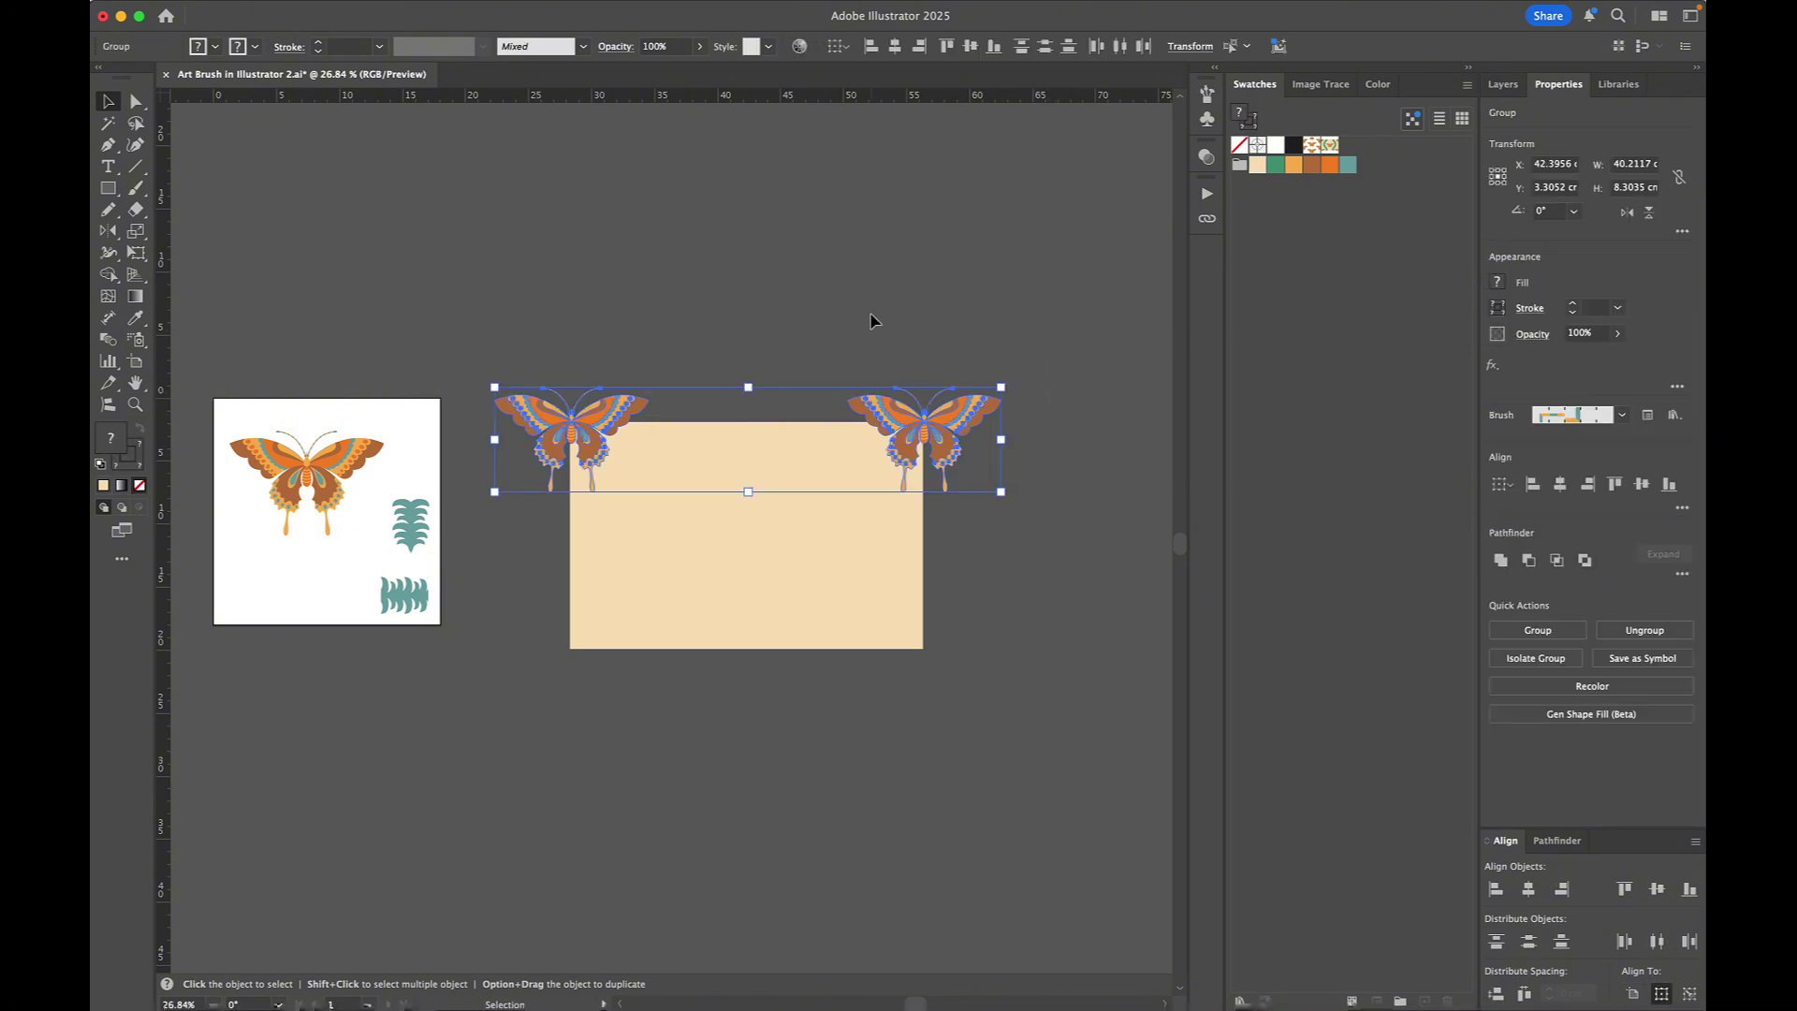
key("Return")
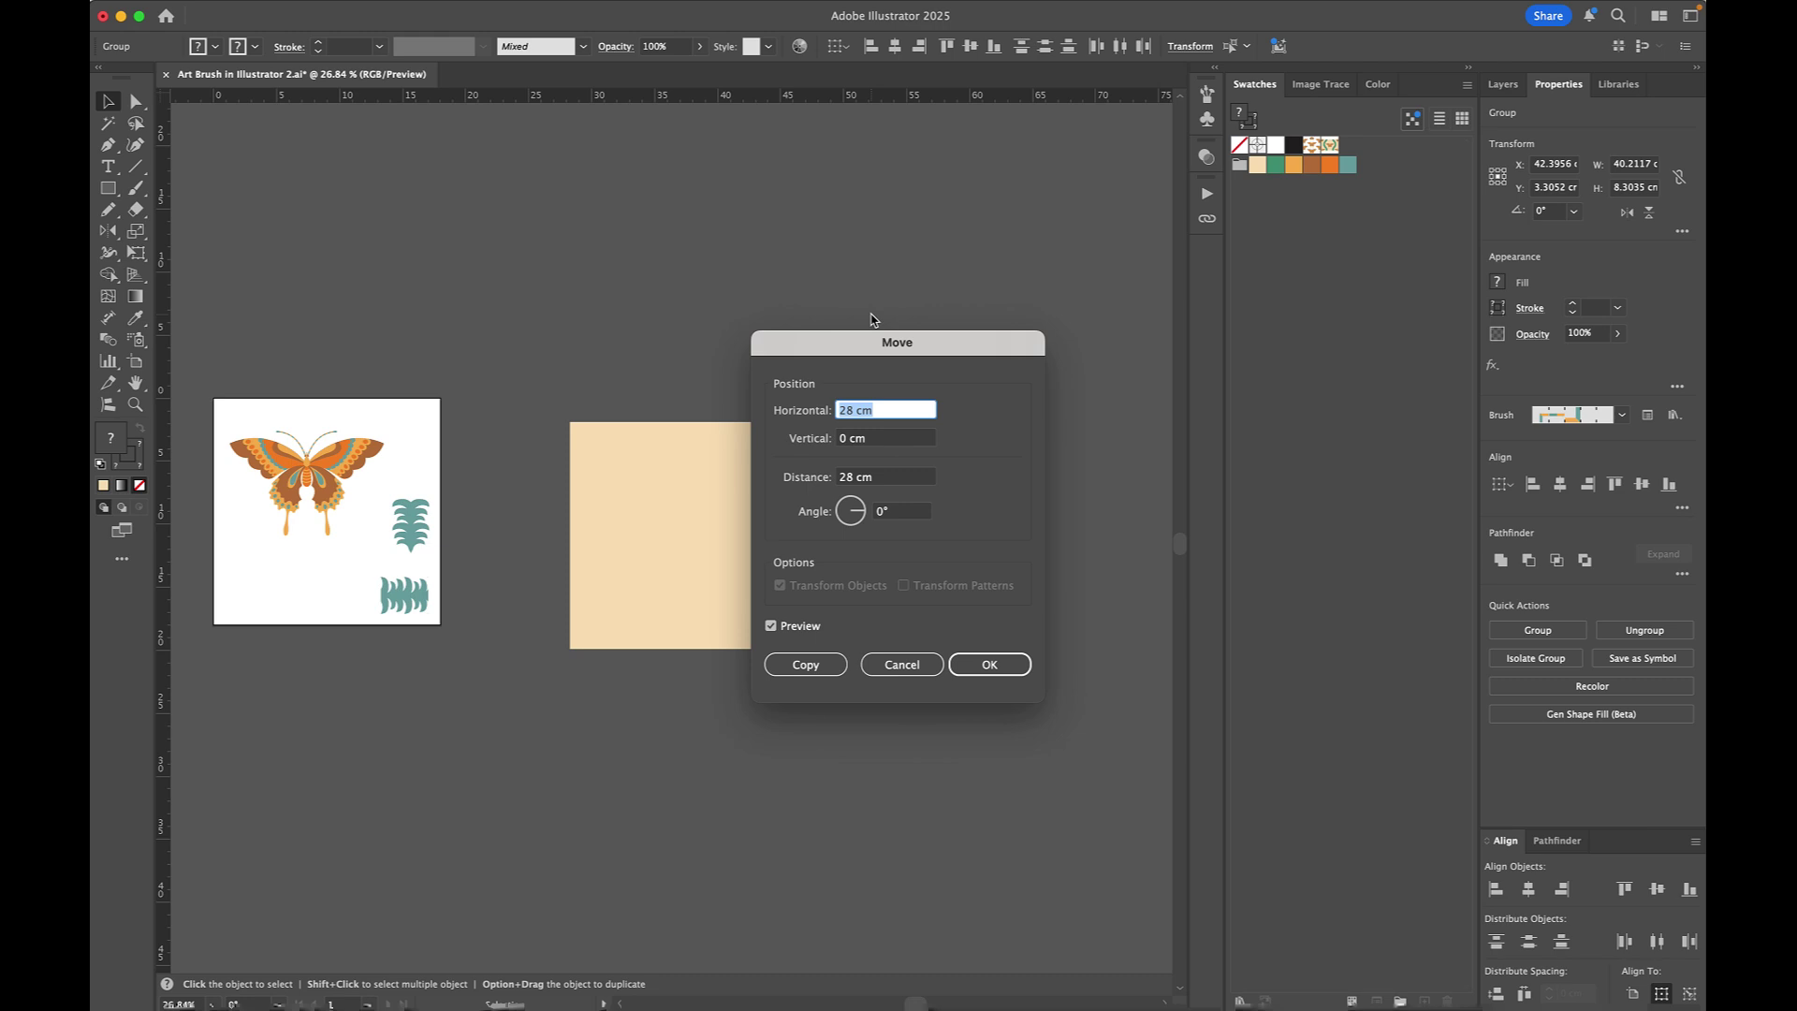
key("Tab")
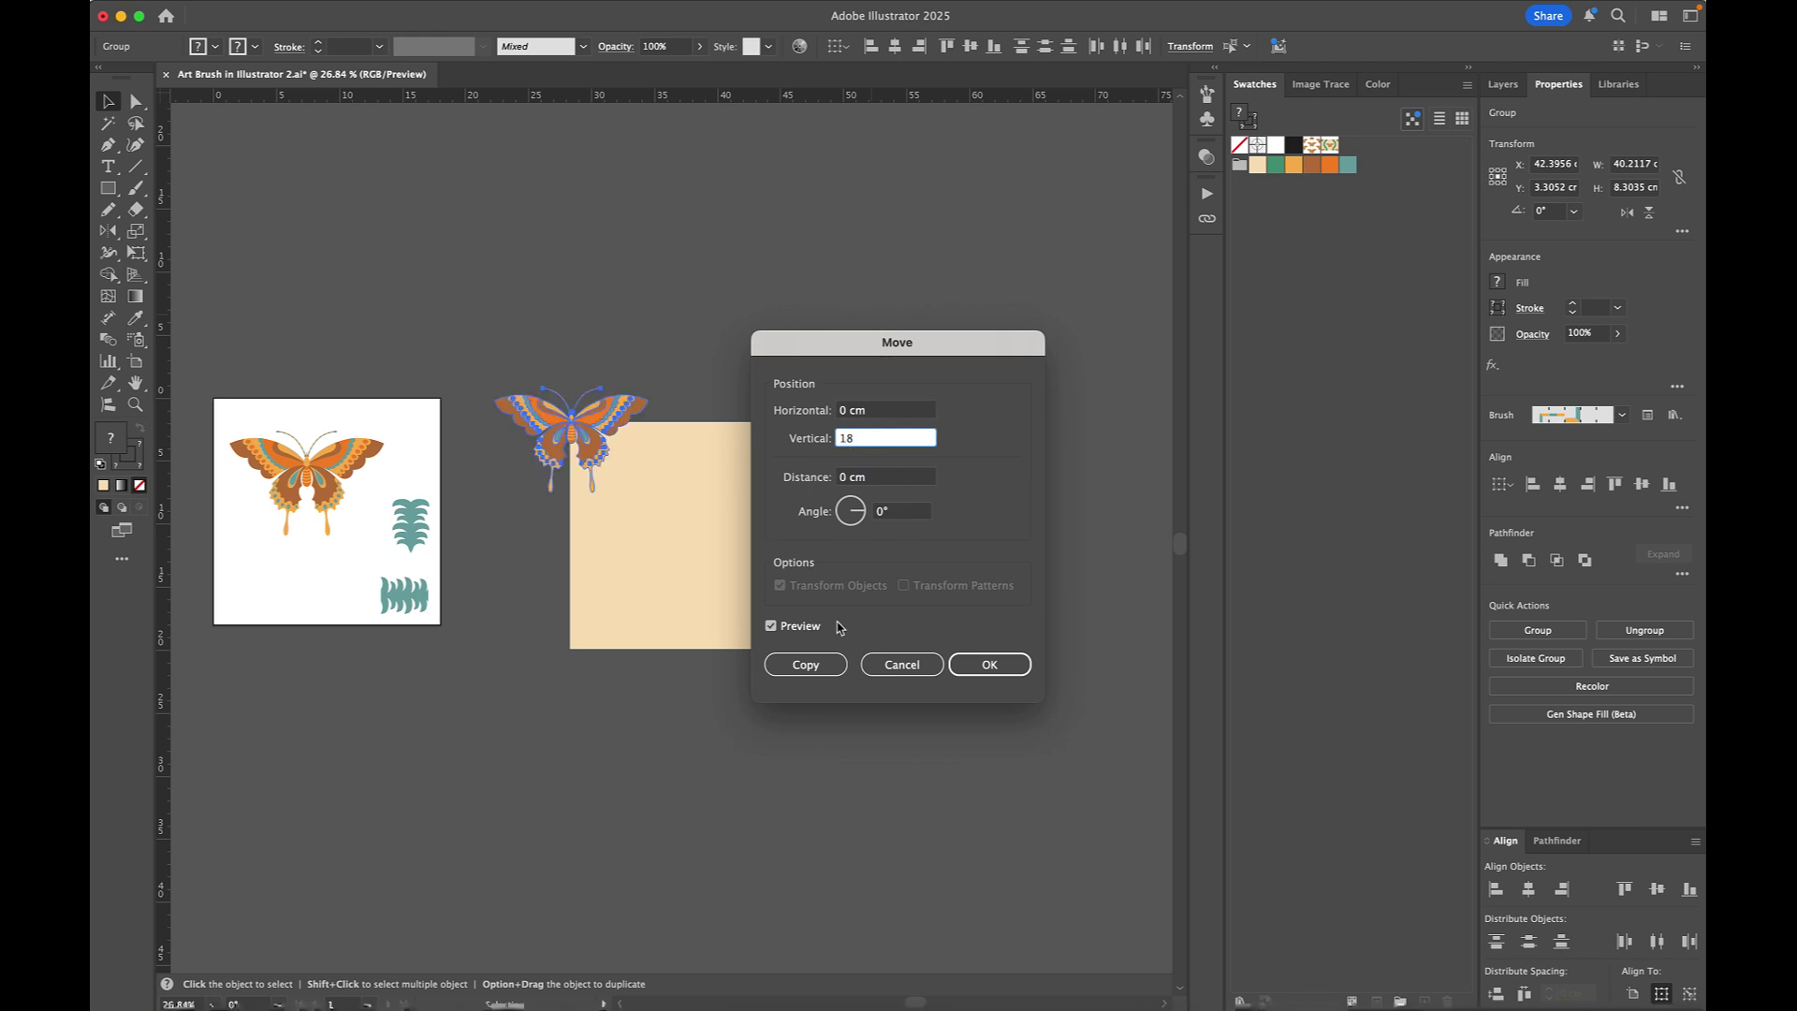
type("18")
left_click(803, 663)
left_click(830, 329)
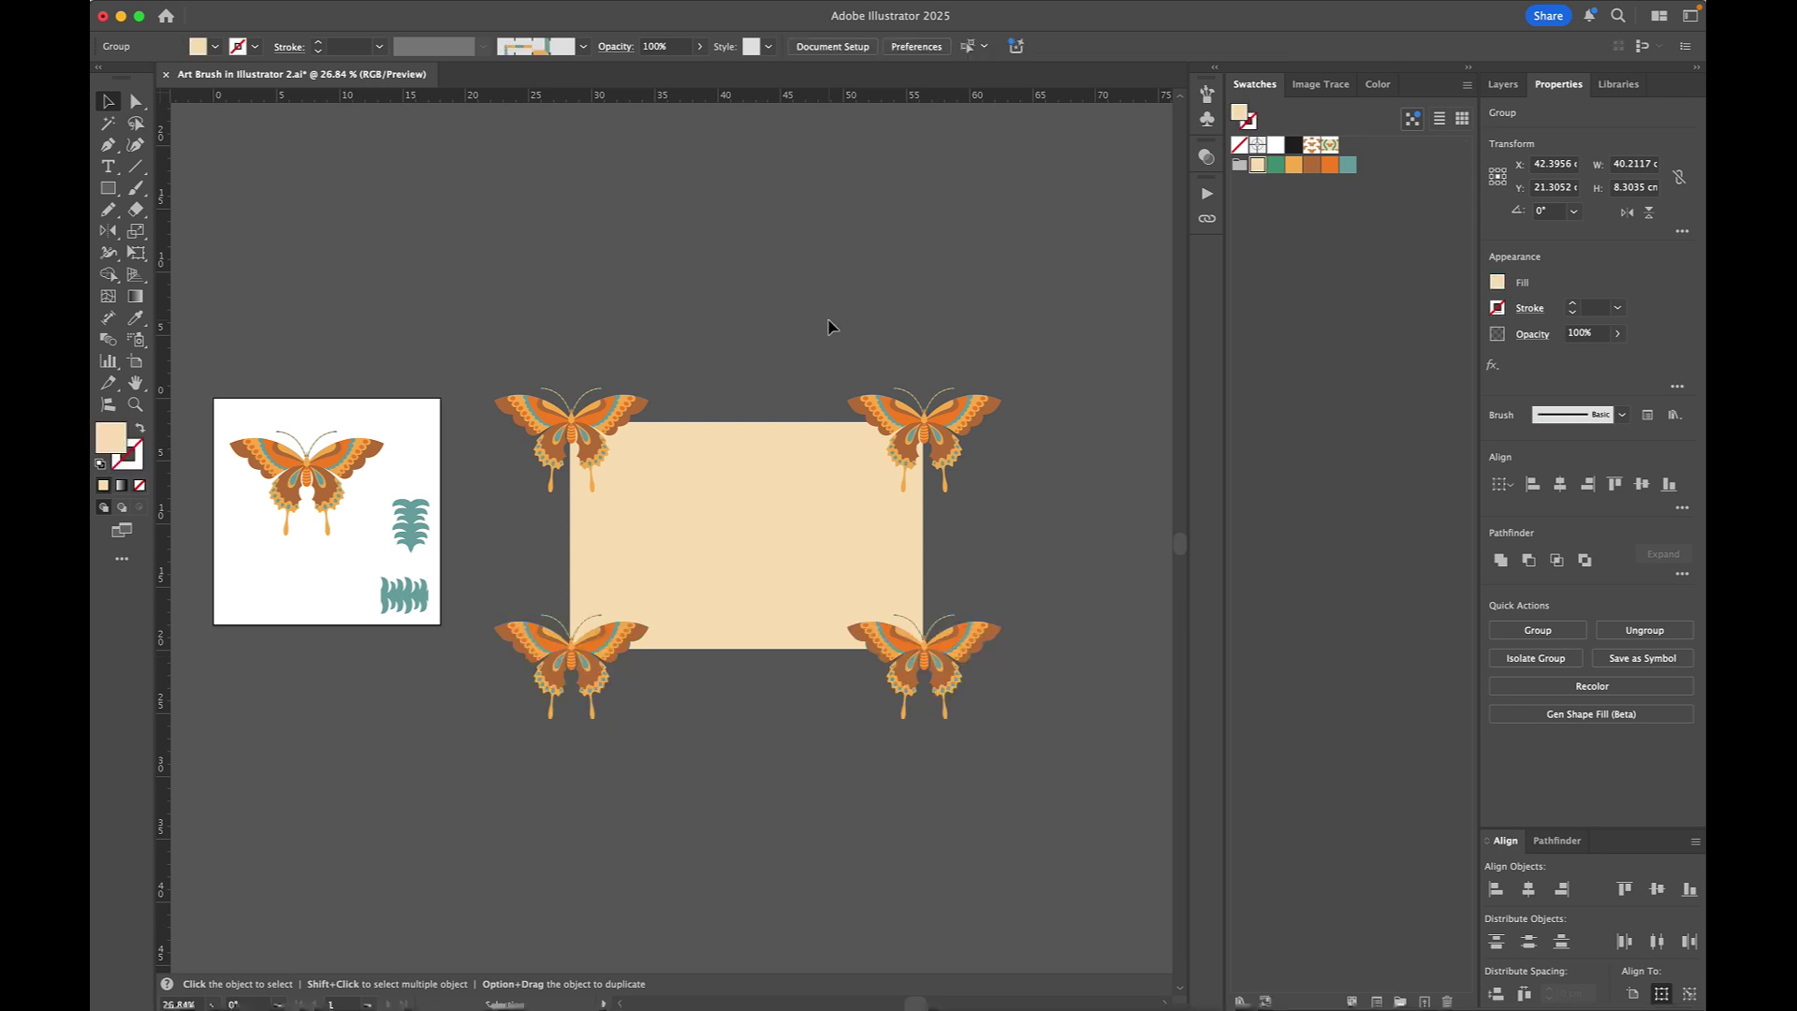
Step: Copy the rectangle's upper-left butterfly into its centre, offset 14 cm horizontally and 9 cm vertically
left_click(616, 429)
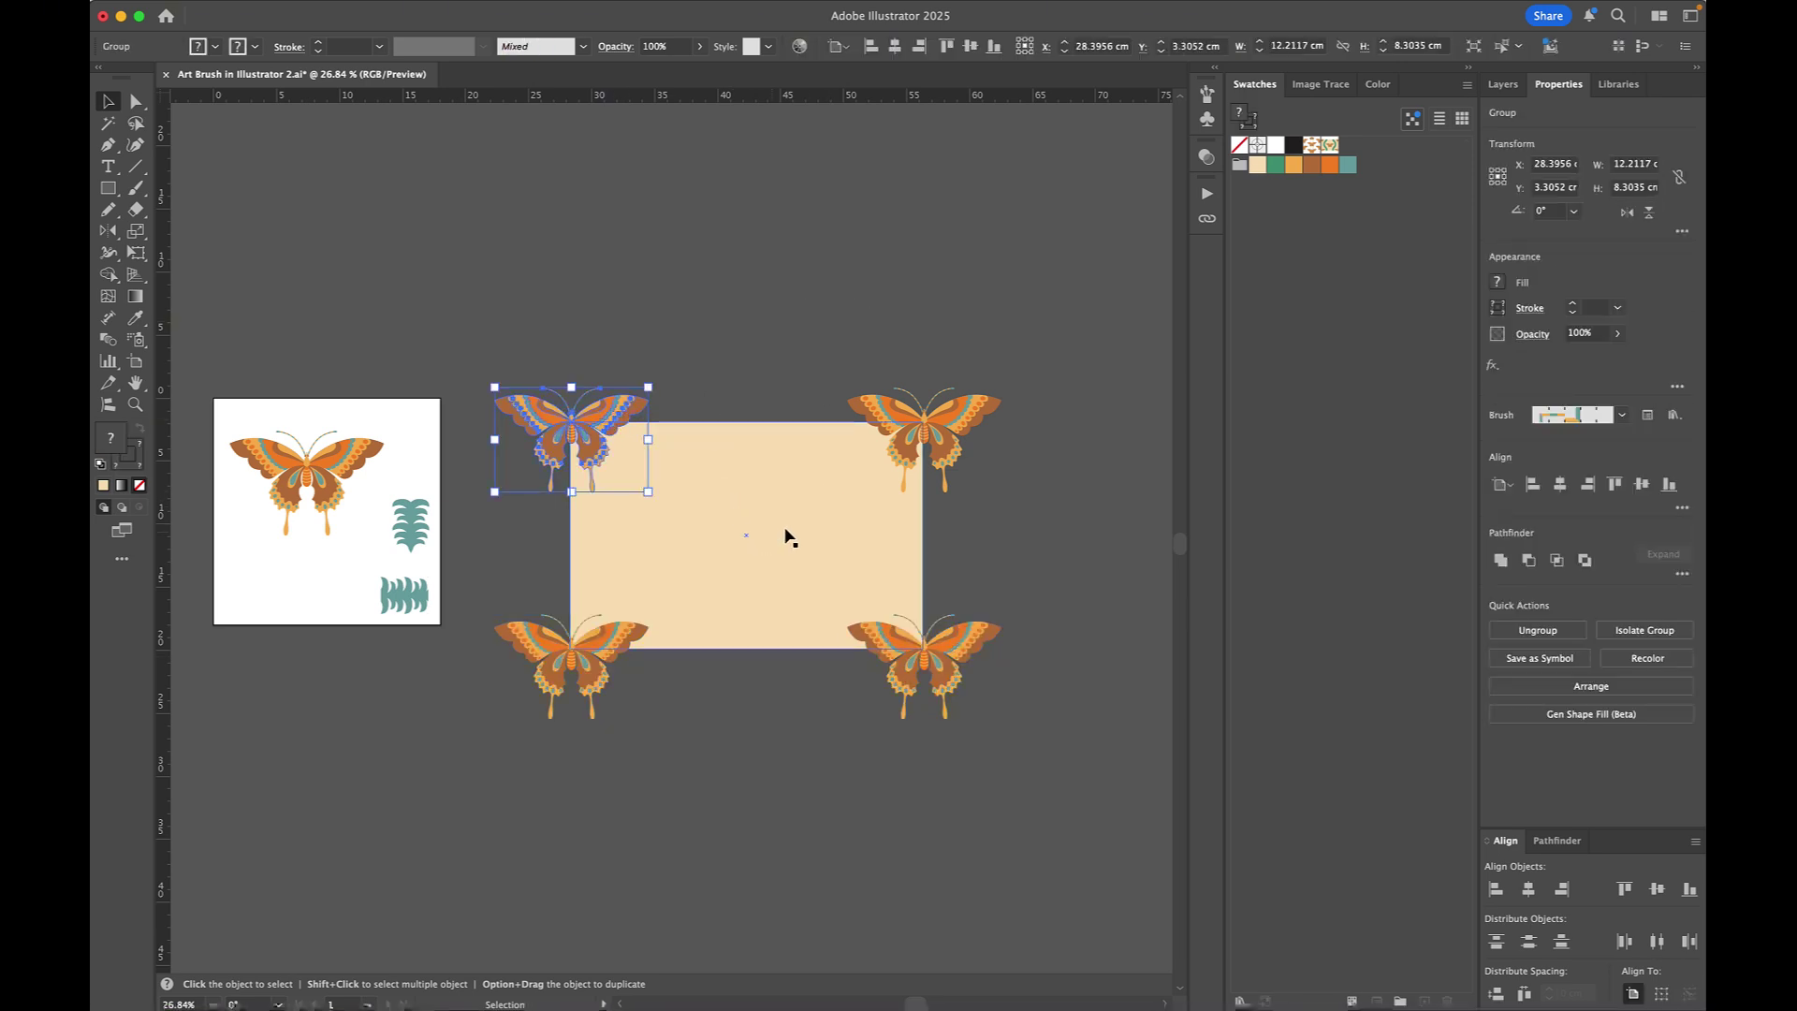
left_click(748, 363)
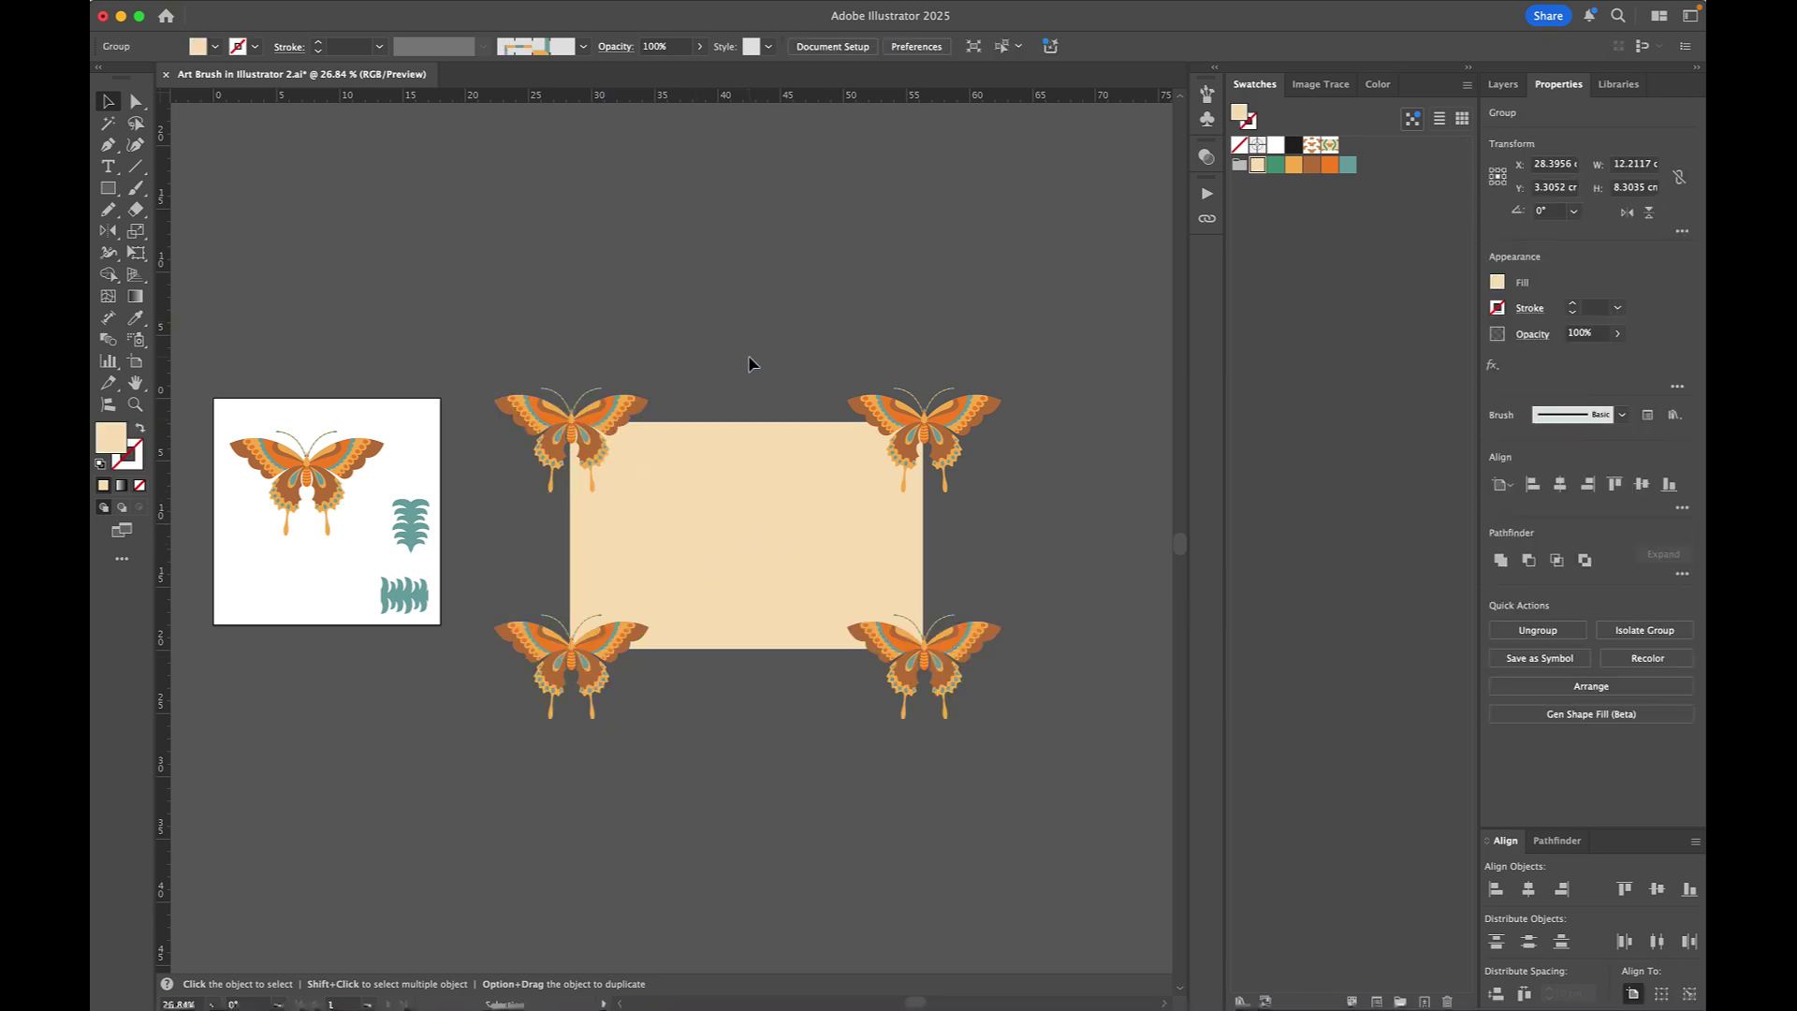
left_click(613, 419)
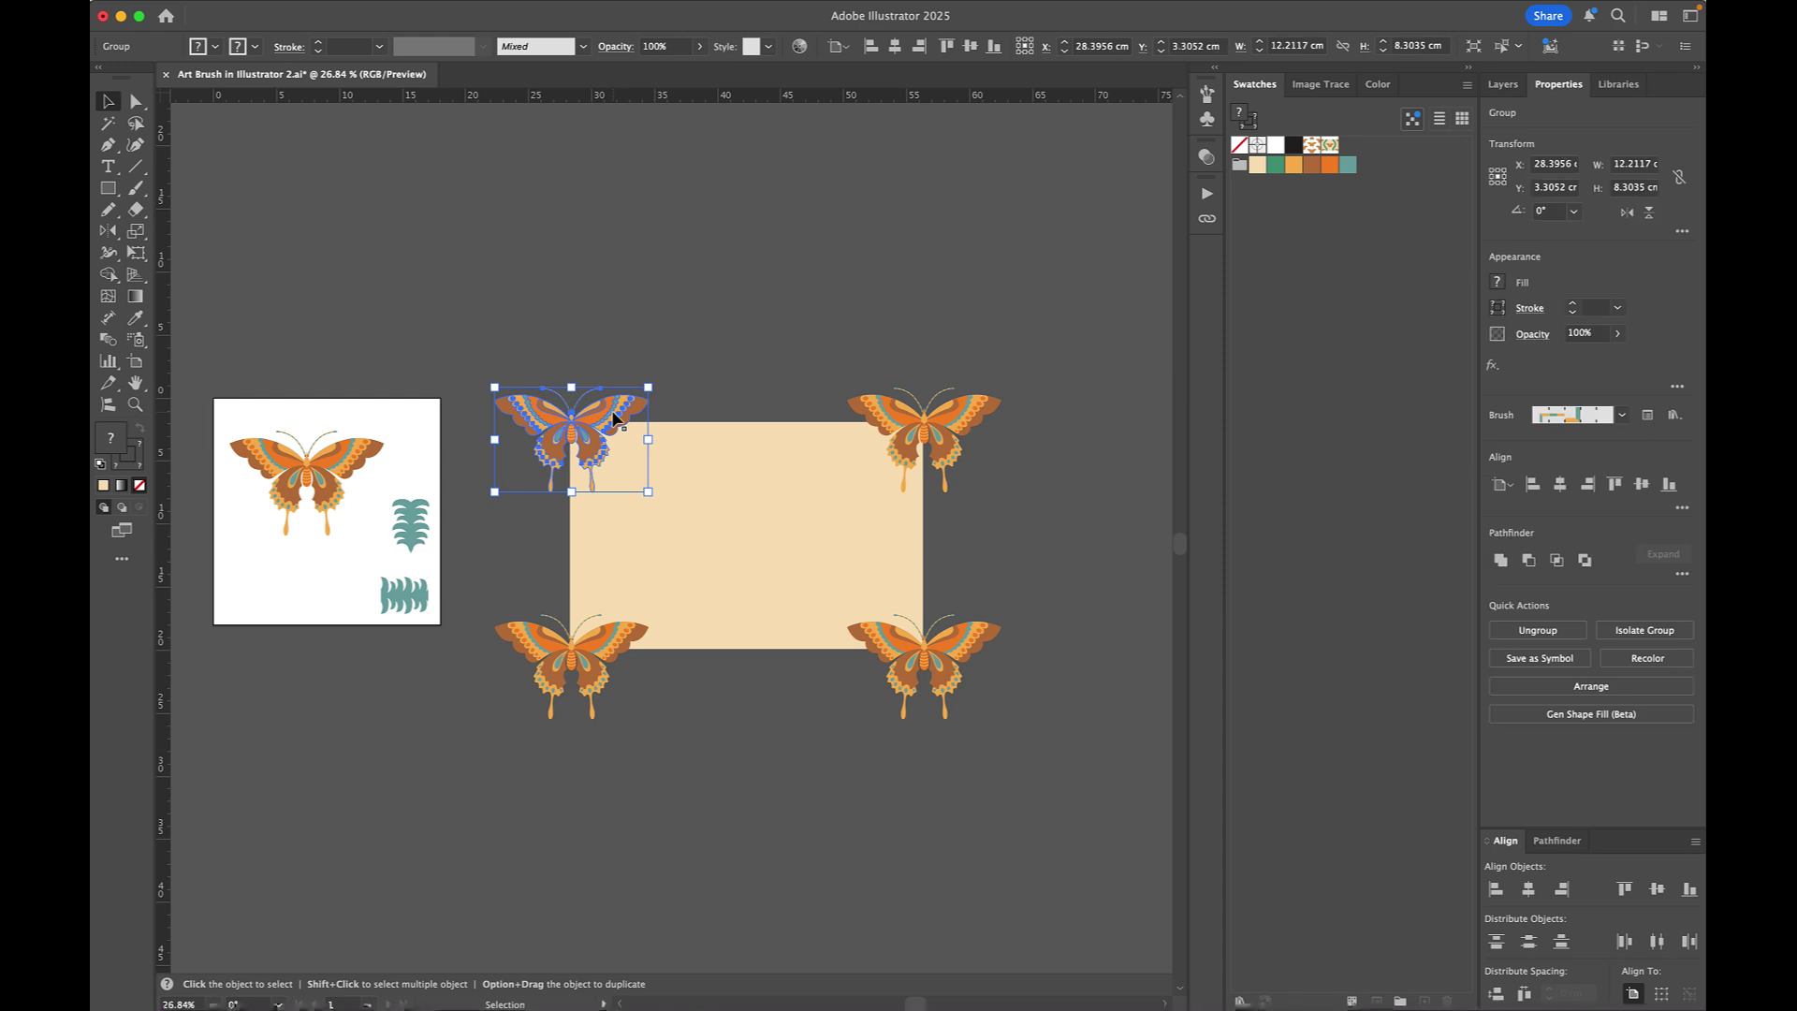
key("Return")
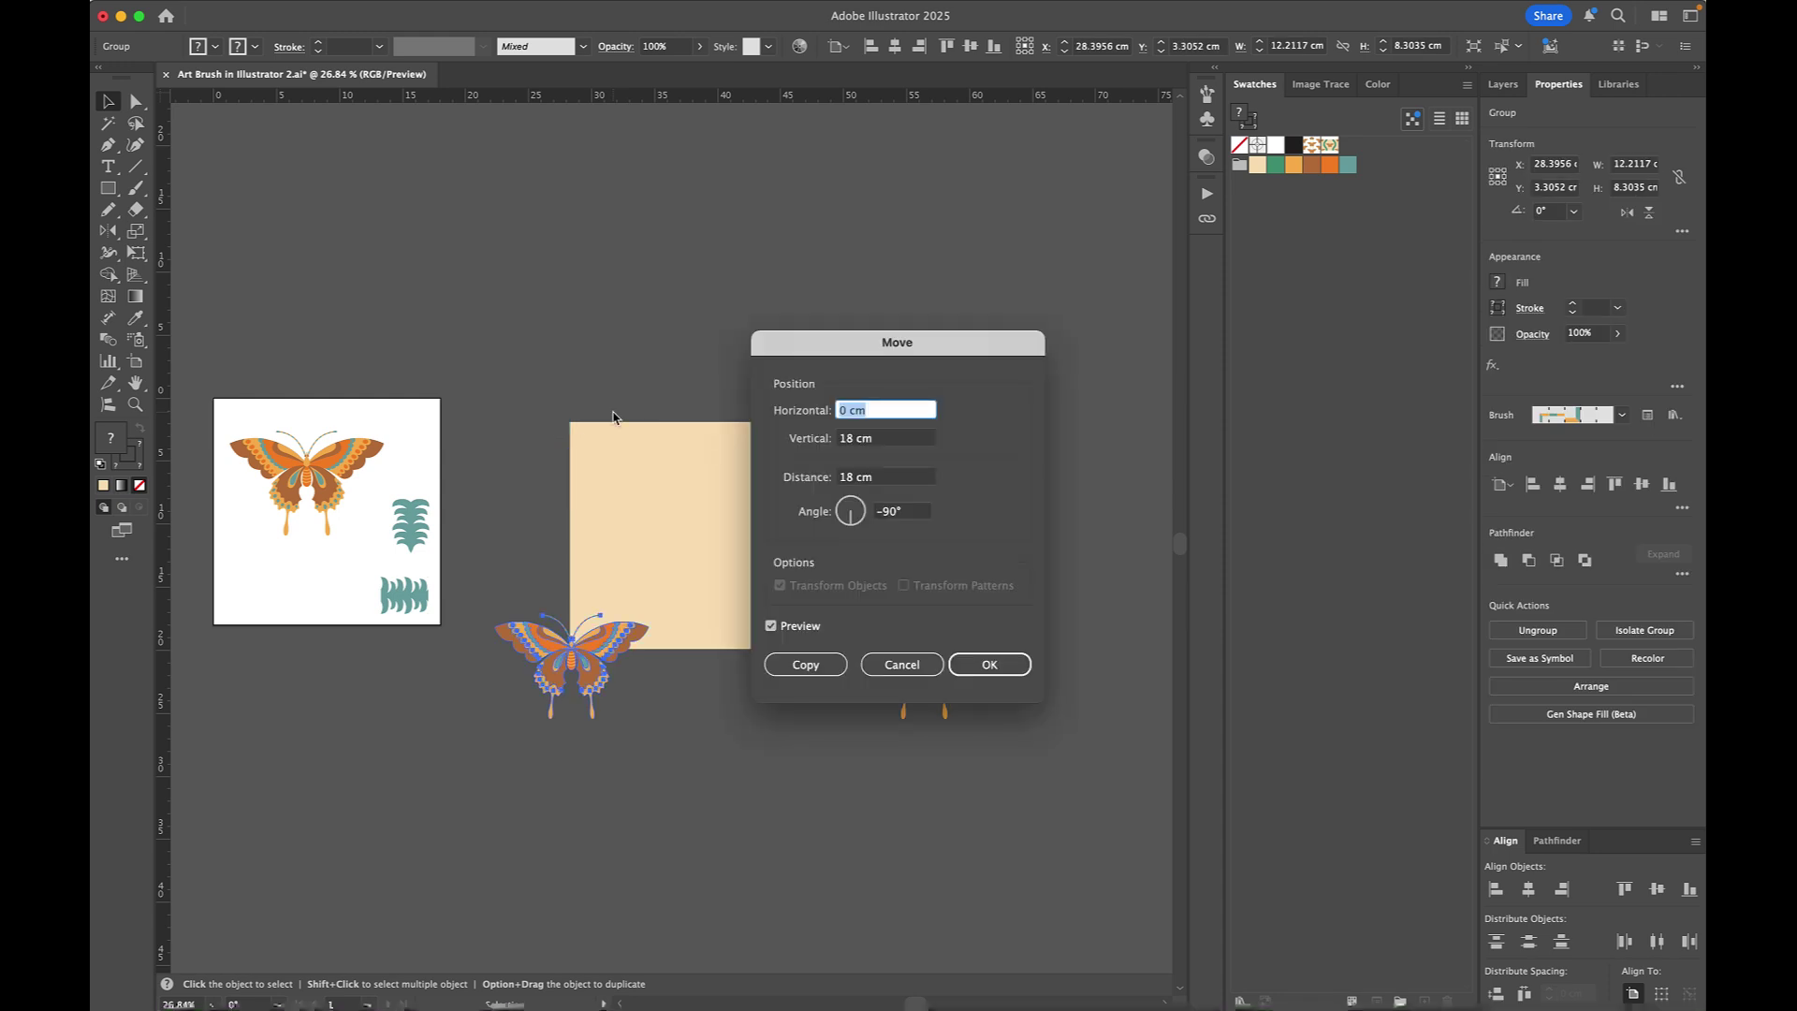
type("14")
key("Tab")
type("9")
left_click(824, 672)
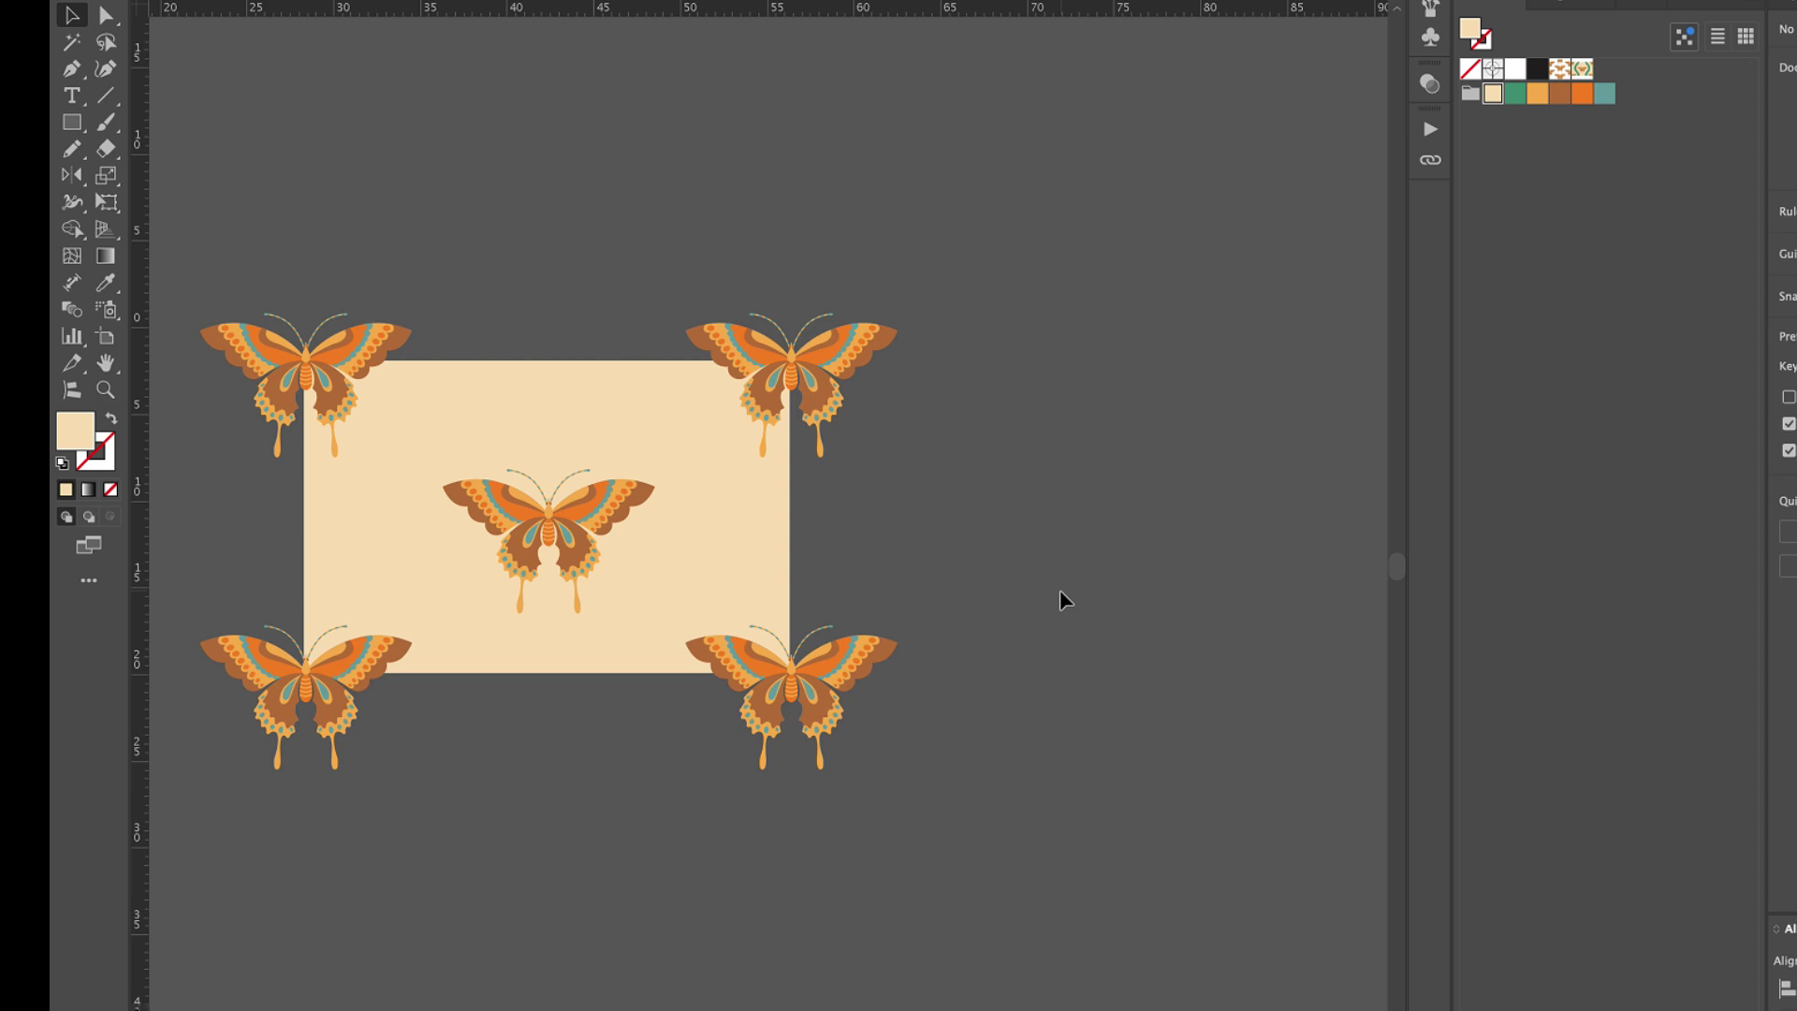
Step: Draw a vertical line about 16.6 cm long to the right of the tile with a green stroke and no fill
key("p")
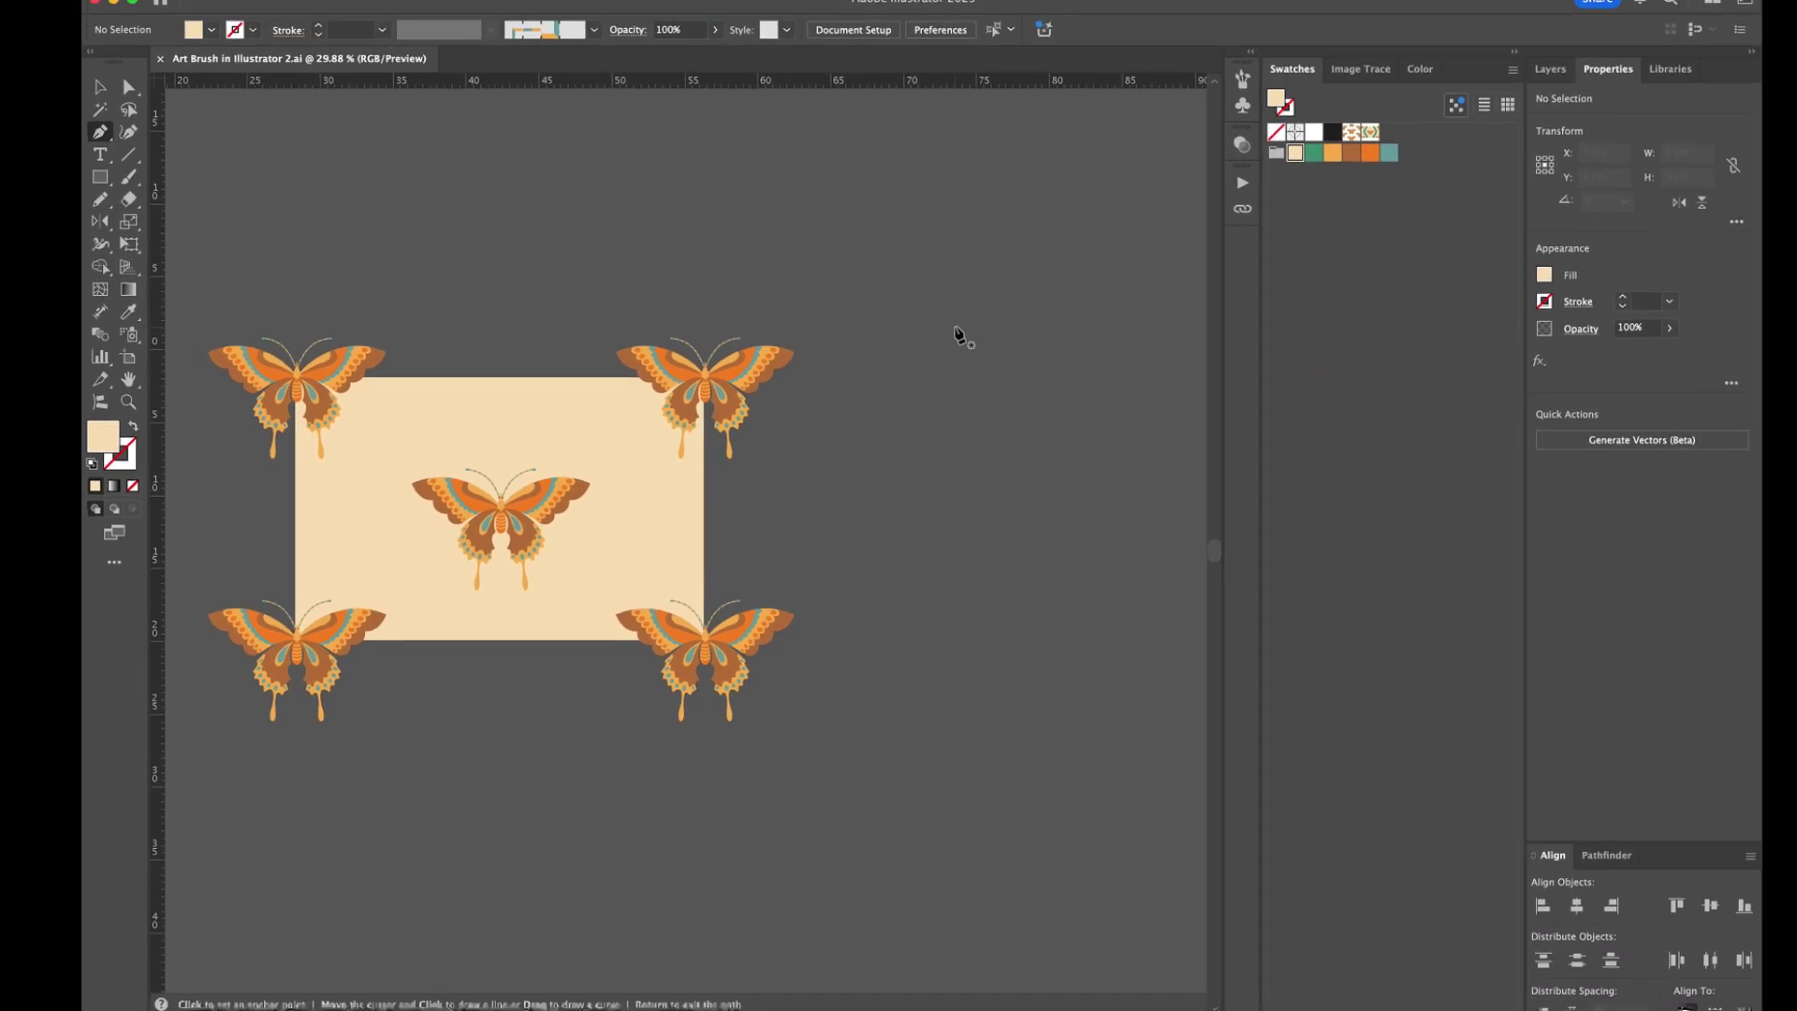
left_click(956, 380)
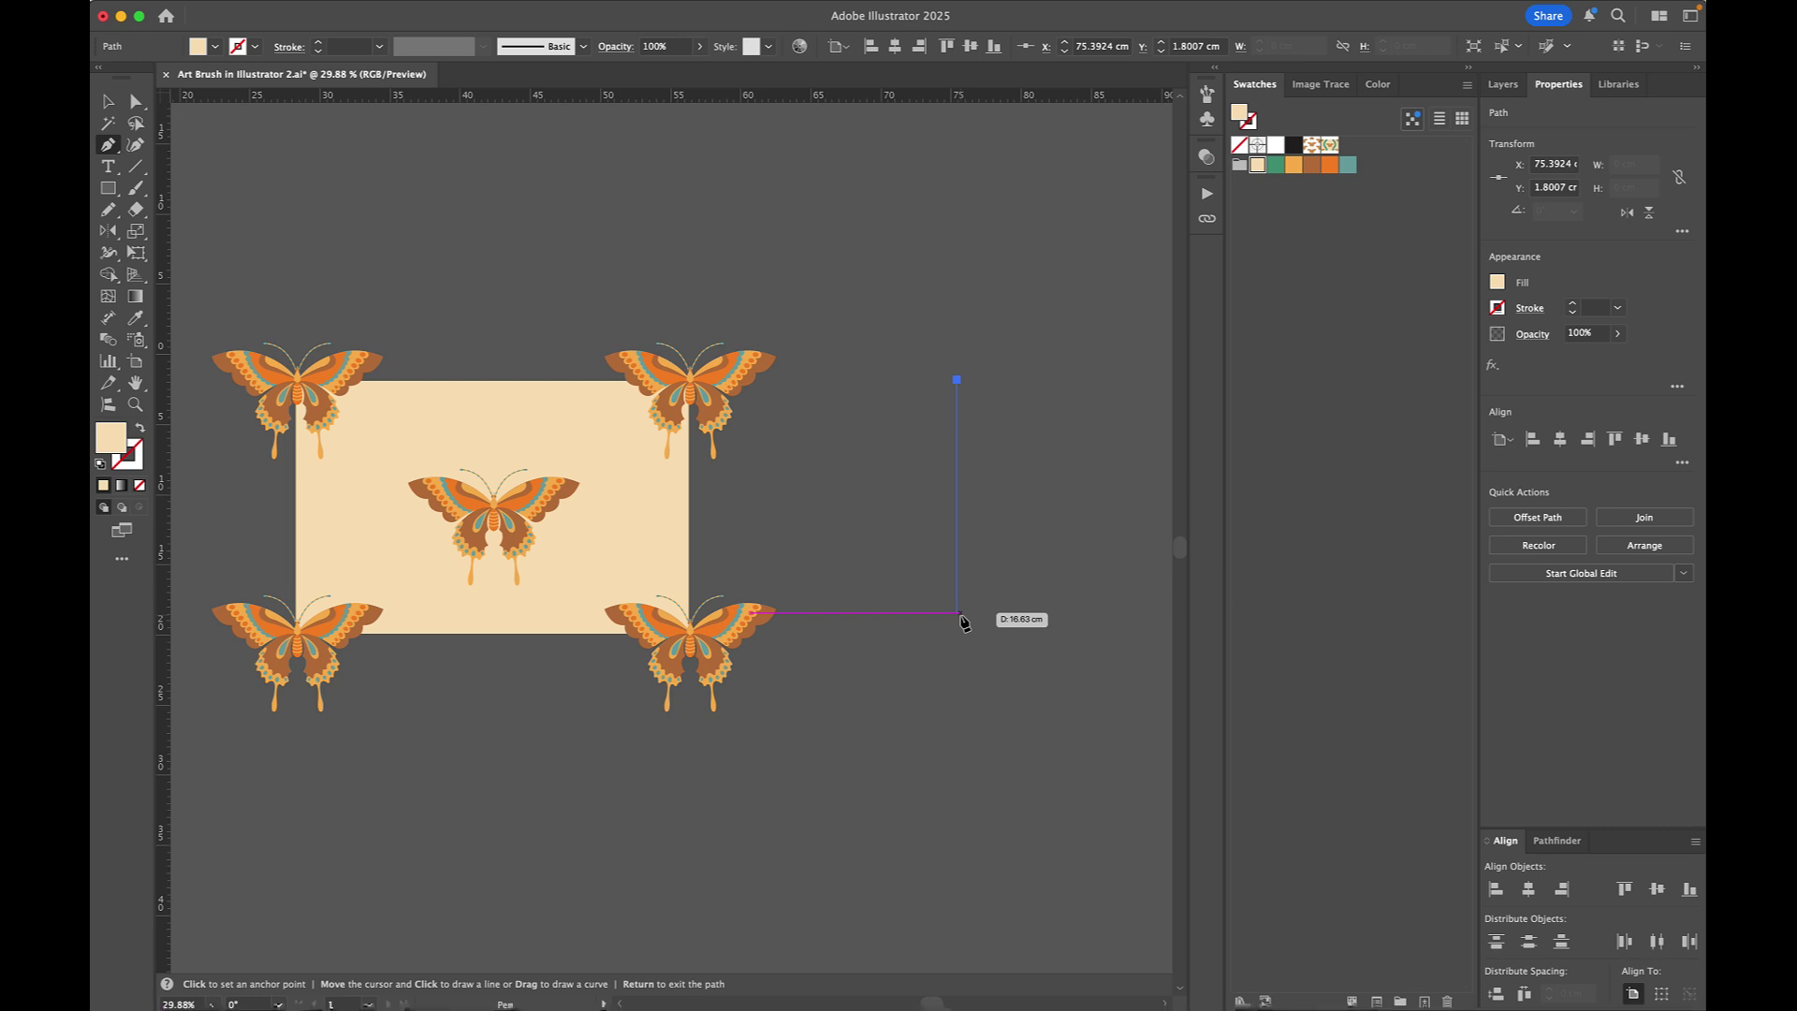
left_click(957, 613)
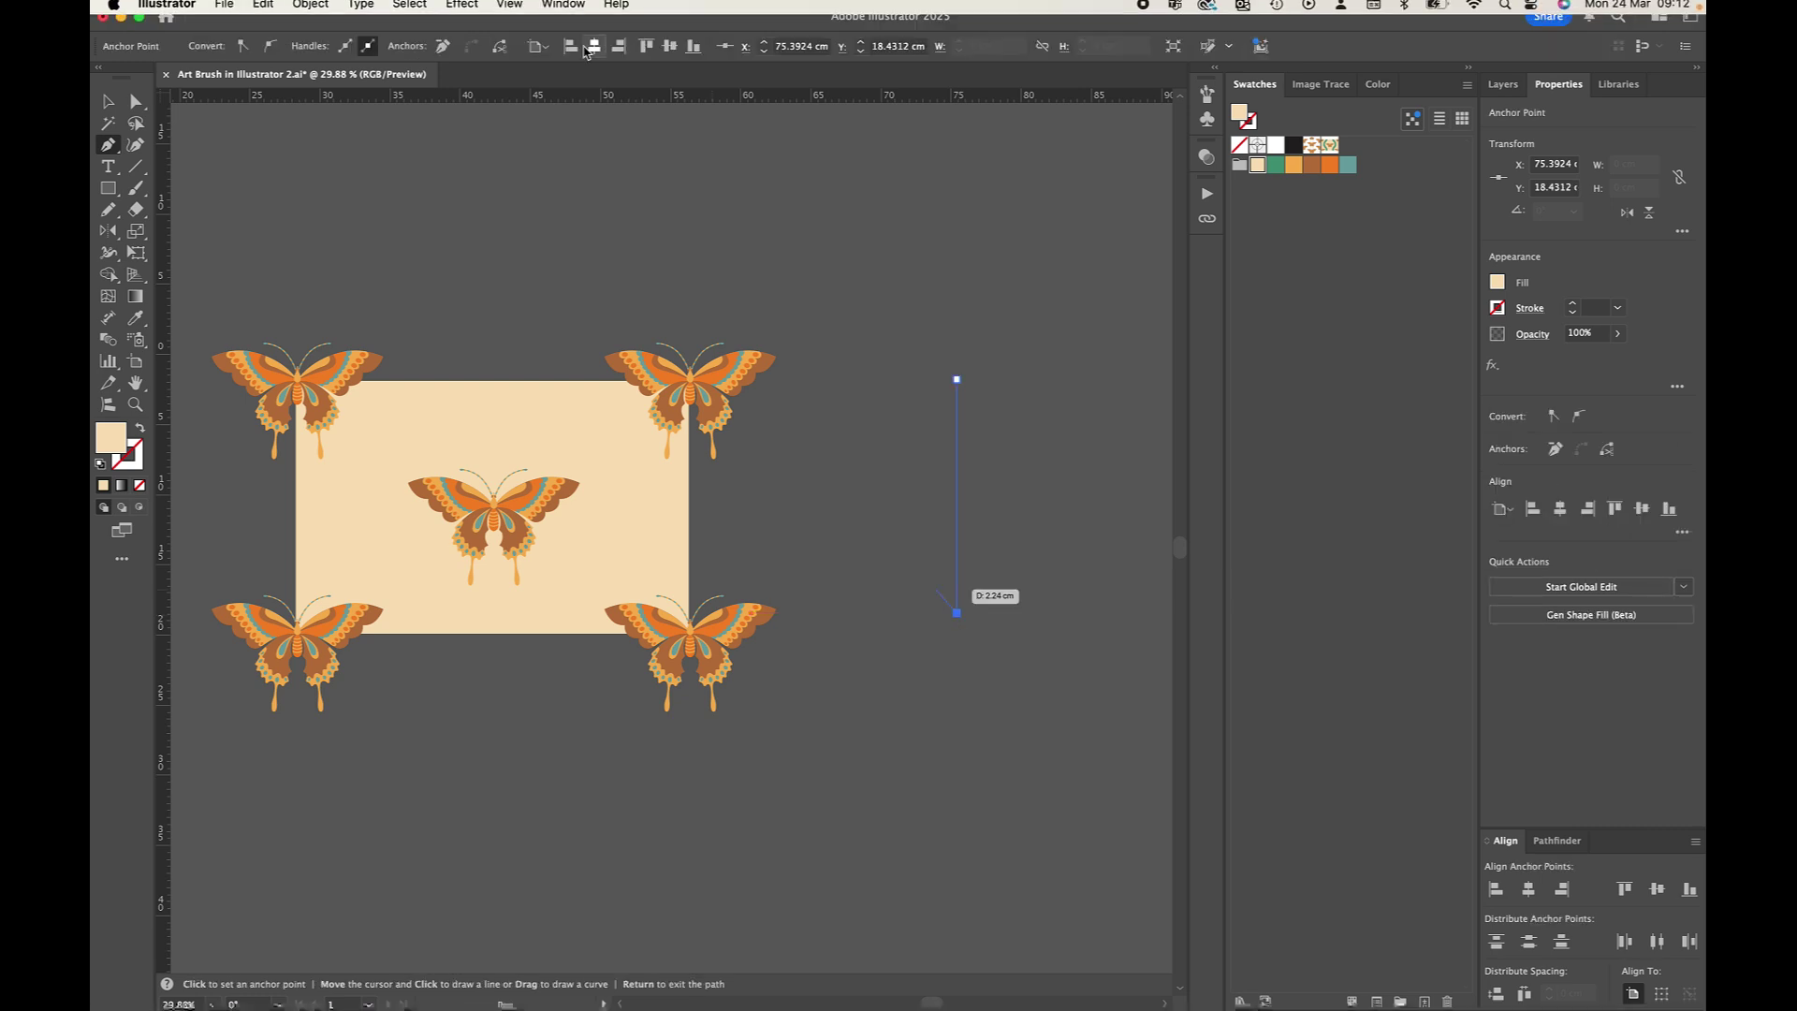
left_click(1275, 165)
left_click(1251, 124)
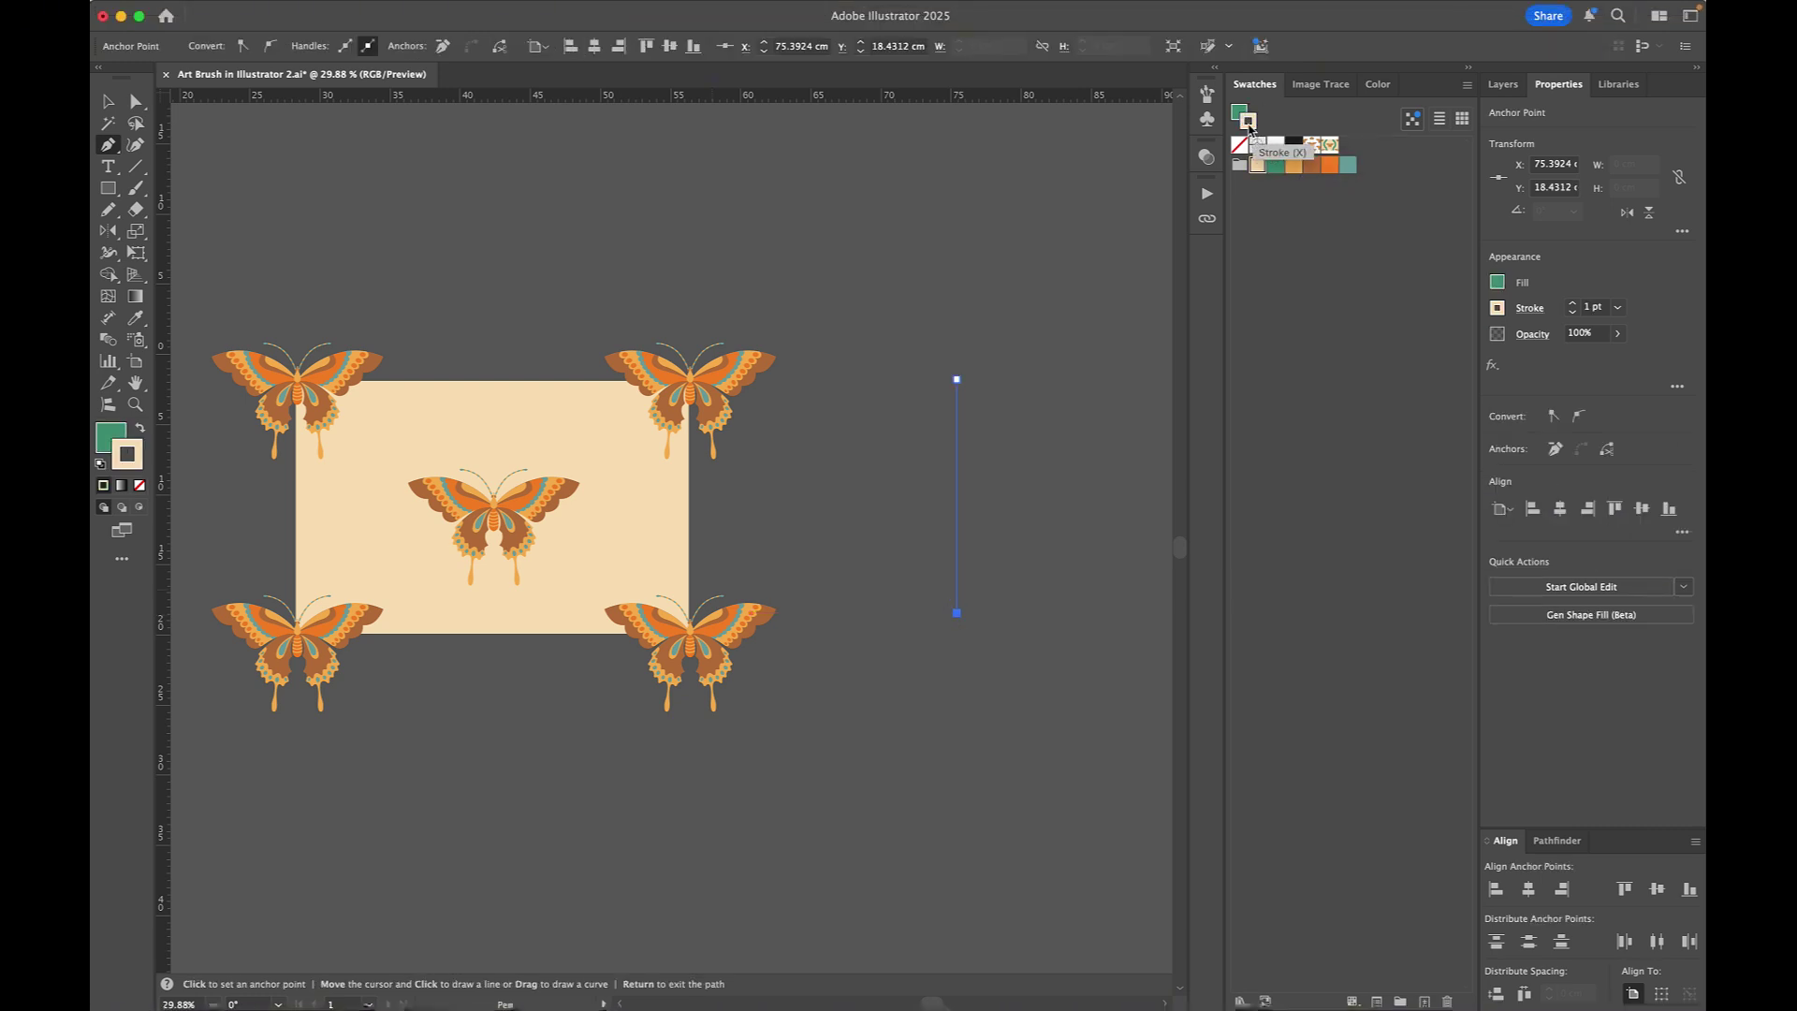
left_click(1275, 166)
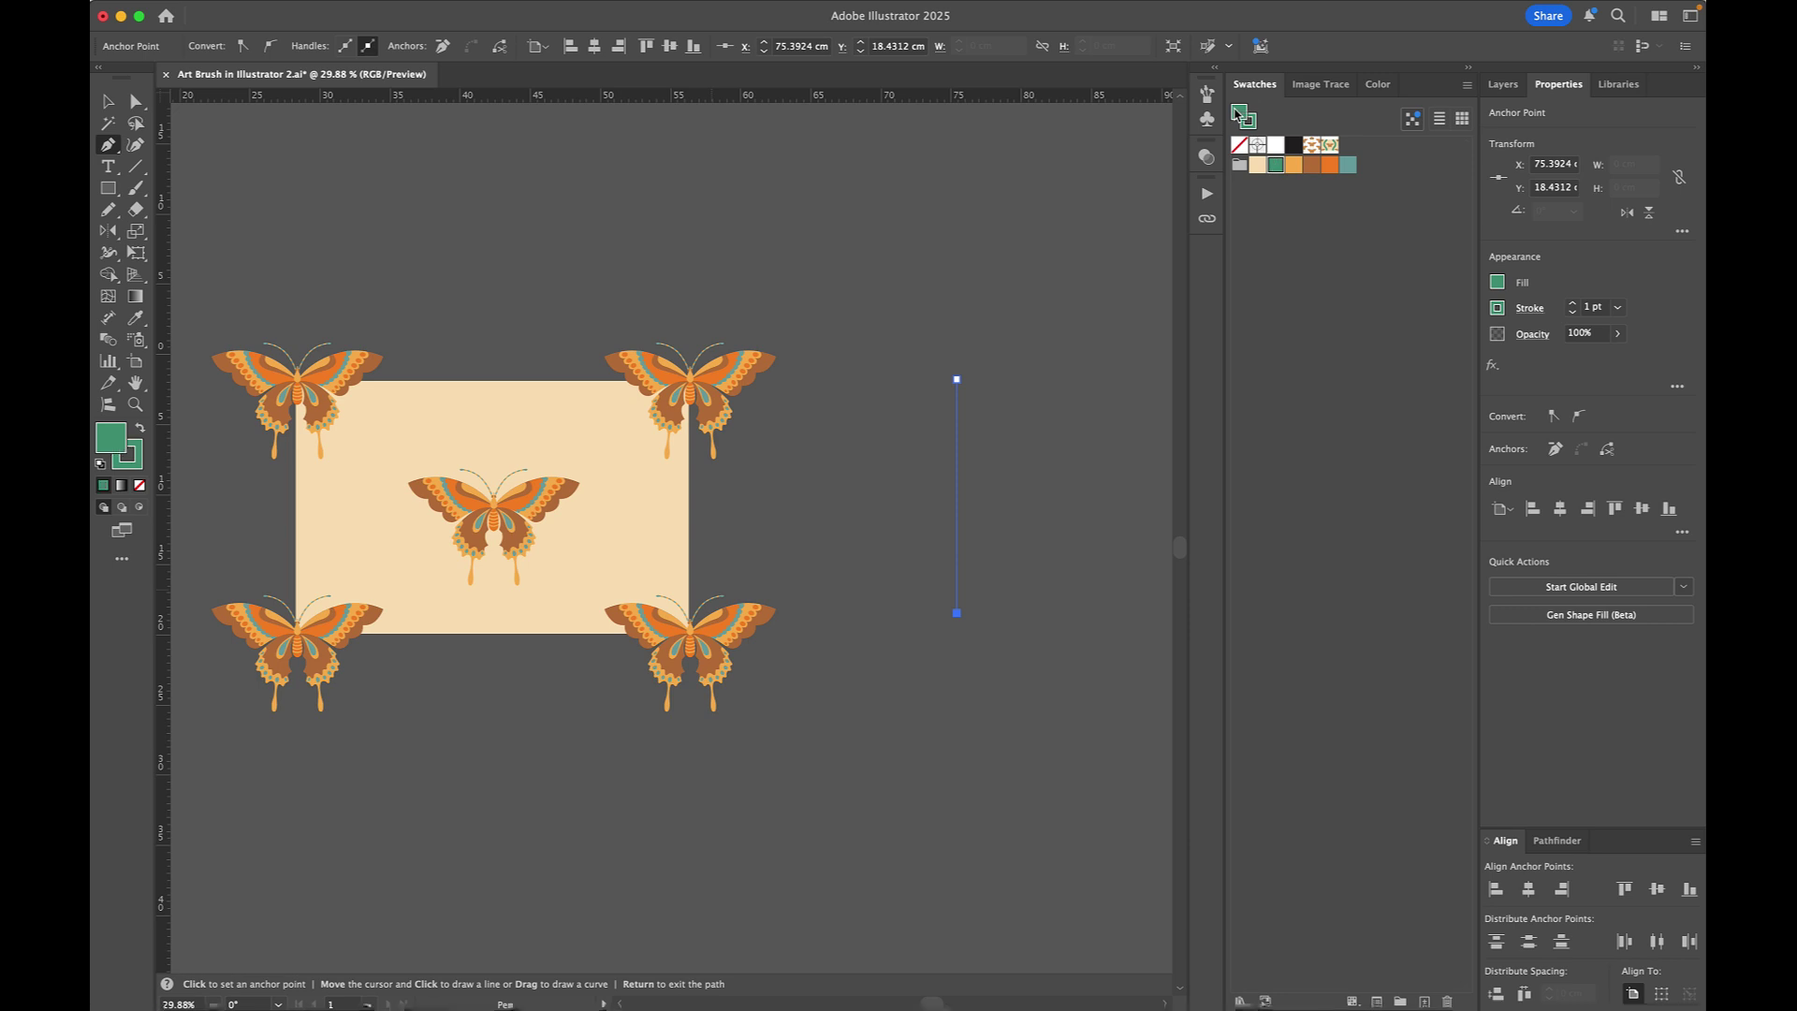
left_click(1239, 146)
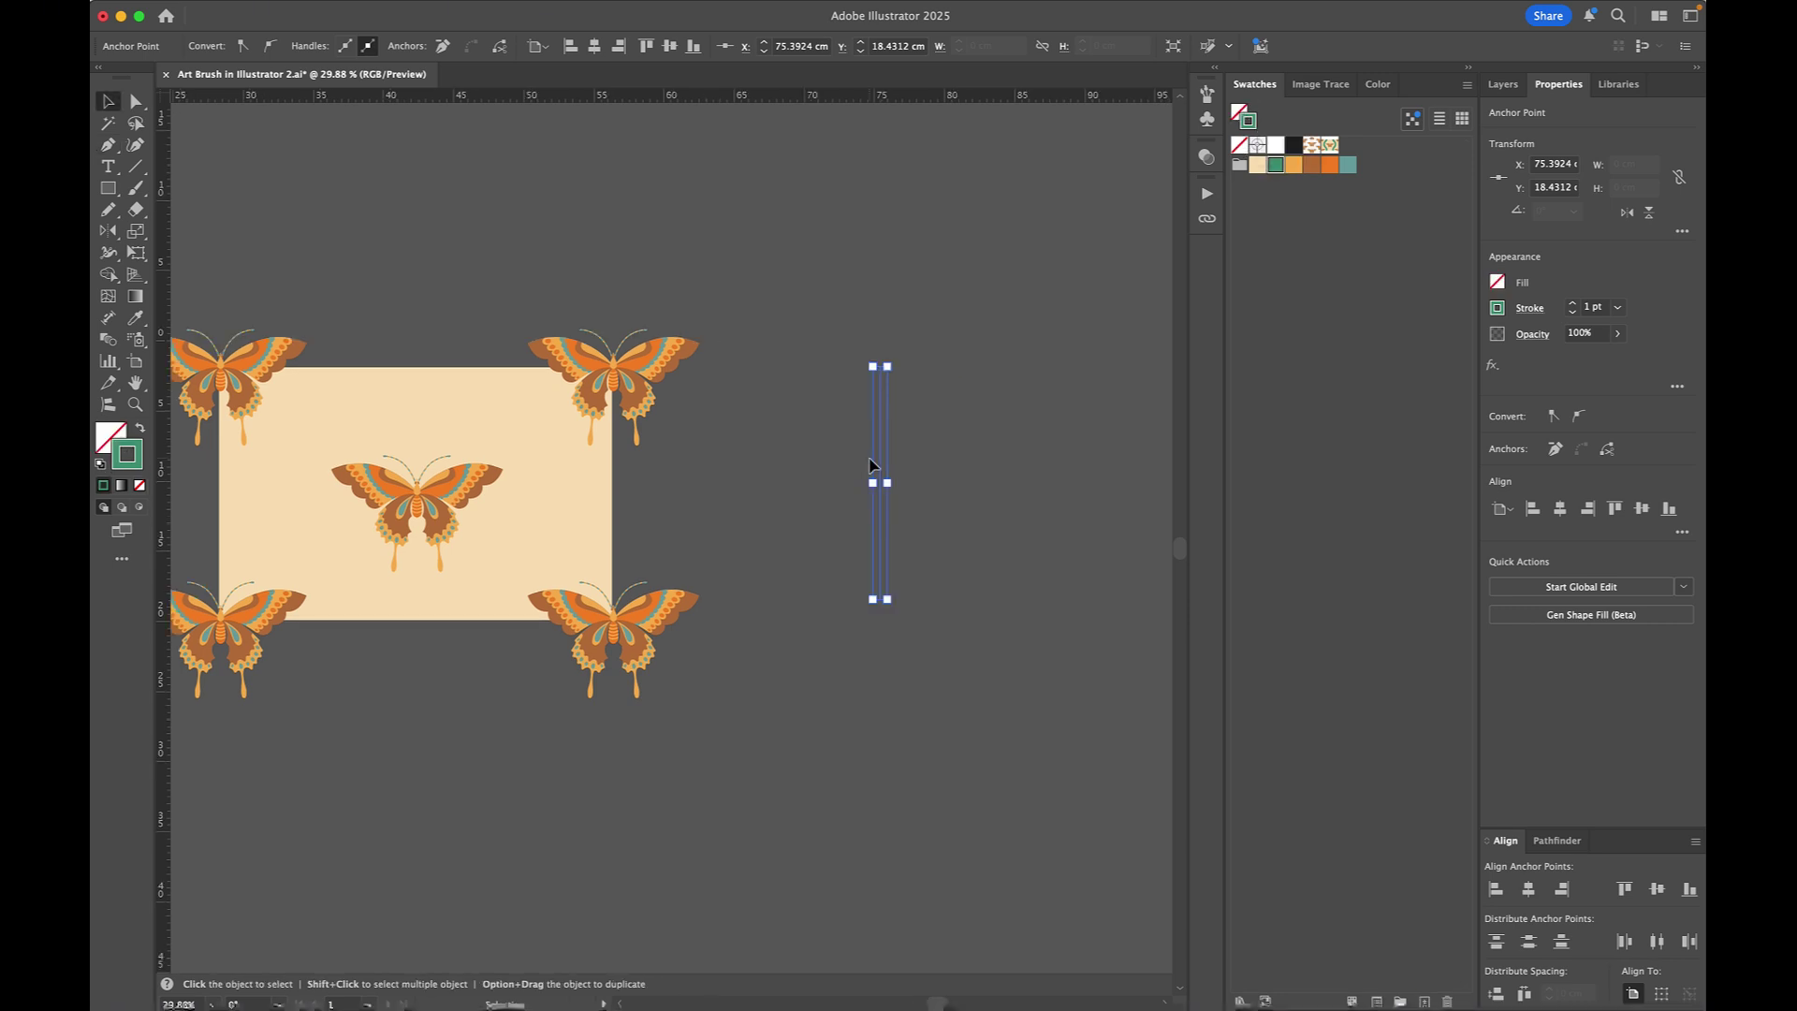
Step: Apply a Zig Zag effect to the line with smooth points, 1 ridge per segment and an absolute size of about 1.9 cm
left_click(462, 10)
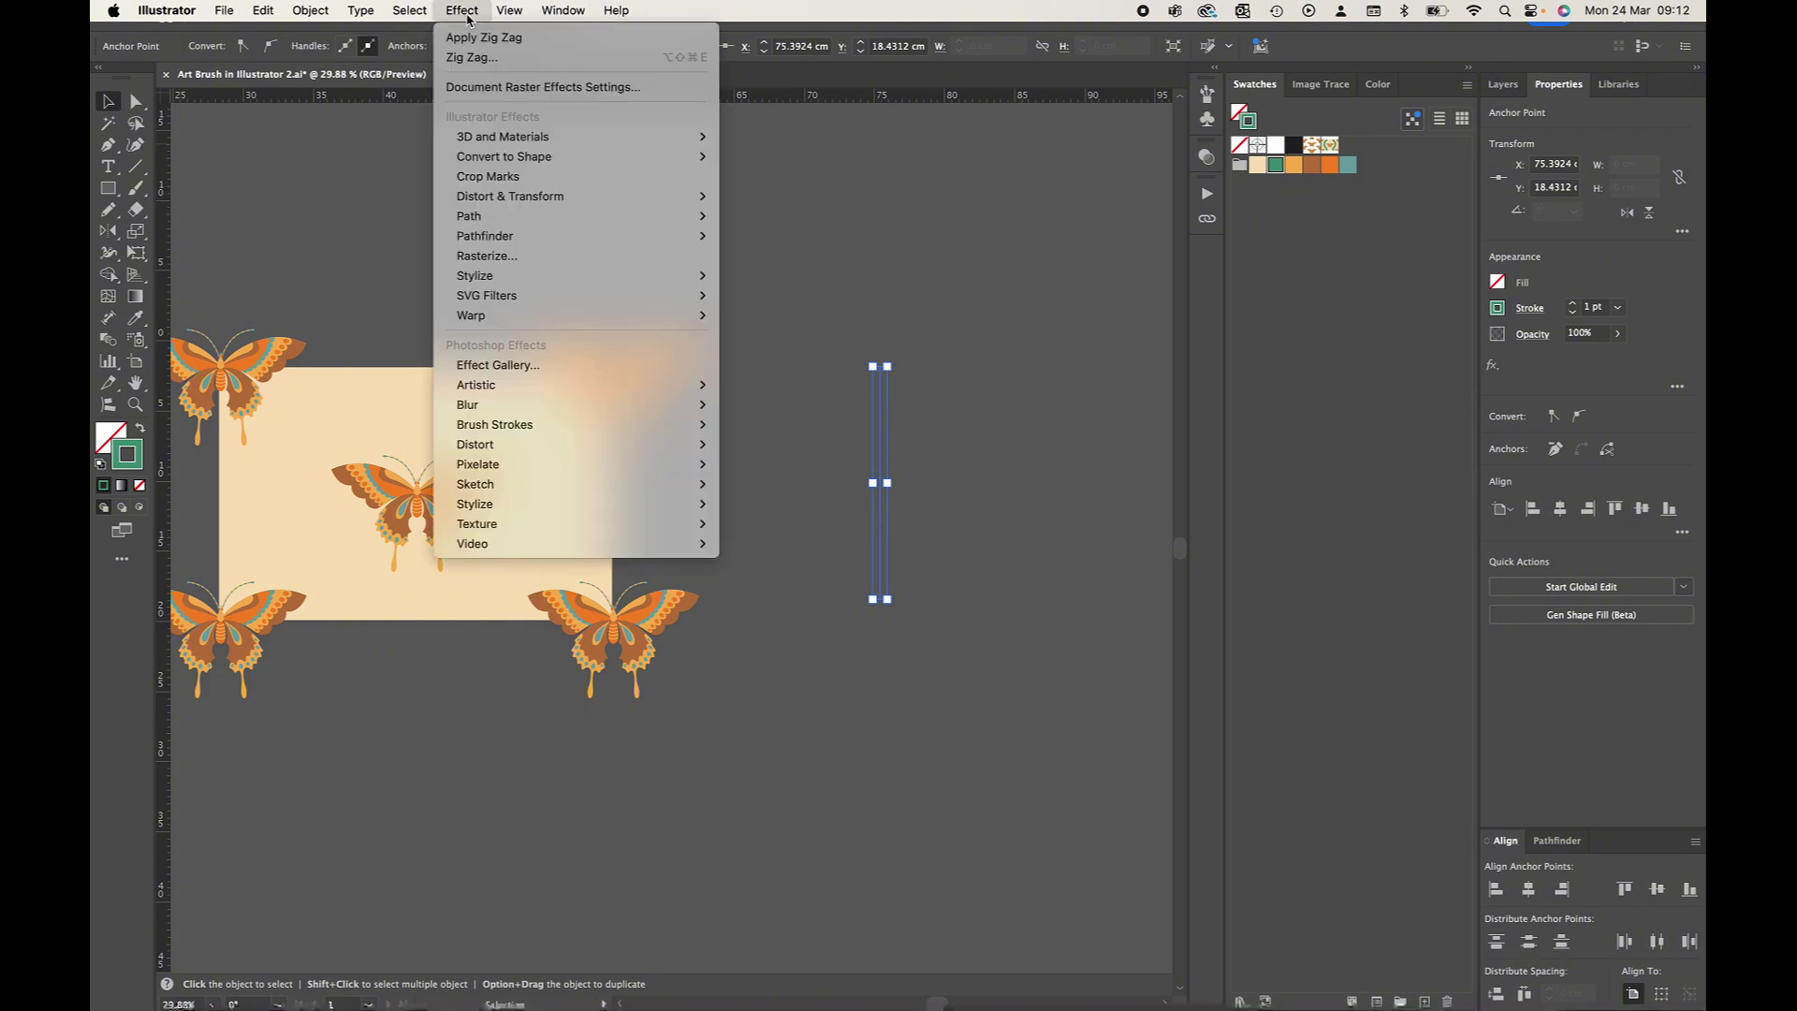
mouse_move(484, 202)
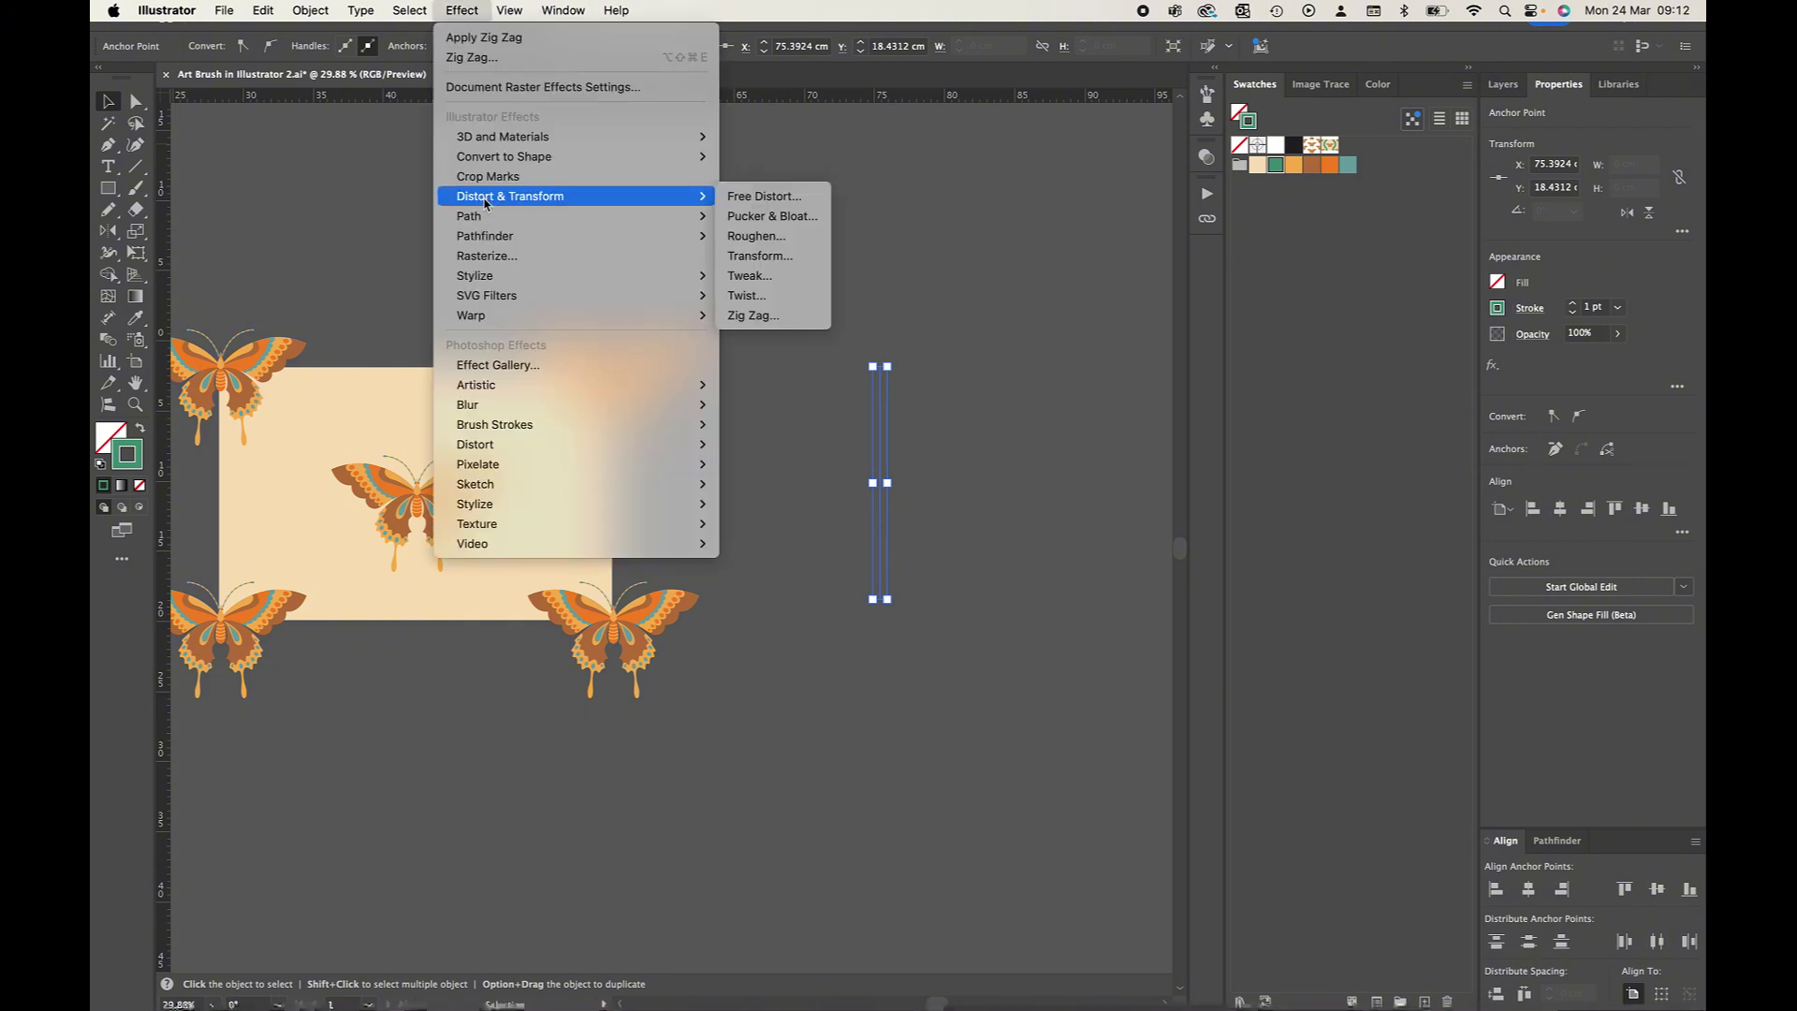
left_click(752, 315)
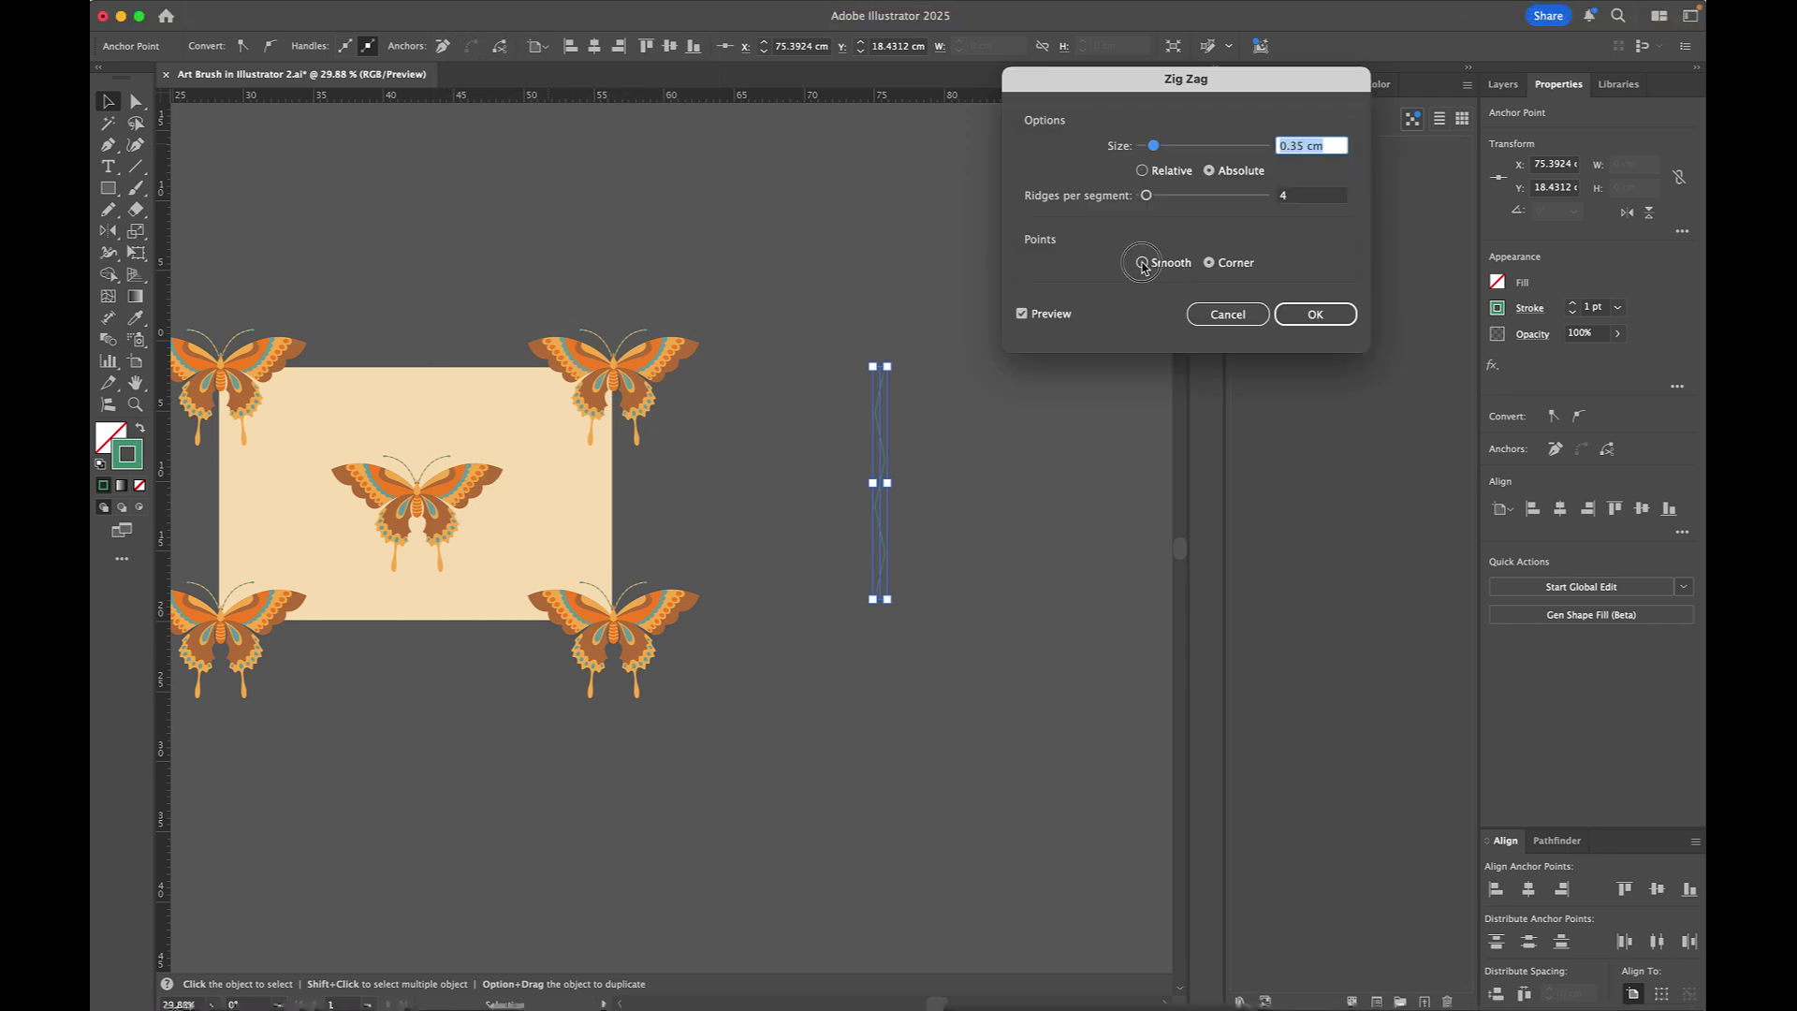
left_click(1143, 263)
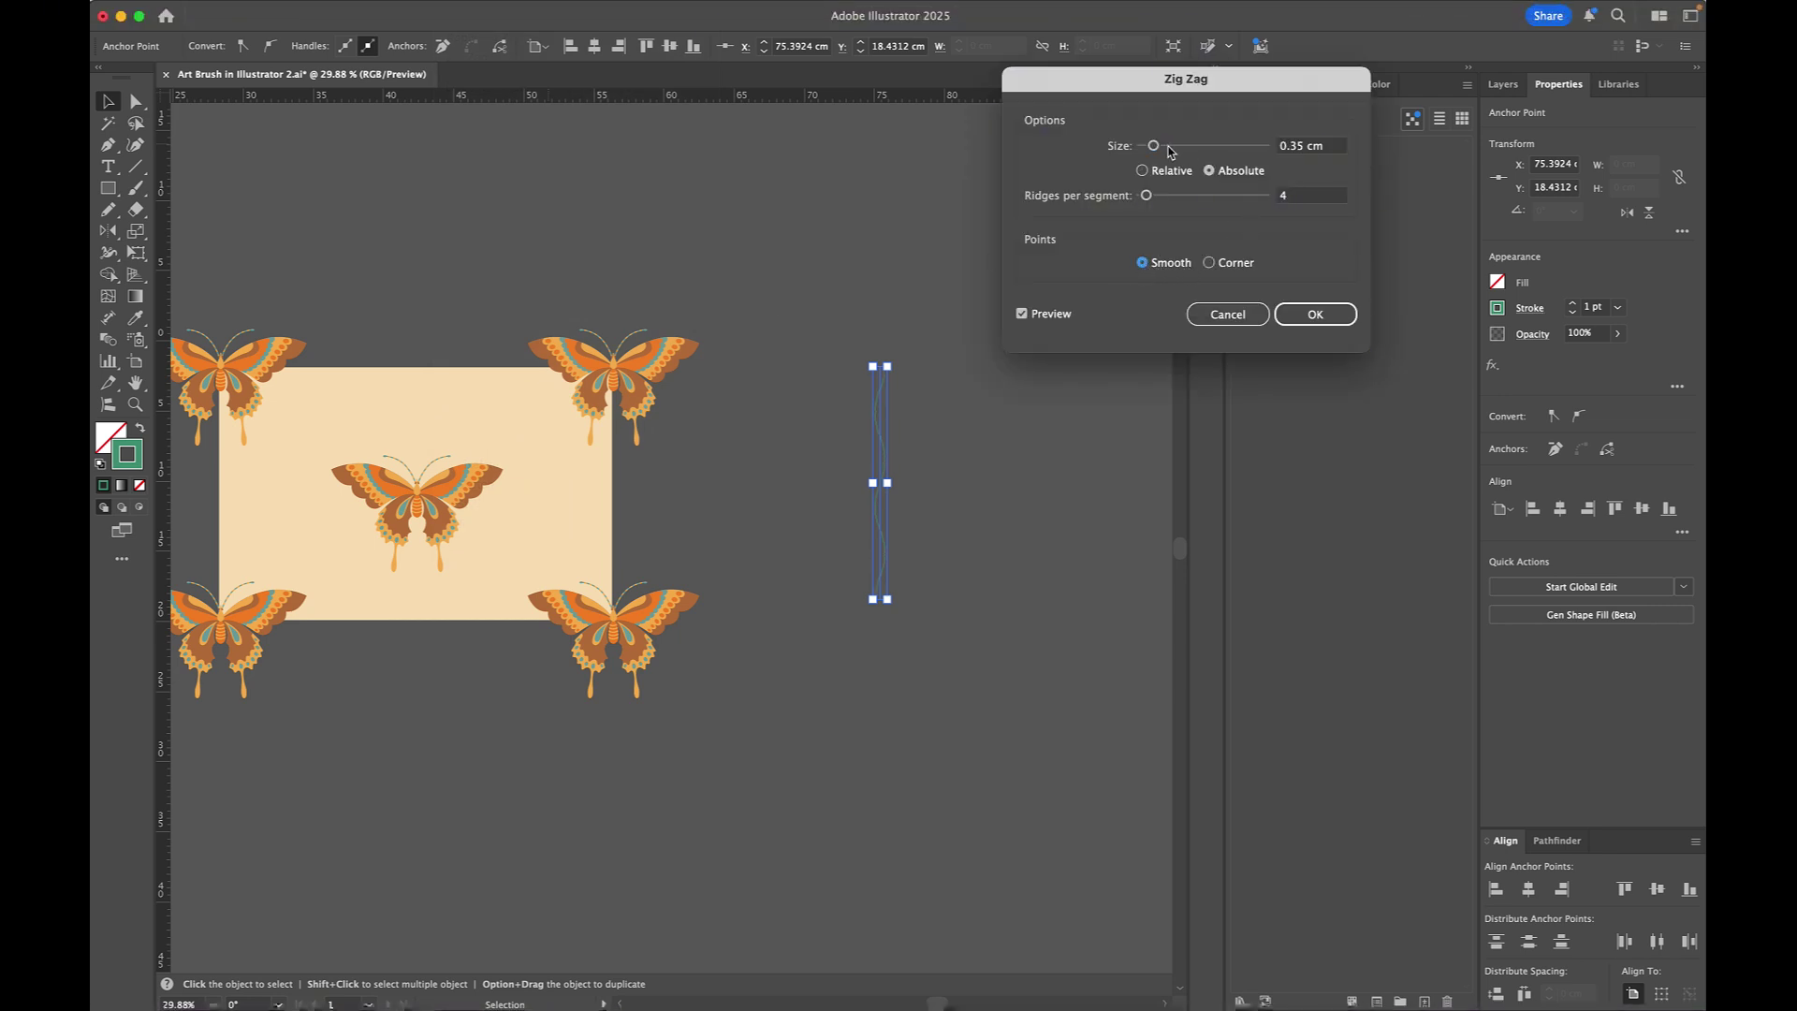
left_click_drag(1168, 146, 1185, 146)
key("Tab")
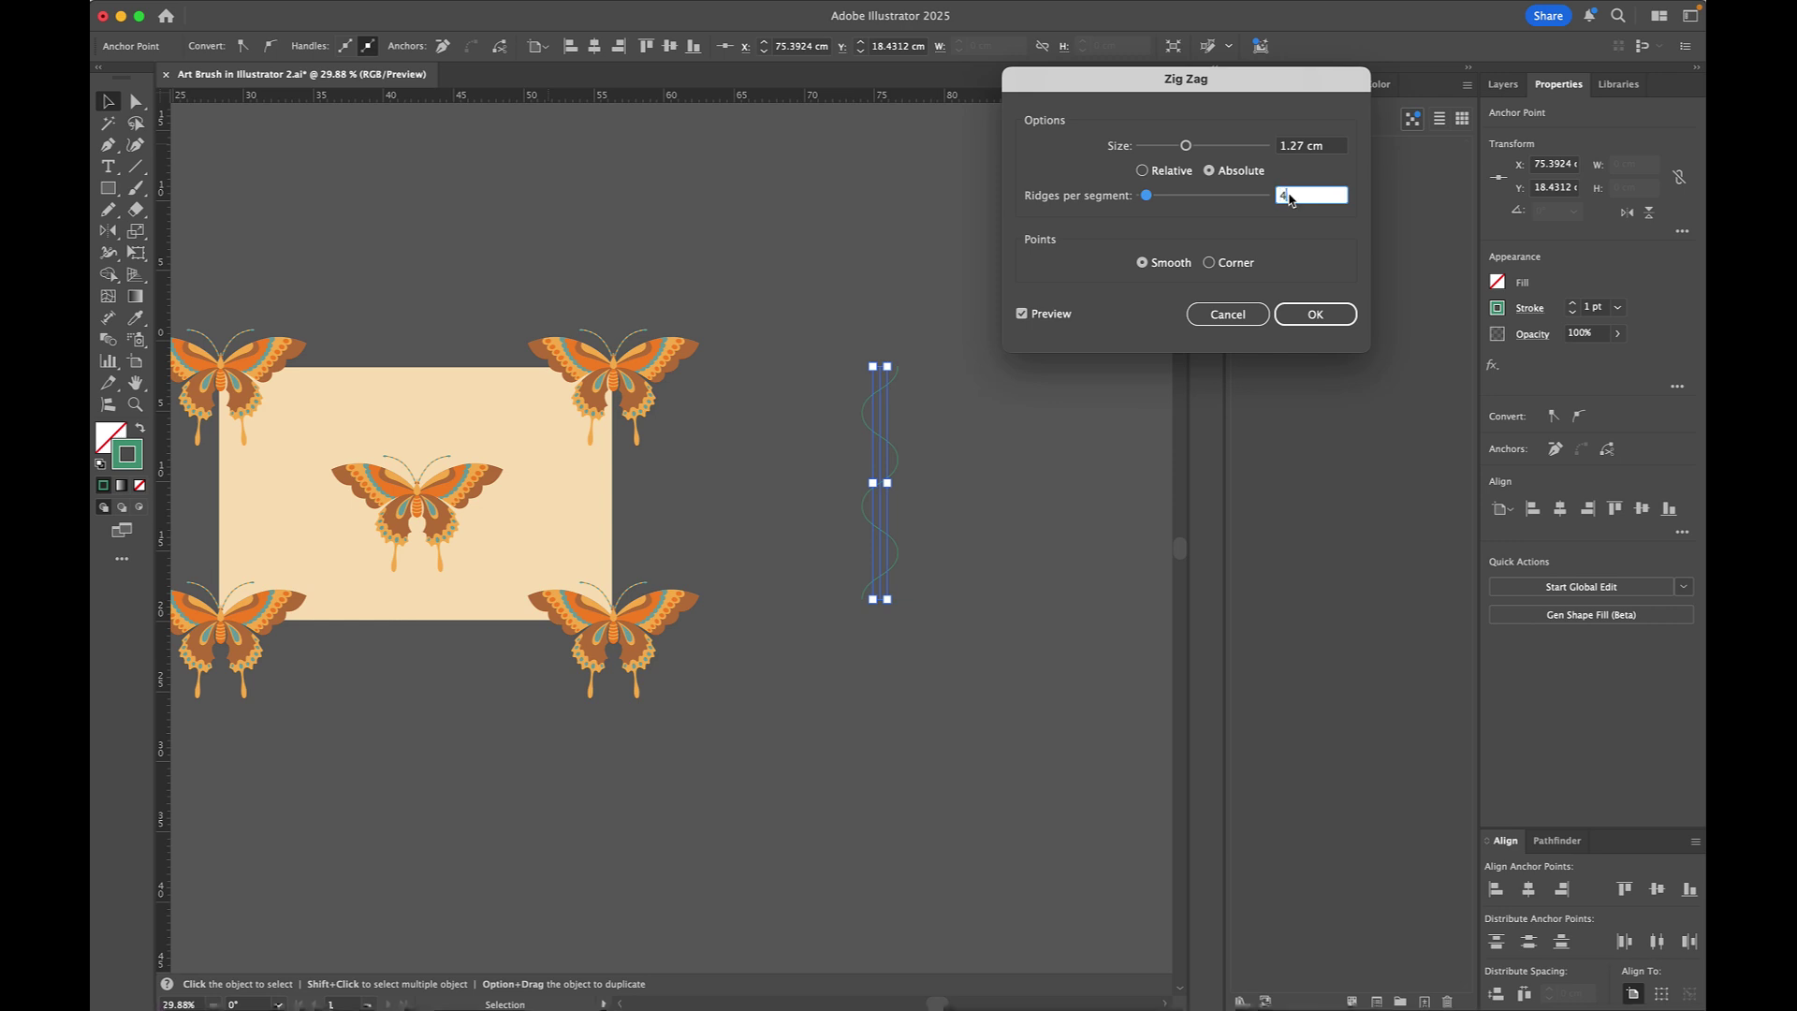
key("Tab")
type("1")
key("Tab")
left_click(1291, 147)
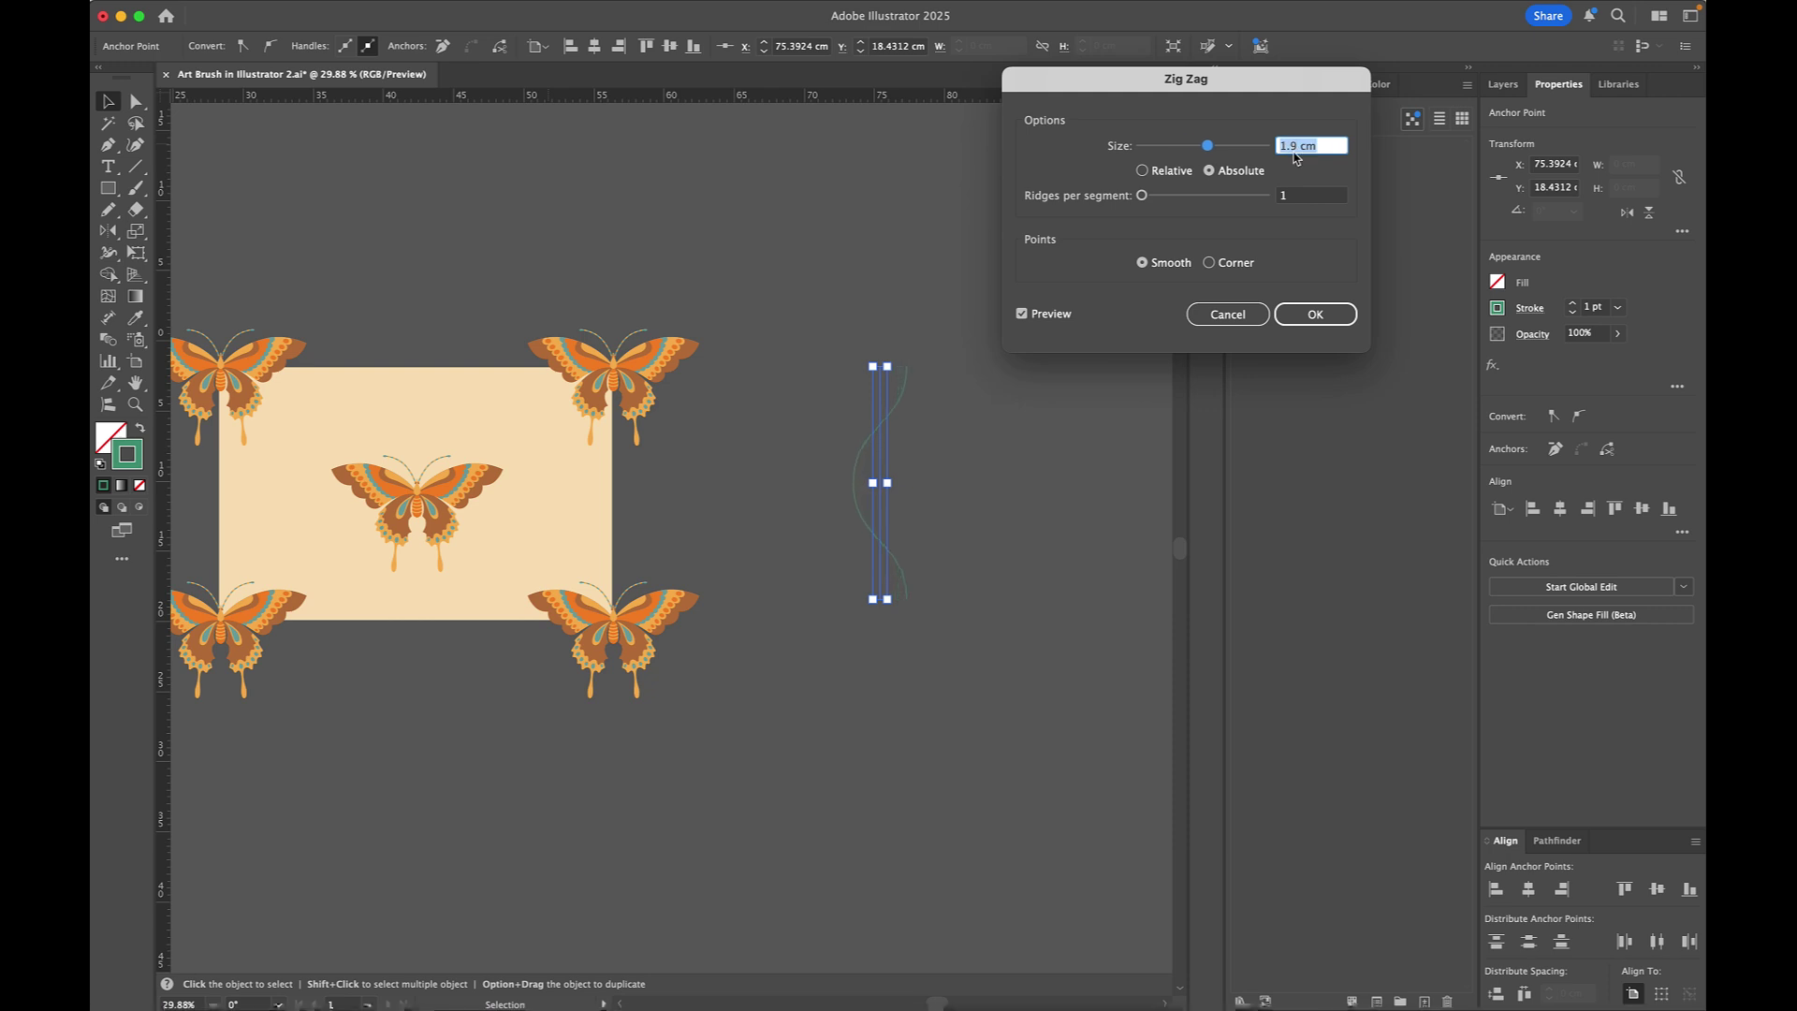
left_click(1308, 313)
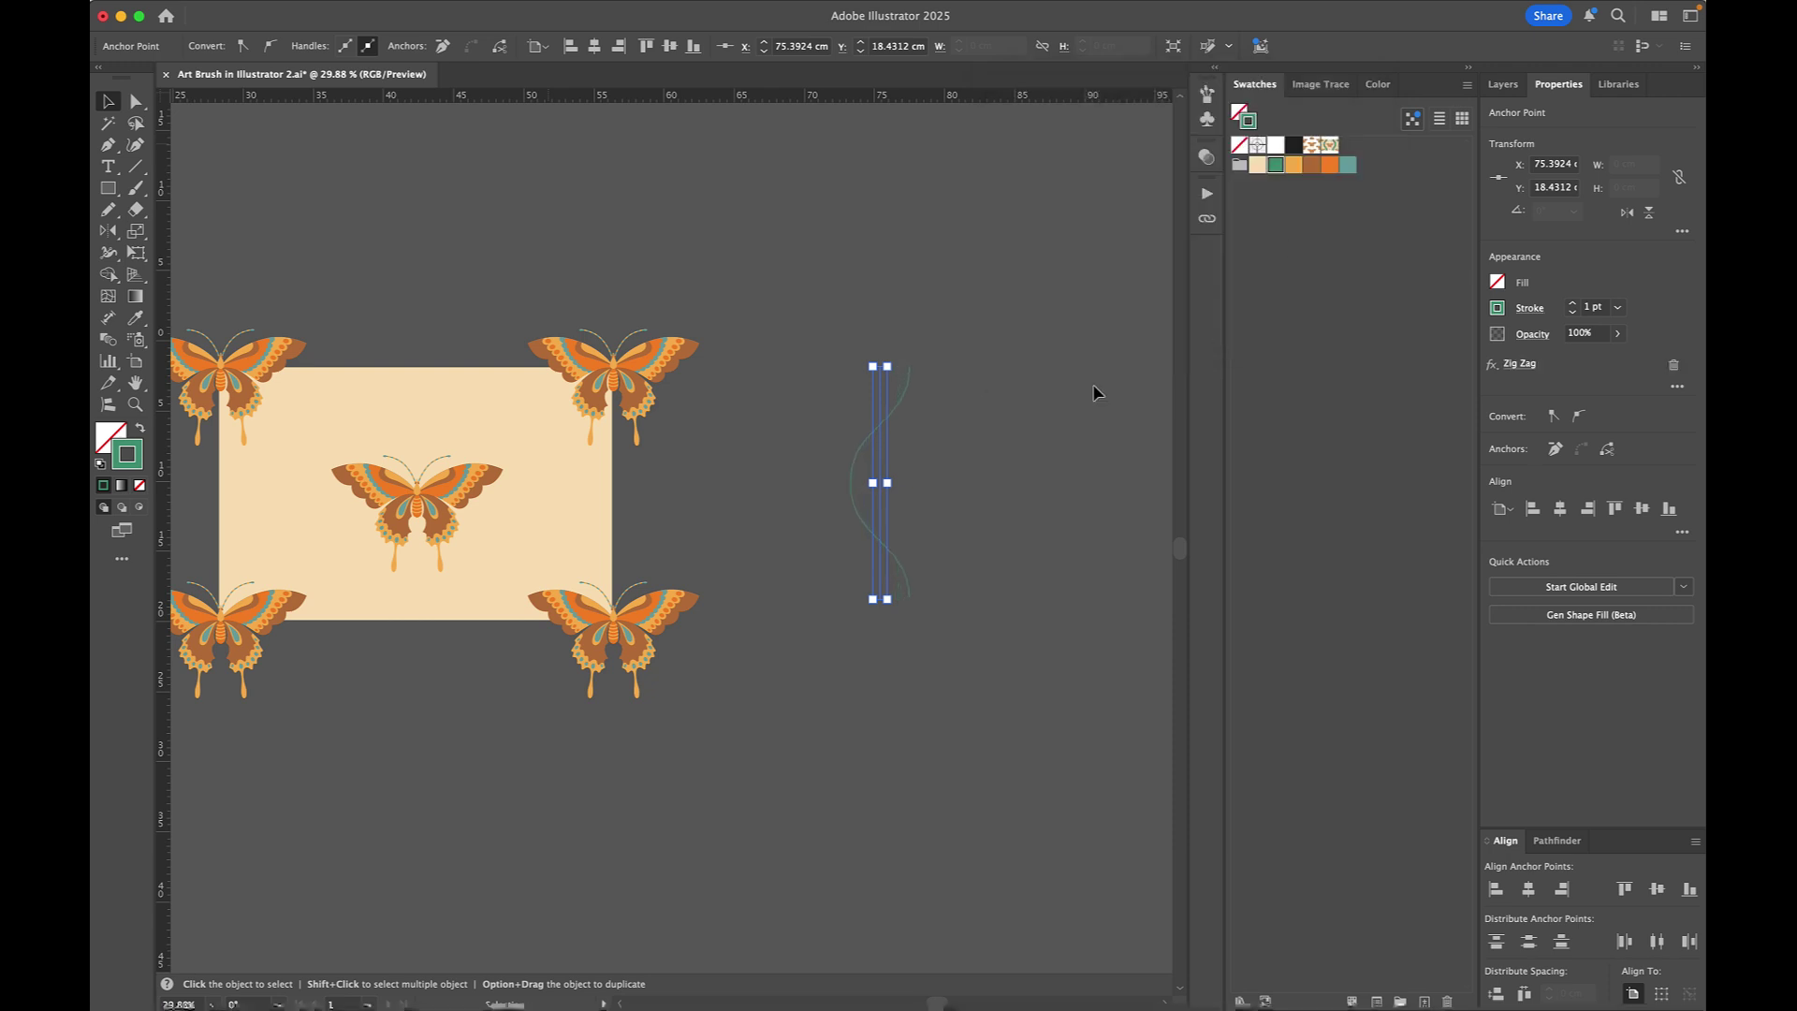
Step: Apply the green leaf pattern brush to the wavy line and collapse the brush list
left_click(1208, 95)
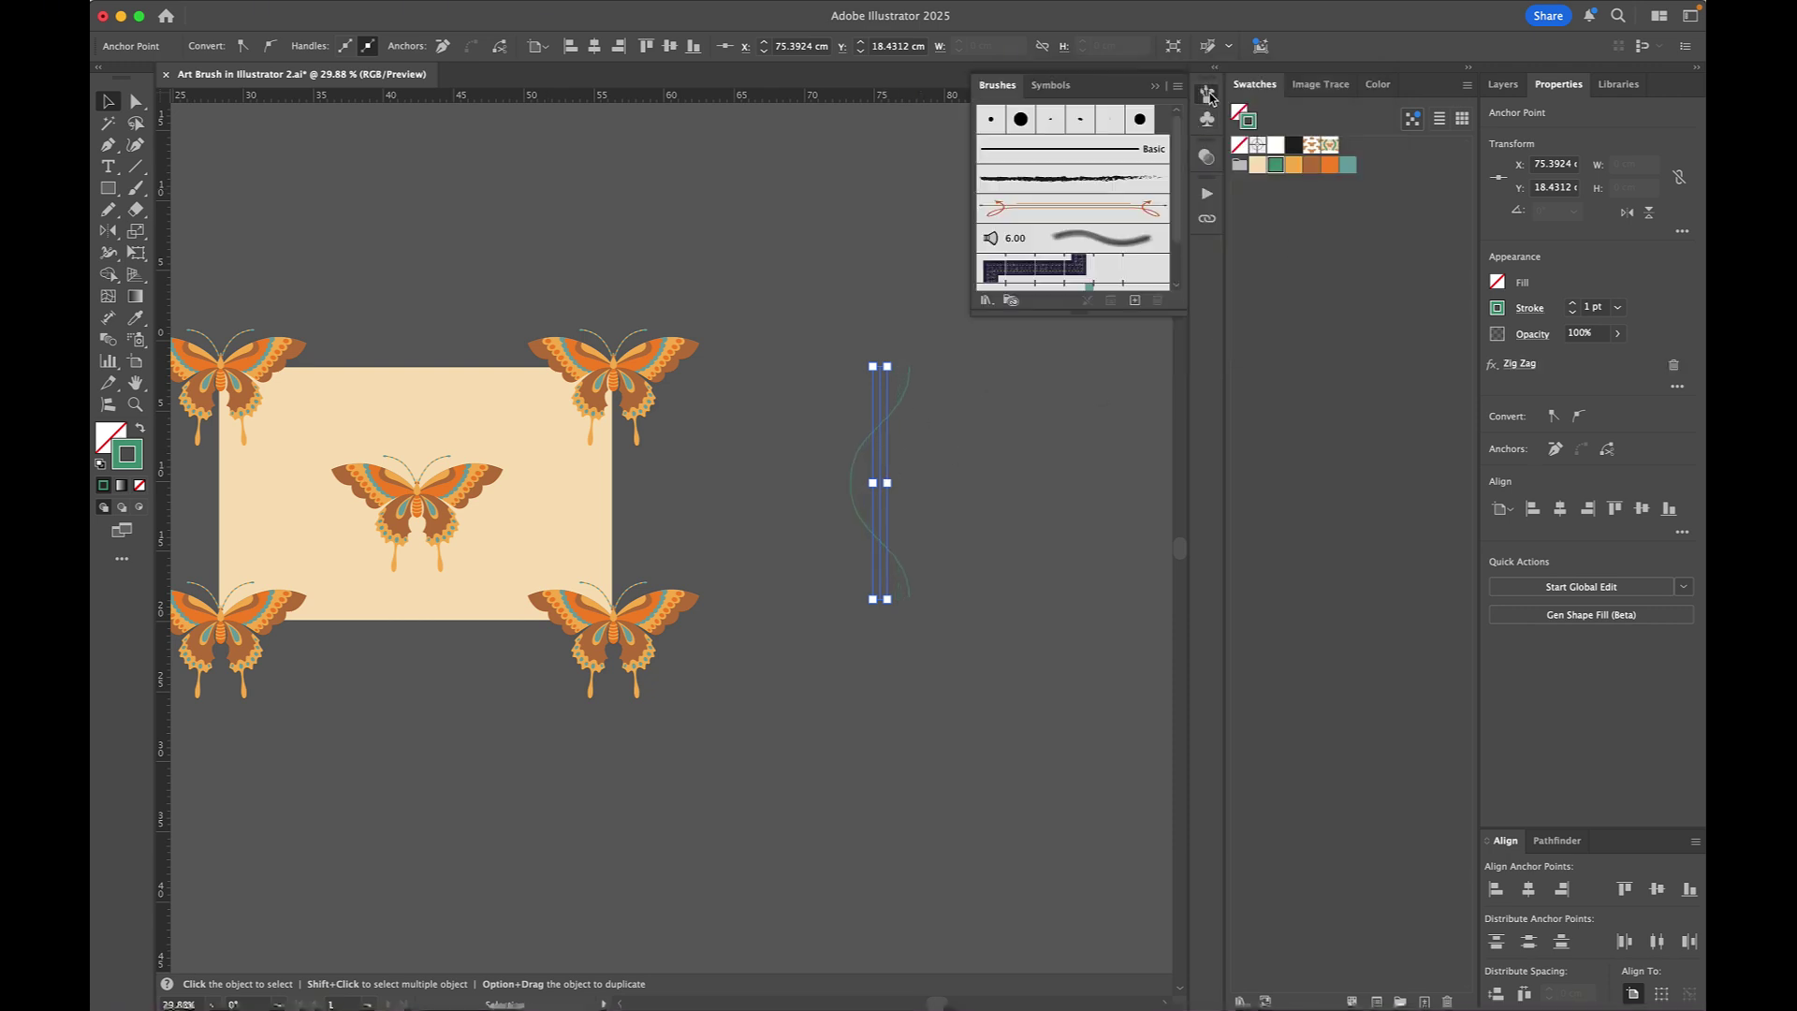
scroll(1104, 239, "down", 2)
left_click(1056, 277)
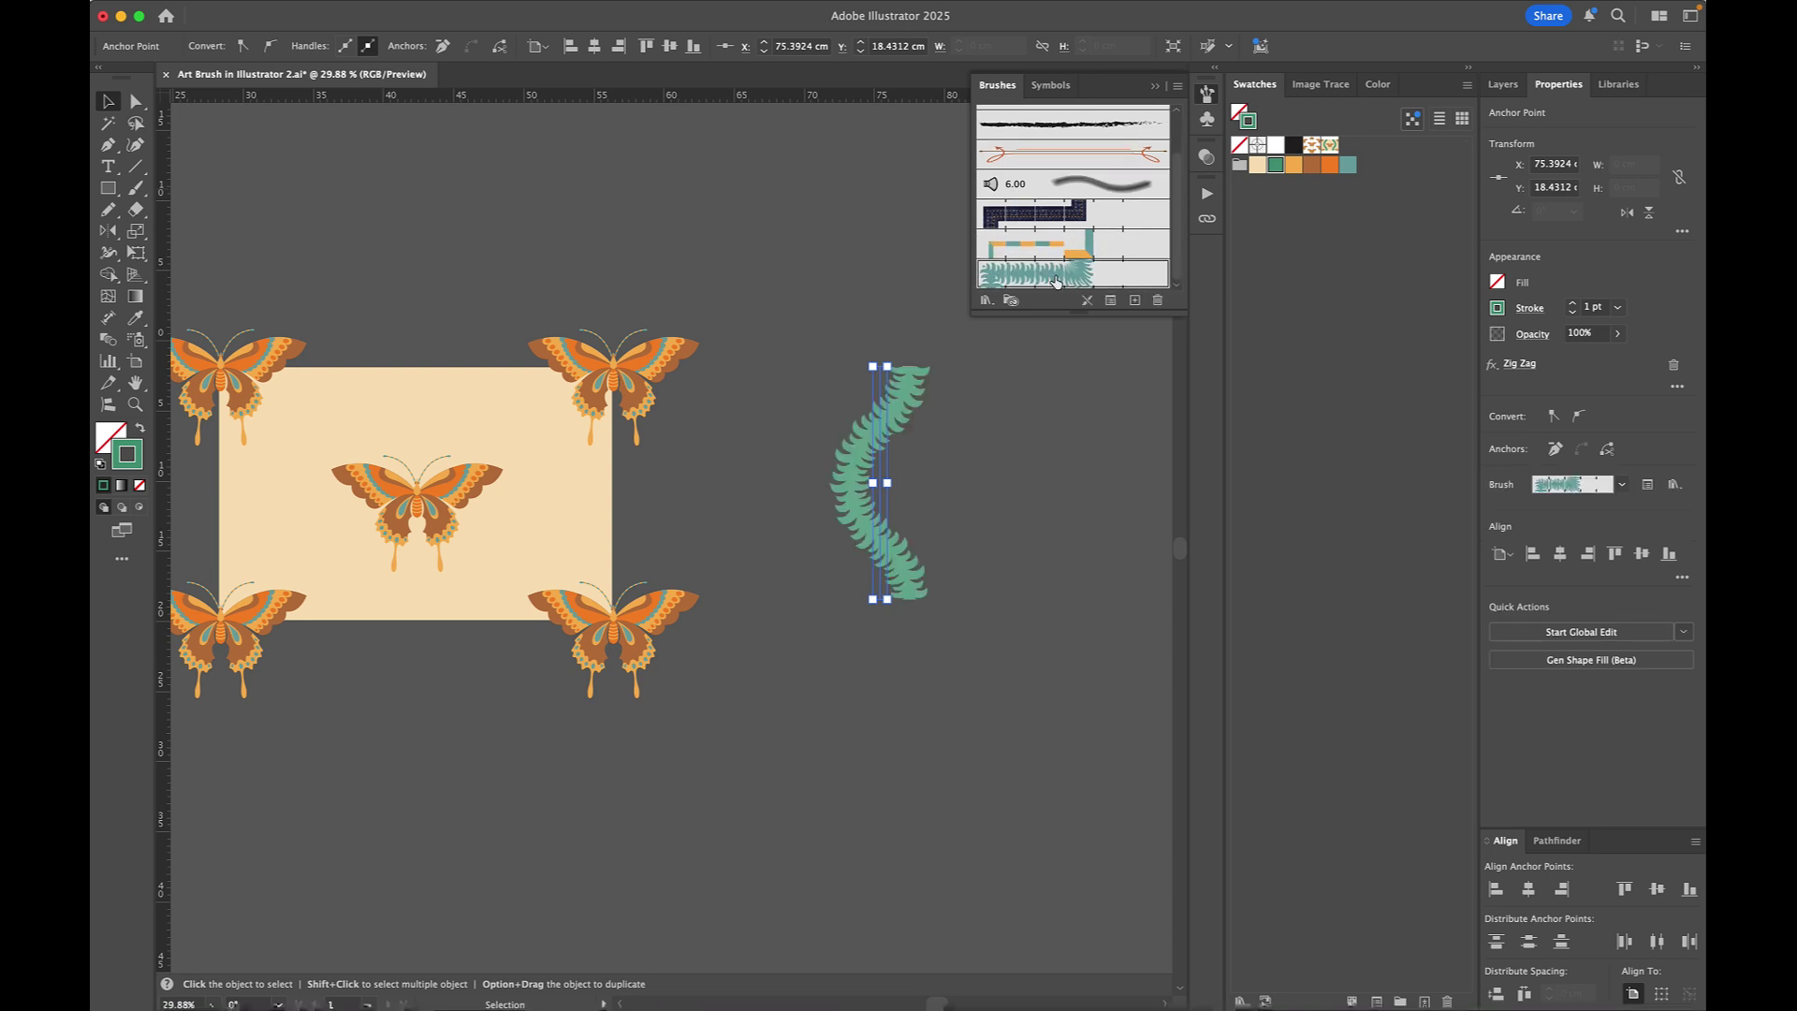
left_click(1157, 87)
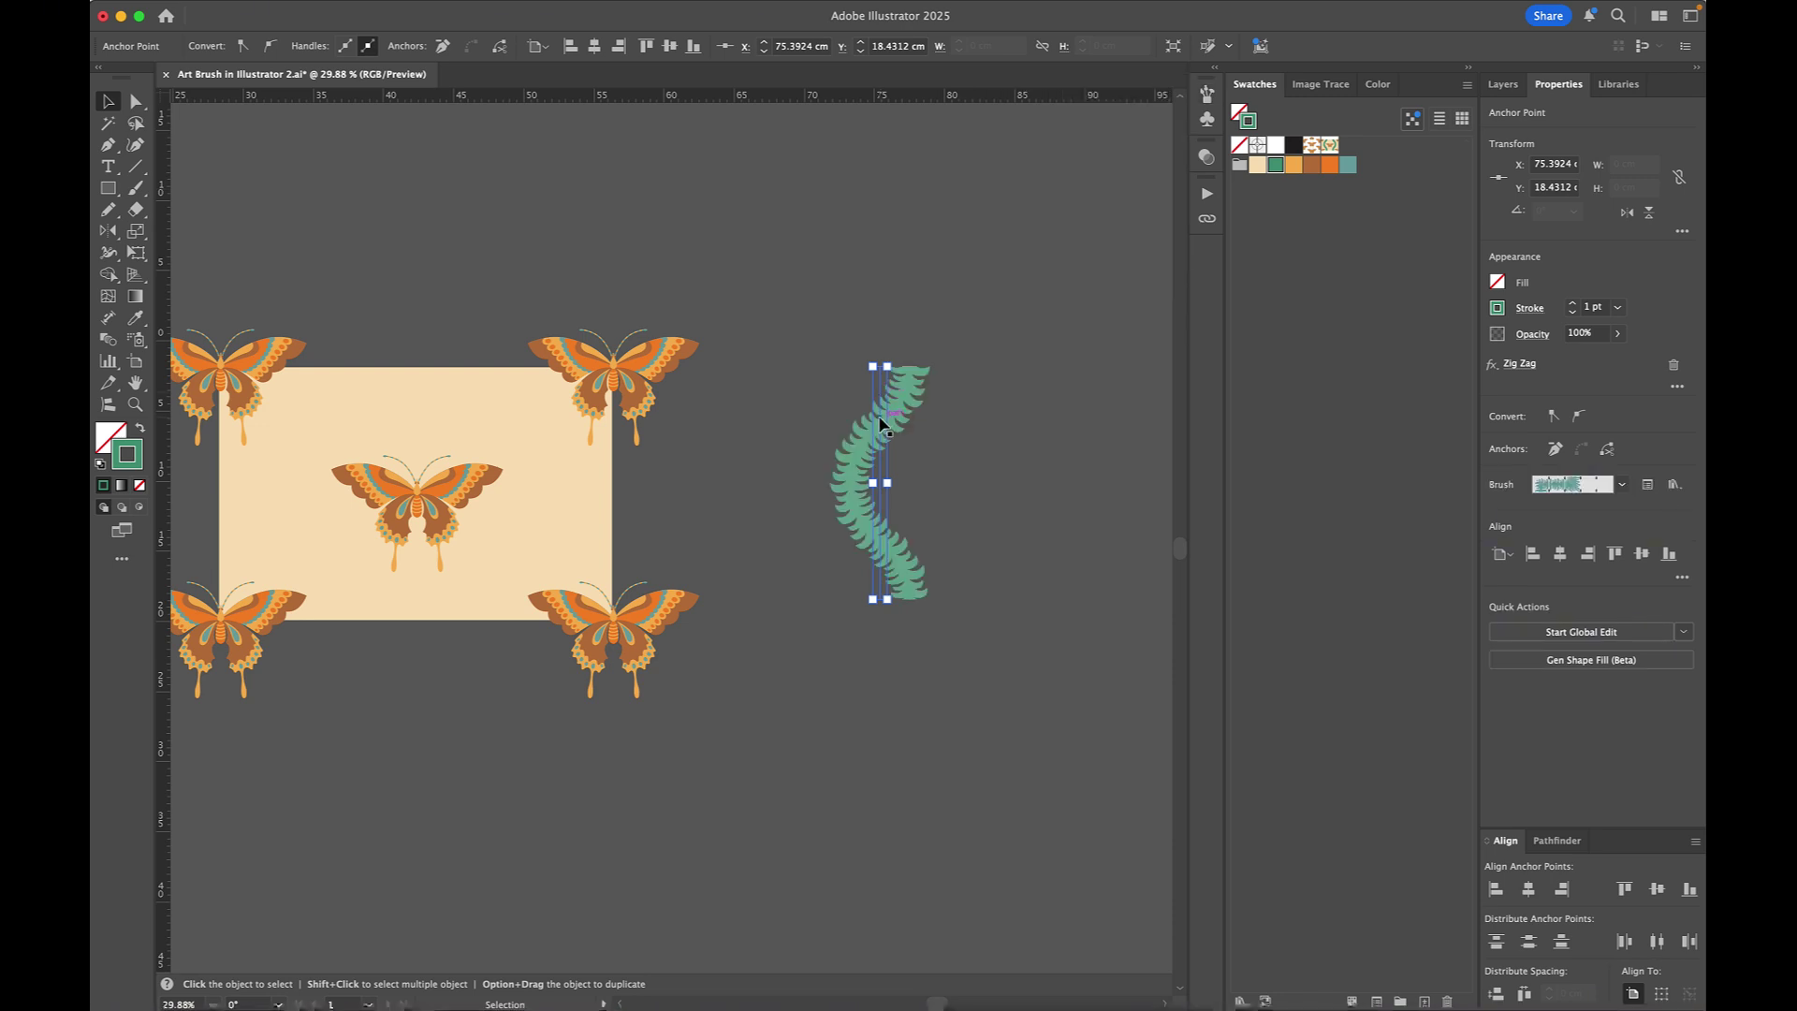
Step: Move the leaf vine onto the cream tile between the left and centre butterflies and stretch it to about 18.1 cm high
left_click_drag(879, 423, 312, 408)
key("v")
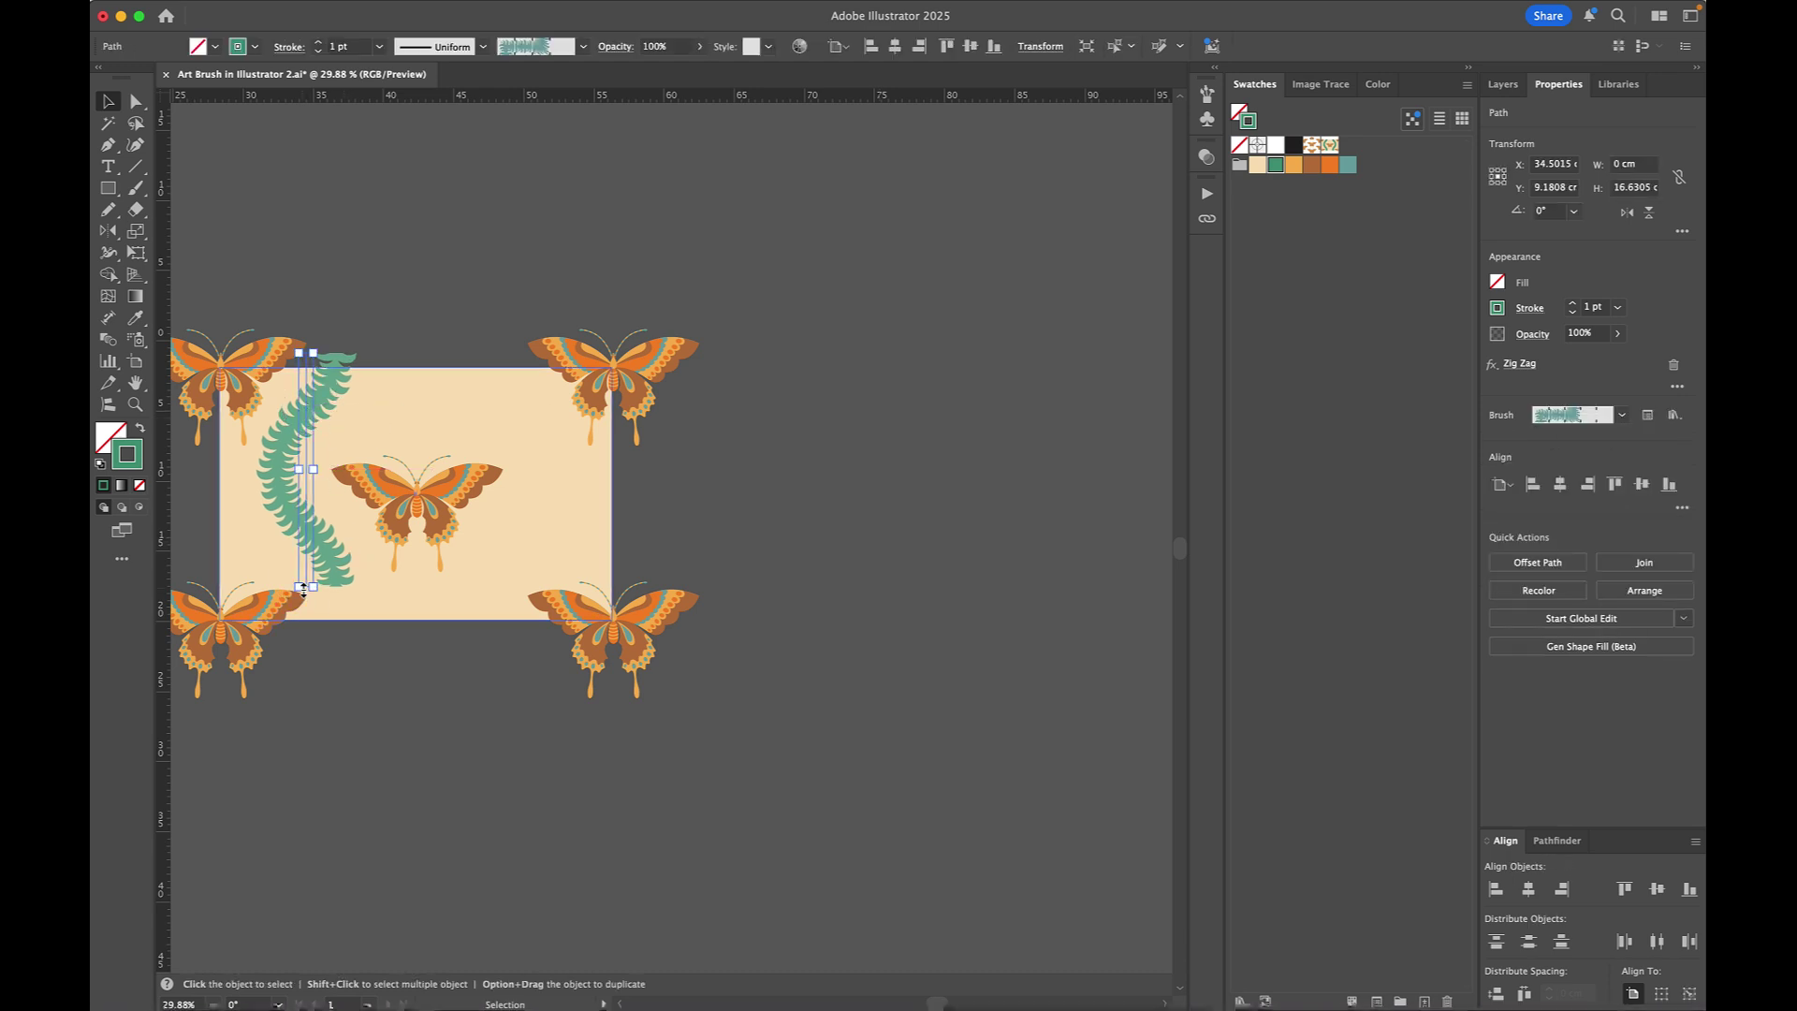
left_click_drag(303, 590, 303, 606)
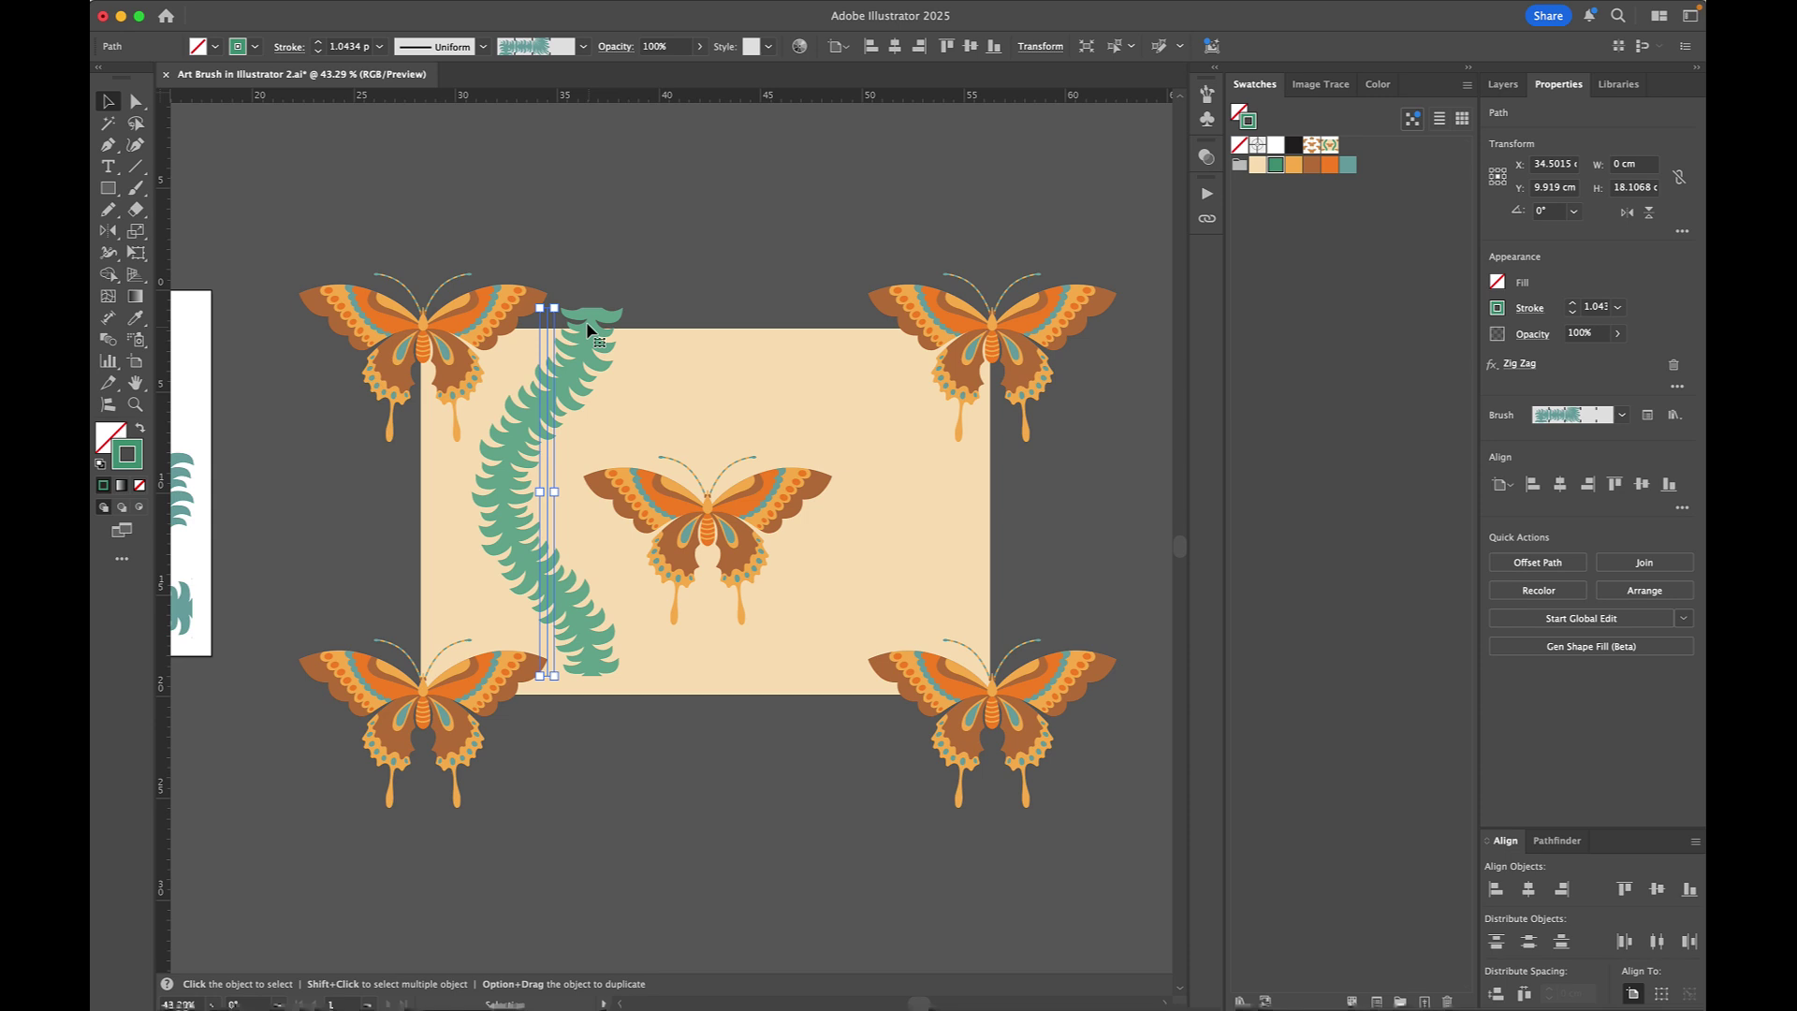
Step: Expand the appearance of the leaf vine into editable shapes
mouse_move(452, 7)
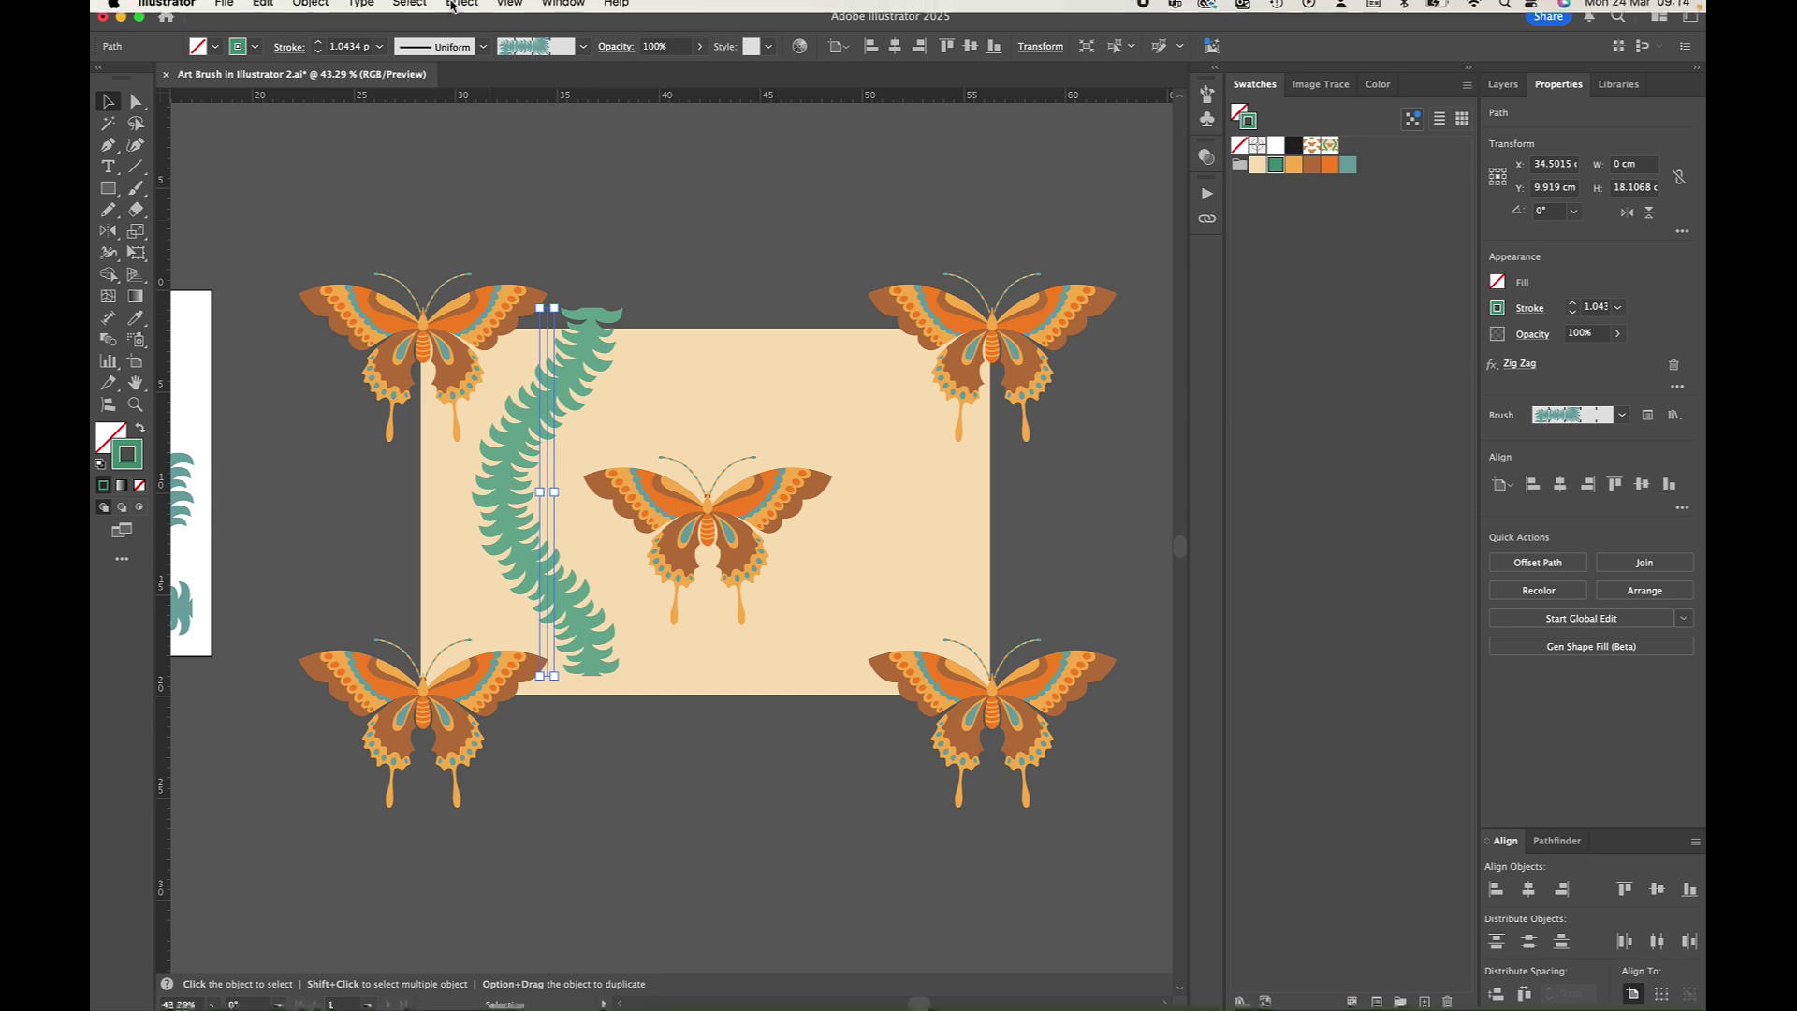
left_click(309, 10)
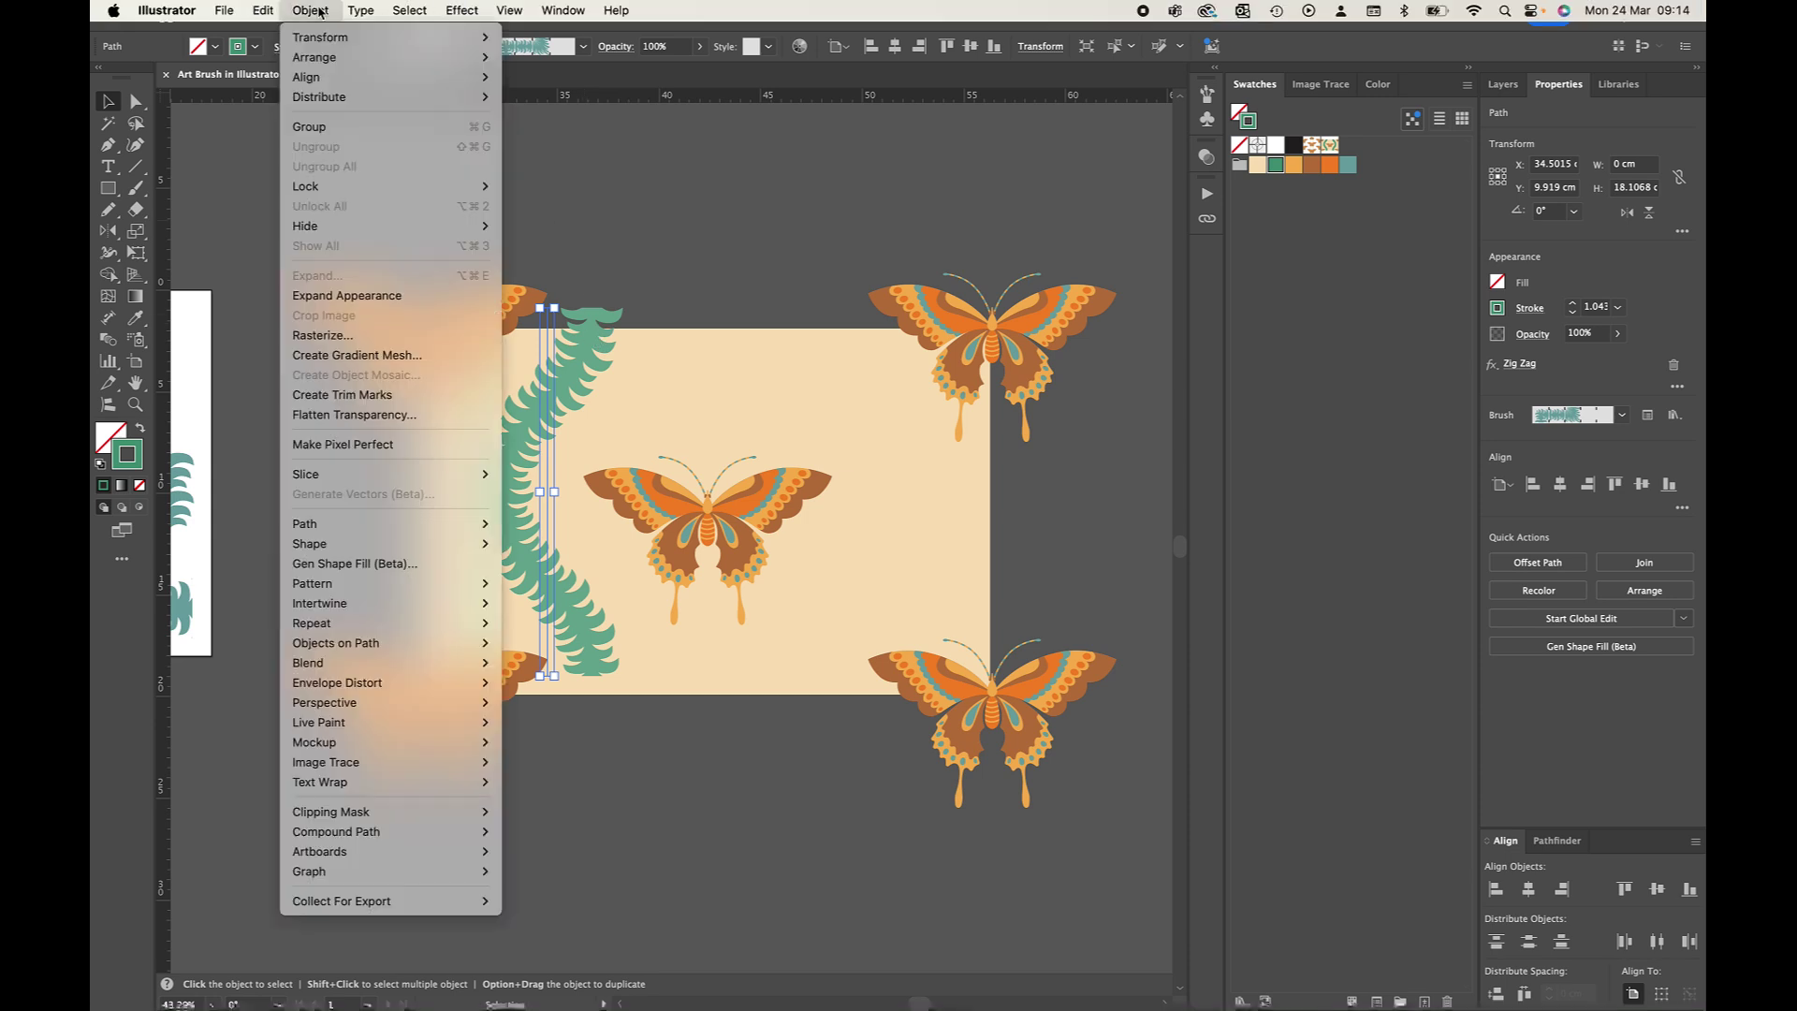
left_click(354, 295)
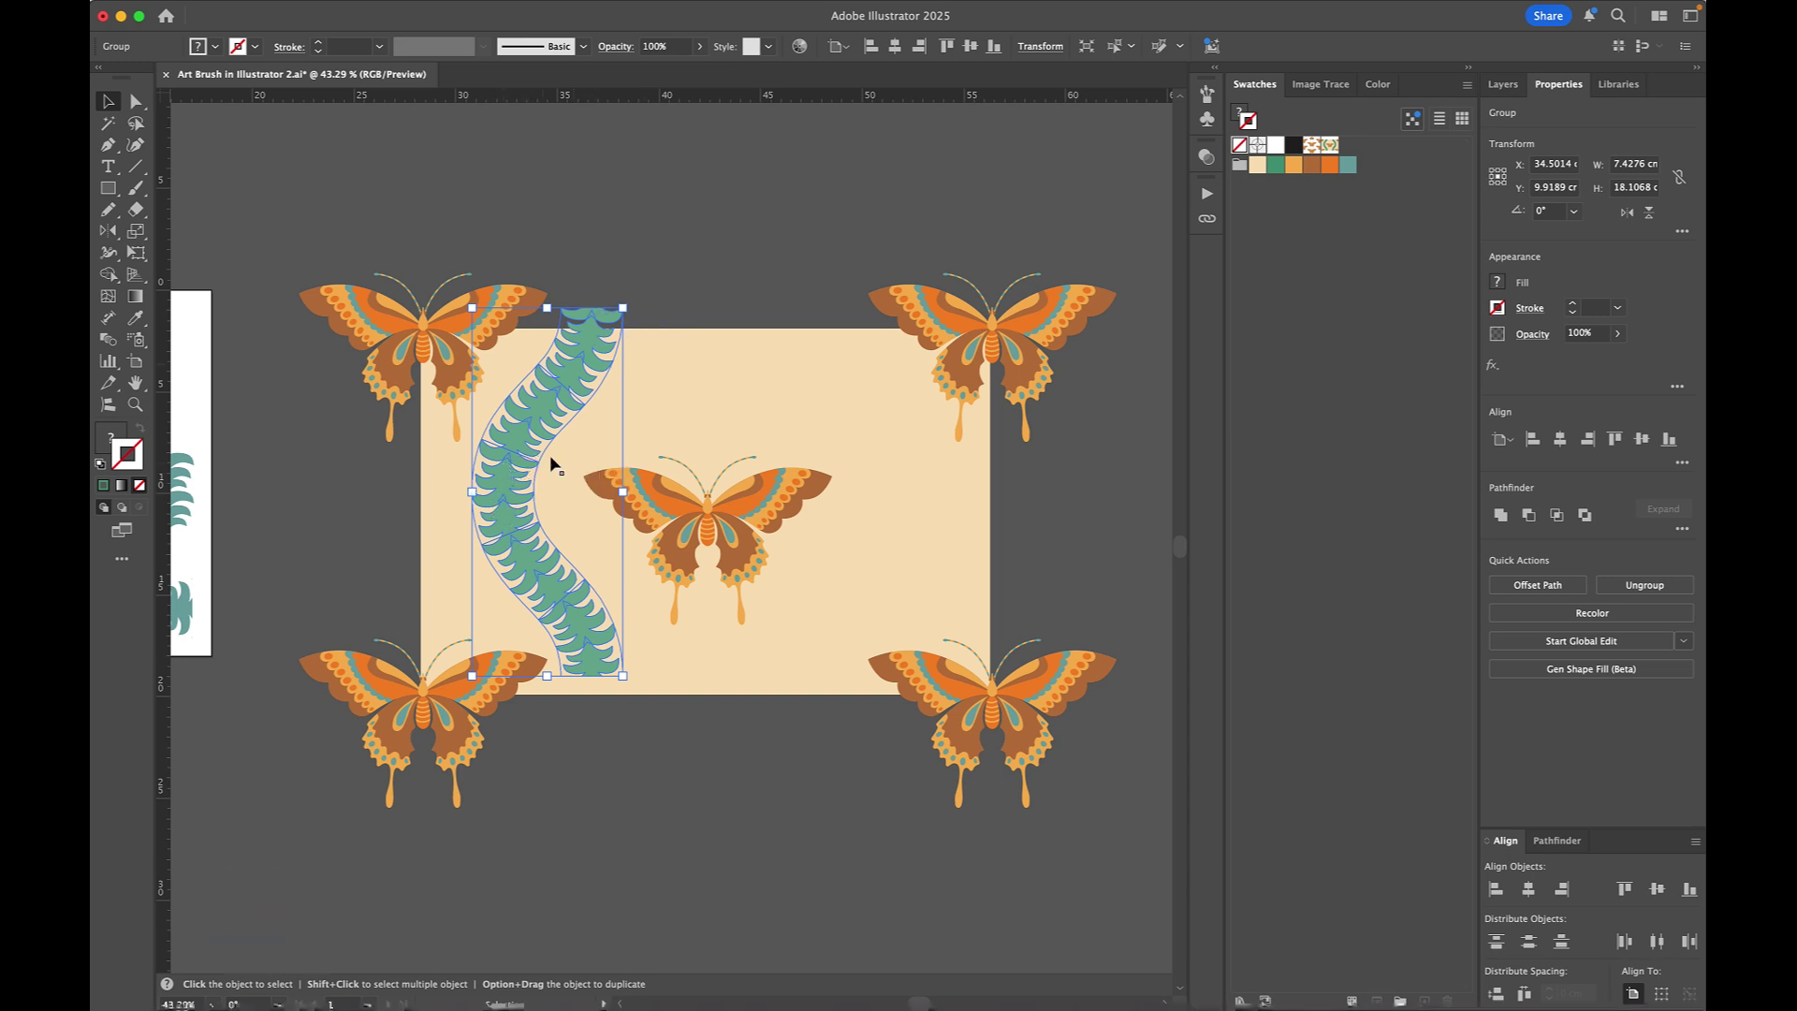
Step: Create a mirrored copy of the leaf vine with Reflect across the vertical axis
key("o")
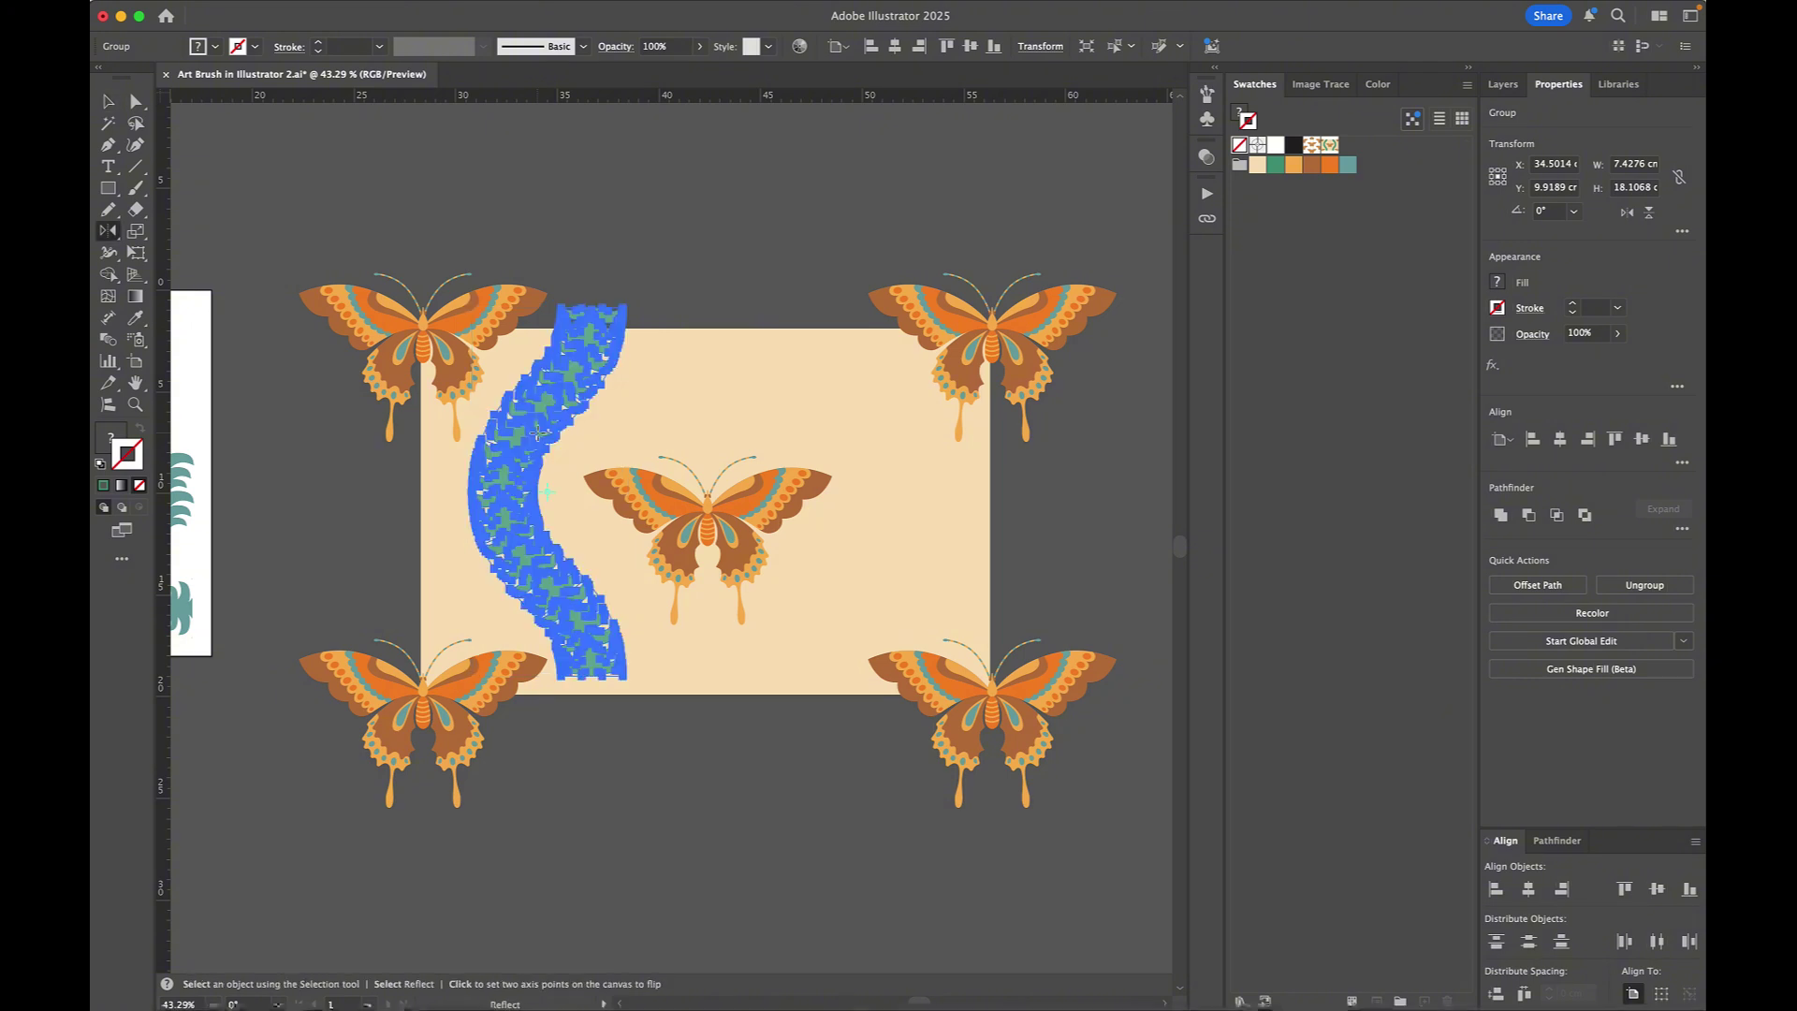
key("Return")
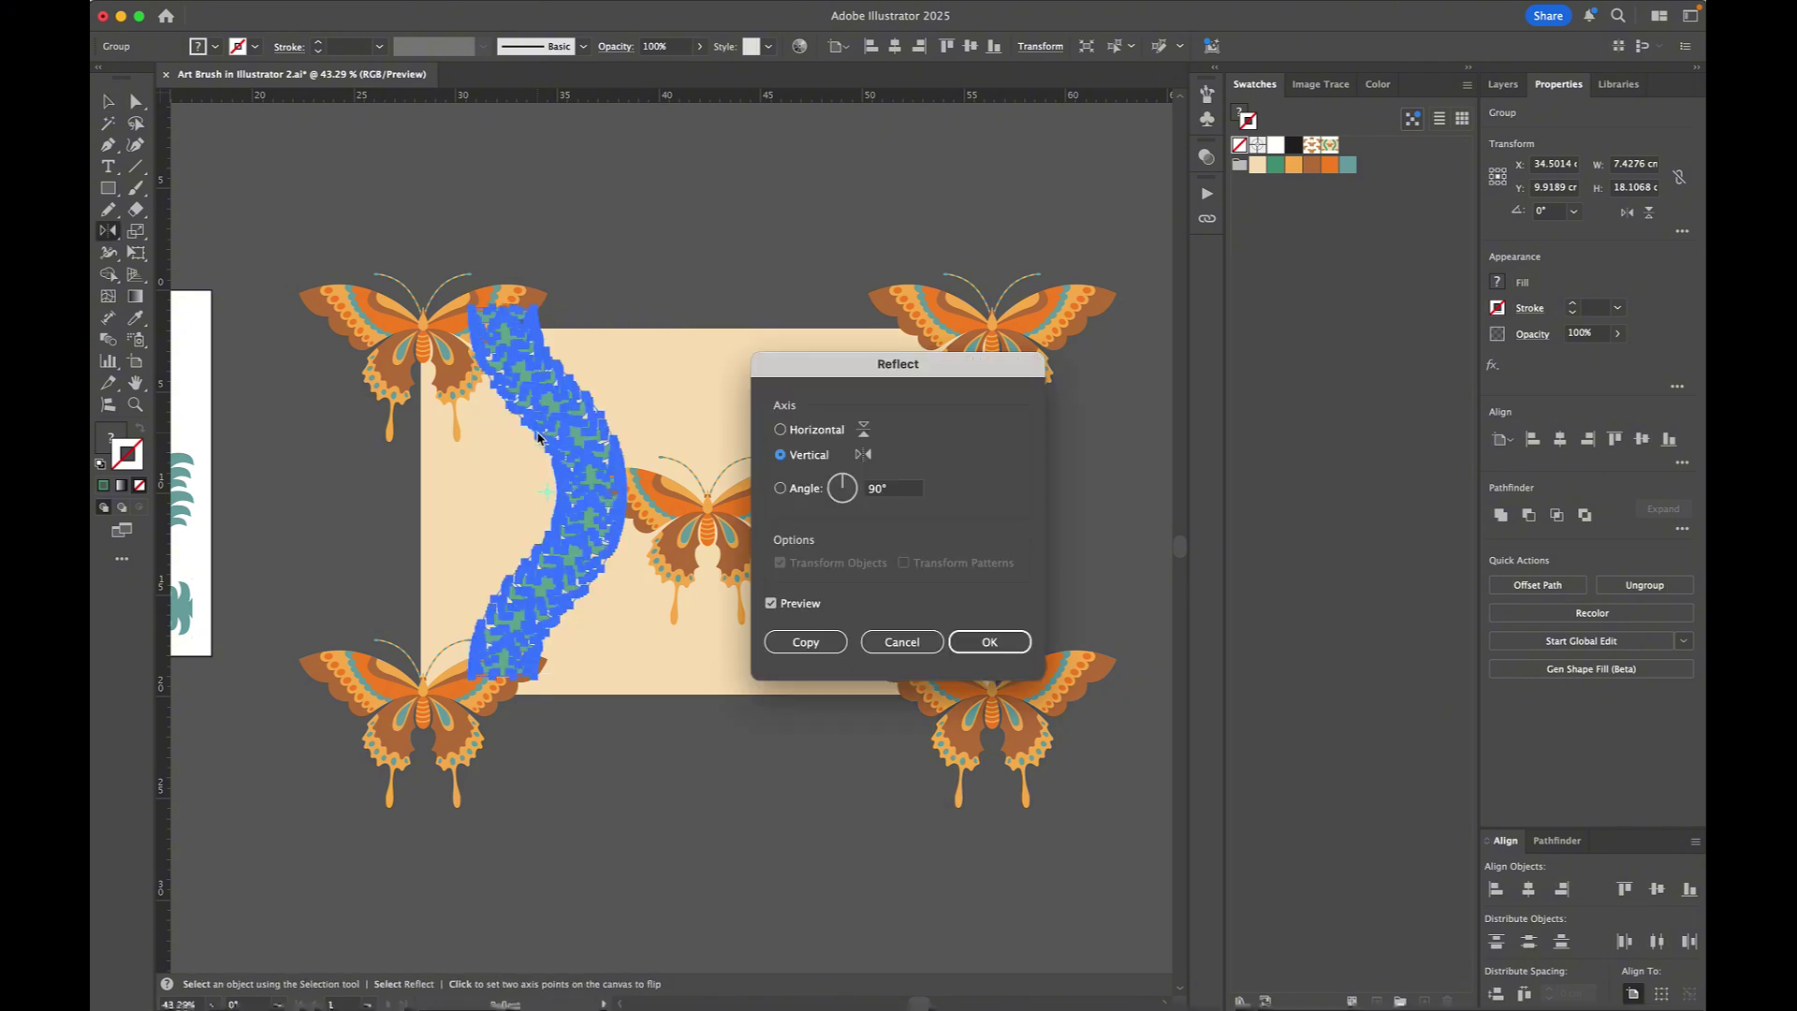
left_click(804, 642)
key("v")
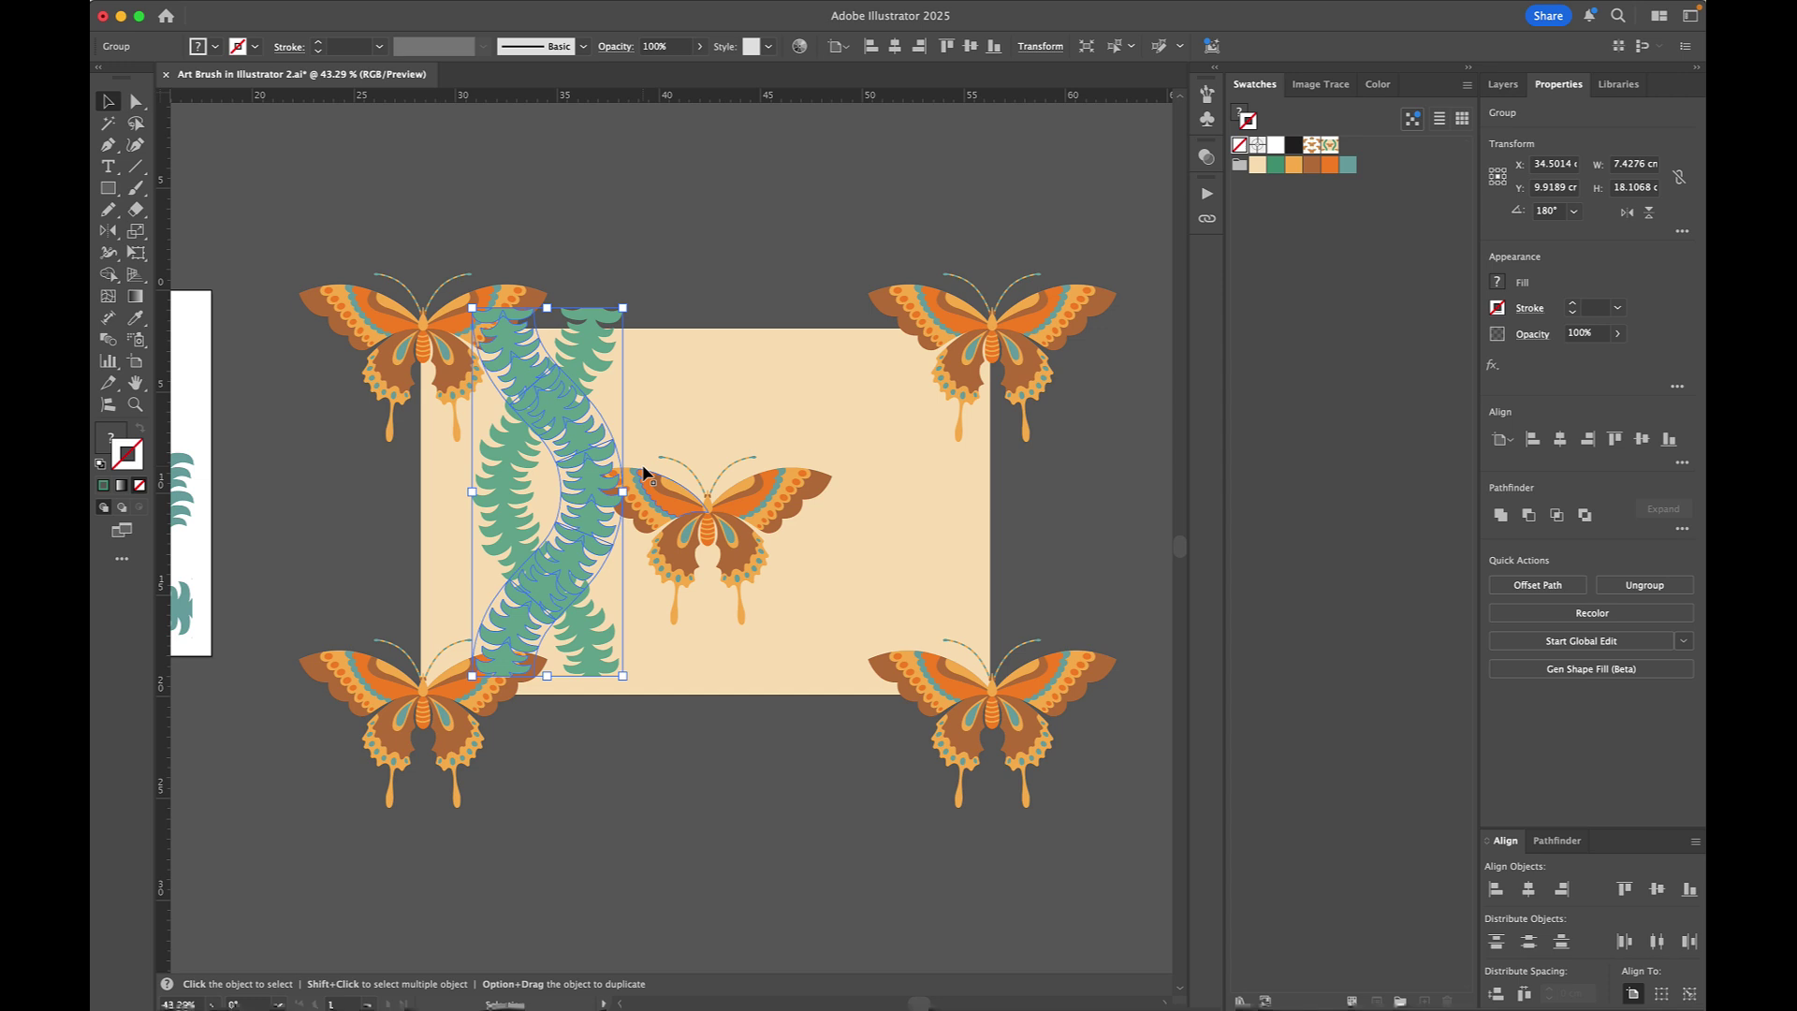
Step: Move the mirrored vine horizontally to the other side of the centre butterfly, at about X 50.17 cm
key("Right")
key("Right")
key("Right")
key("Right")
key("Right")
key("Right")
key("Right")
key("Right")
key("Right")
key("Right")
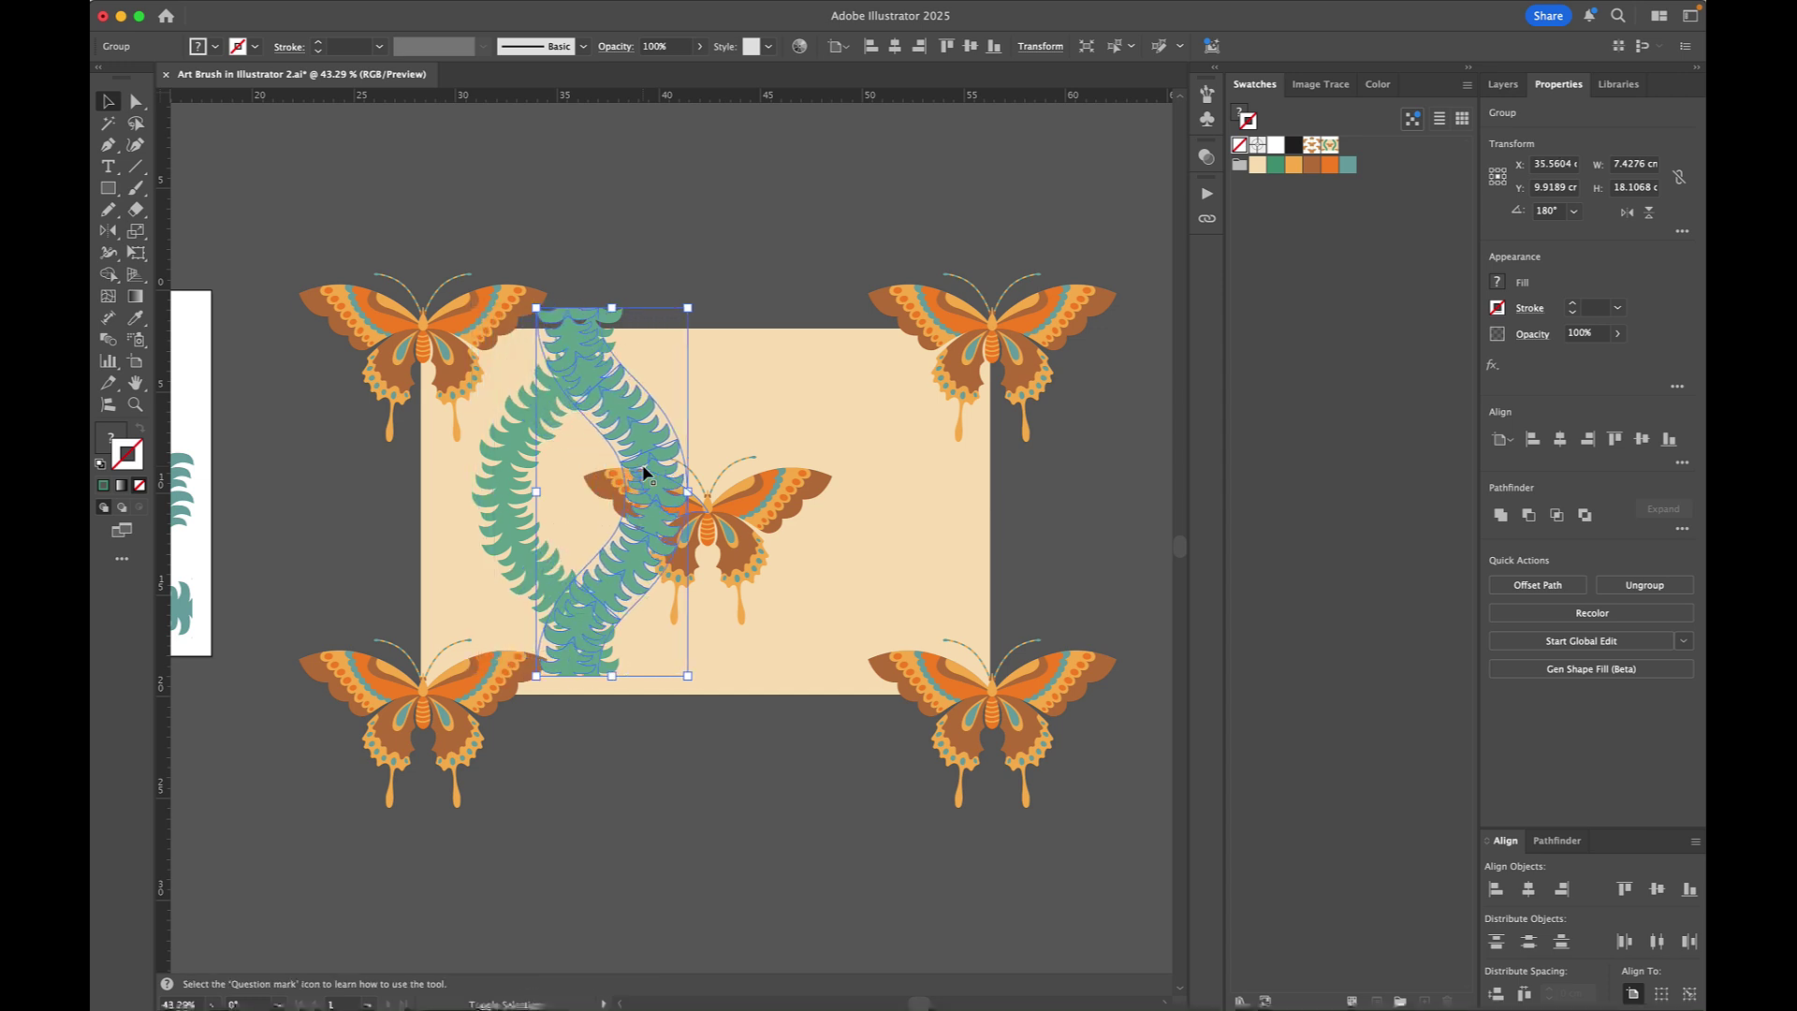
key("Right")
key("Right")
key("Right")
key("Right")
key("Right")
key("Right")
key("Right")
key("Right")
key("Right")
key("Right")
key("Right")
key("Right")
key("Right")
key("Right")
key("Right")
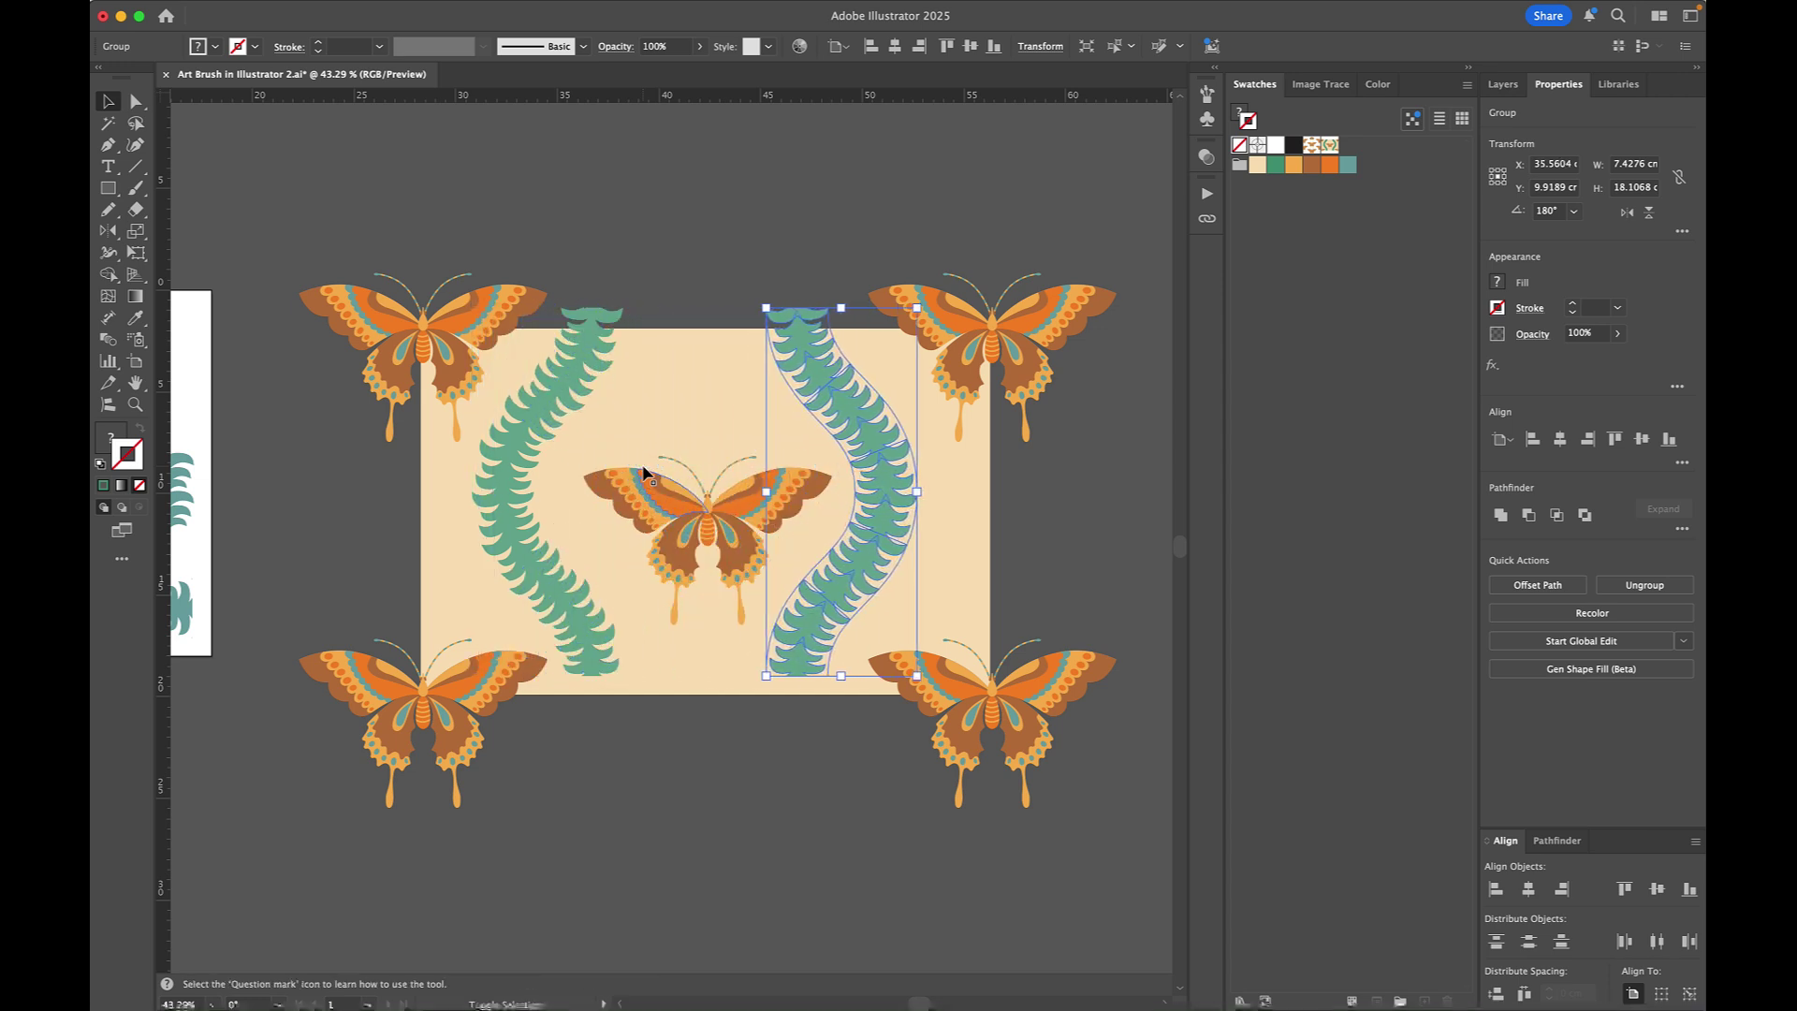
left_click(1119, 545)
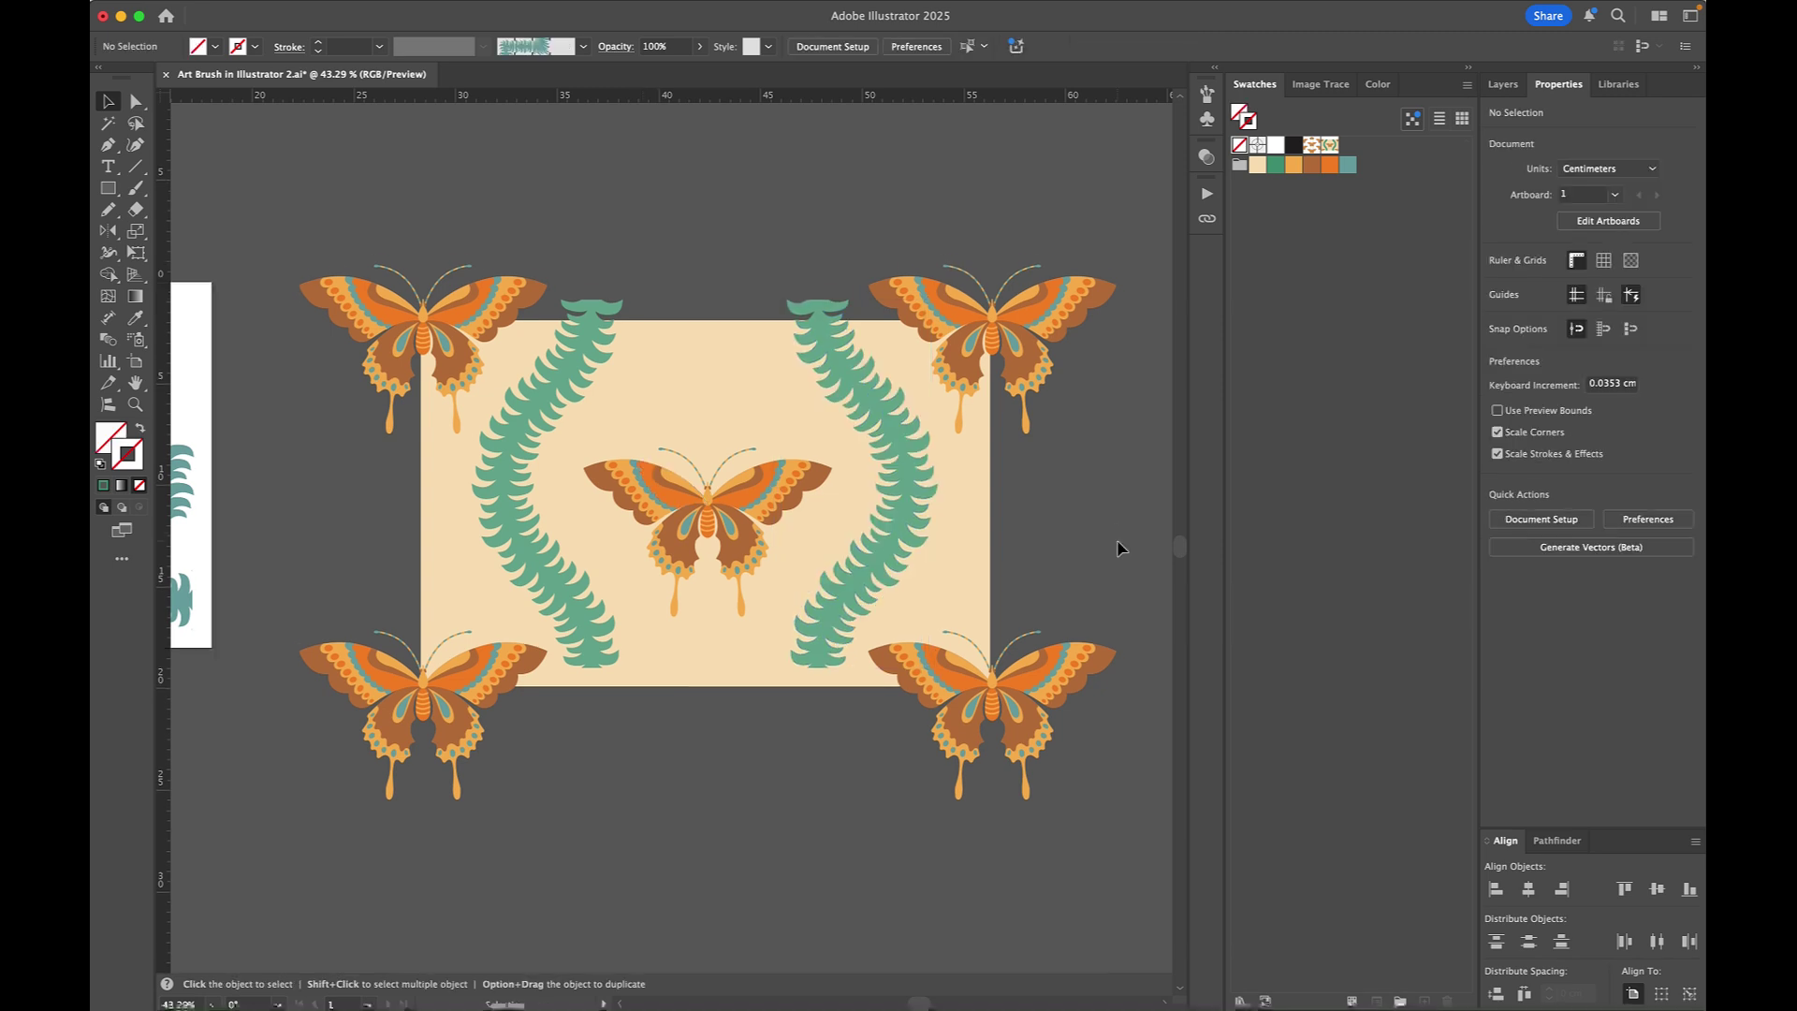
scroll(1118, 547, "down", 1)
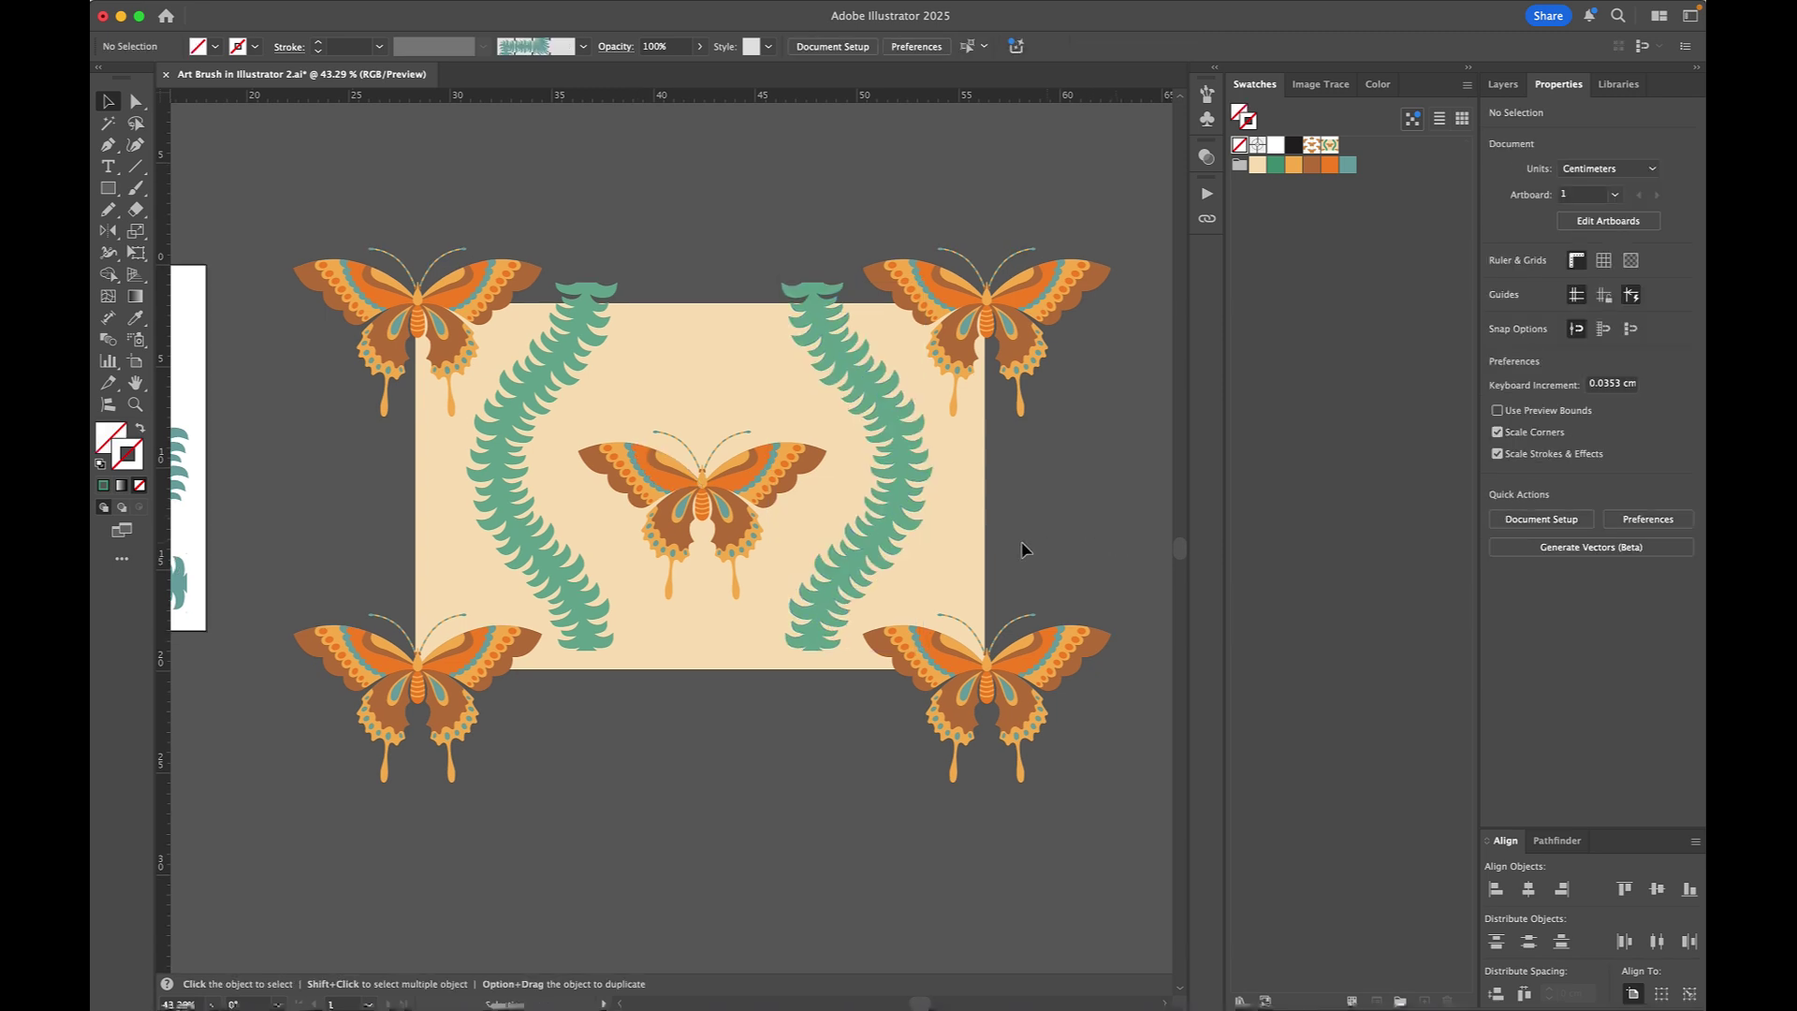
left_click(914, 520)
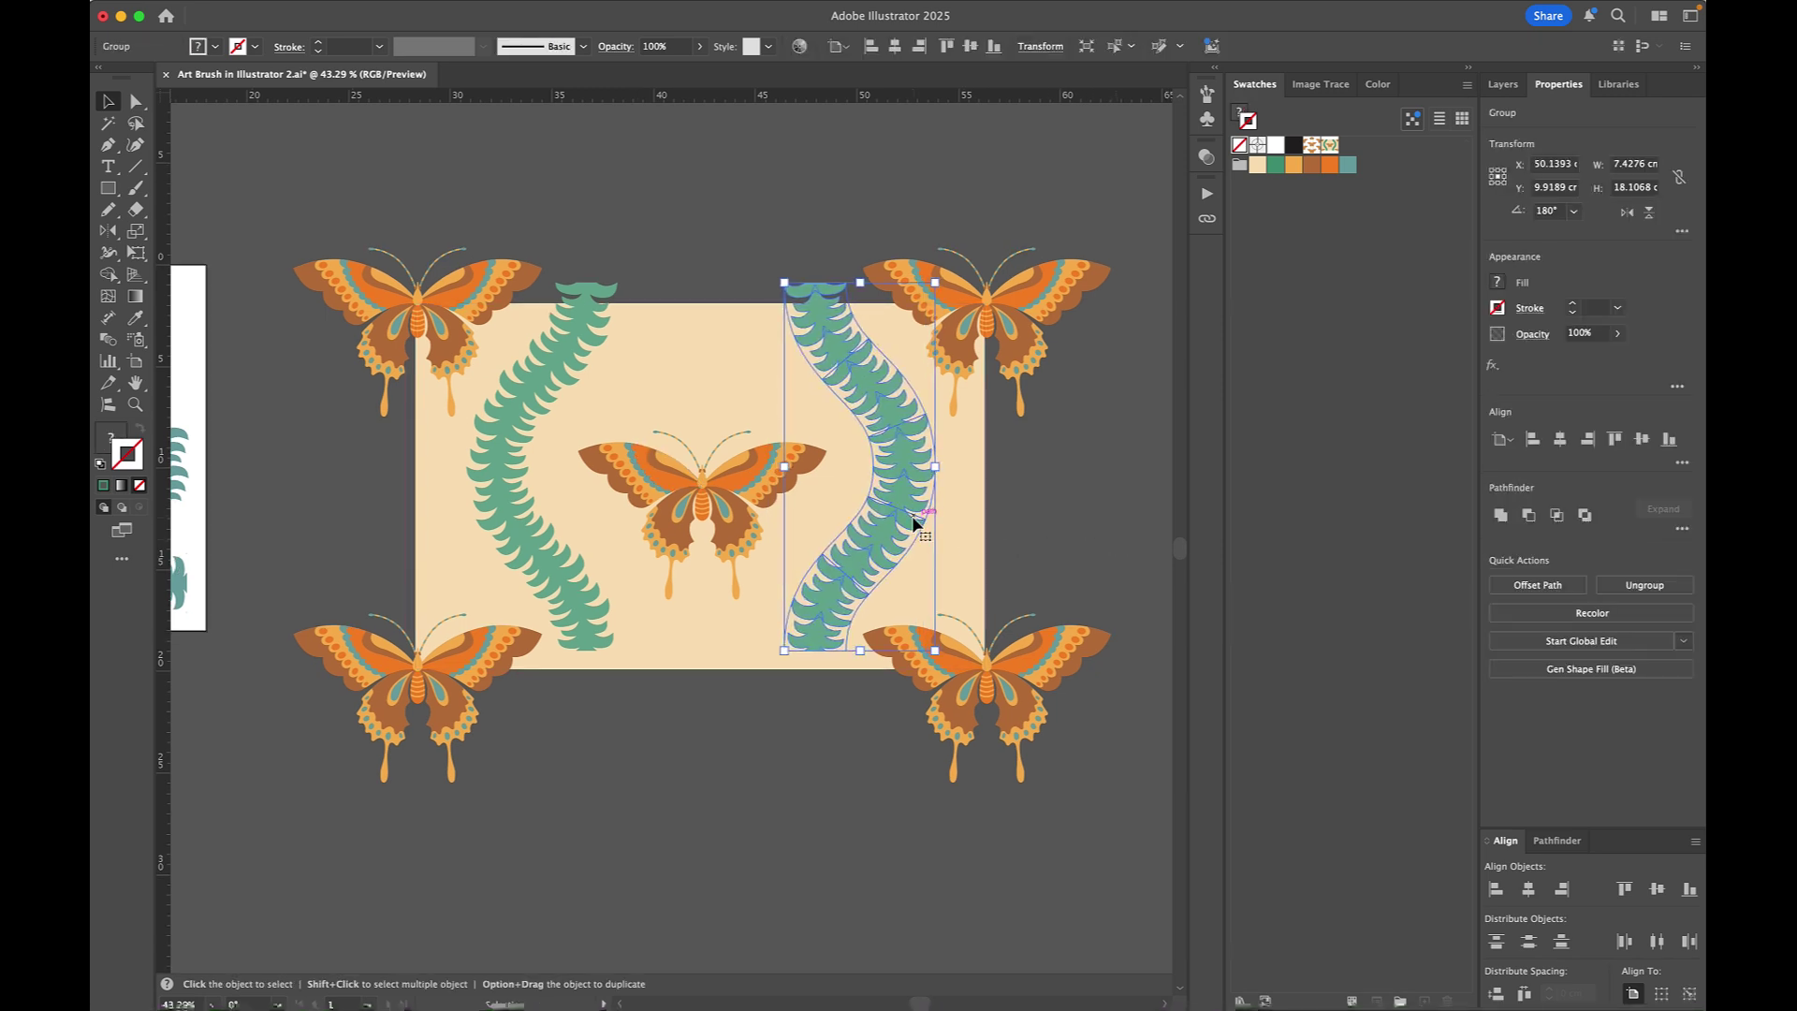
left_click(1067, 521)
scroll(1071, 522, "left", 1)
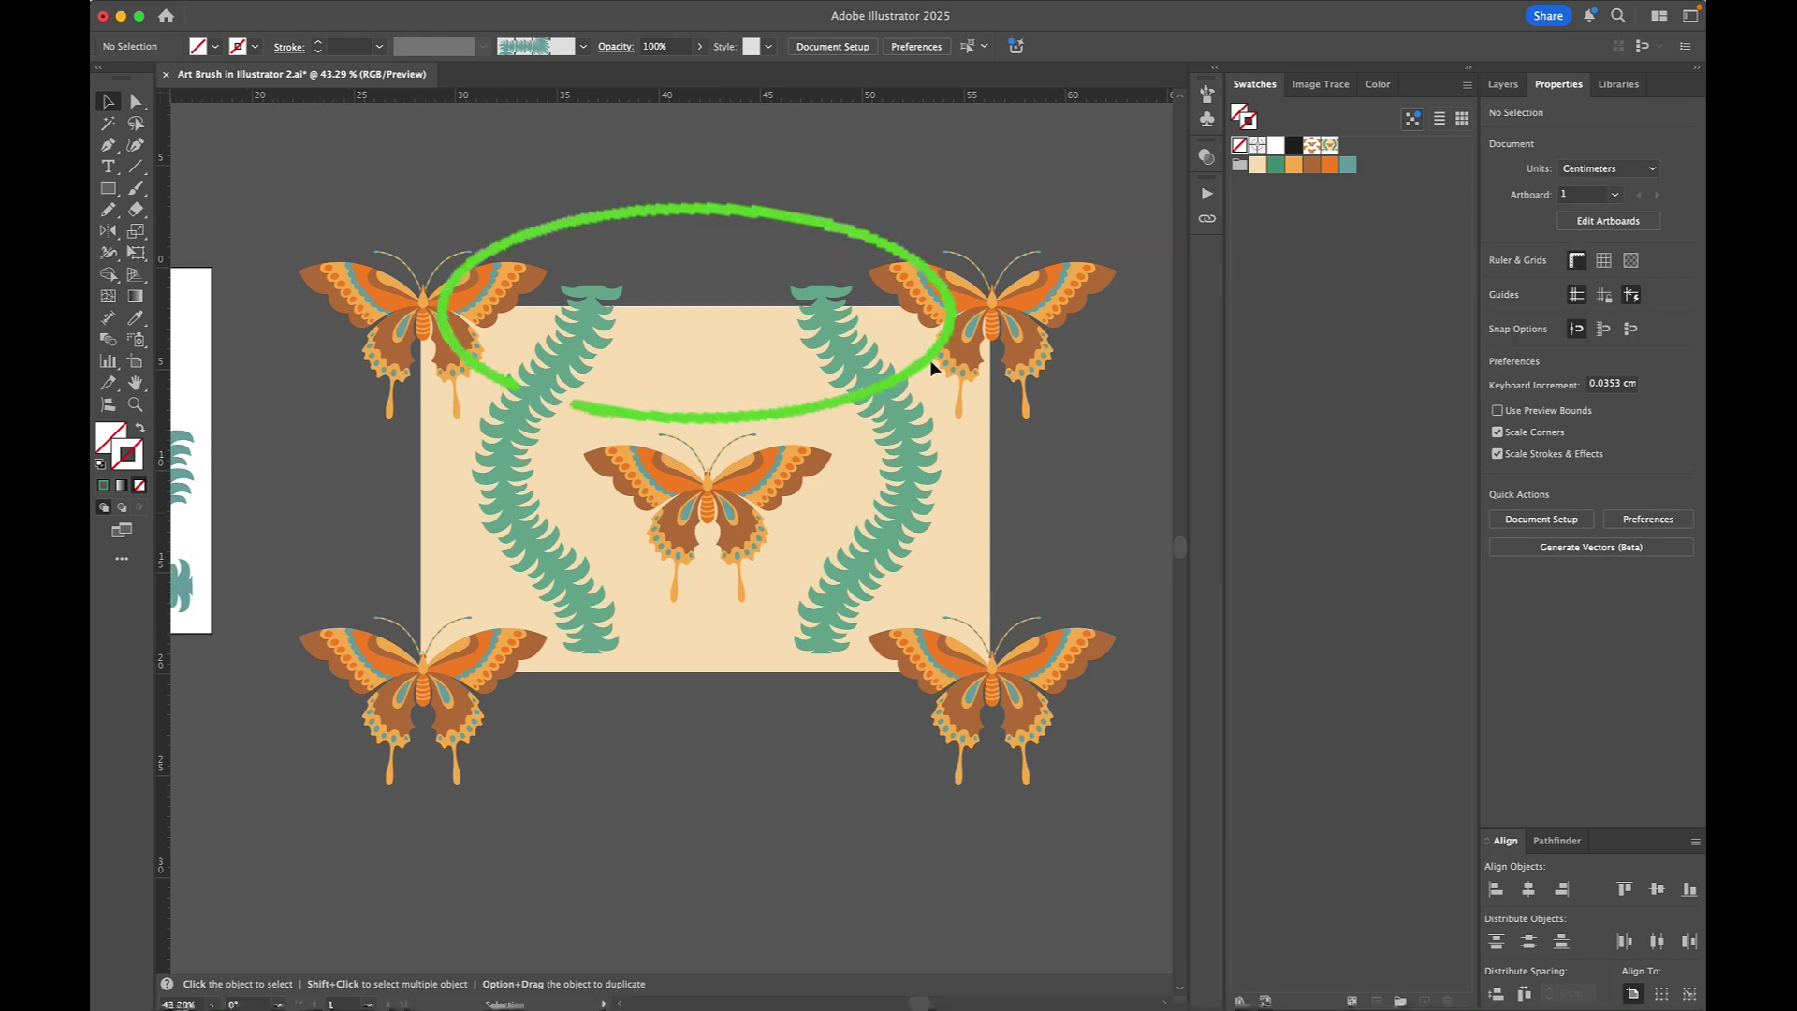
Step: Copy both leaf vines straight down with a Move of 0 cm horizontal and 18 cm vertical
left_click(816, 288)
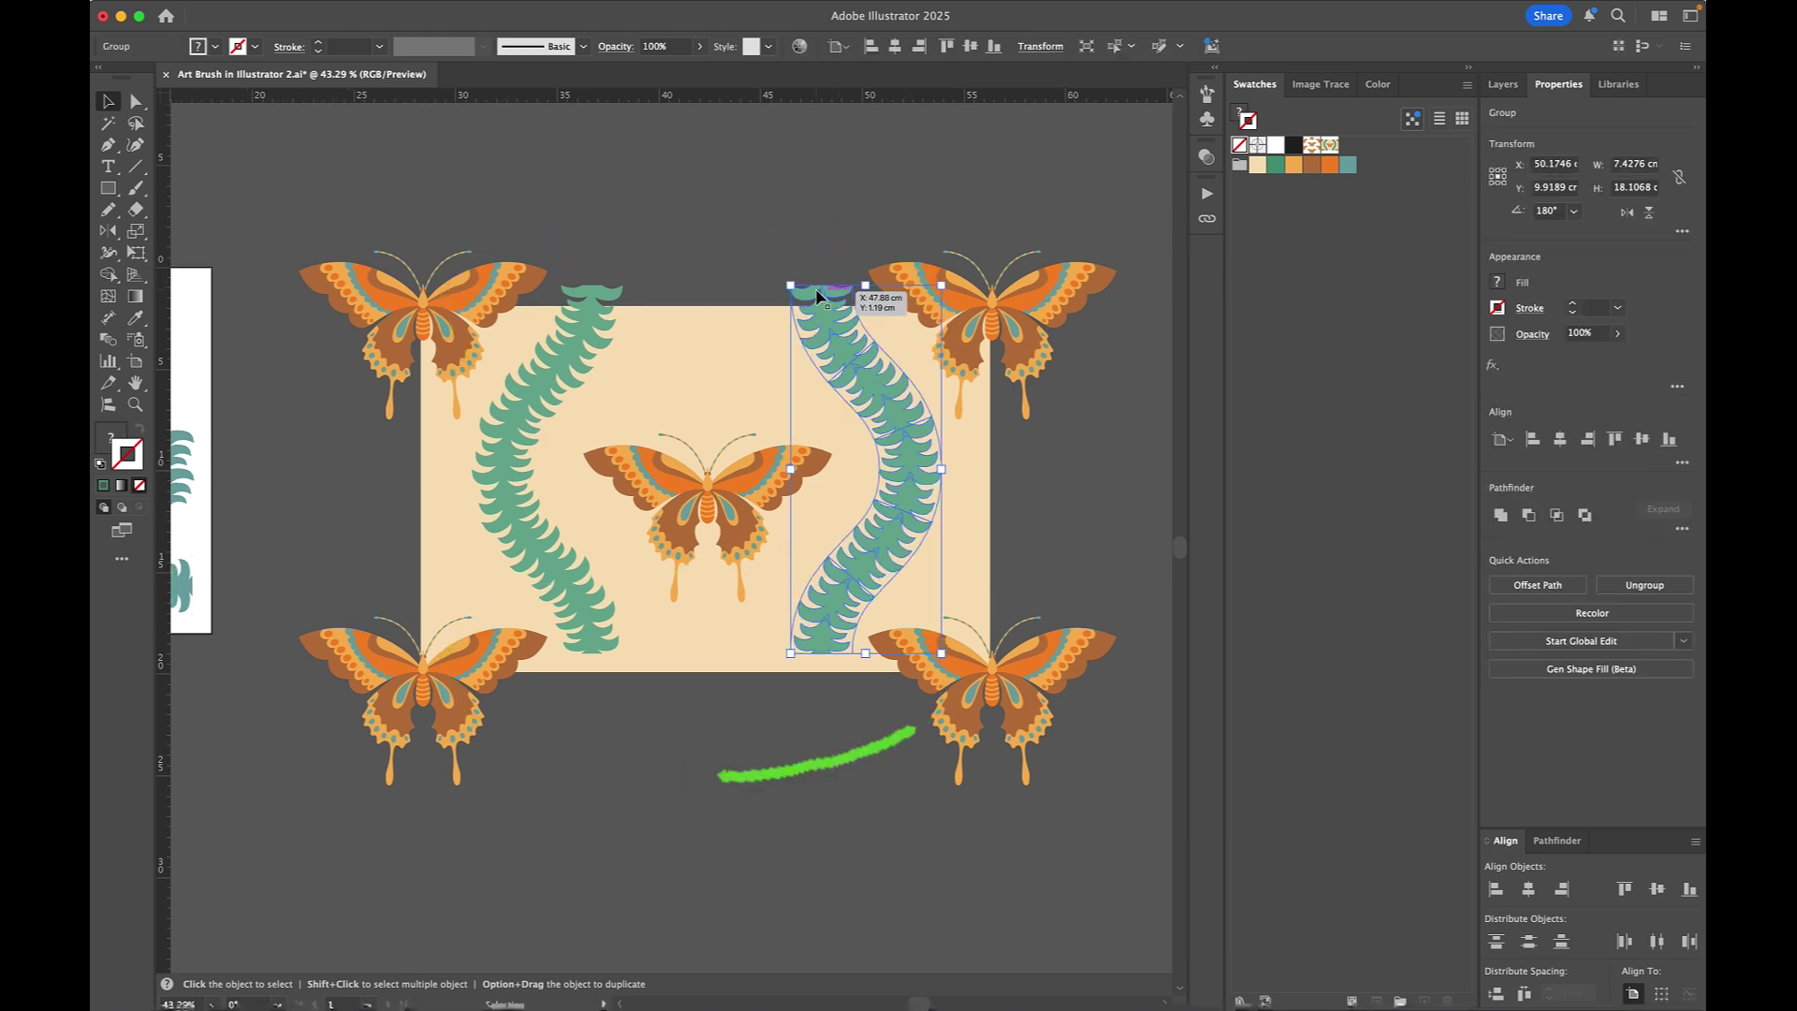
left_click(589, 297, "shift")
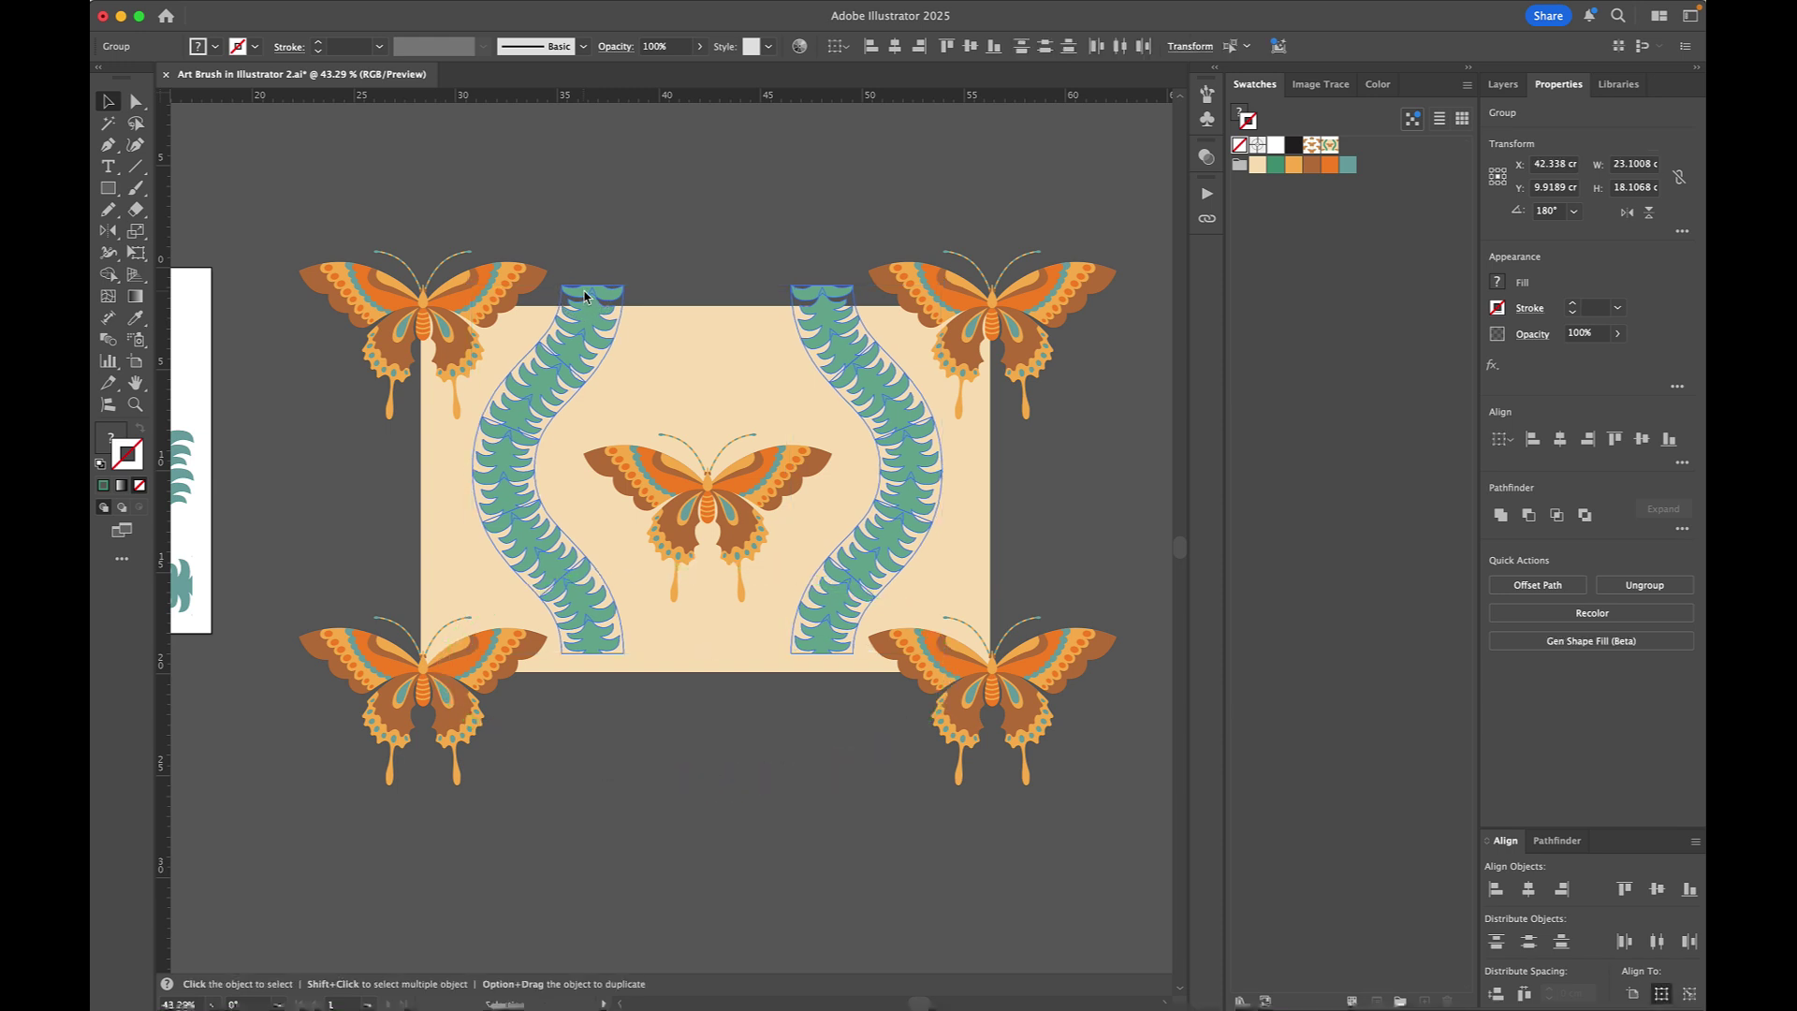
key("Return")
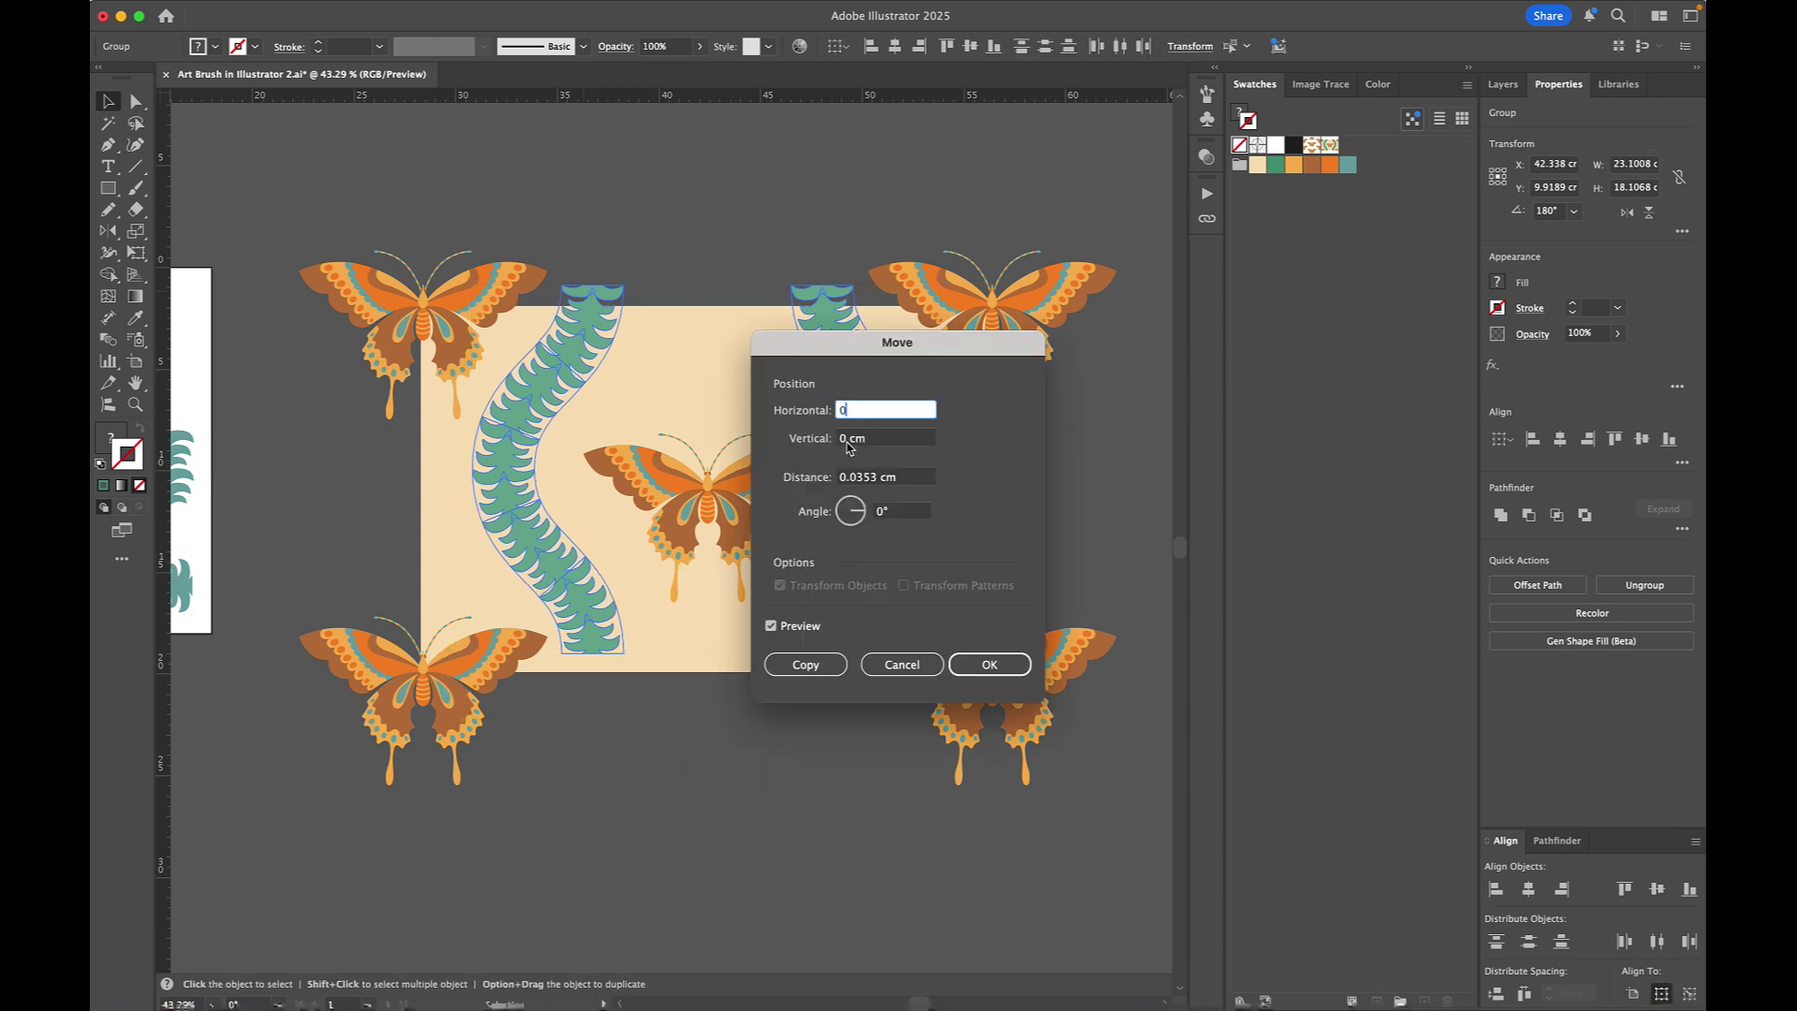
left_click(845, 440)
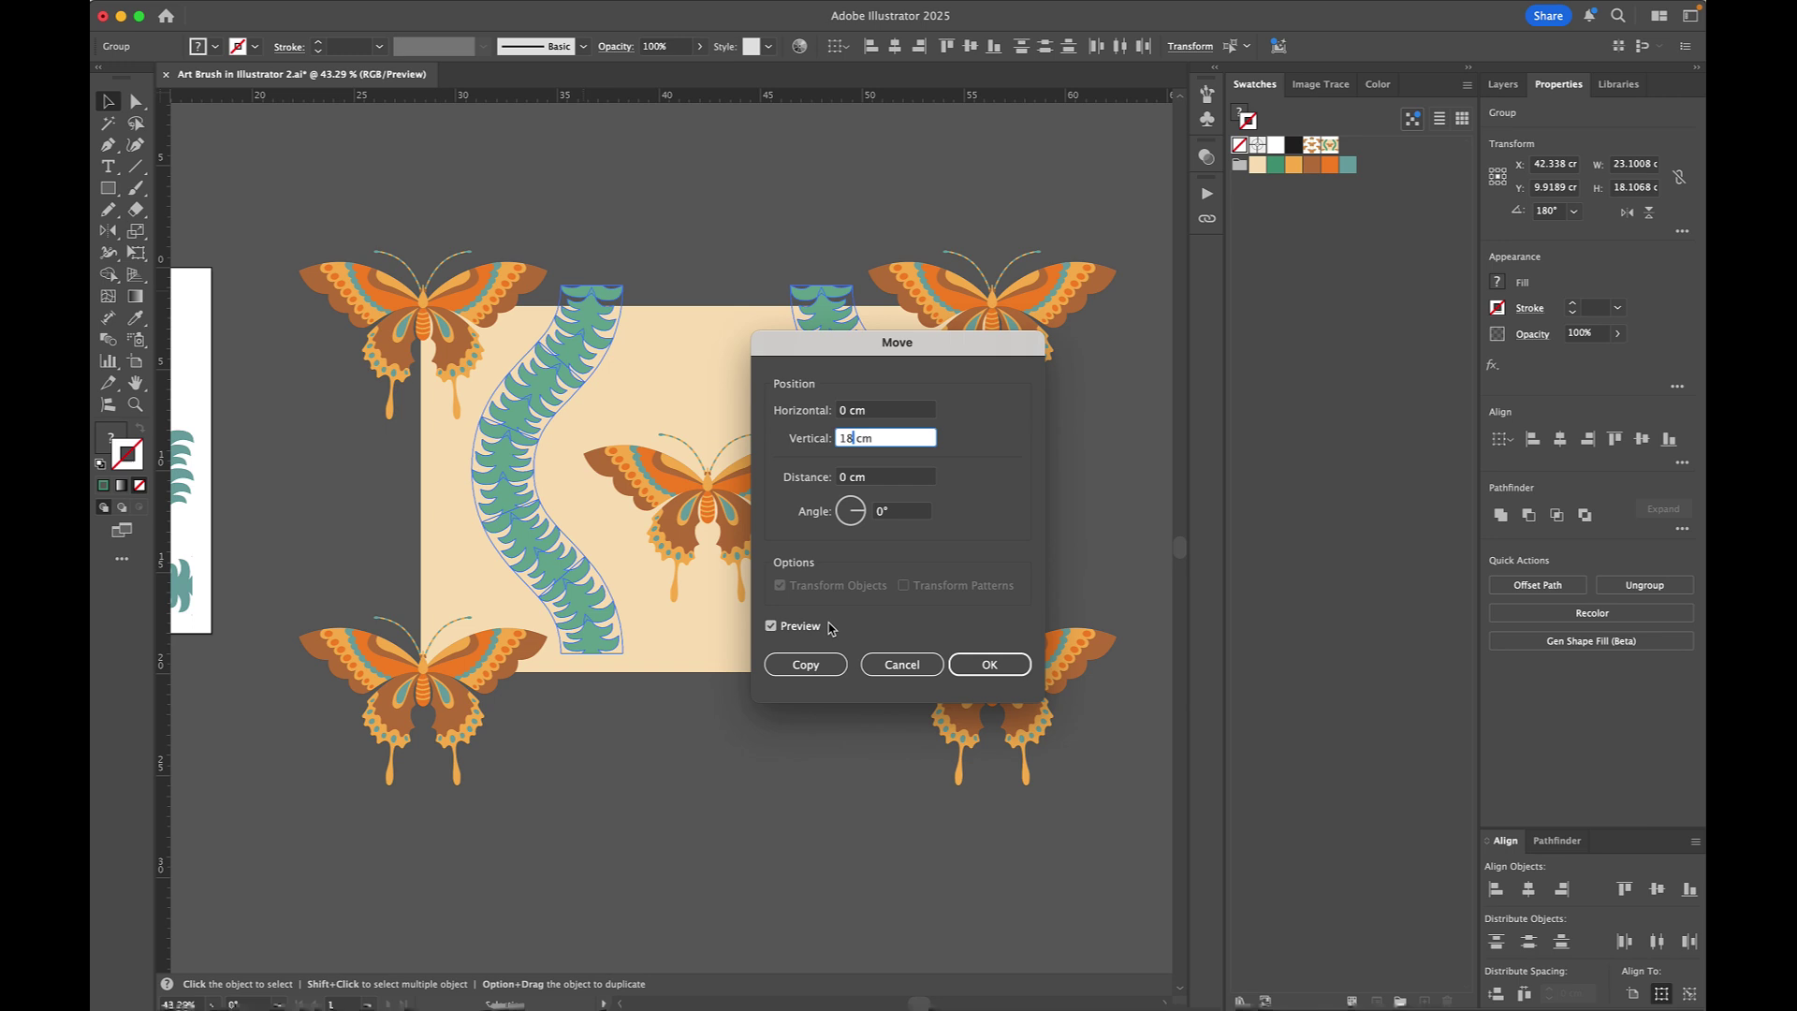
type("18")
left_click(803, 664)
left_click(719, 805)
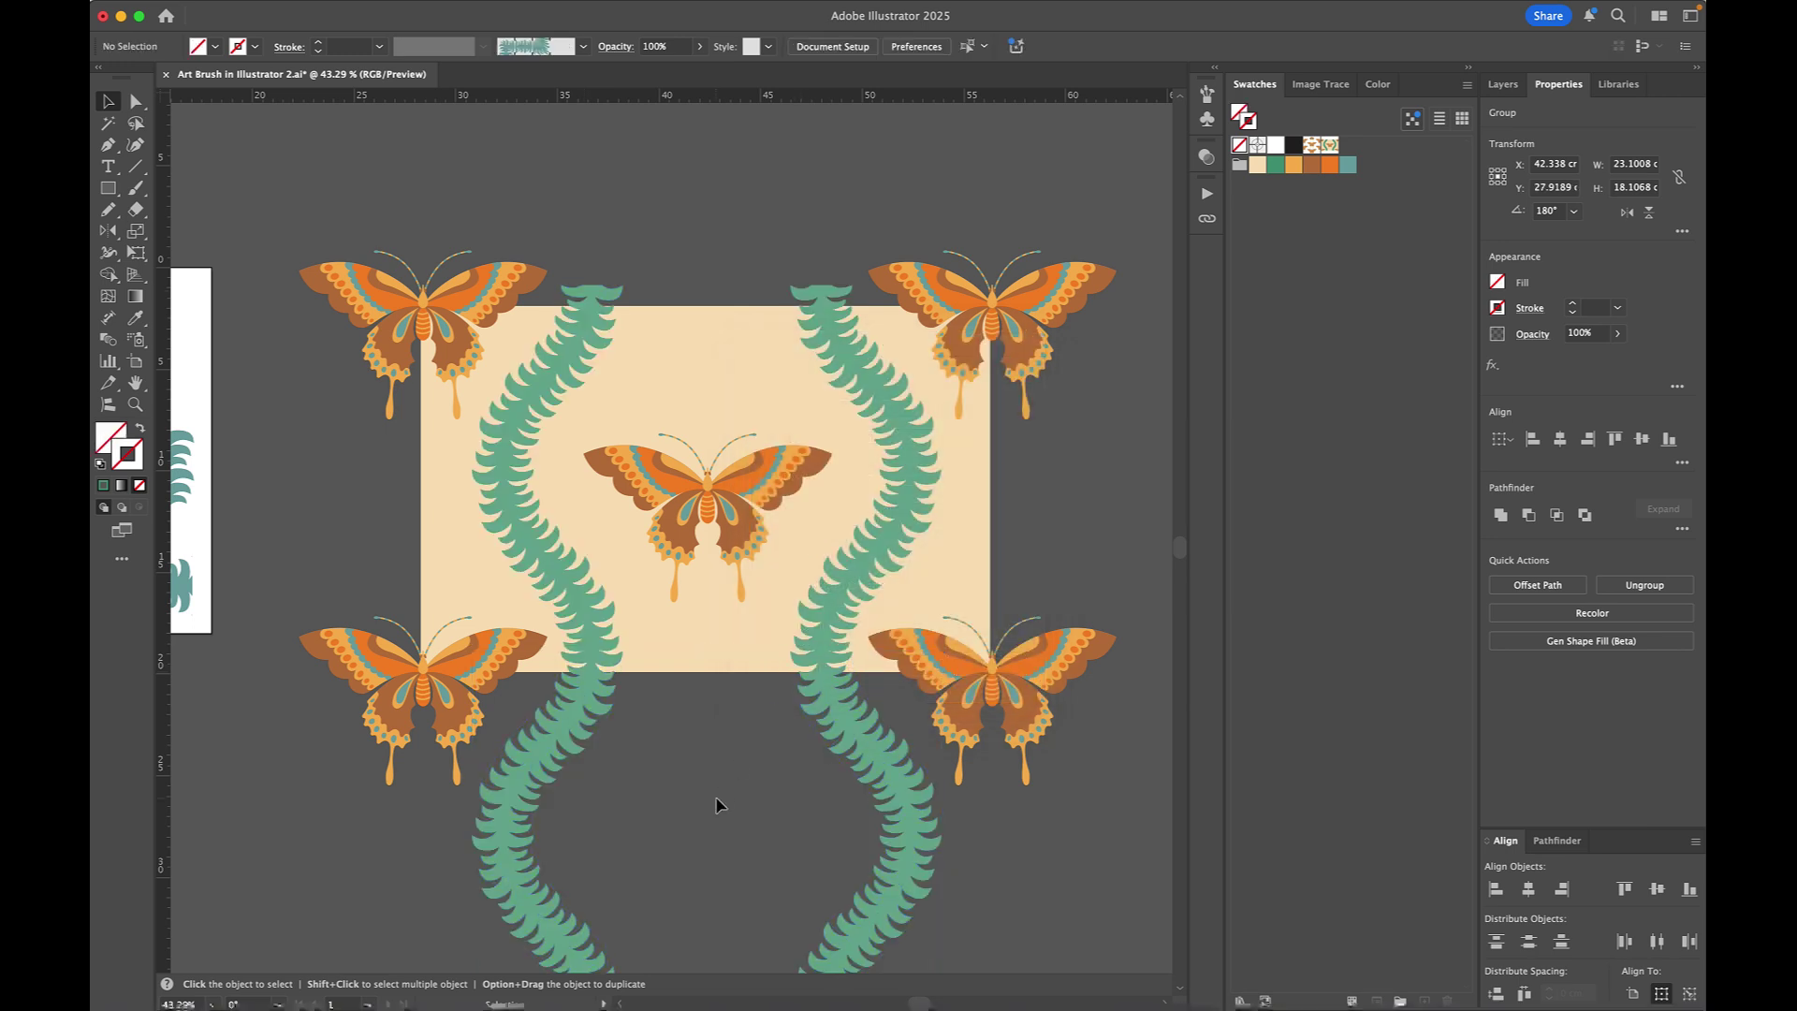
Step: Isolate the nested group of leaves in the upper middle of the lower-left vine copy and delete it
scroll(719, 842, "down", 2)
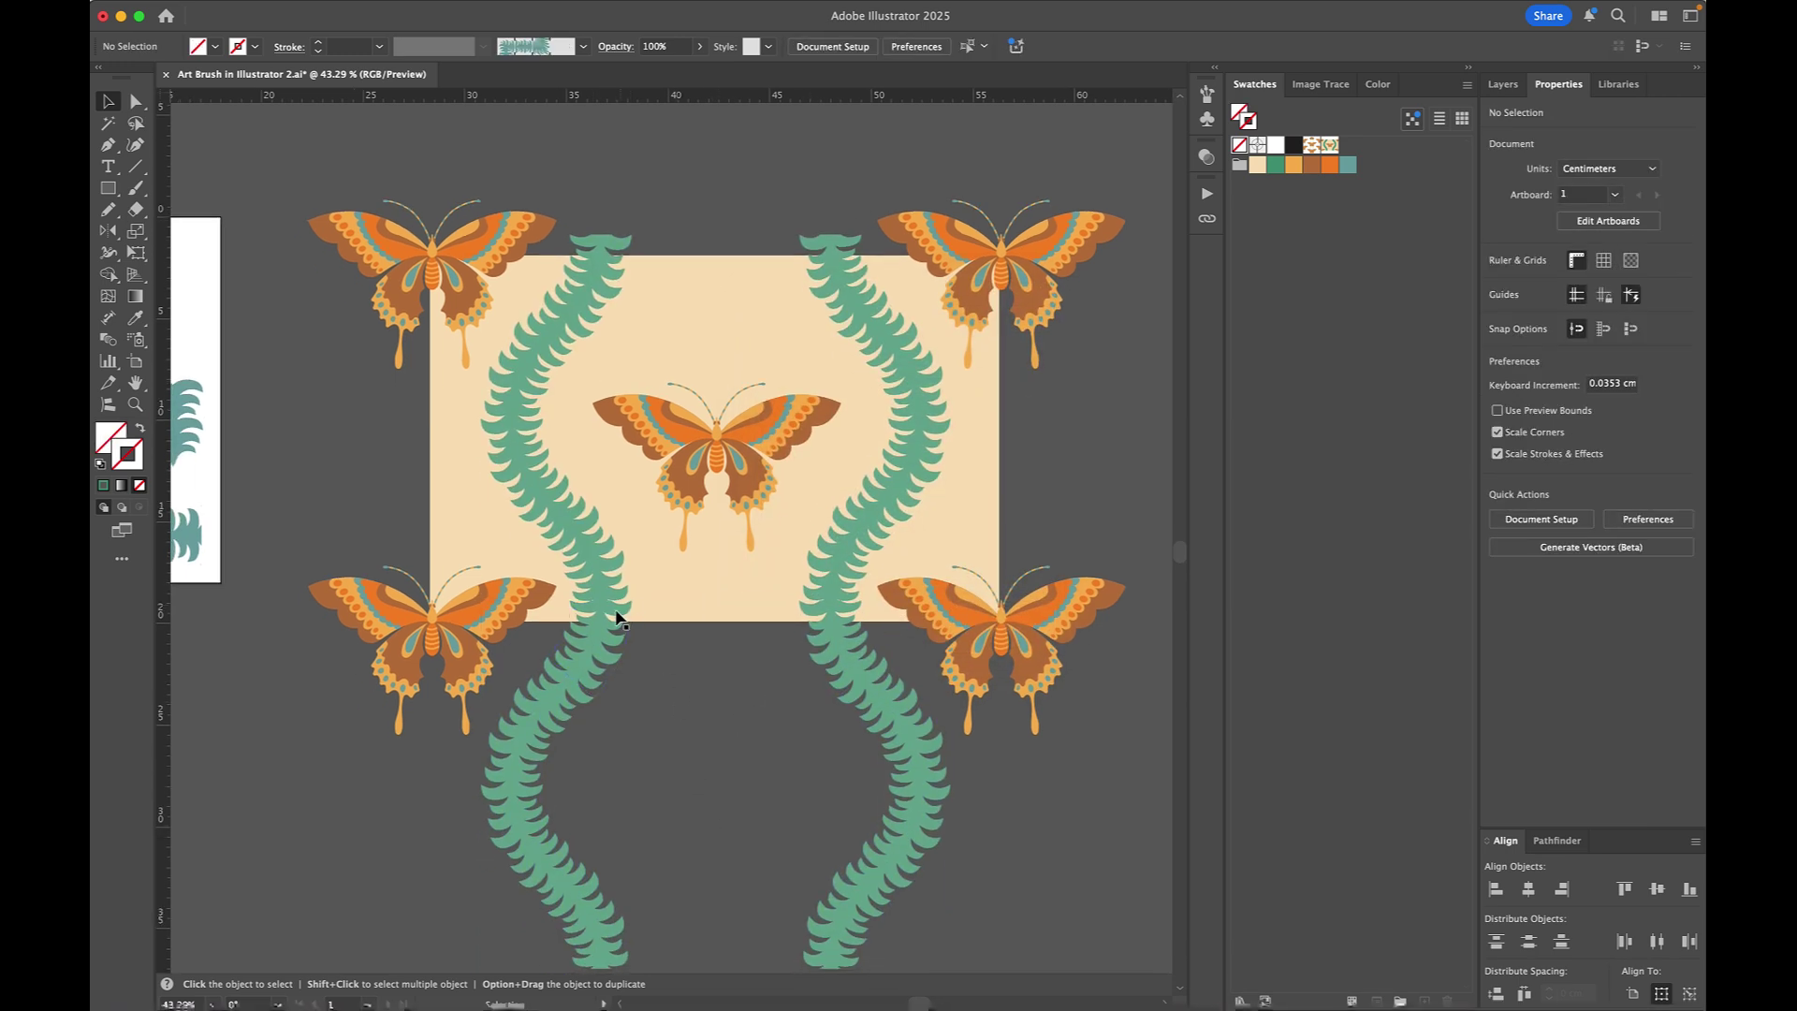
double_click(567, 879)
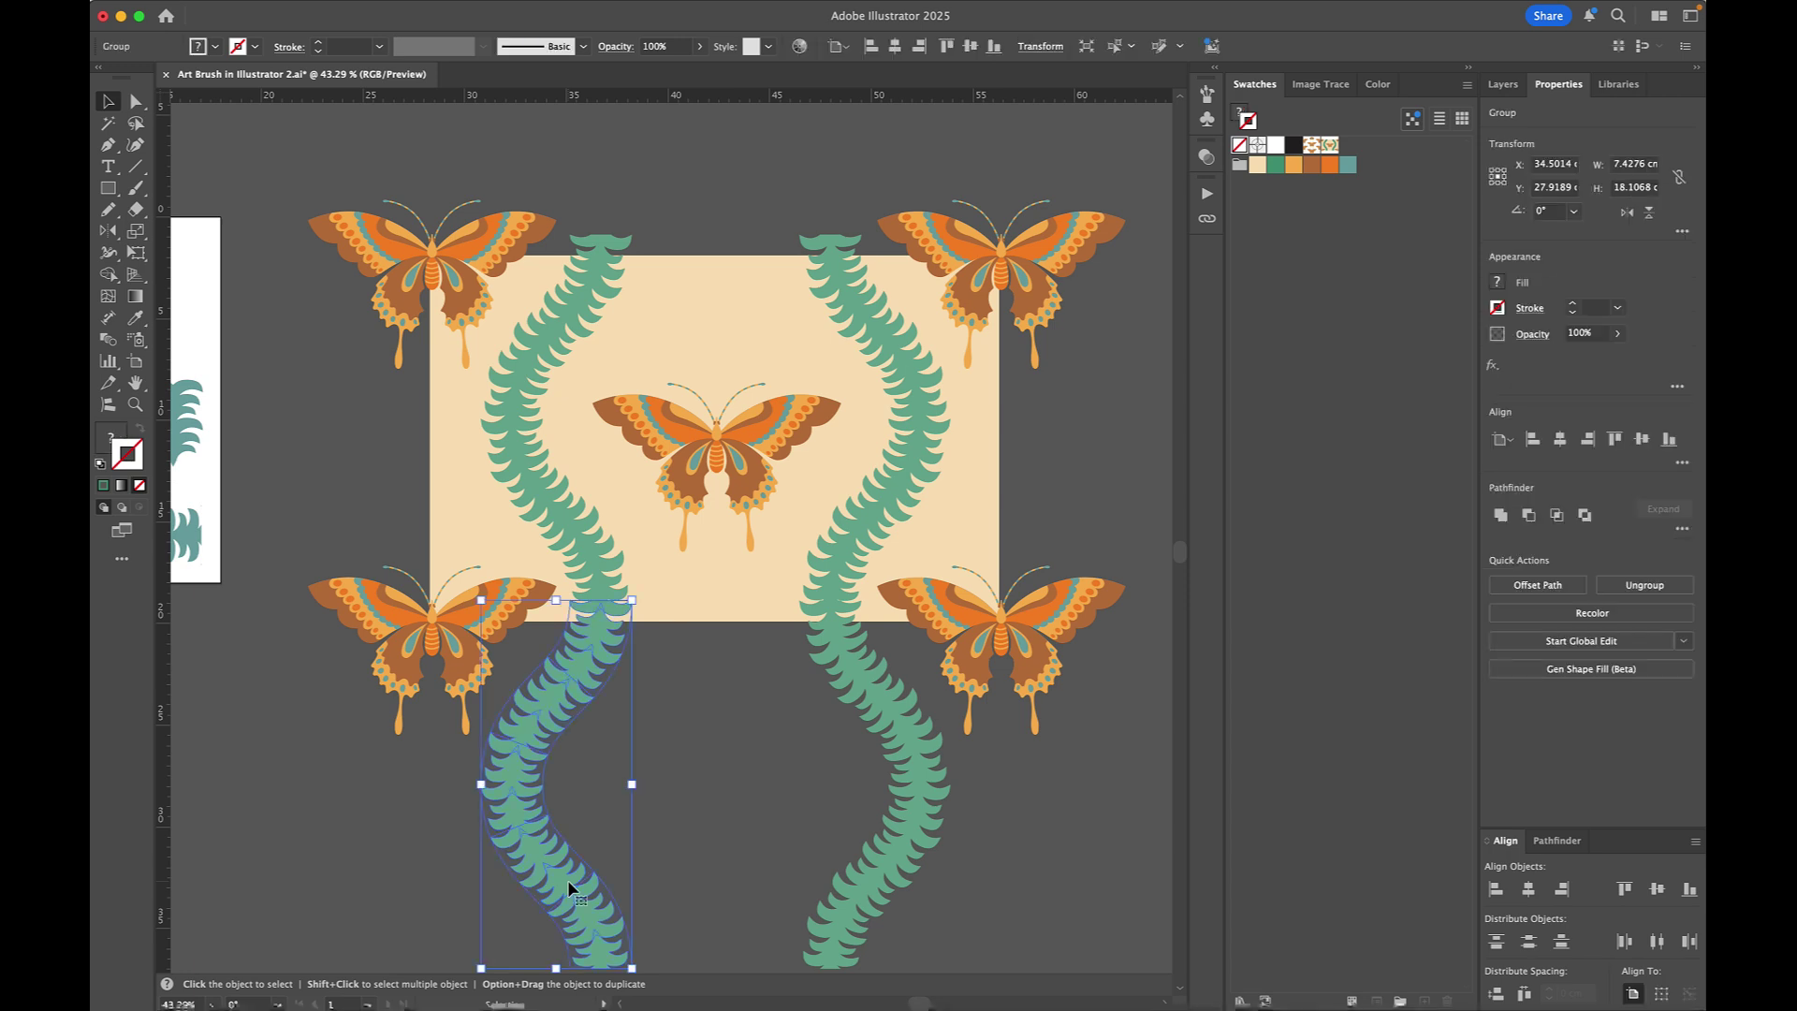
scroll(573, 889, "down", 4)
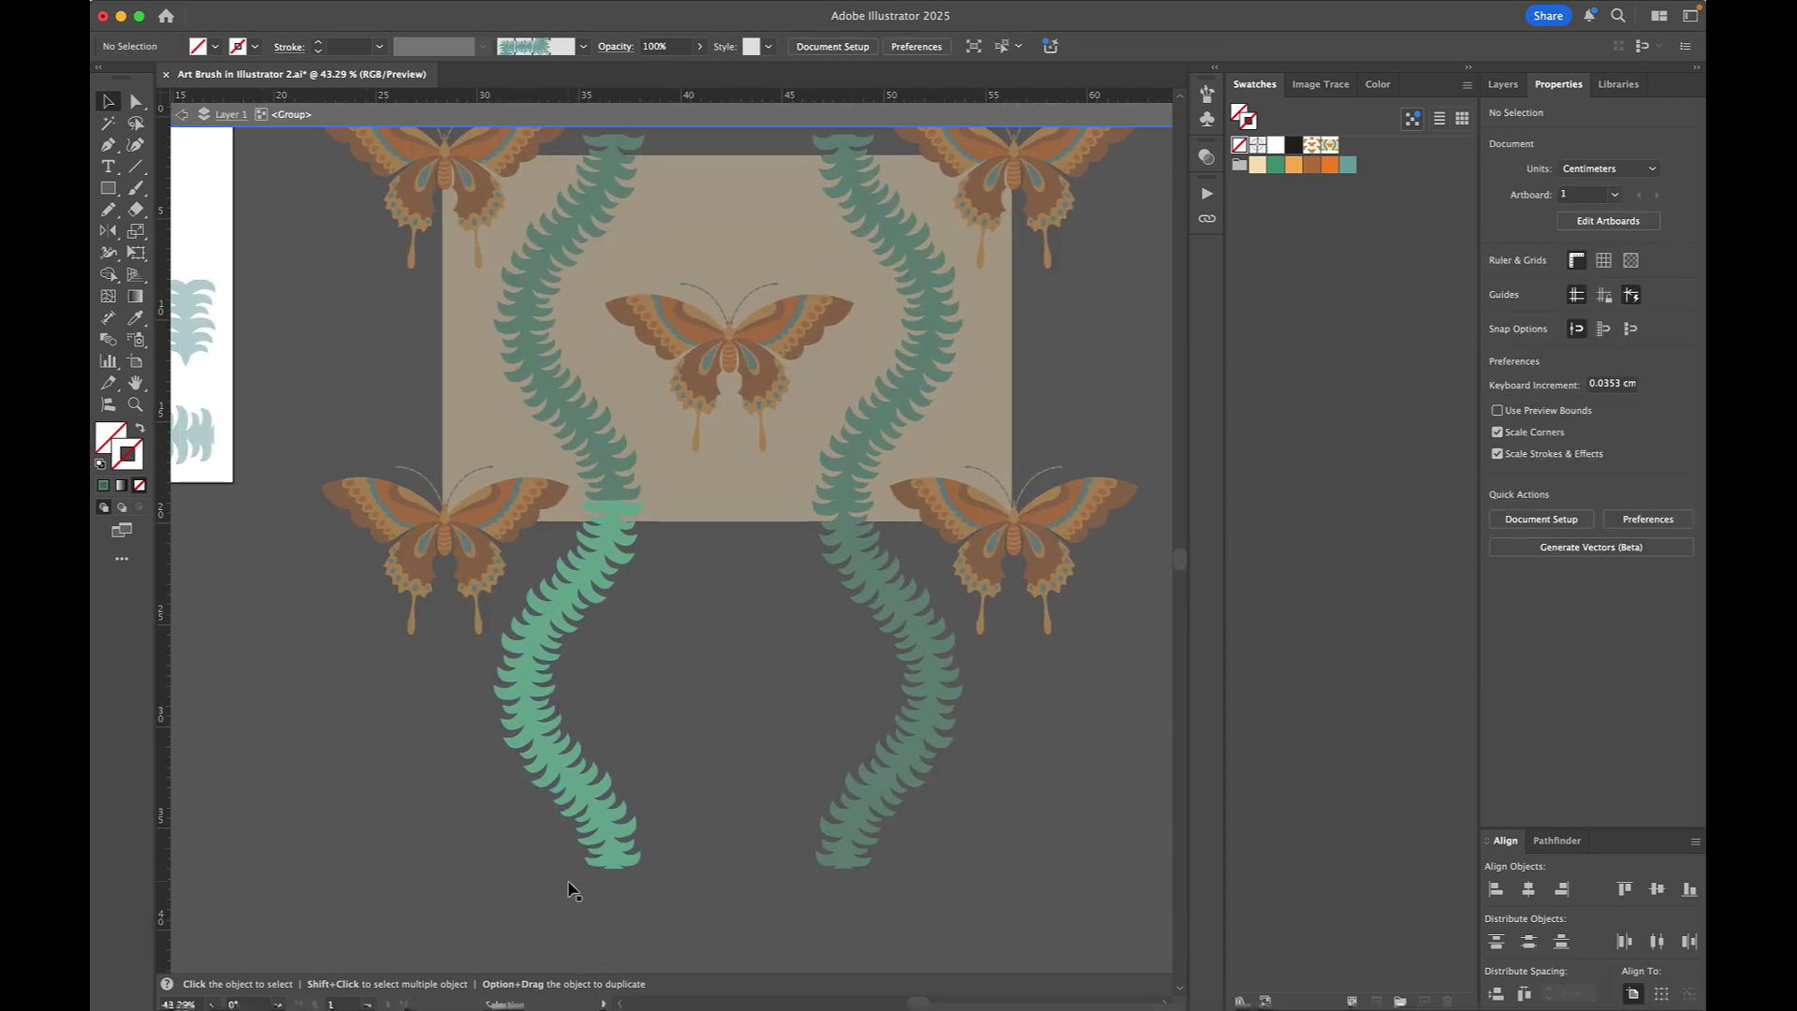
left_click(600, 832)
double_click(563, 608)
left_click(558, 616)
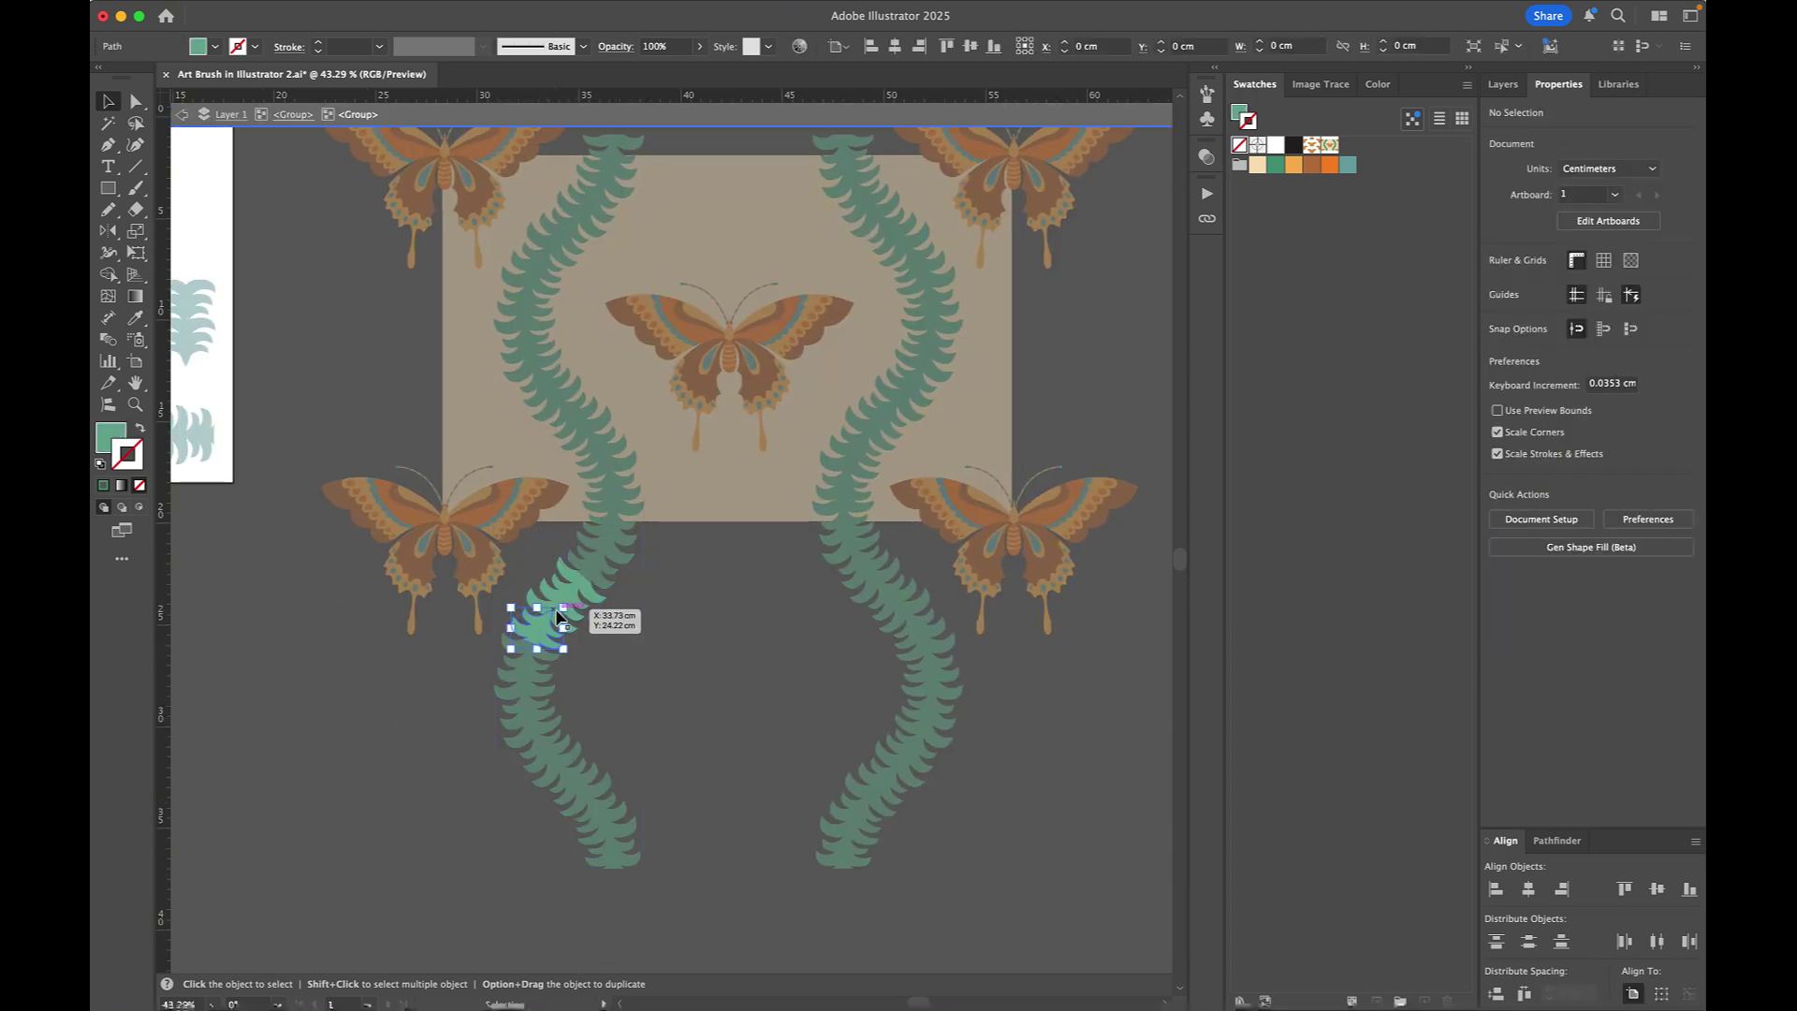
left_click(590, 739)
key("super+a")
key("Delete")
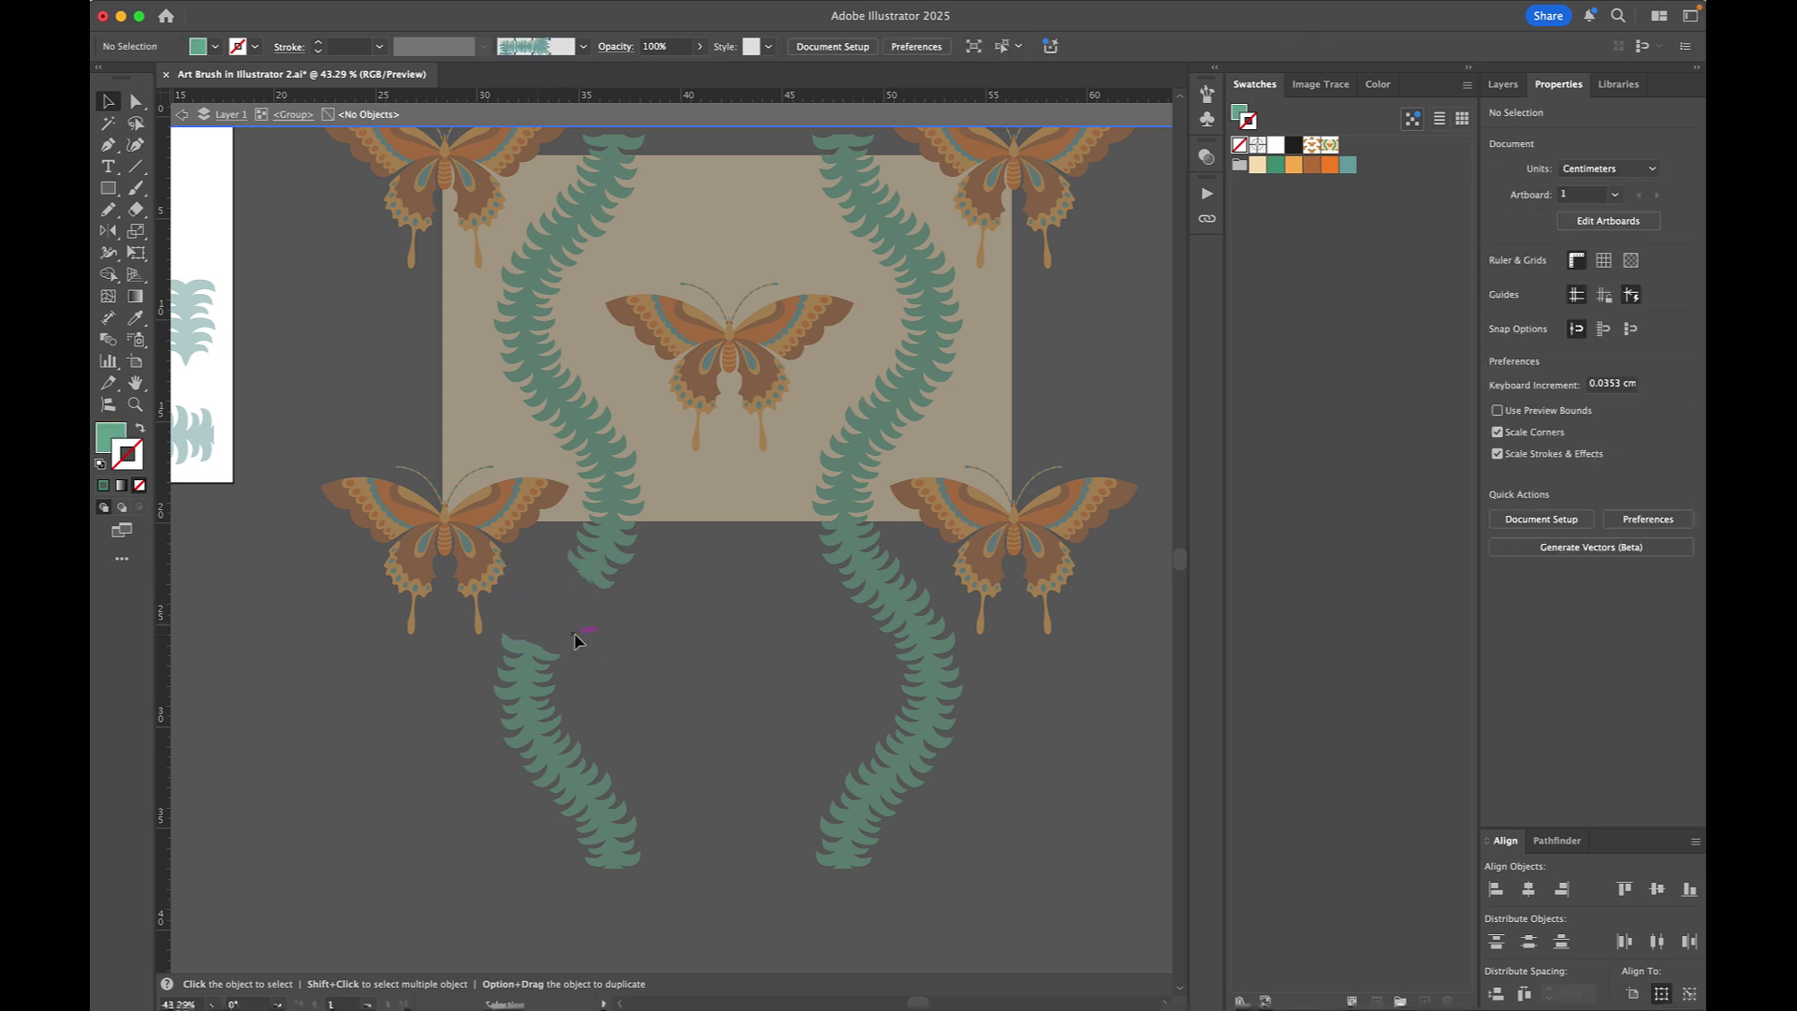
double_click(576, 640)
Step: Ungroup the lower-left vine copy and delete its leaves below the gap, keeping the short piece crossing the tile edge
left_click(526, 672)
right_click(527, 674)
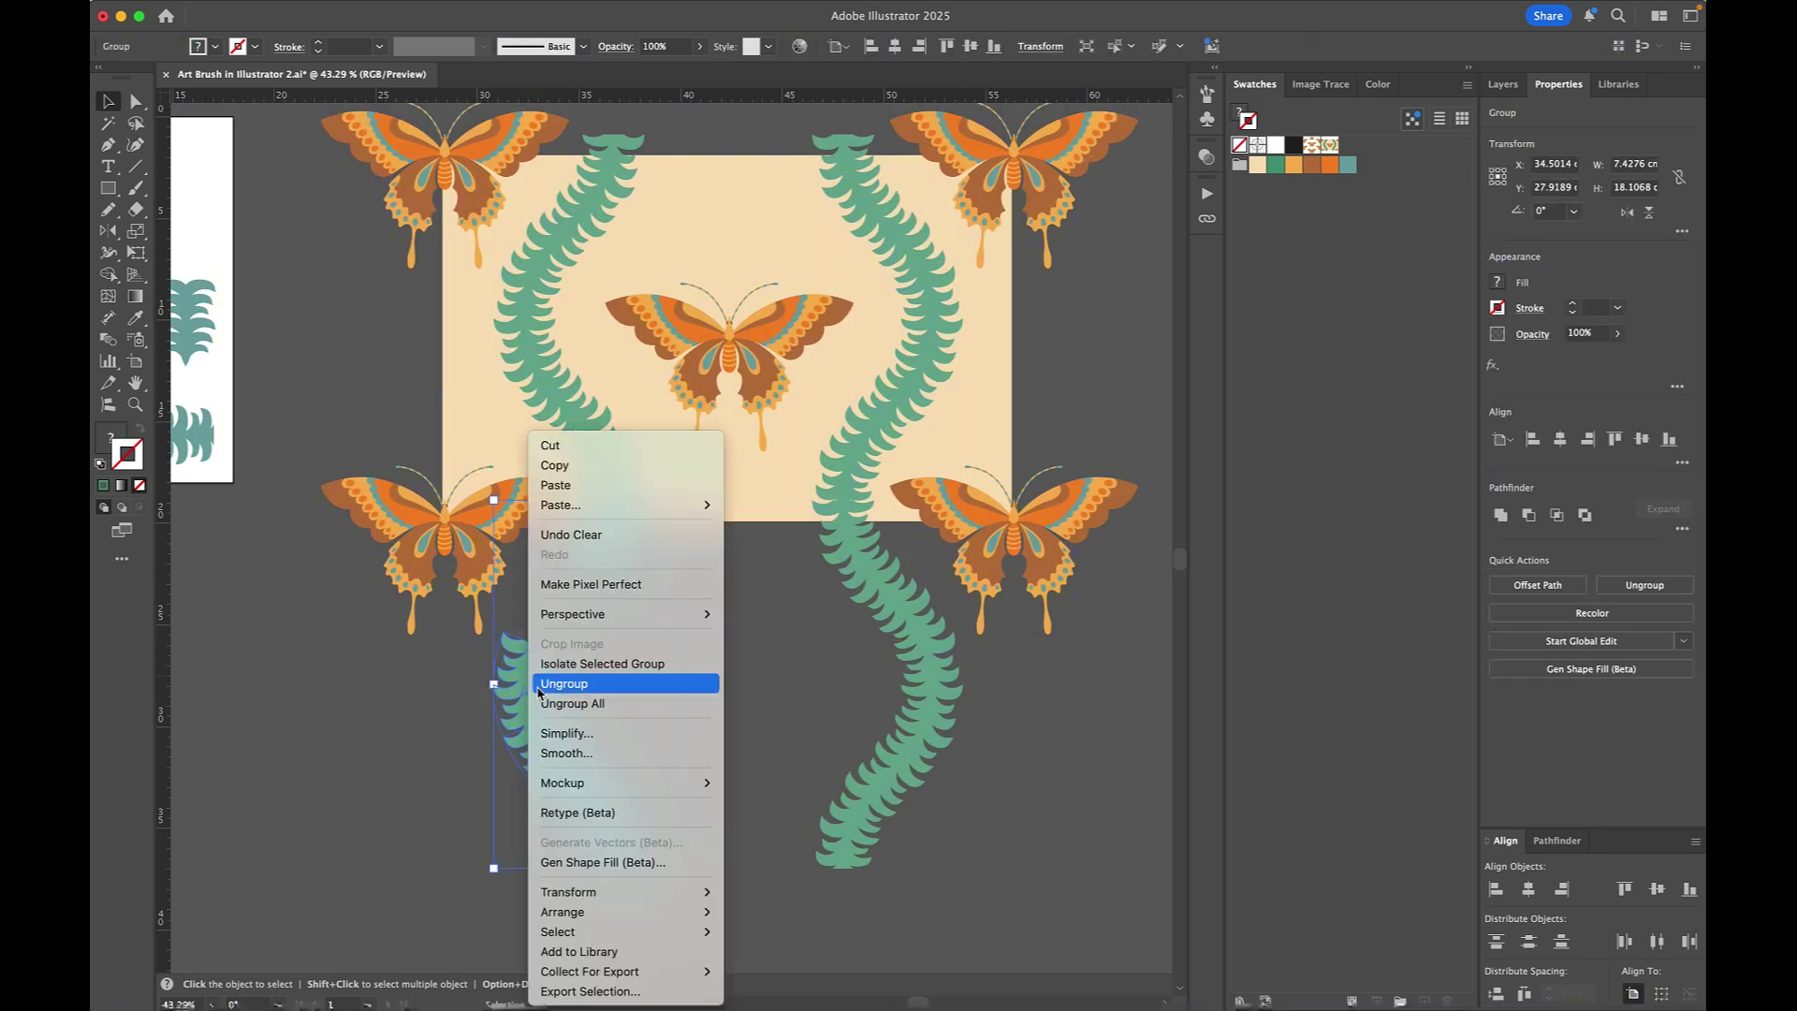
left_click(542, 684)
left_click(461, 714)
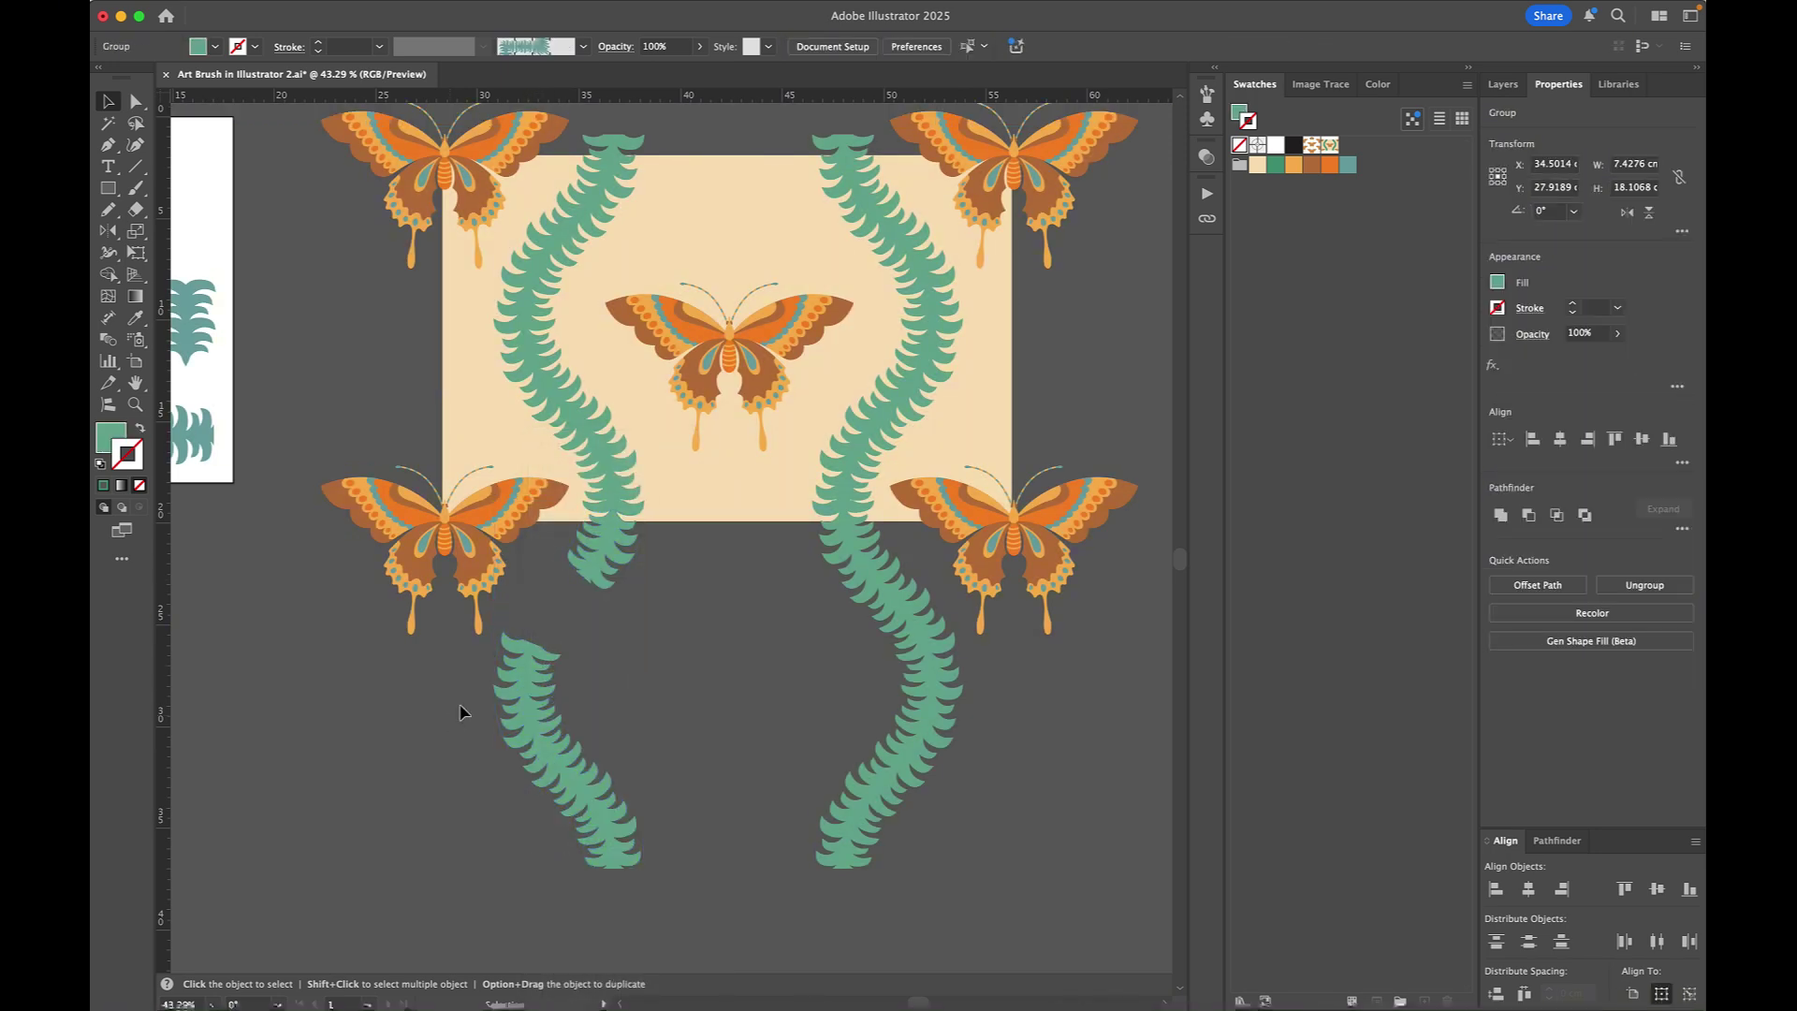
left_click(612, 877)
key("Delete")
Step: Ungroup the lower-right vine copy and delete everything below its short top piece at the tile edge
left_click(887, 765)
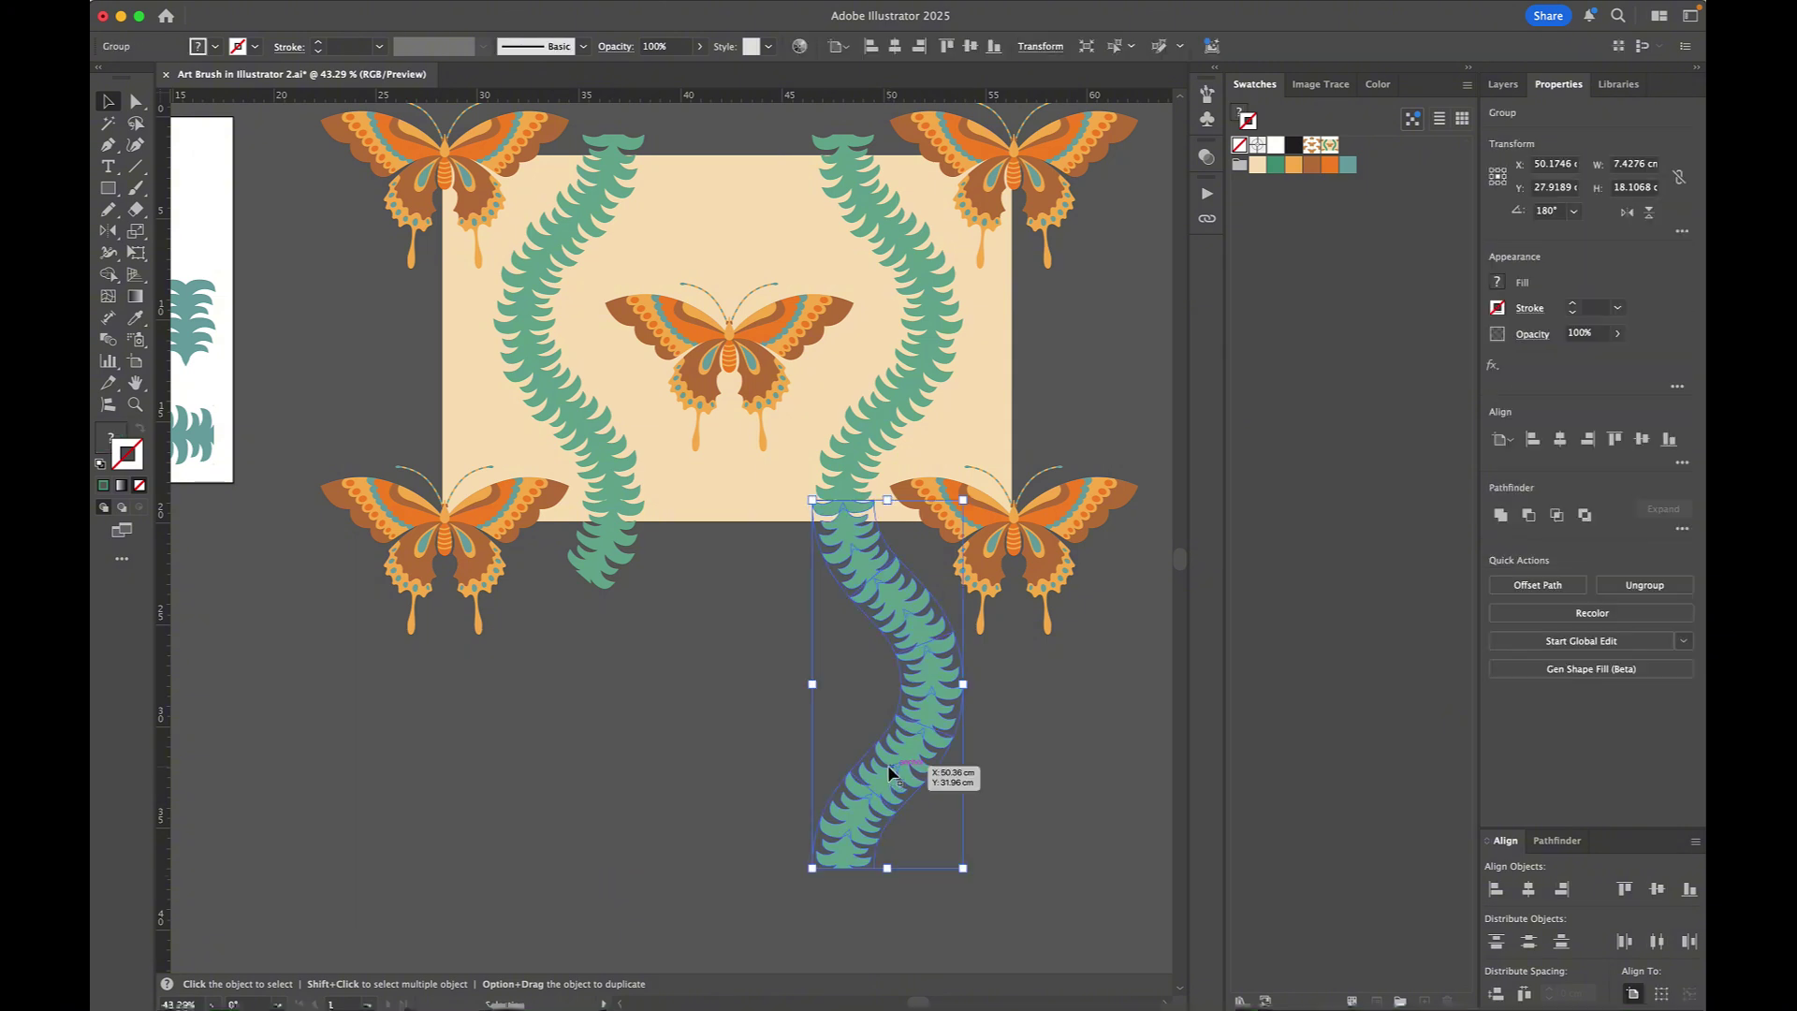
right_click(887, 766)
left_click(926, 684)
left_click(831, 642)
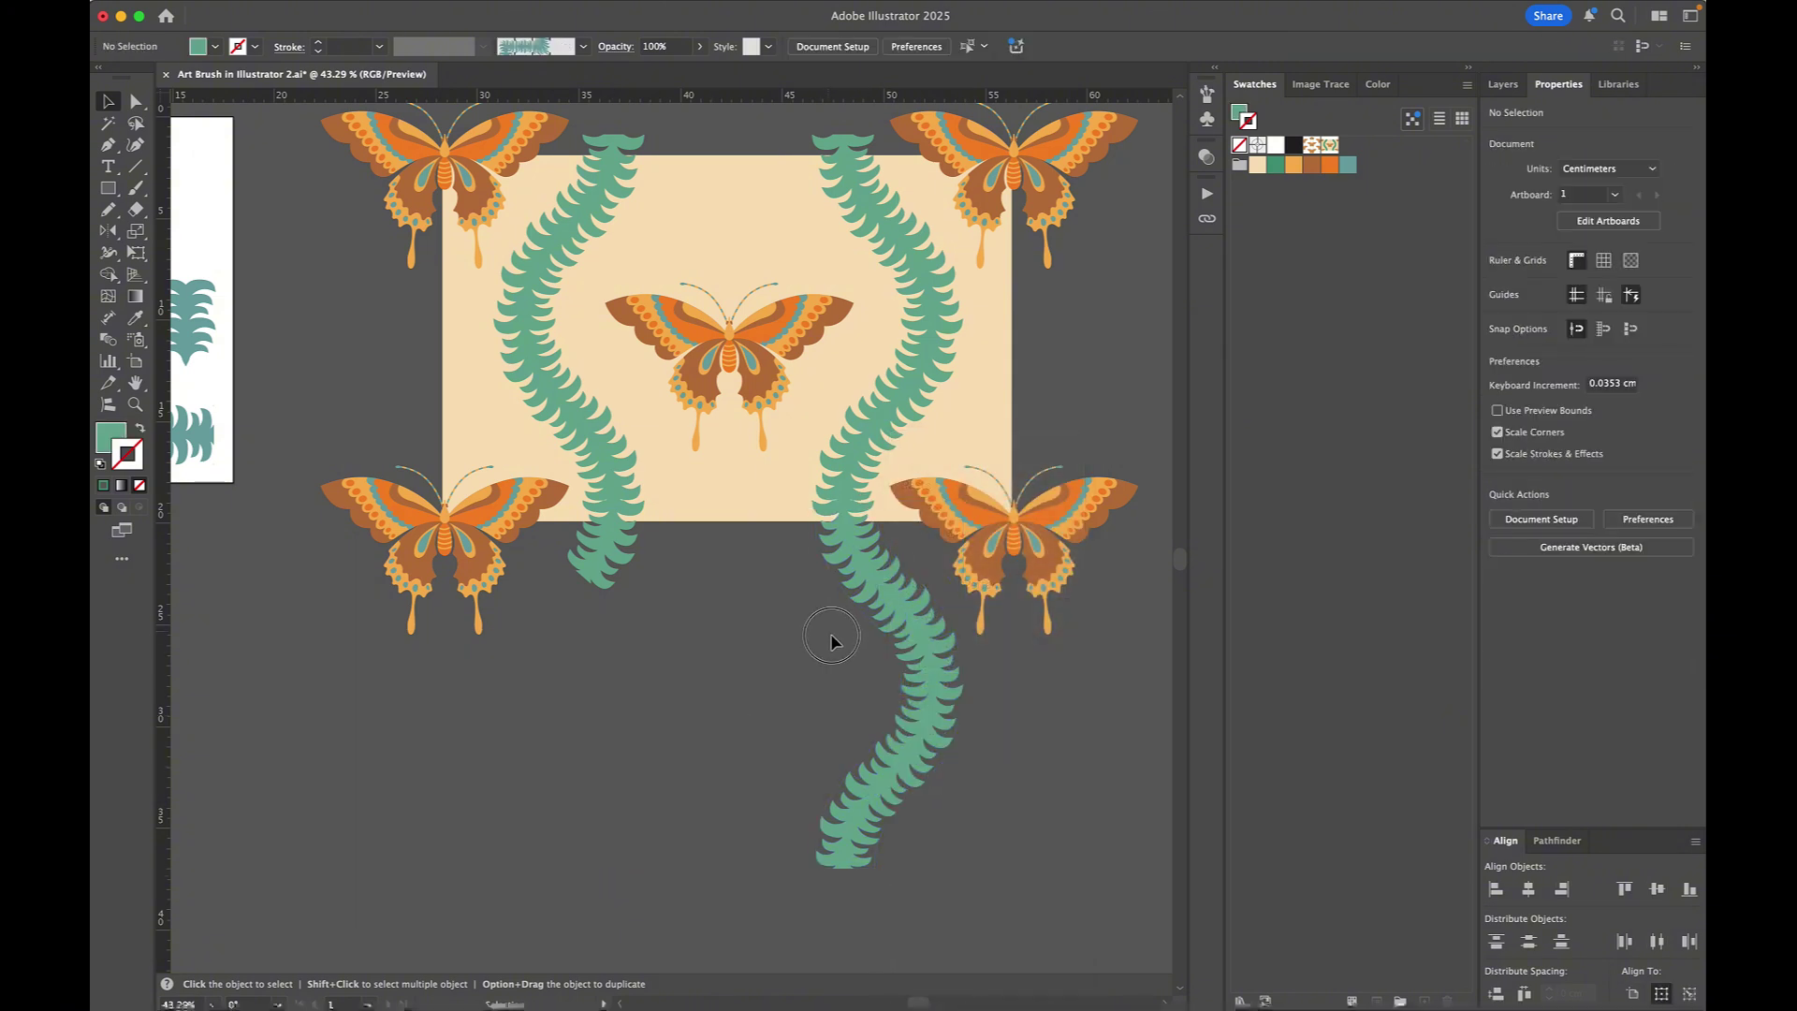
left_click_drag(896, 954, 898, 954)
key("Delete")
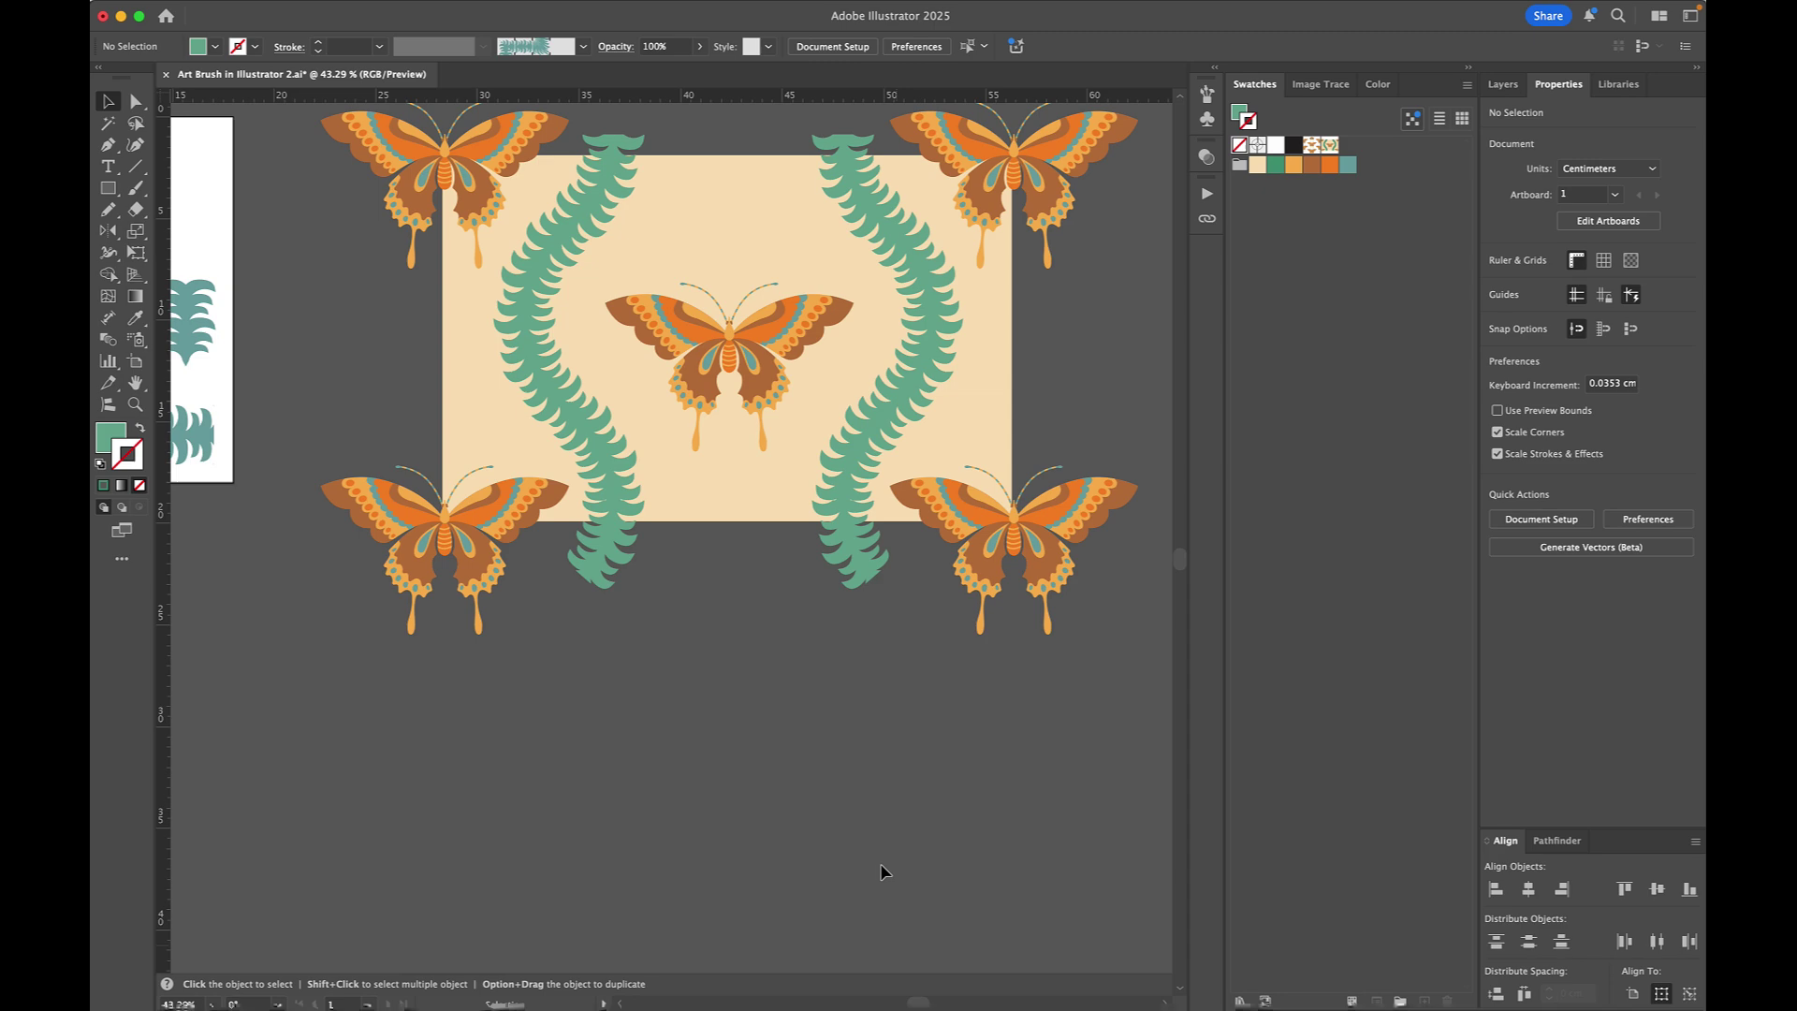
Step: Delete the lowest leaf from both the right and left vine extensions below the tile
left_click_drag(866, 617, 856, 571)
key("Delete")
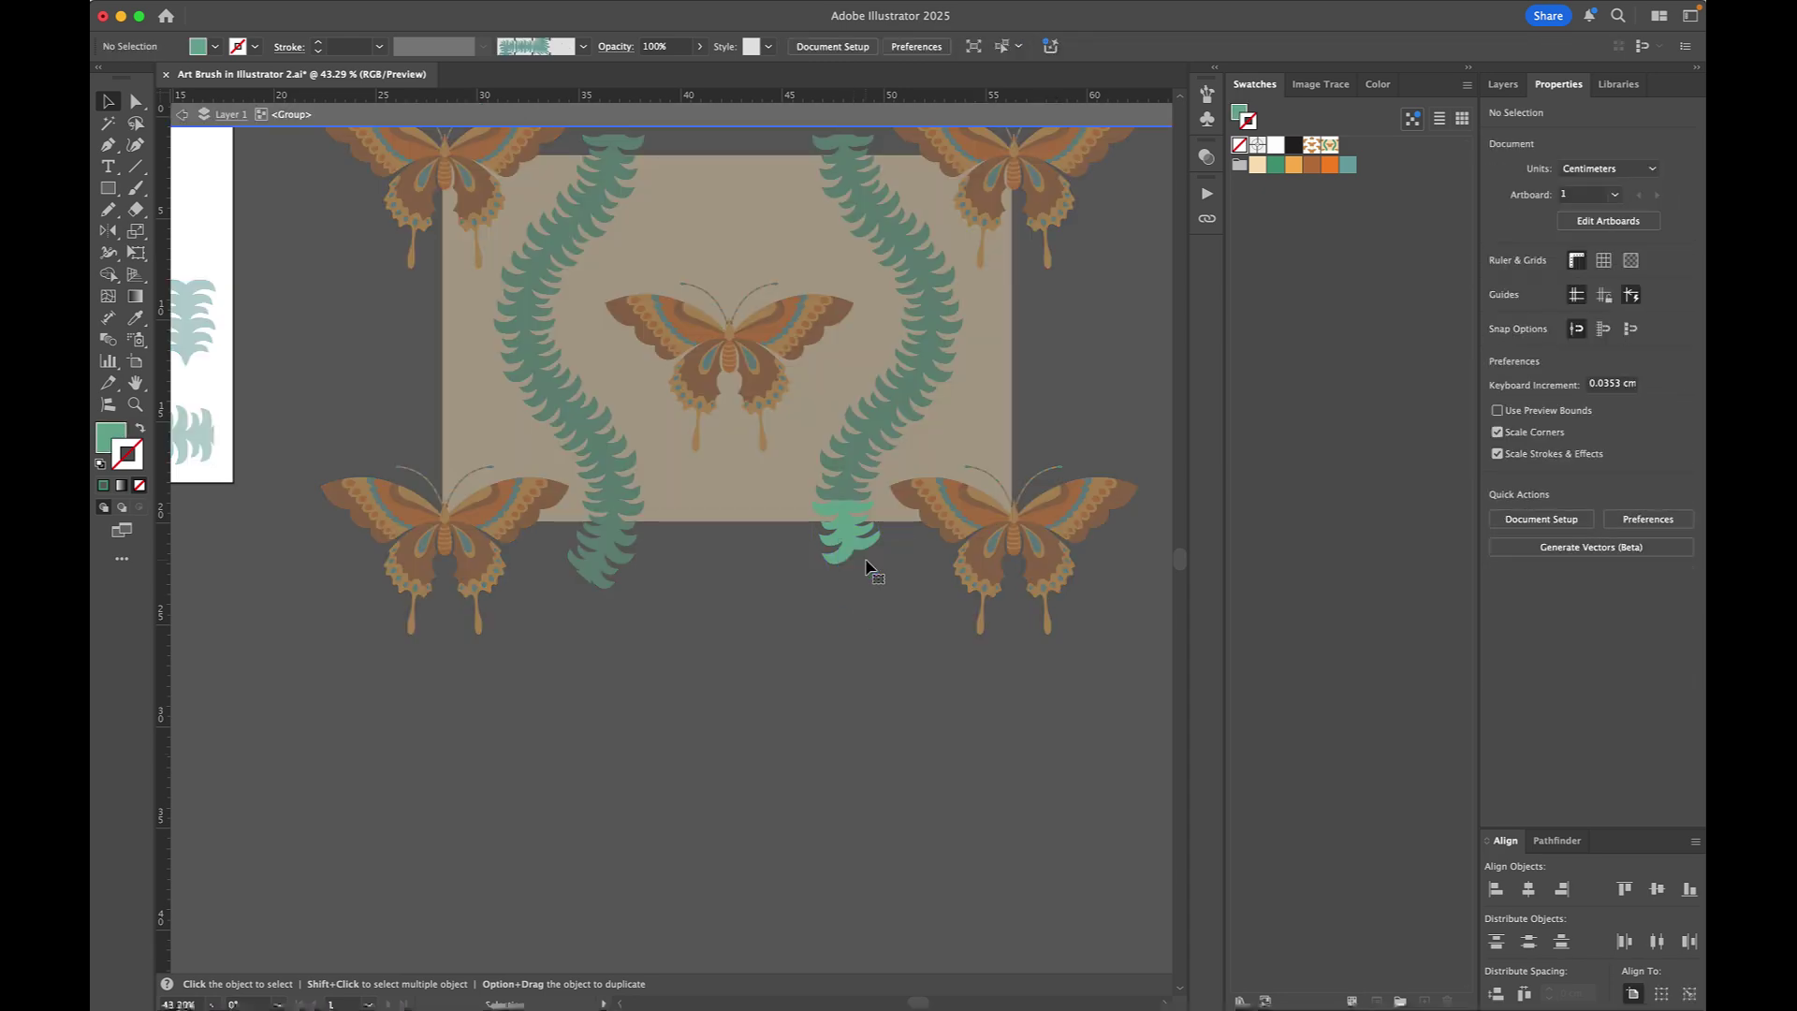
double_click(596, 567)
key("Delete")
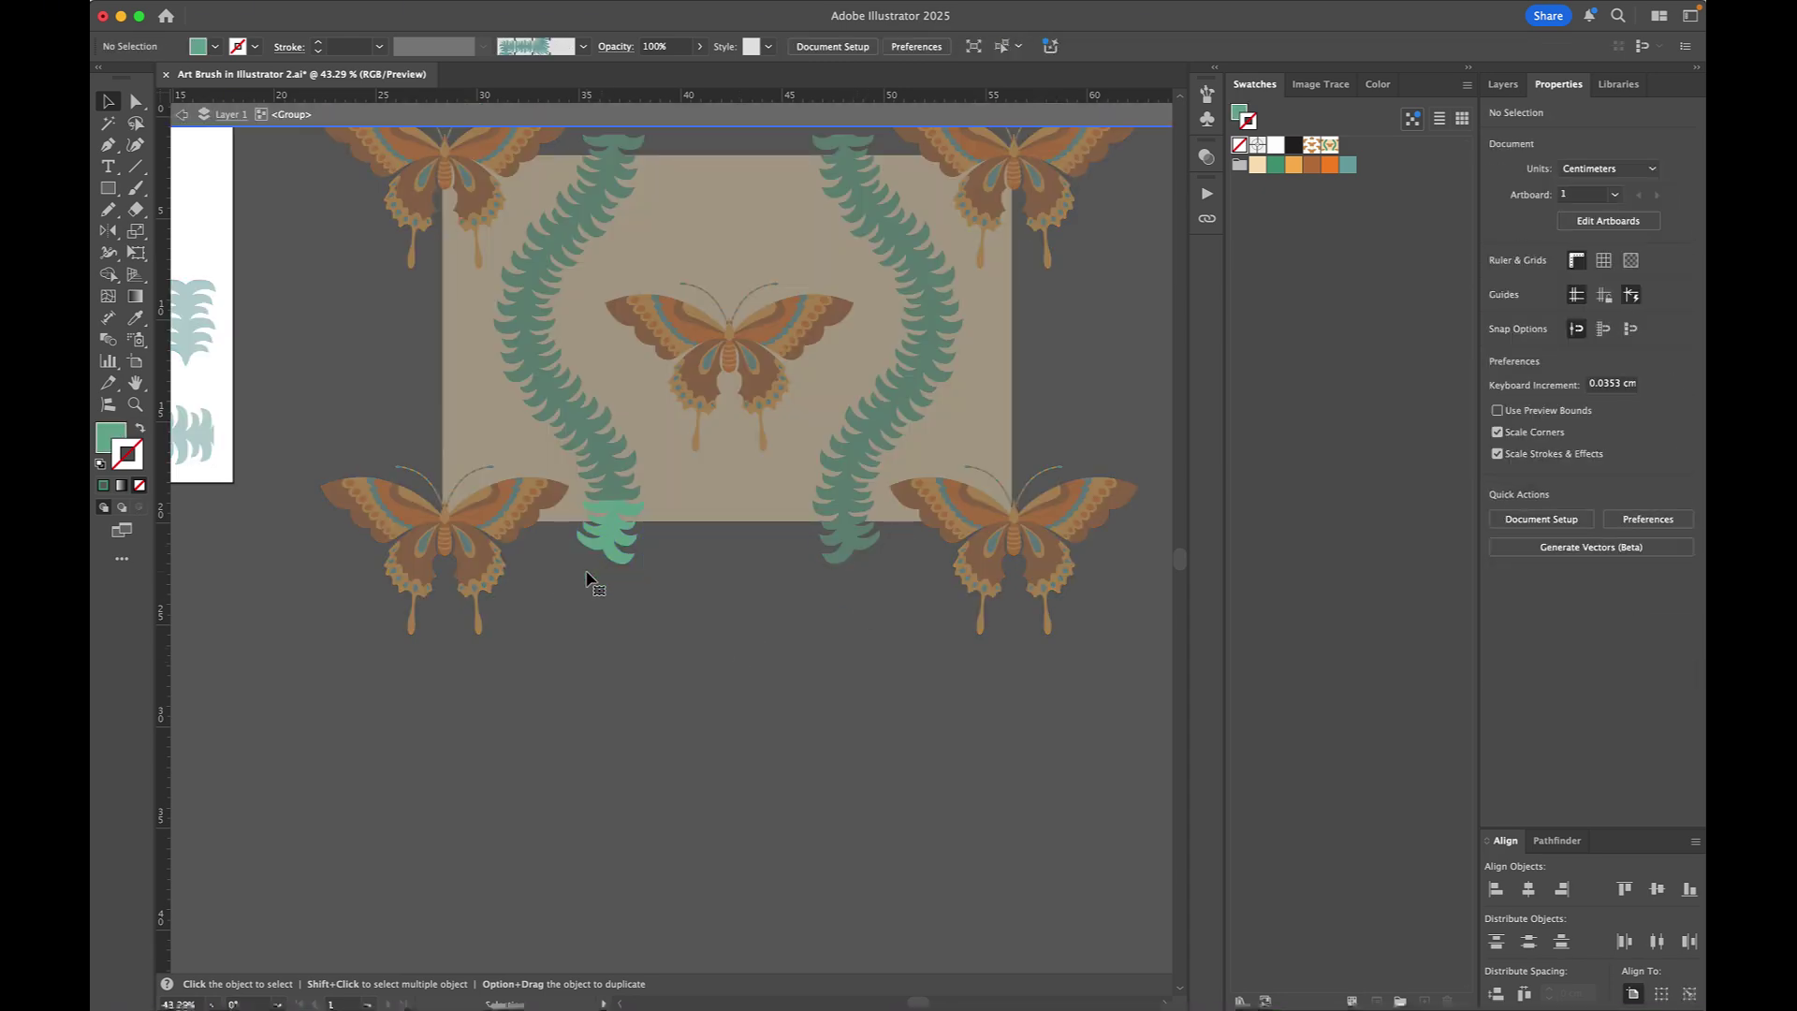
double_click(638, 591)
Step: Reshape the top leaf of the left vine extension by moving its upper anchor points inward to blend with the vine above
scroll(638, 592, "up", 5)
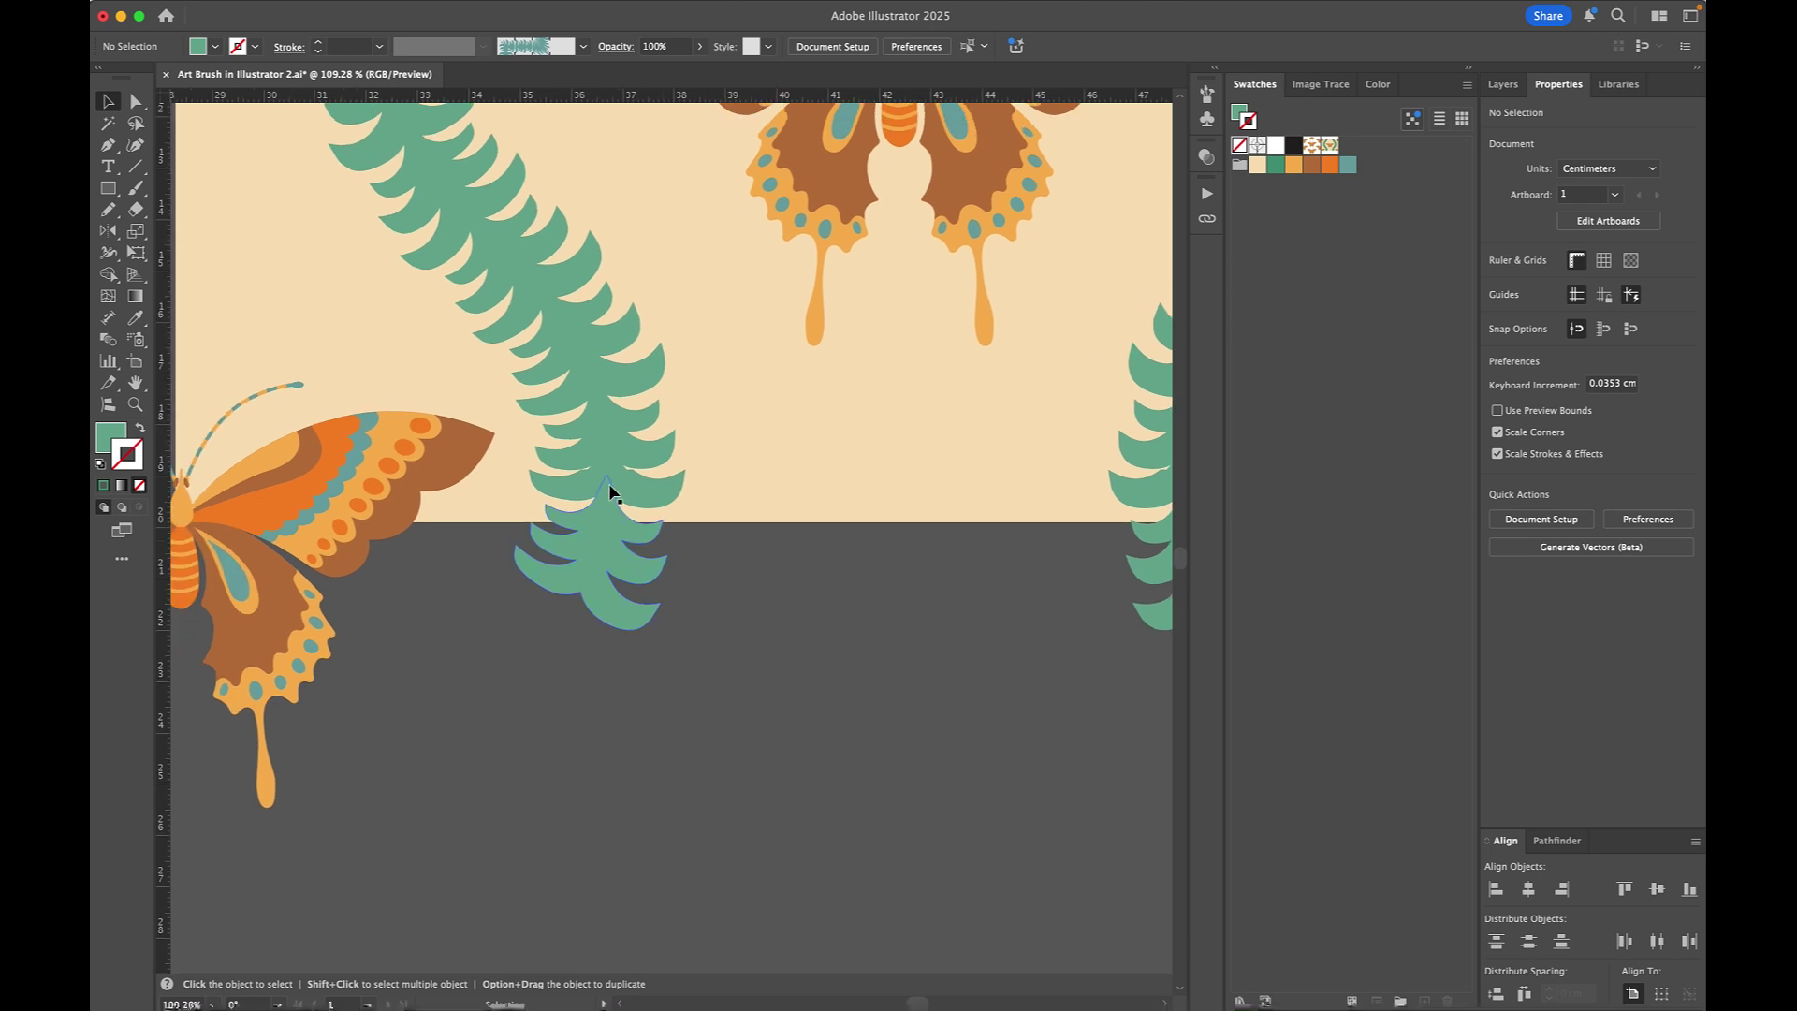
scroll(702, 519, "left", 2)
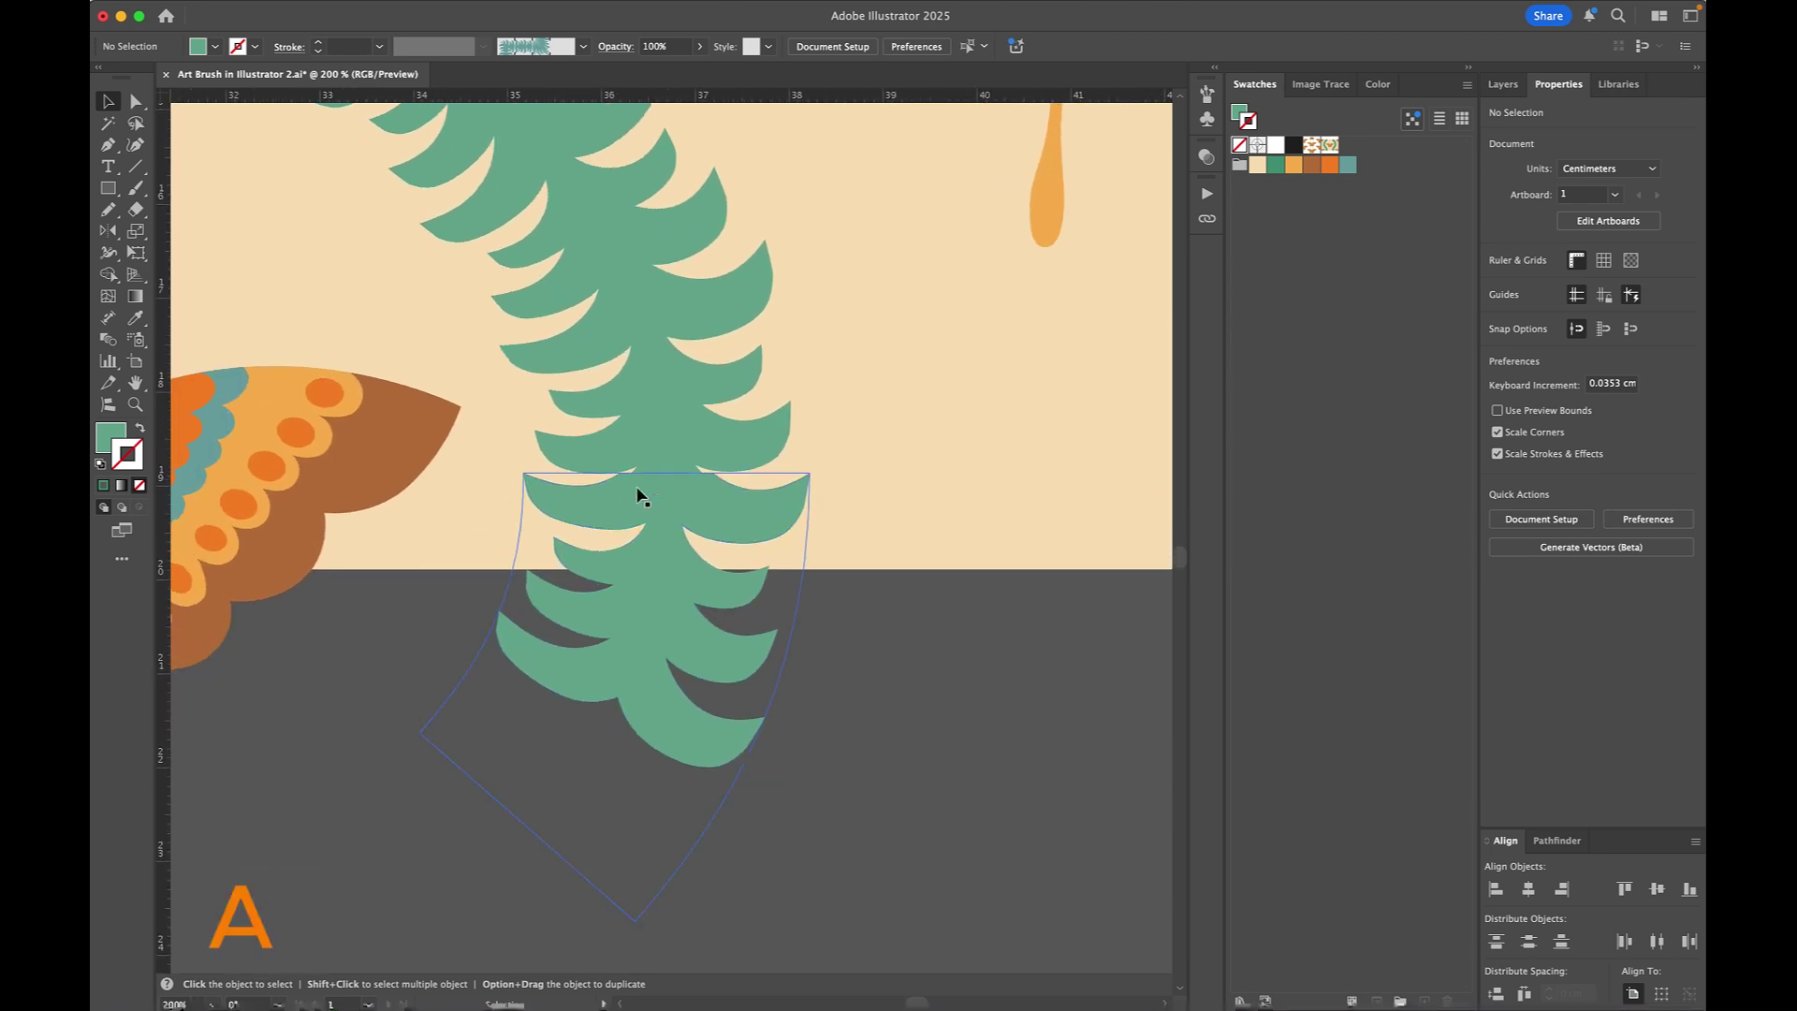
scroll(744, 513, "left", 1)
double_click(746, 514)
left_click(743, 515)
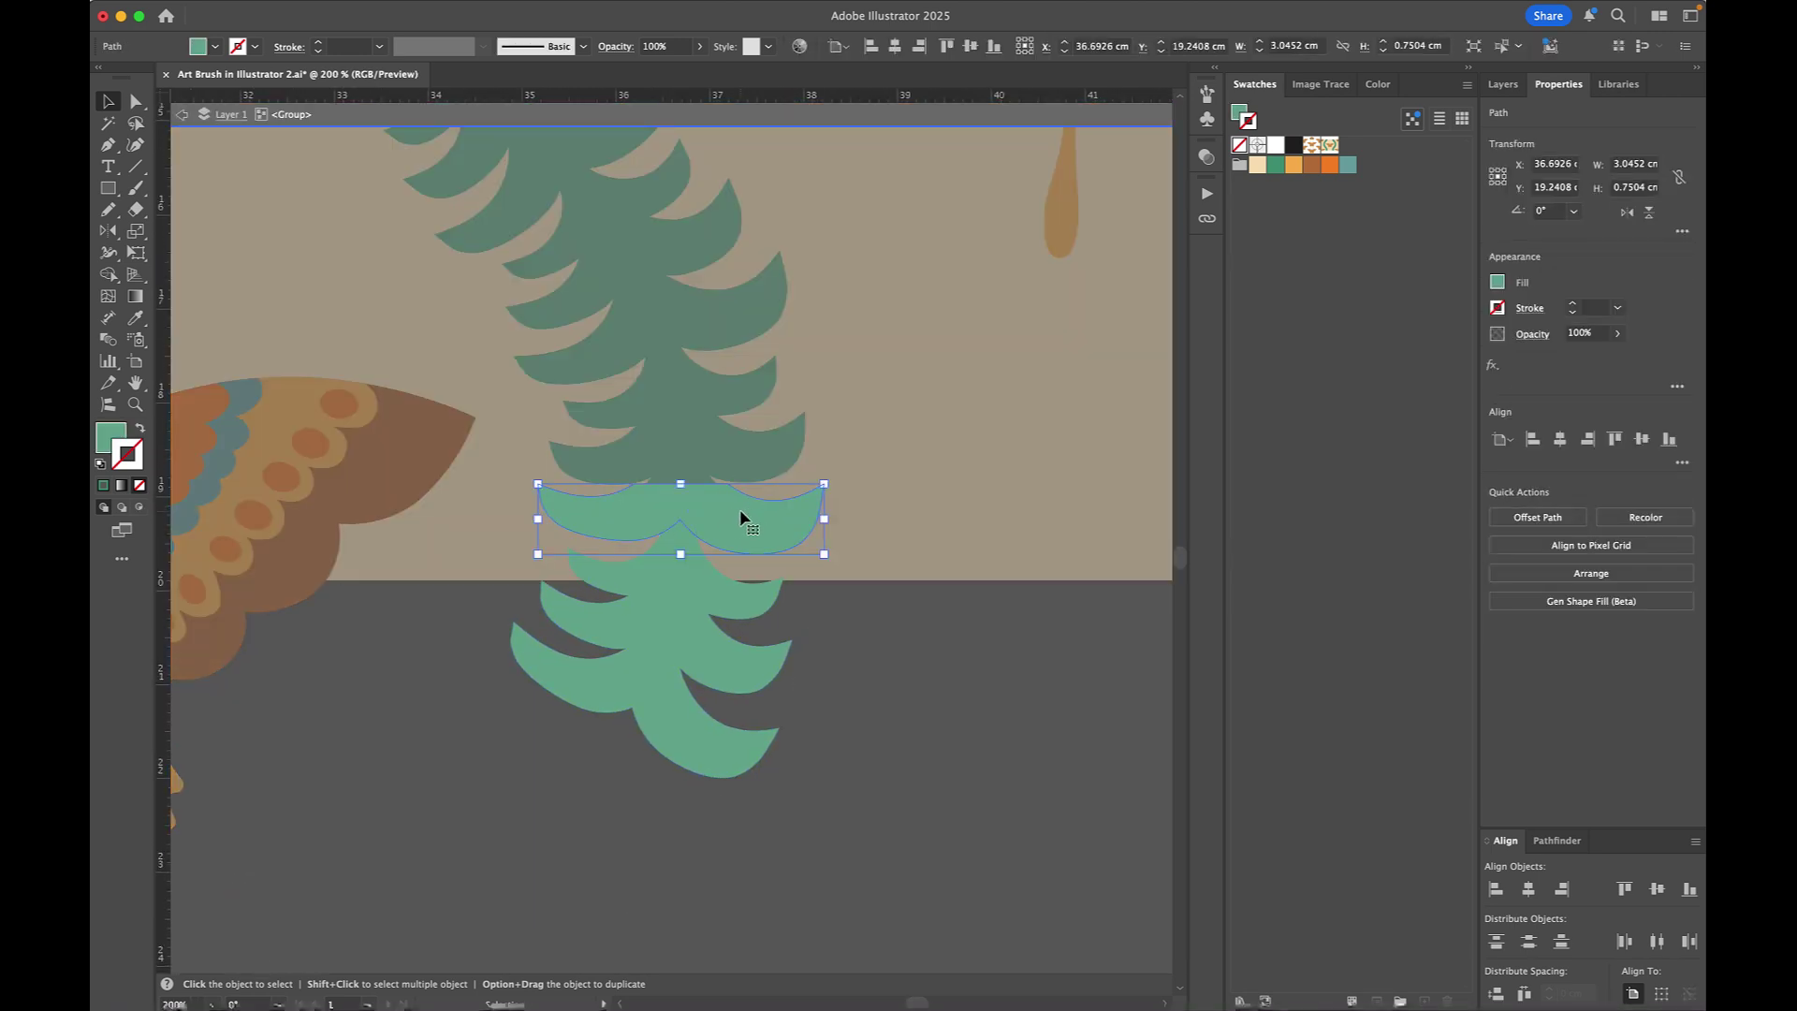
scroll(726, 519, "up", 1)
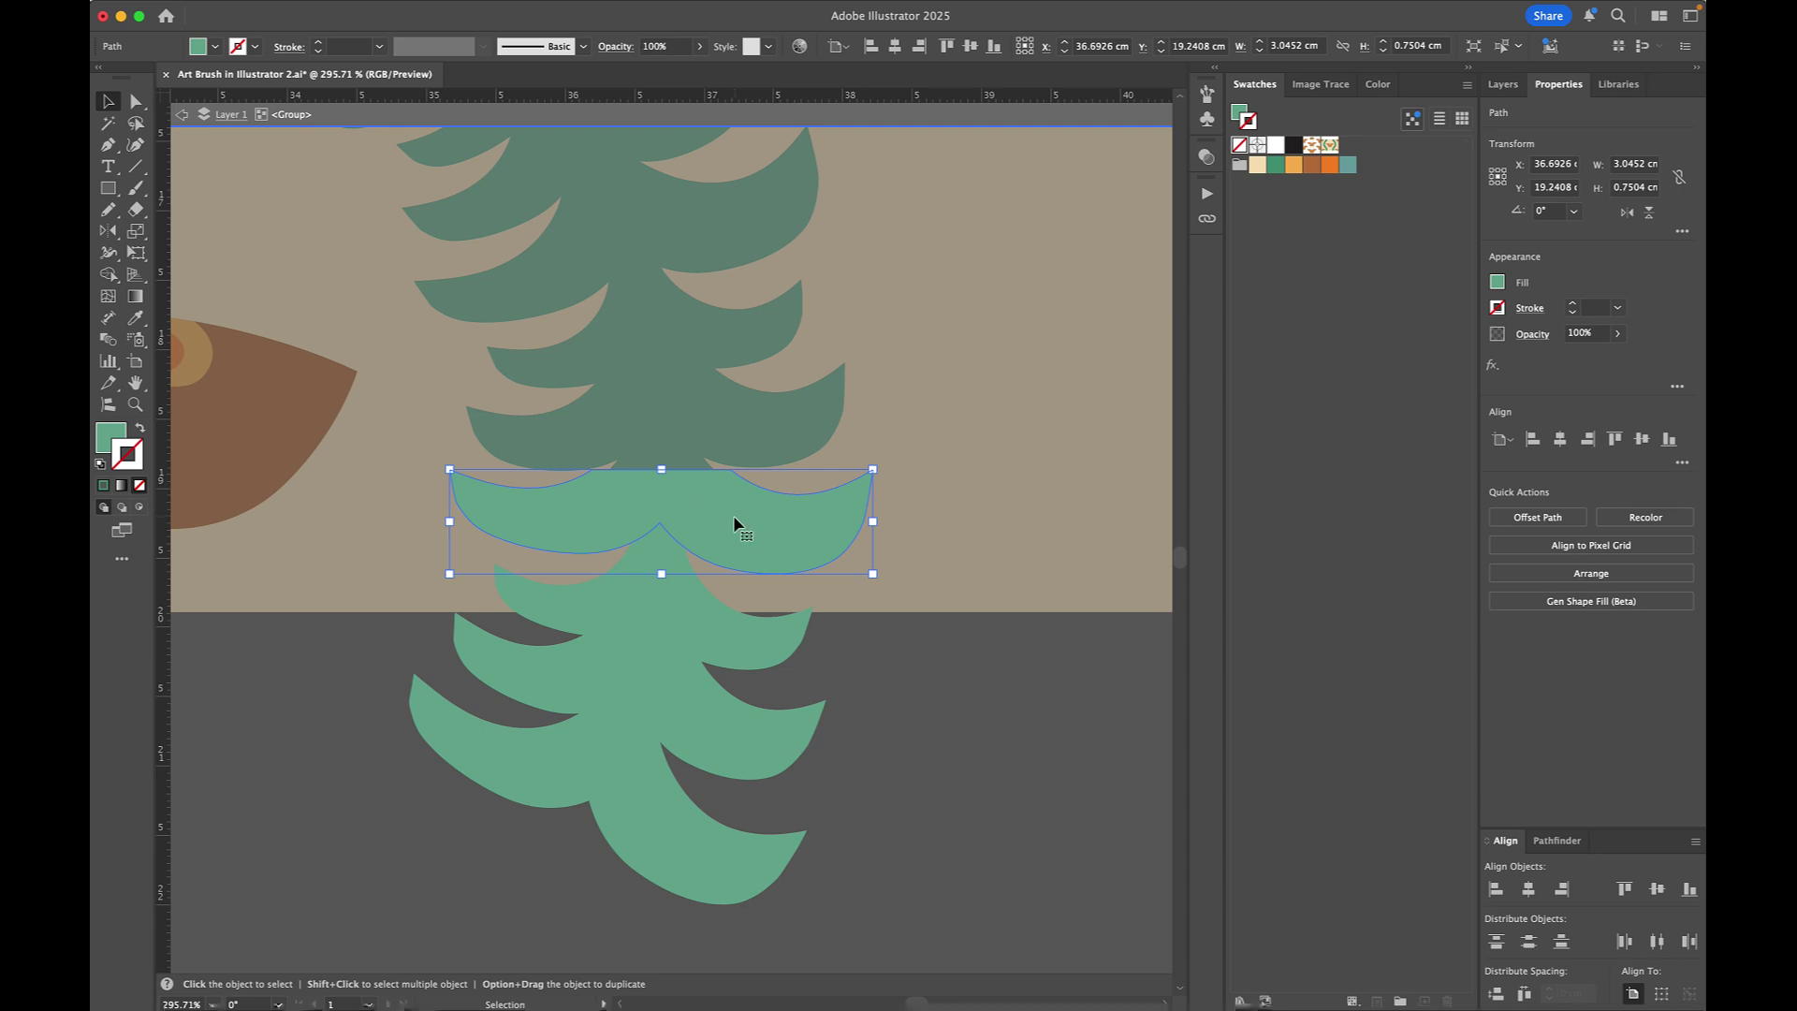
scroll(733, 515, "up", 1)
key("a")
left_click(519, 494)
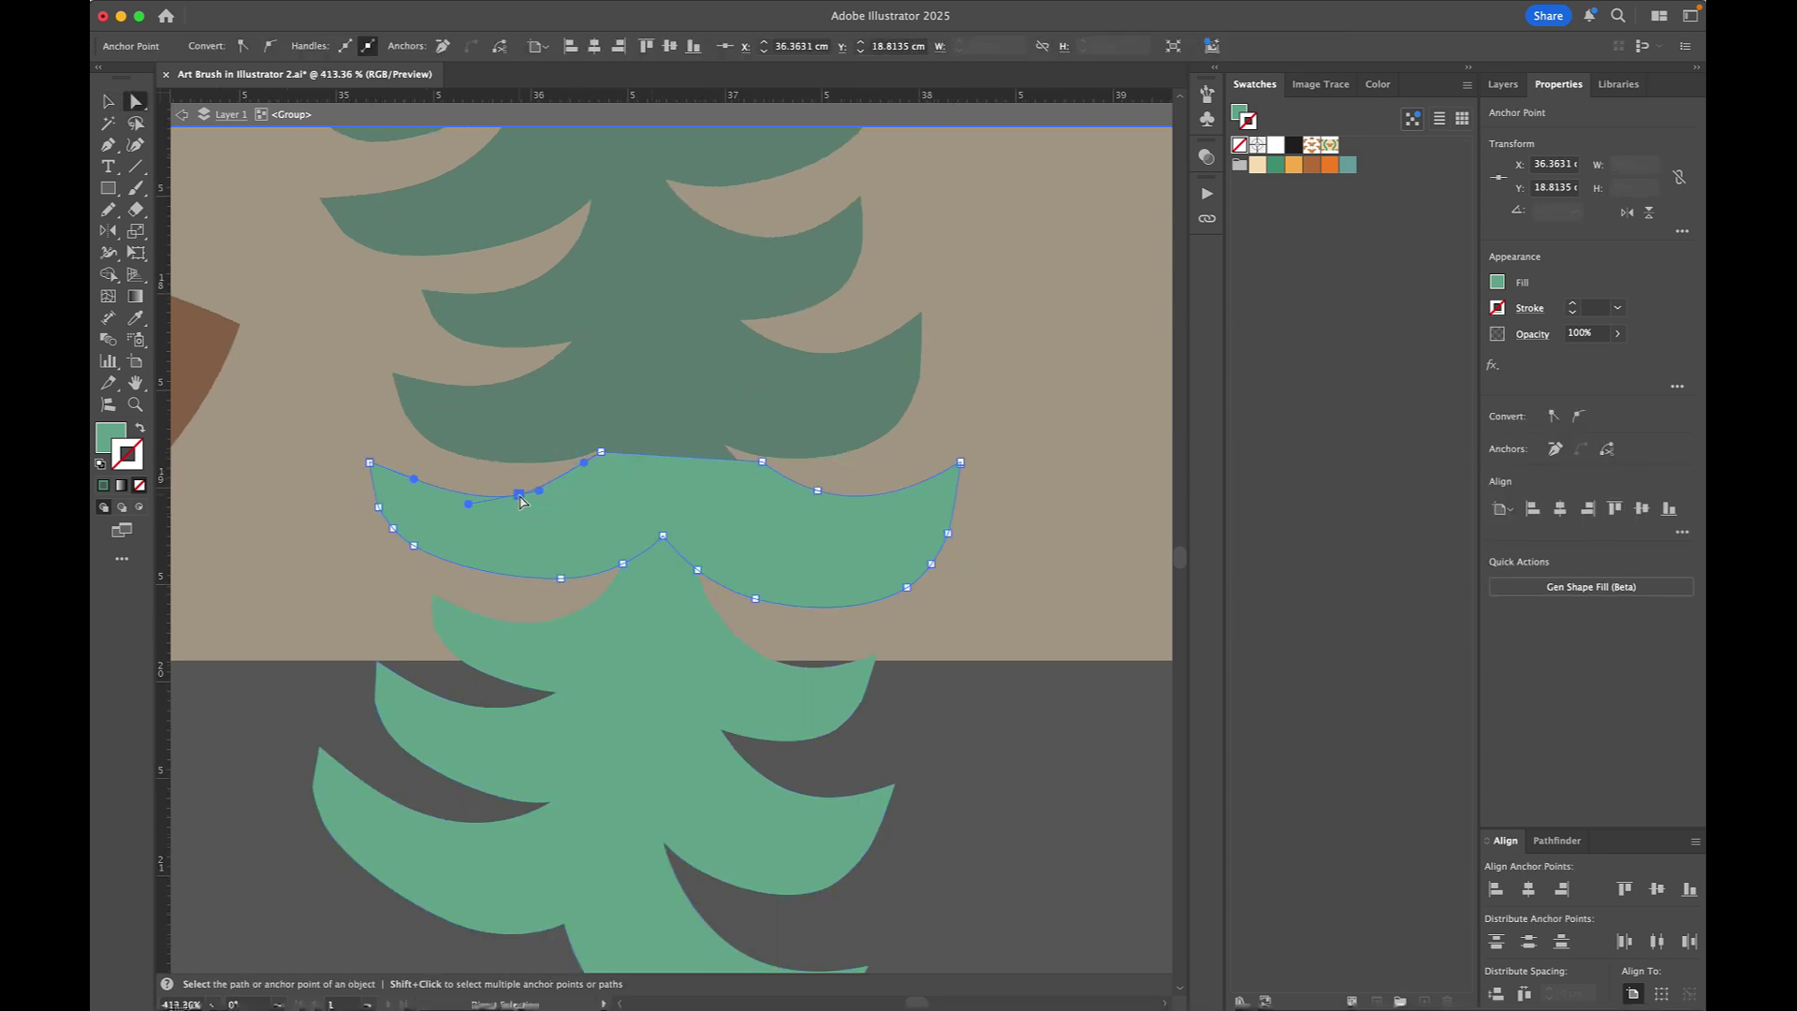
left_click_drag(539, 490, 573, 480)
left_click_drag(763, 463, 722, 443)
left_click_drag(818, 491, 737, 487)
key("super+shift+a")
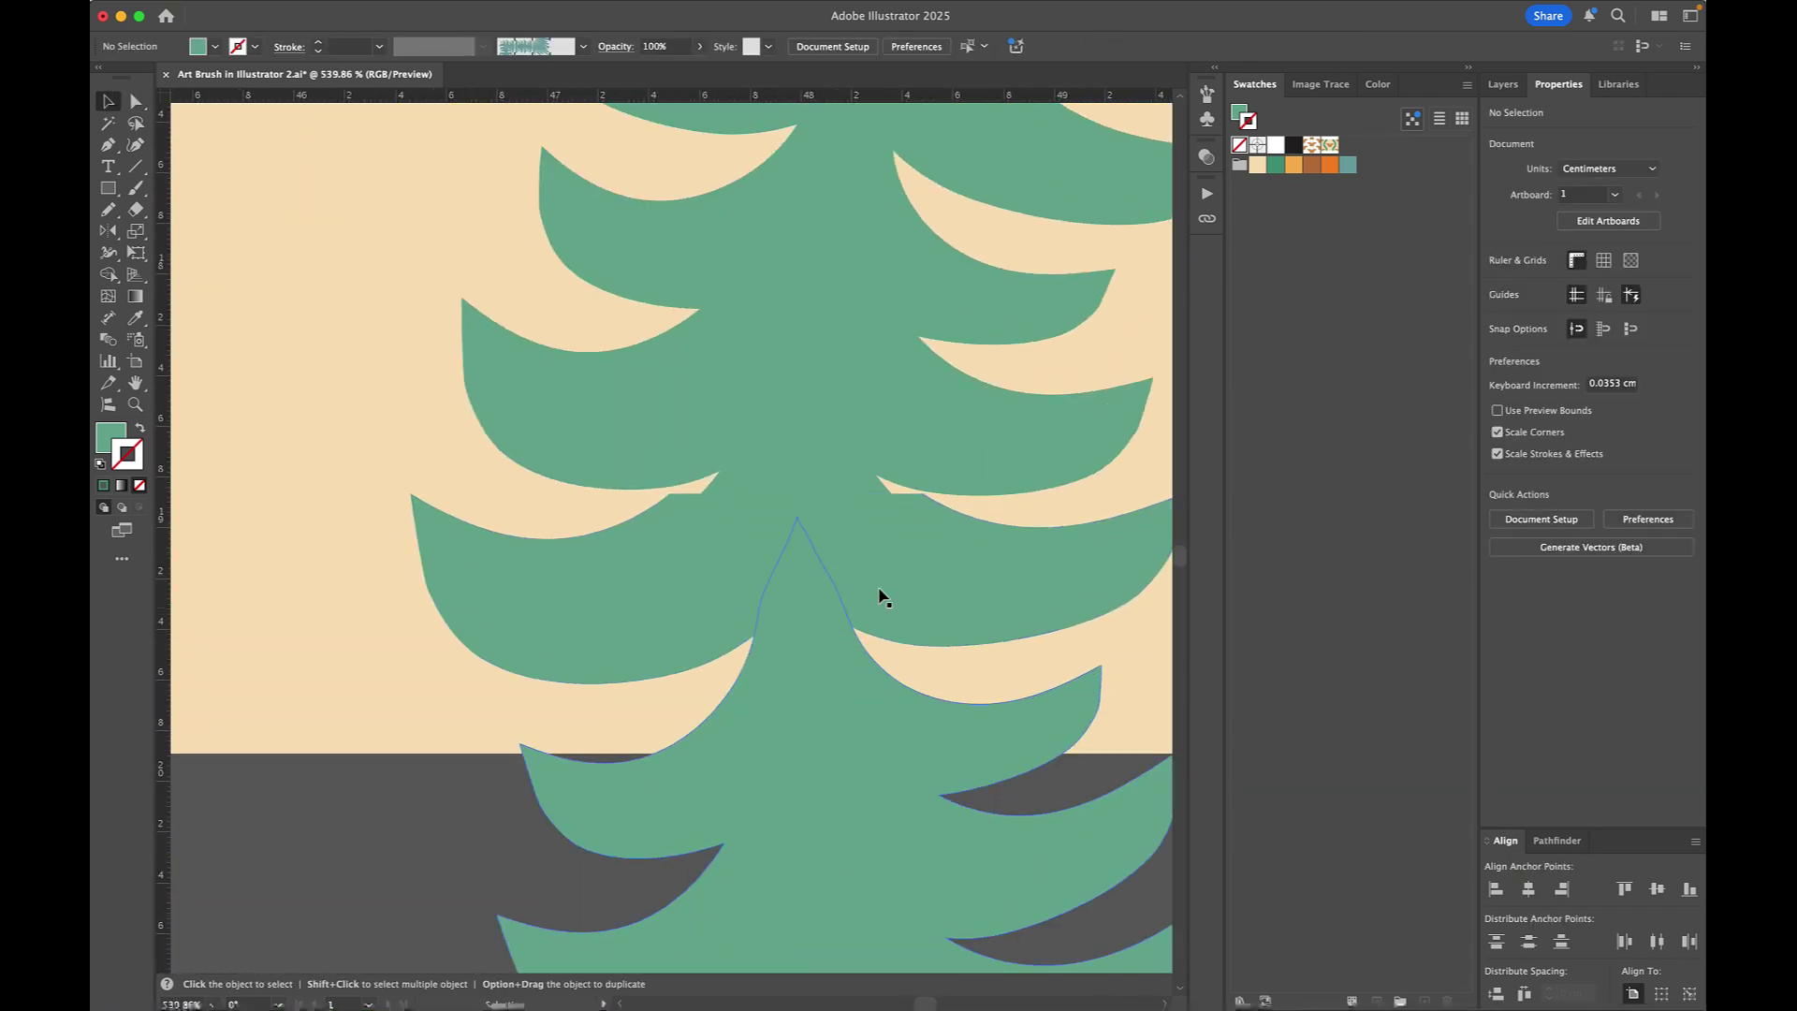
Step: Reshape the top leaf of the right vine extension on both sides, pulling its upper anchor points inward to close the seam
double_click(842, 558)
left_click(840, 552)
key("a")
left_click_drag(669, 494, 714, 478)
left_click_drag(600, 530, 667, 526)
left_click(610, 521)
scroll(711, 496, "right", 3)
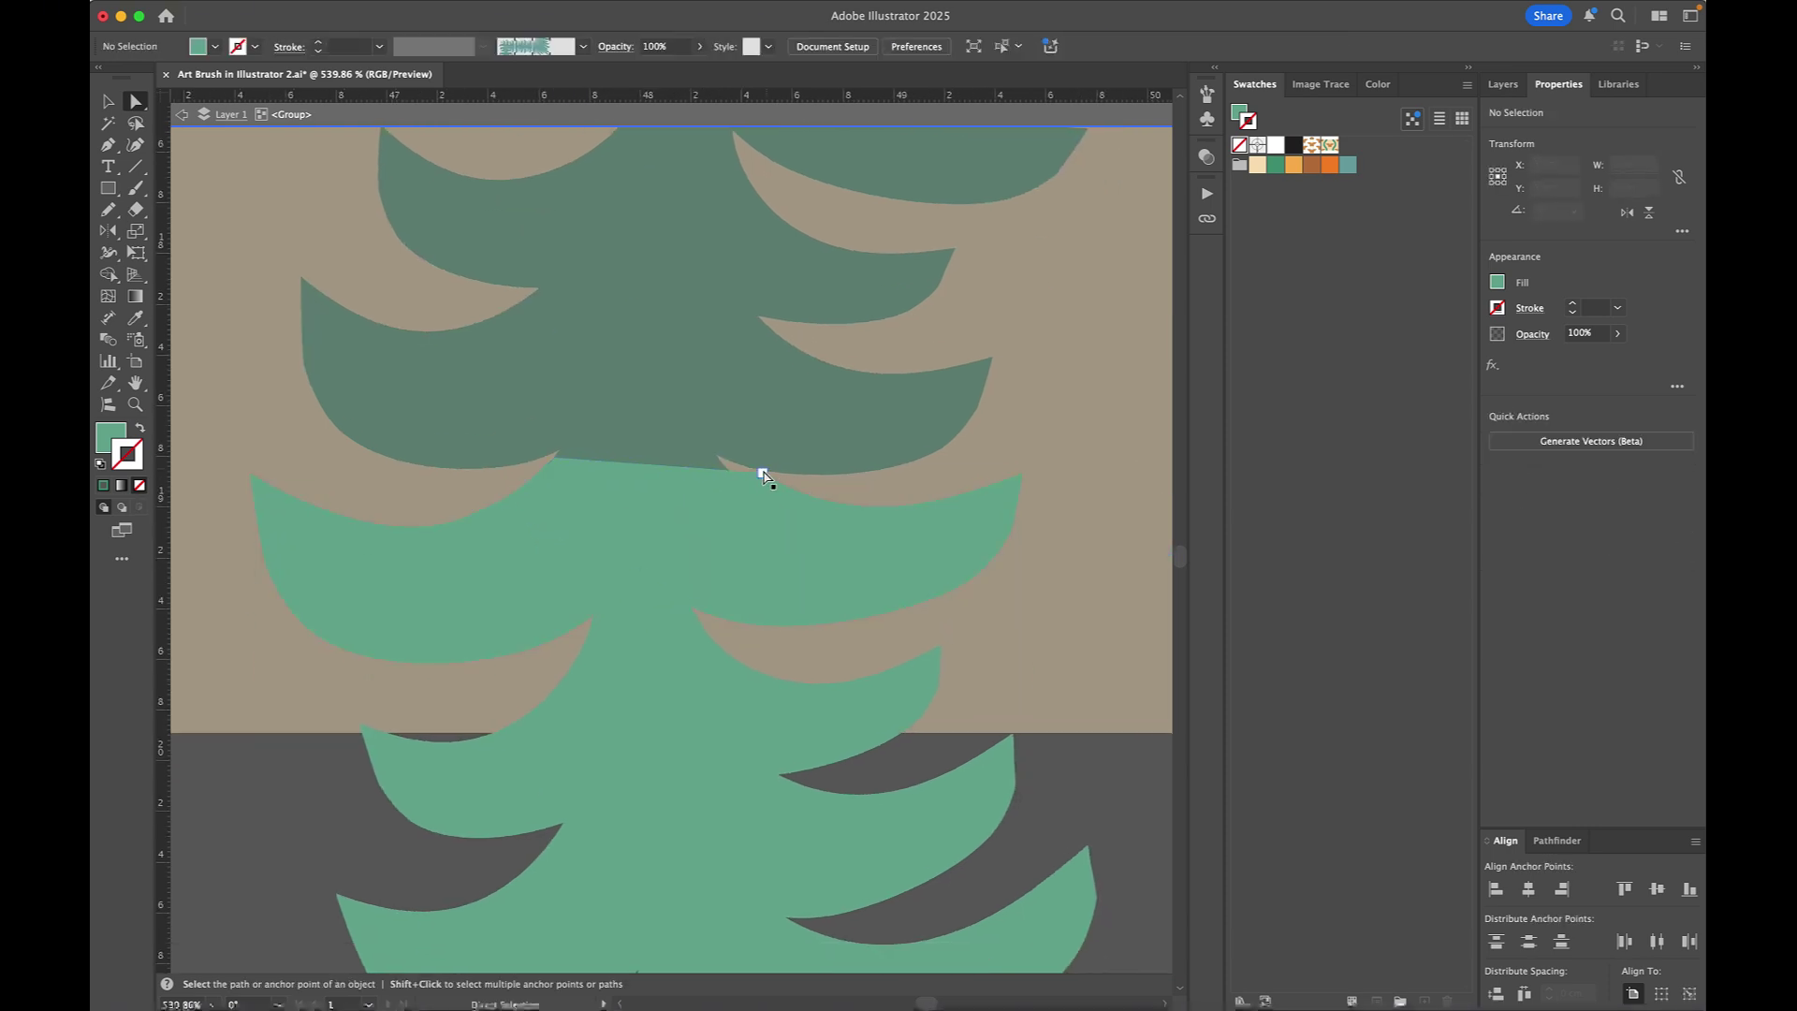
left_click(761, 468)
left_click(792, 494)
left_click_drag(763, 472, 715, 454)
mouse_move(838, 503)
left_mouse_down()
mouse_move(829, 515)
mouse_move(871, 529)
mouse_move(831, 510)
left_mouse_up()
double_click(1090, 603)
scroll(1090, 603, "down", 5)
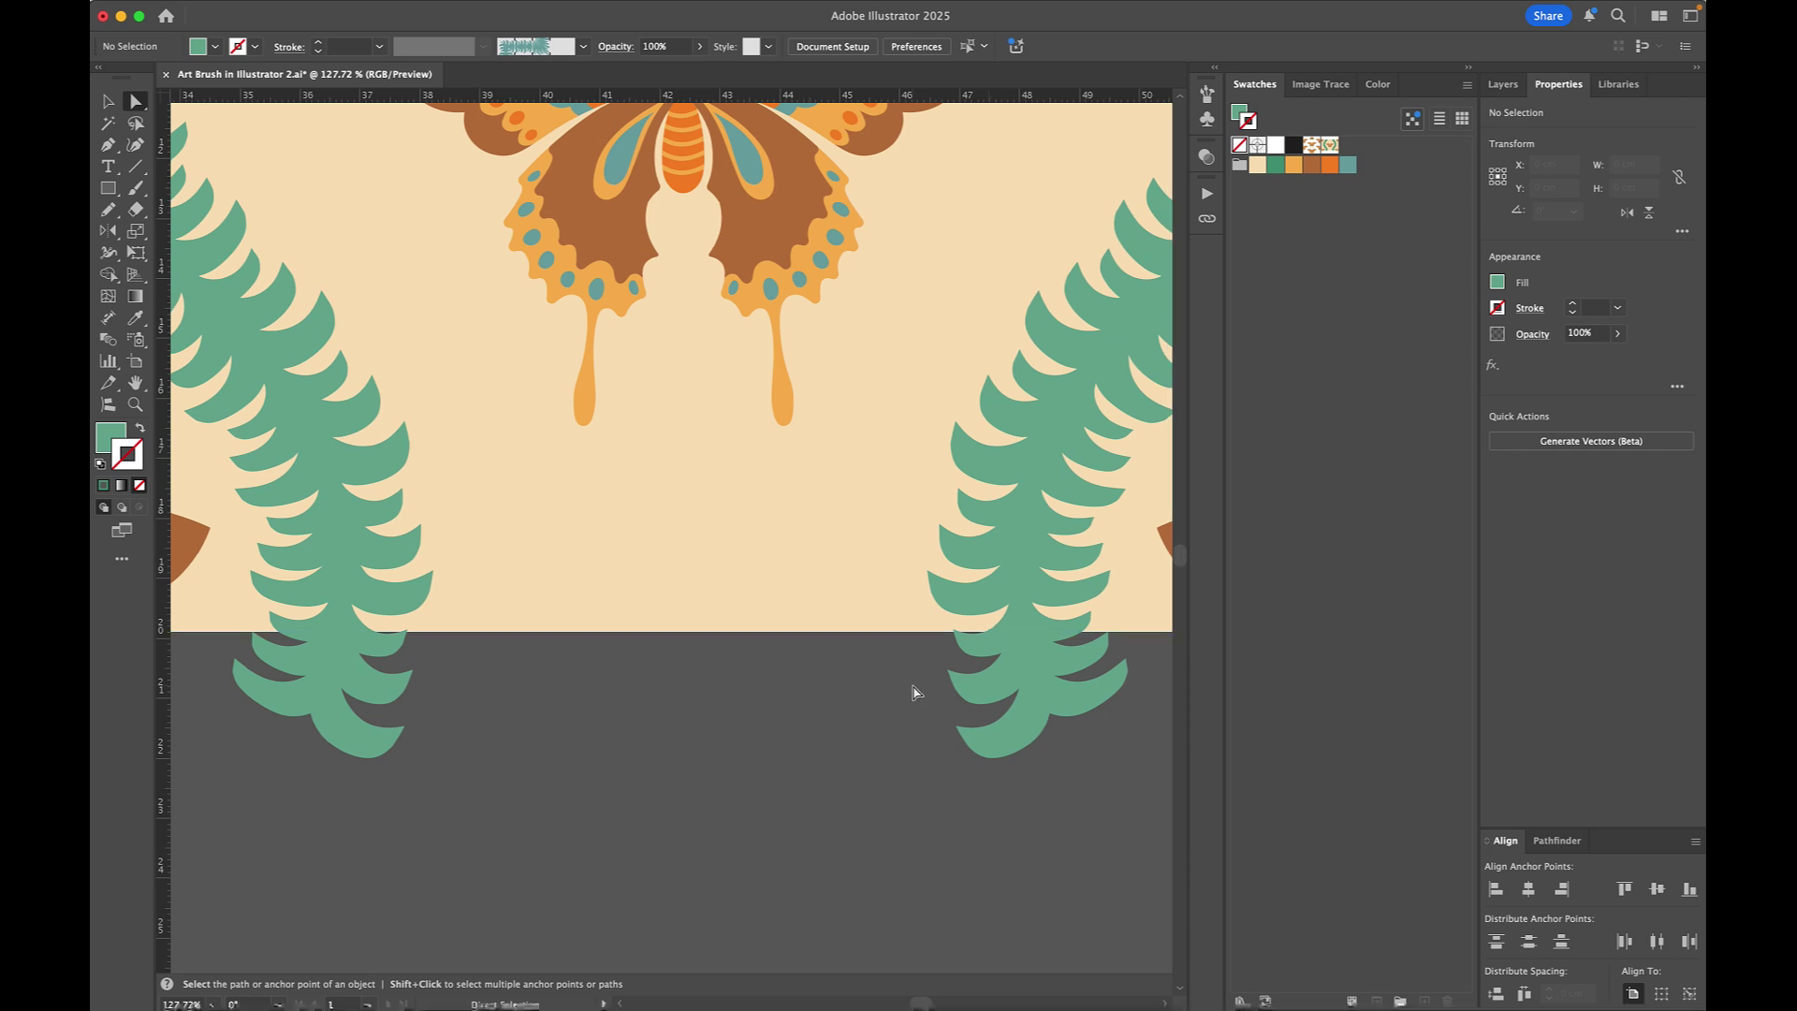
scroll(915, 693, "down", 4)
scroll(915, 692, "down", 2)
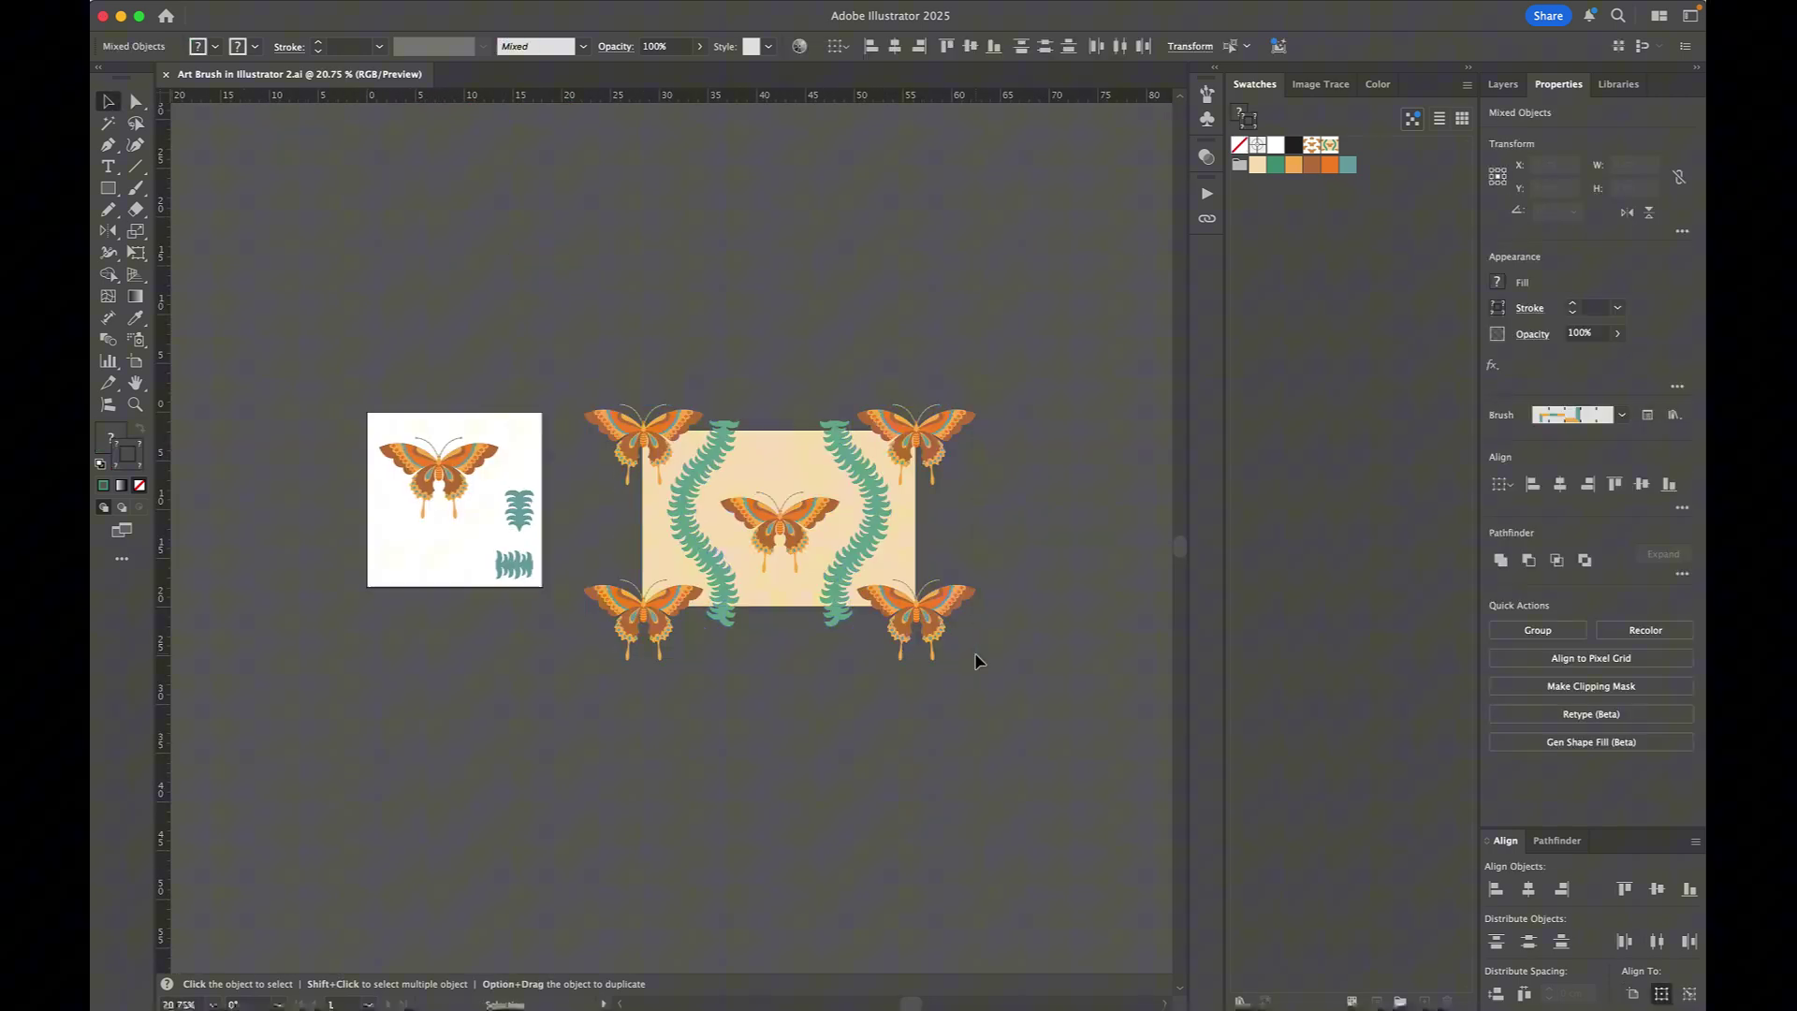
Step: Duplicate the complete tile artwork into the empty area below the artboard, leaving the original in place
scroll(974, 661, "down", 2)
scroll(974, 662, "left", 2)
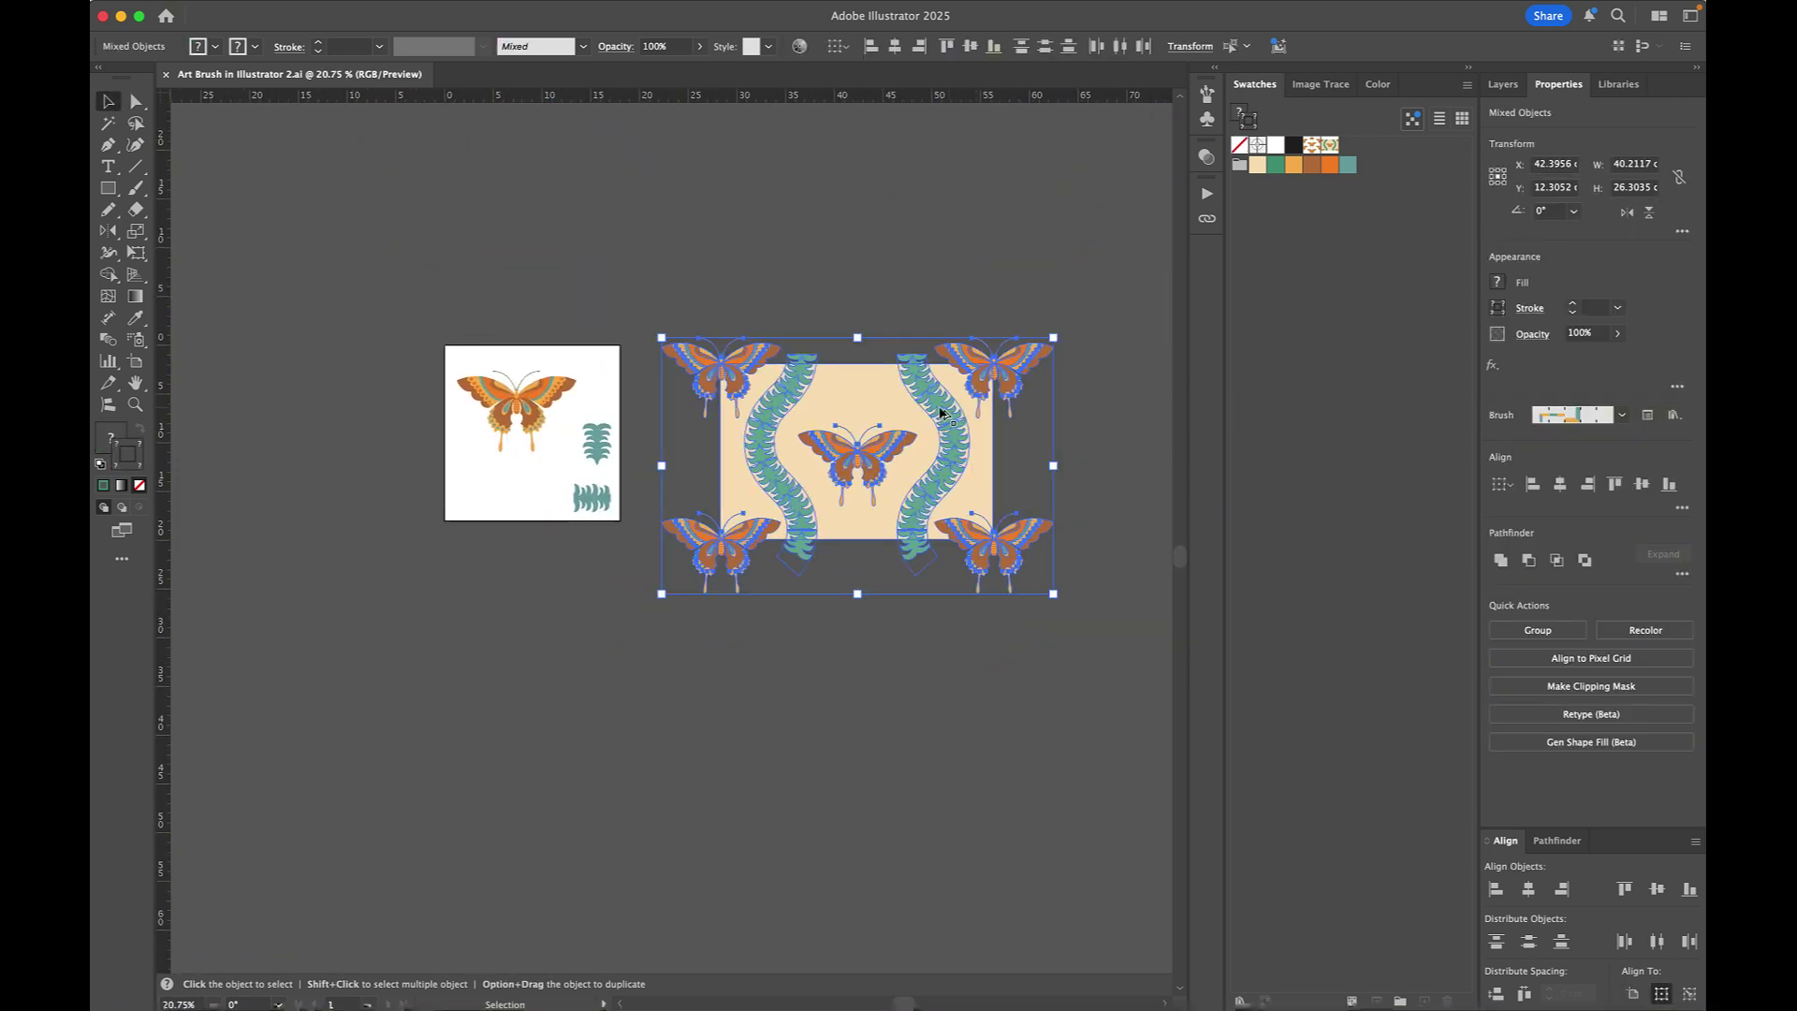
left_click_drag(880, 422, 565, 750)
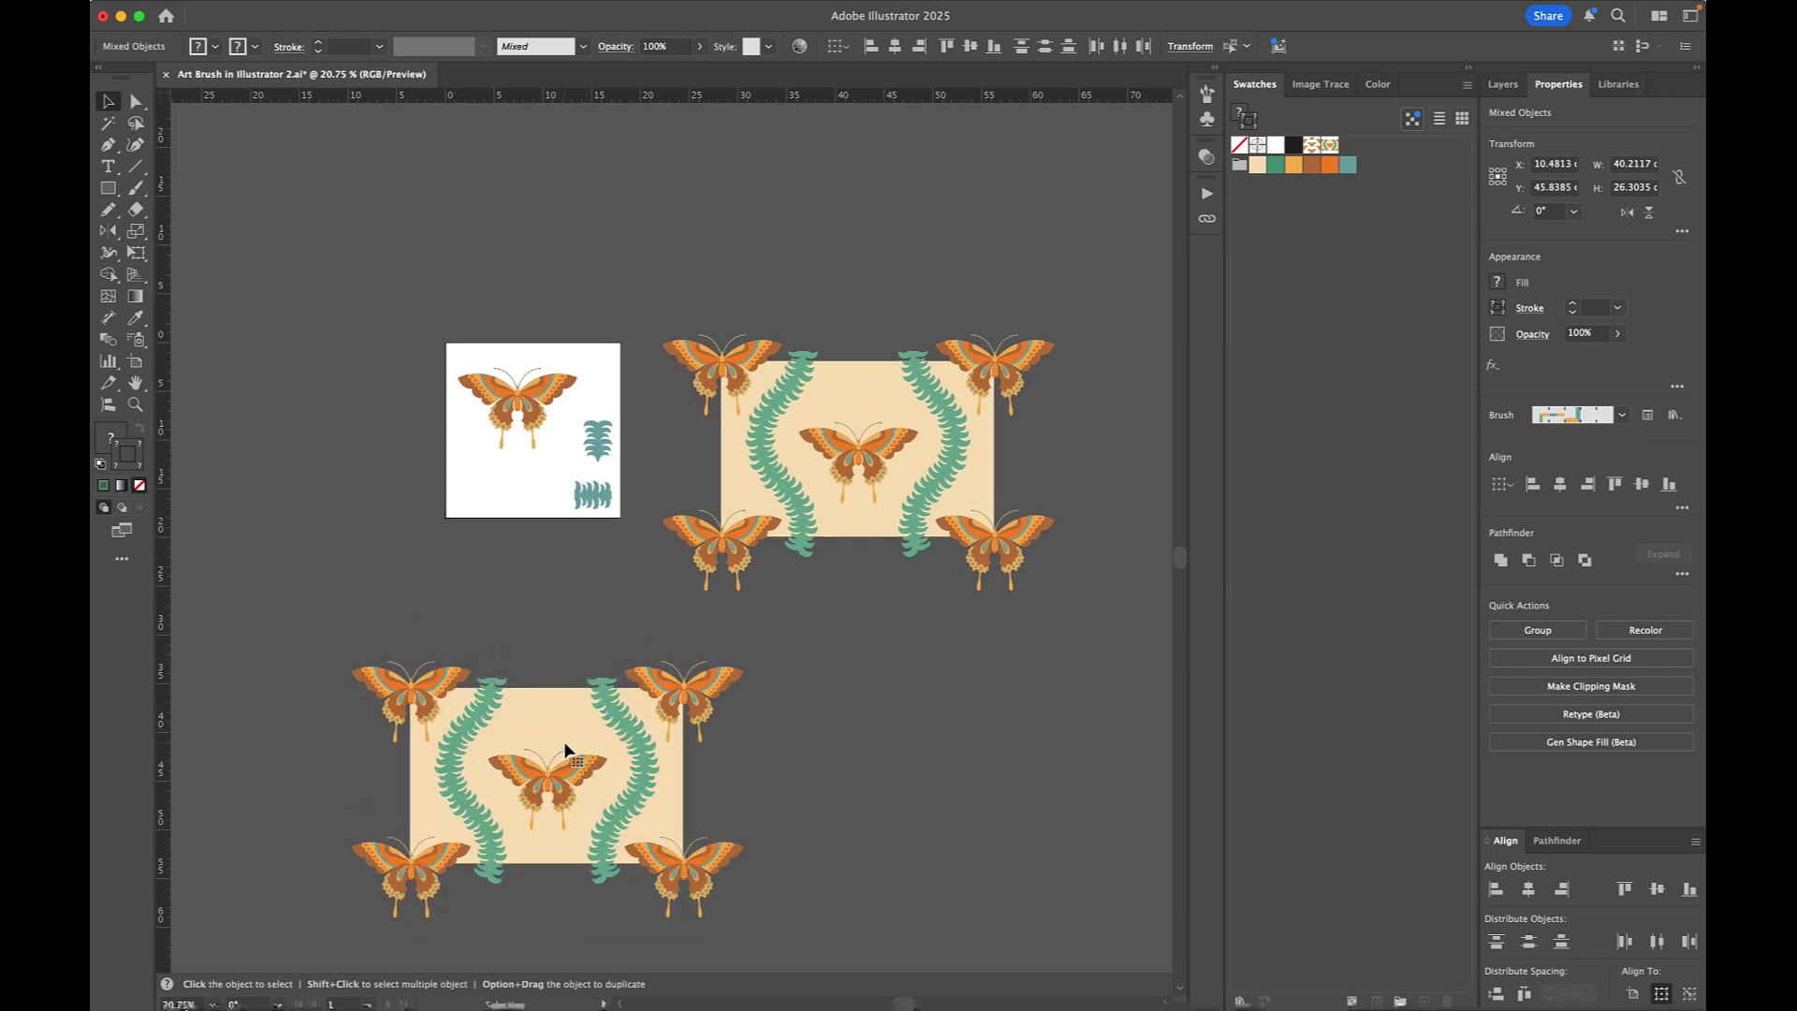
scroll(567, 749, "down", 4)
scroll(567, 749, "left", 2)
left_click(934, 642)
Step: Clip the duplicated tile artwork with a copy of its 28 × 18 cm background rectangle, pasted in place and brought to the front
left_click(764, 617)
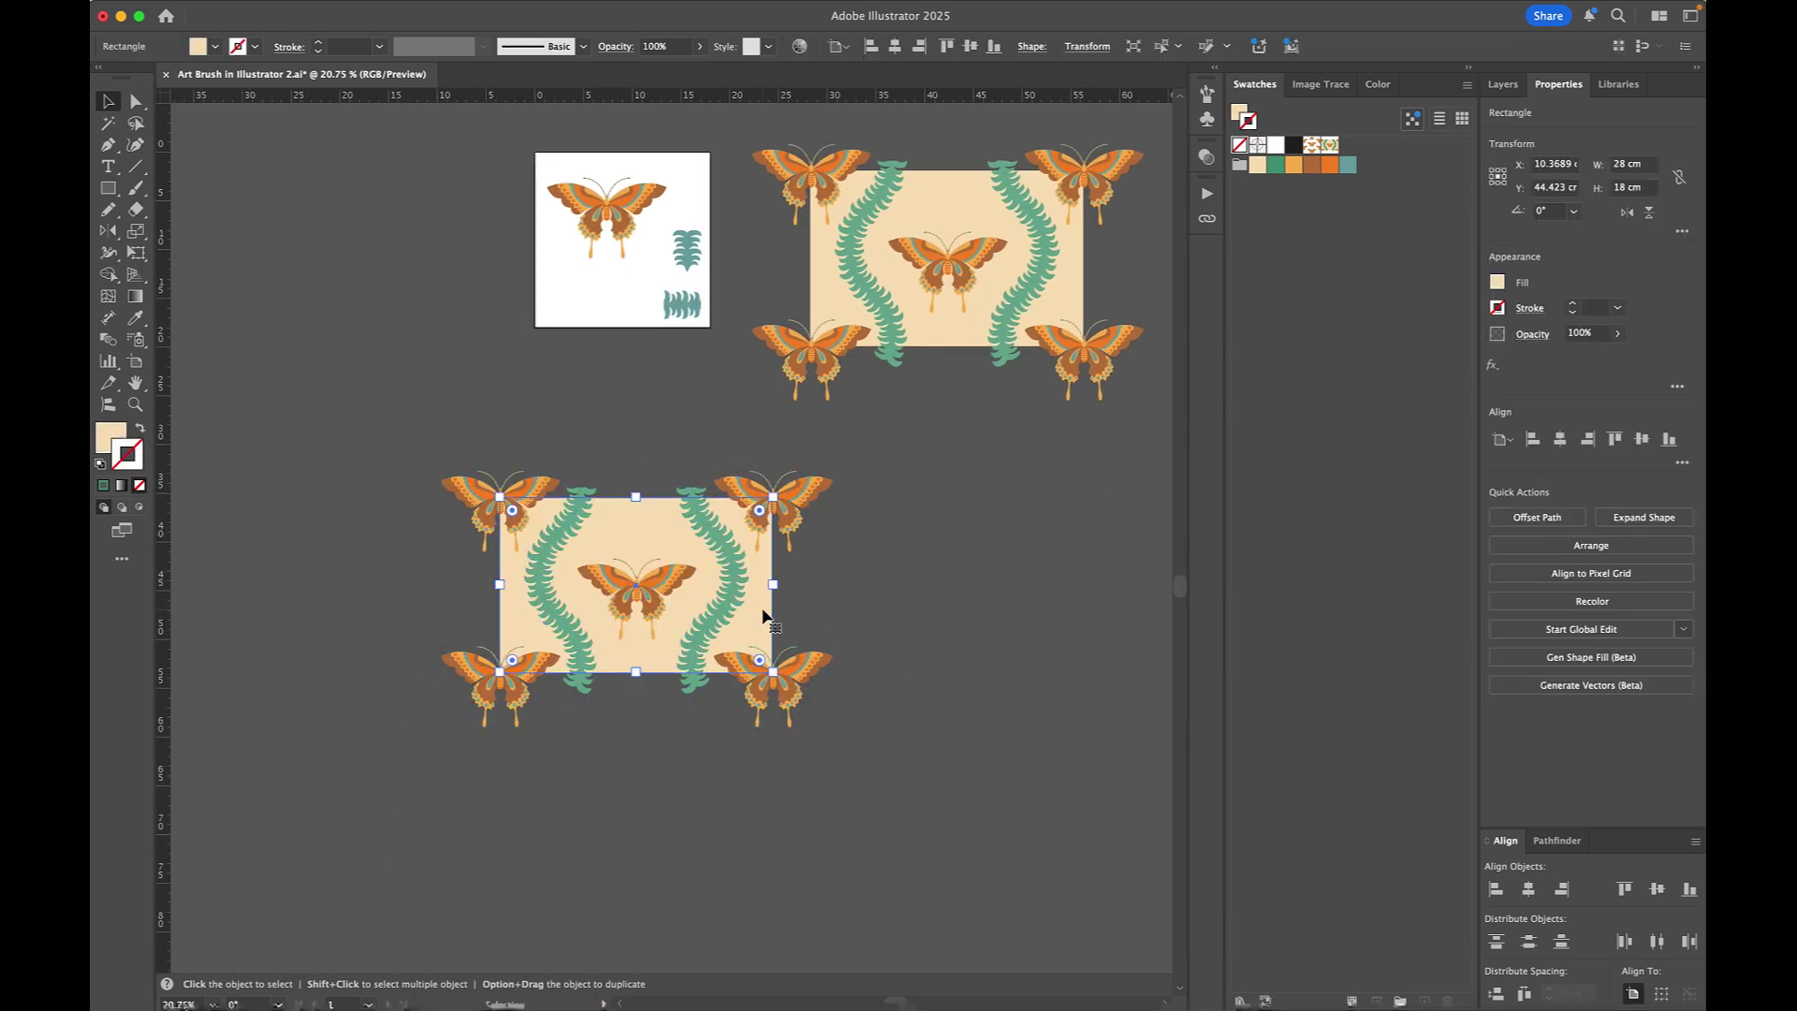
key("a")
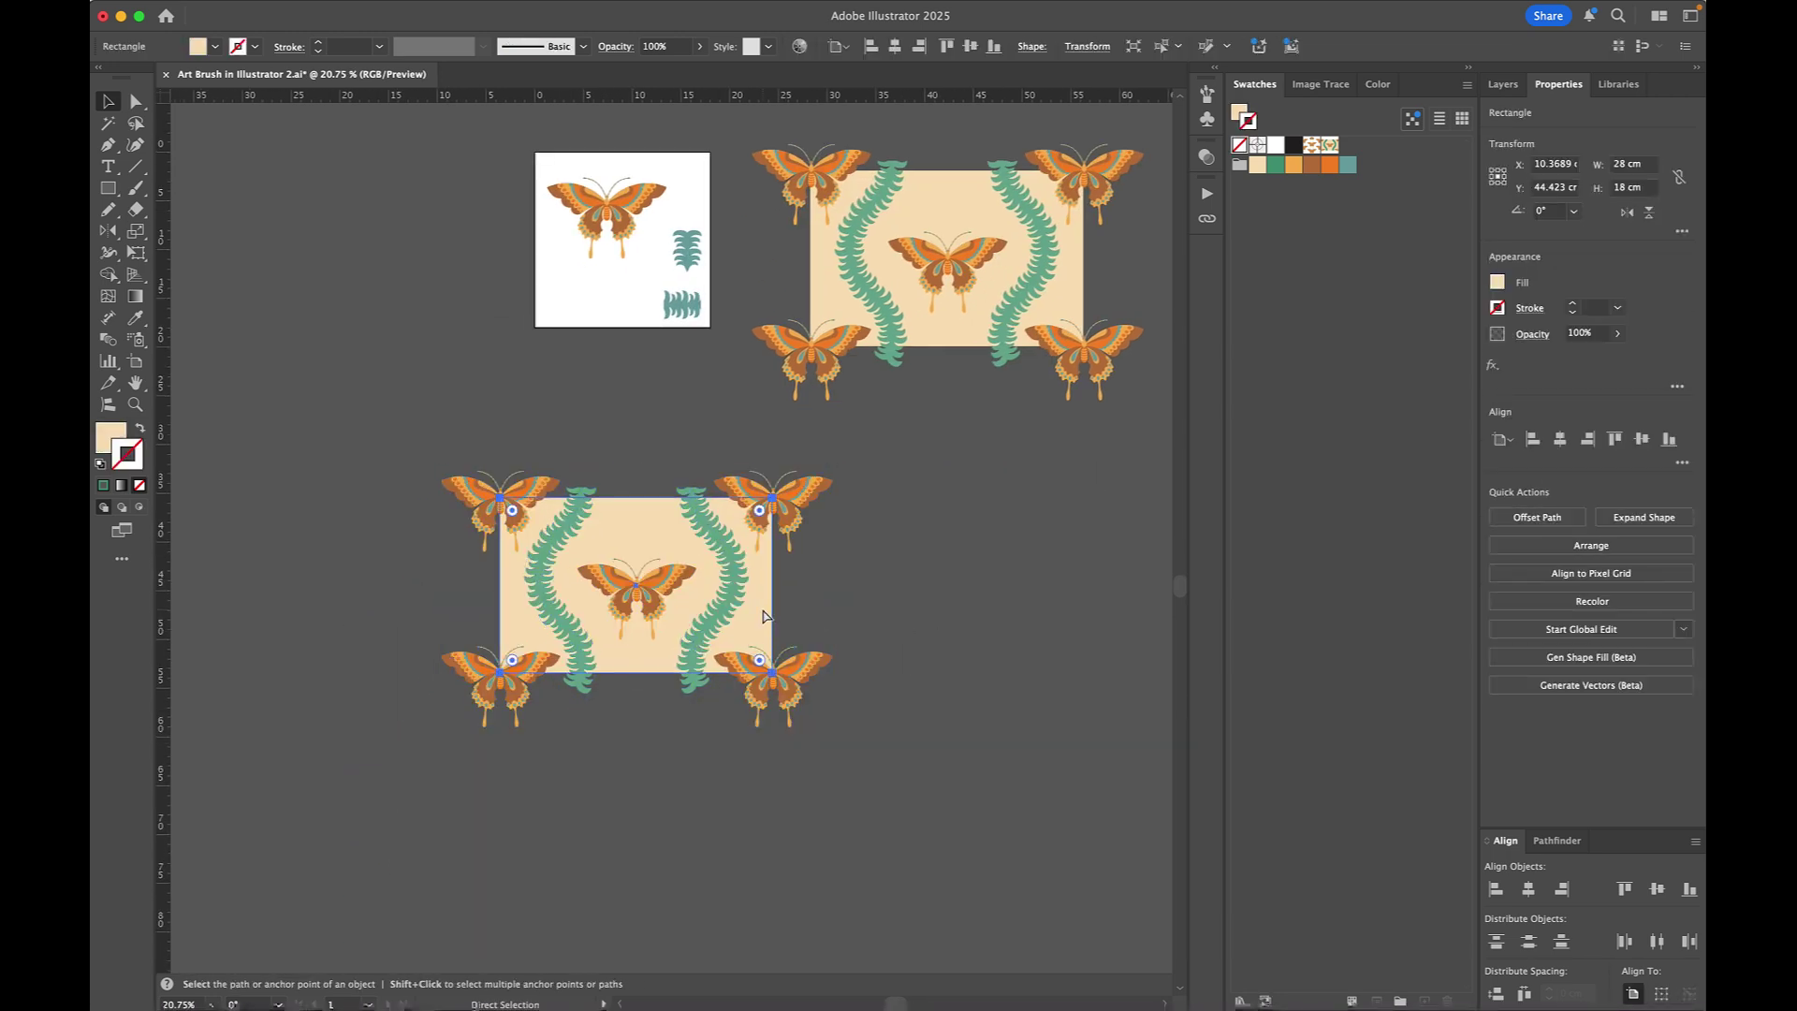
key("v")
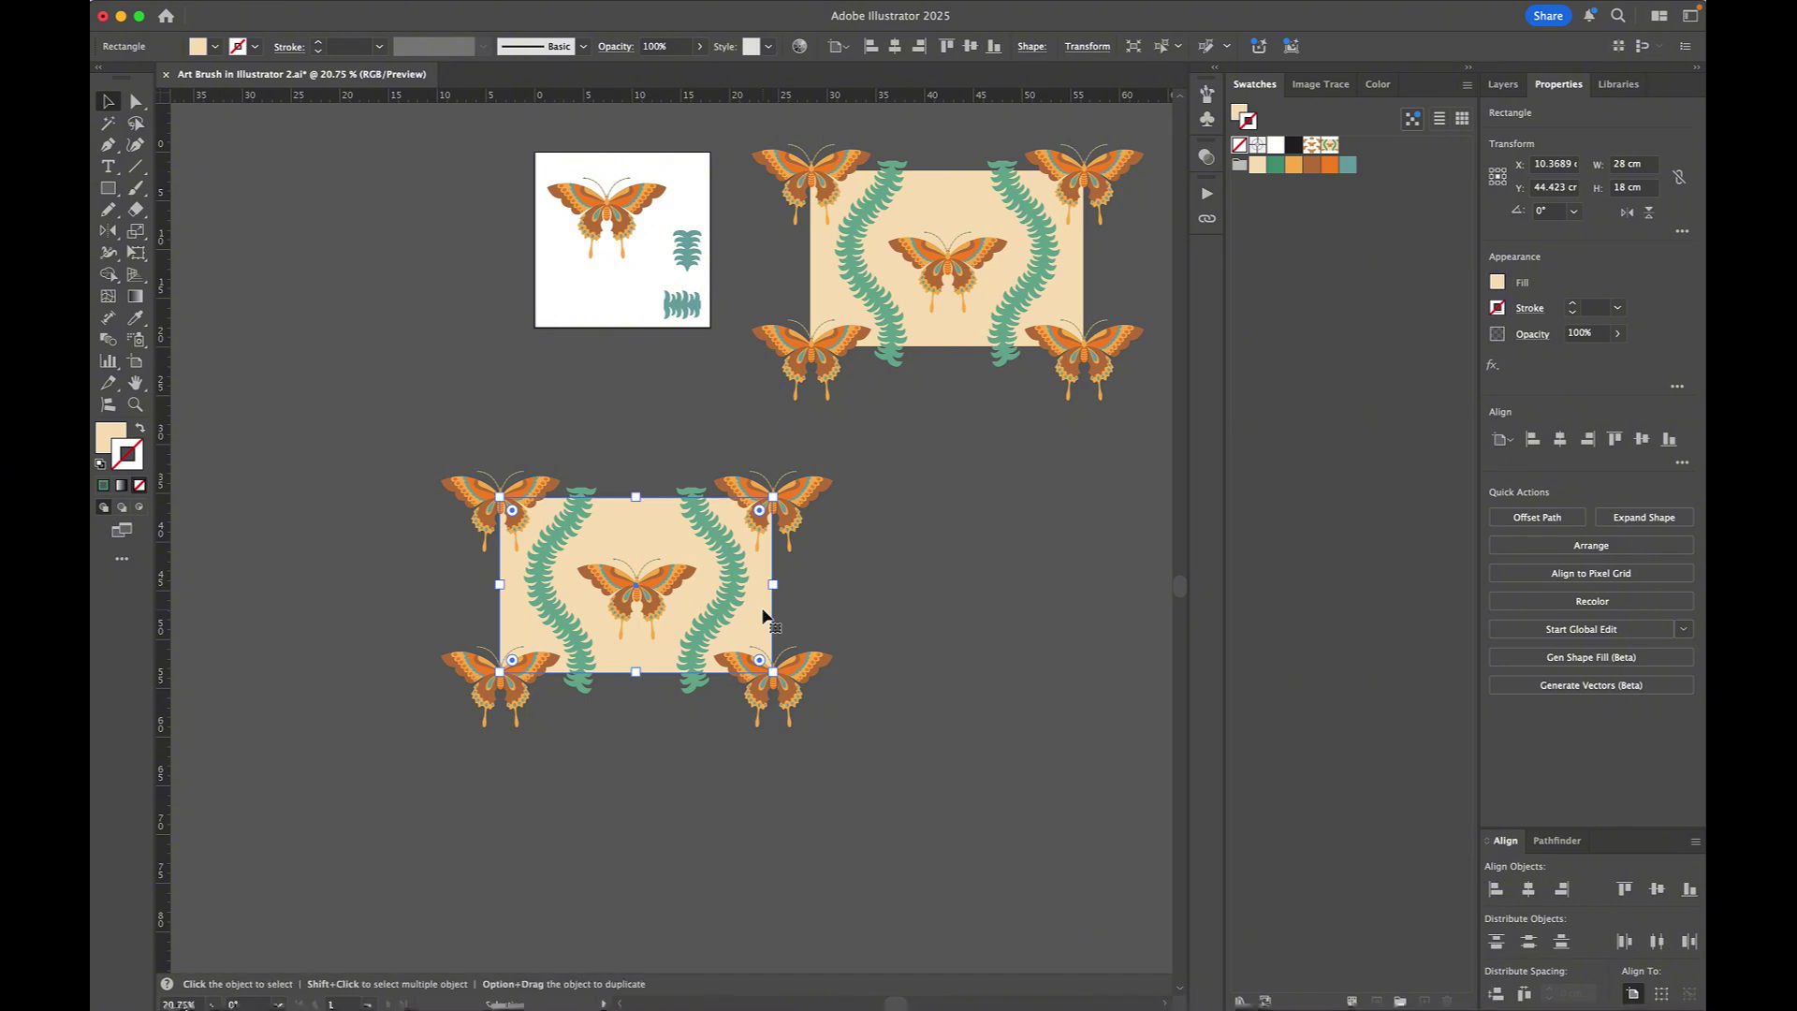
key("super+c")
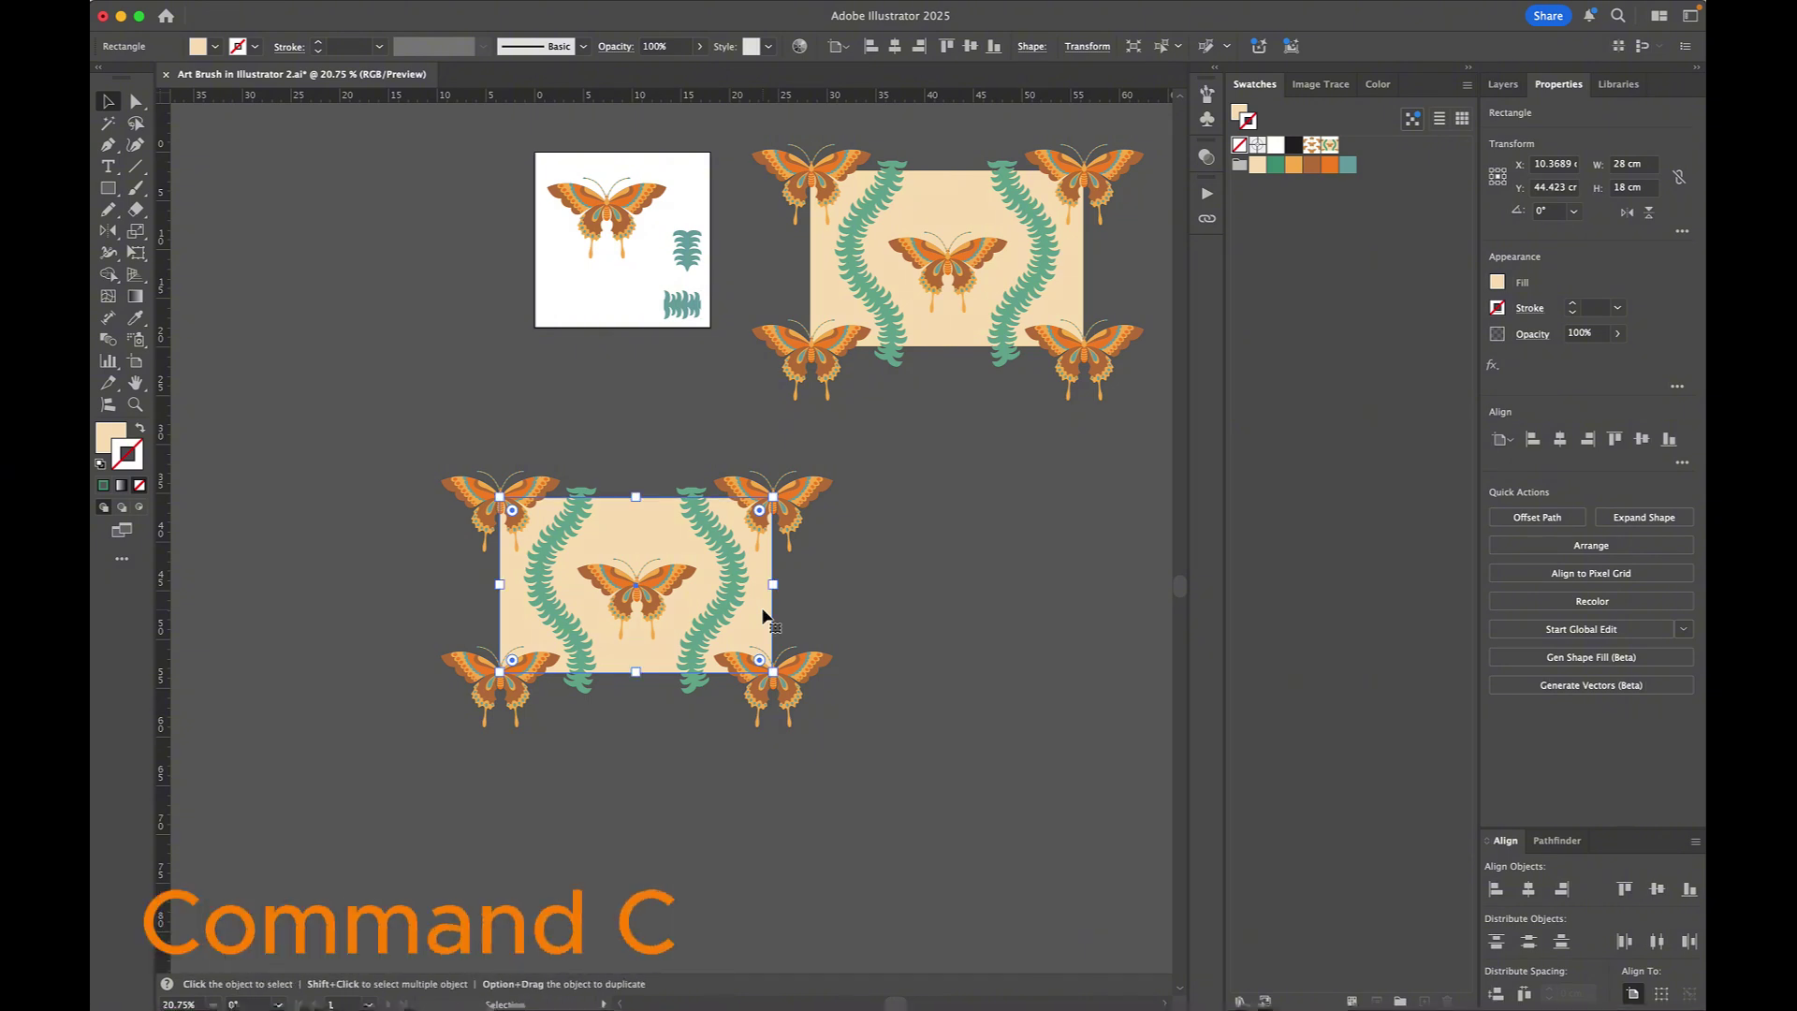
key("super+f")
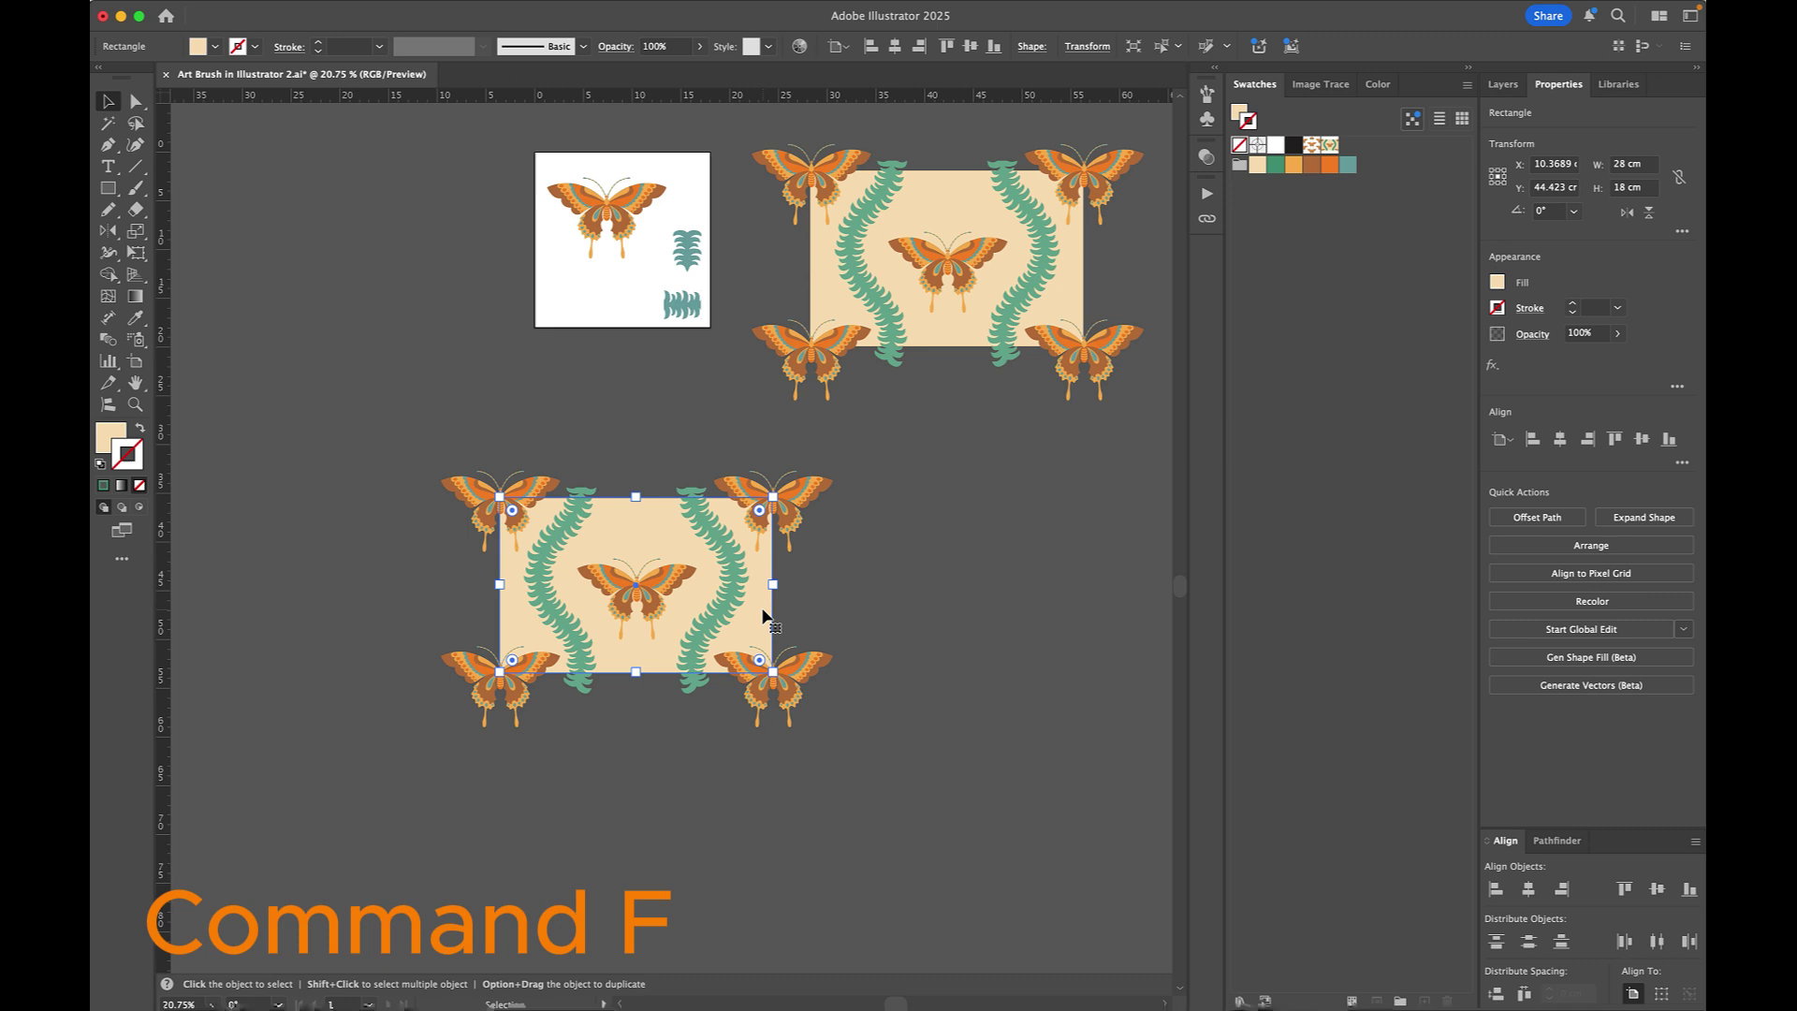
key("shift+super+bracketright")
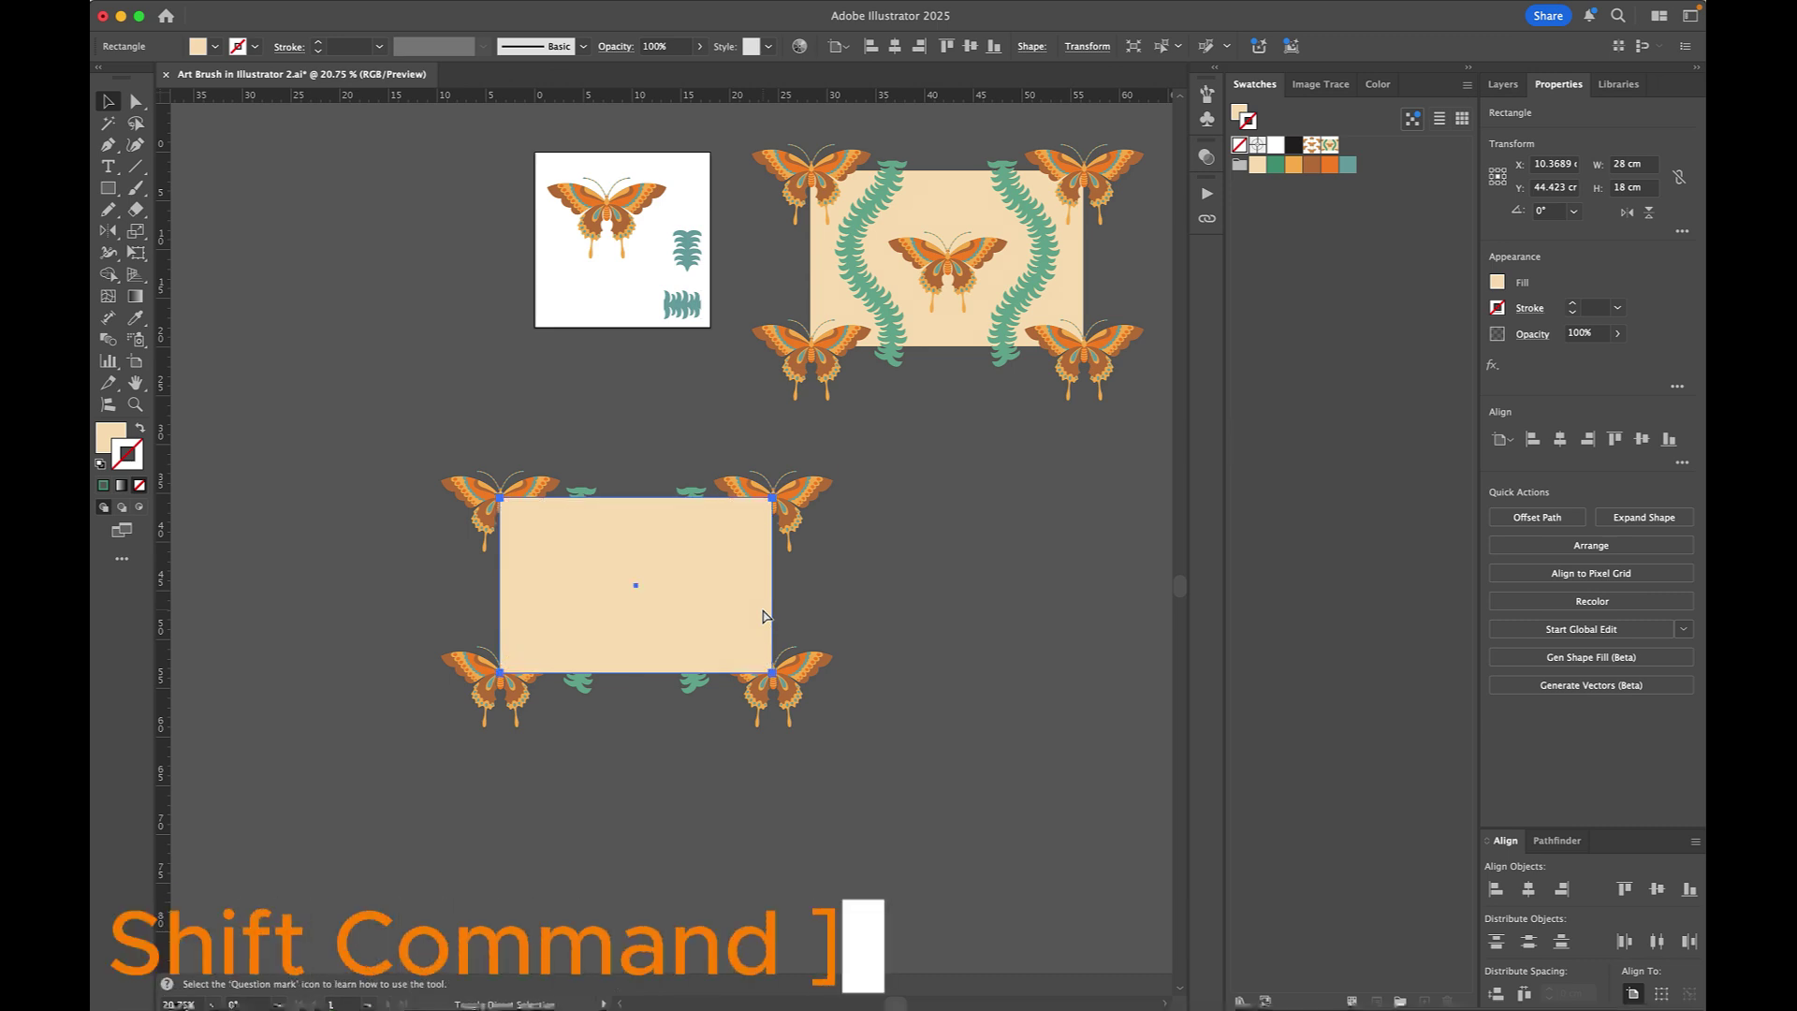
left_click_drag(416, 468, 926, 779)
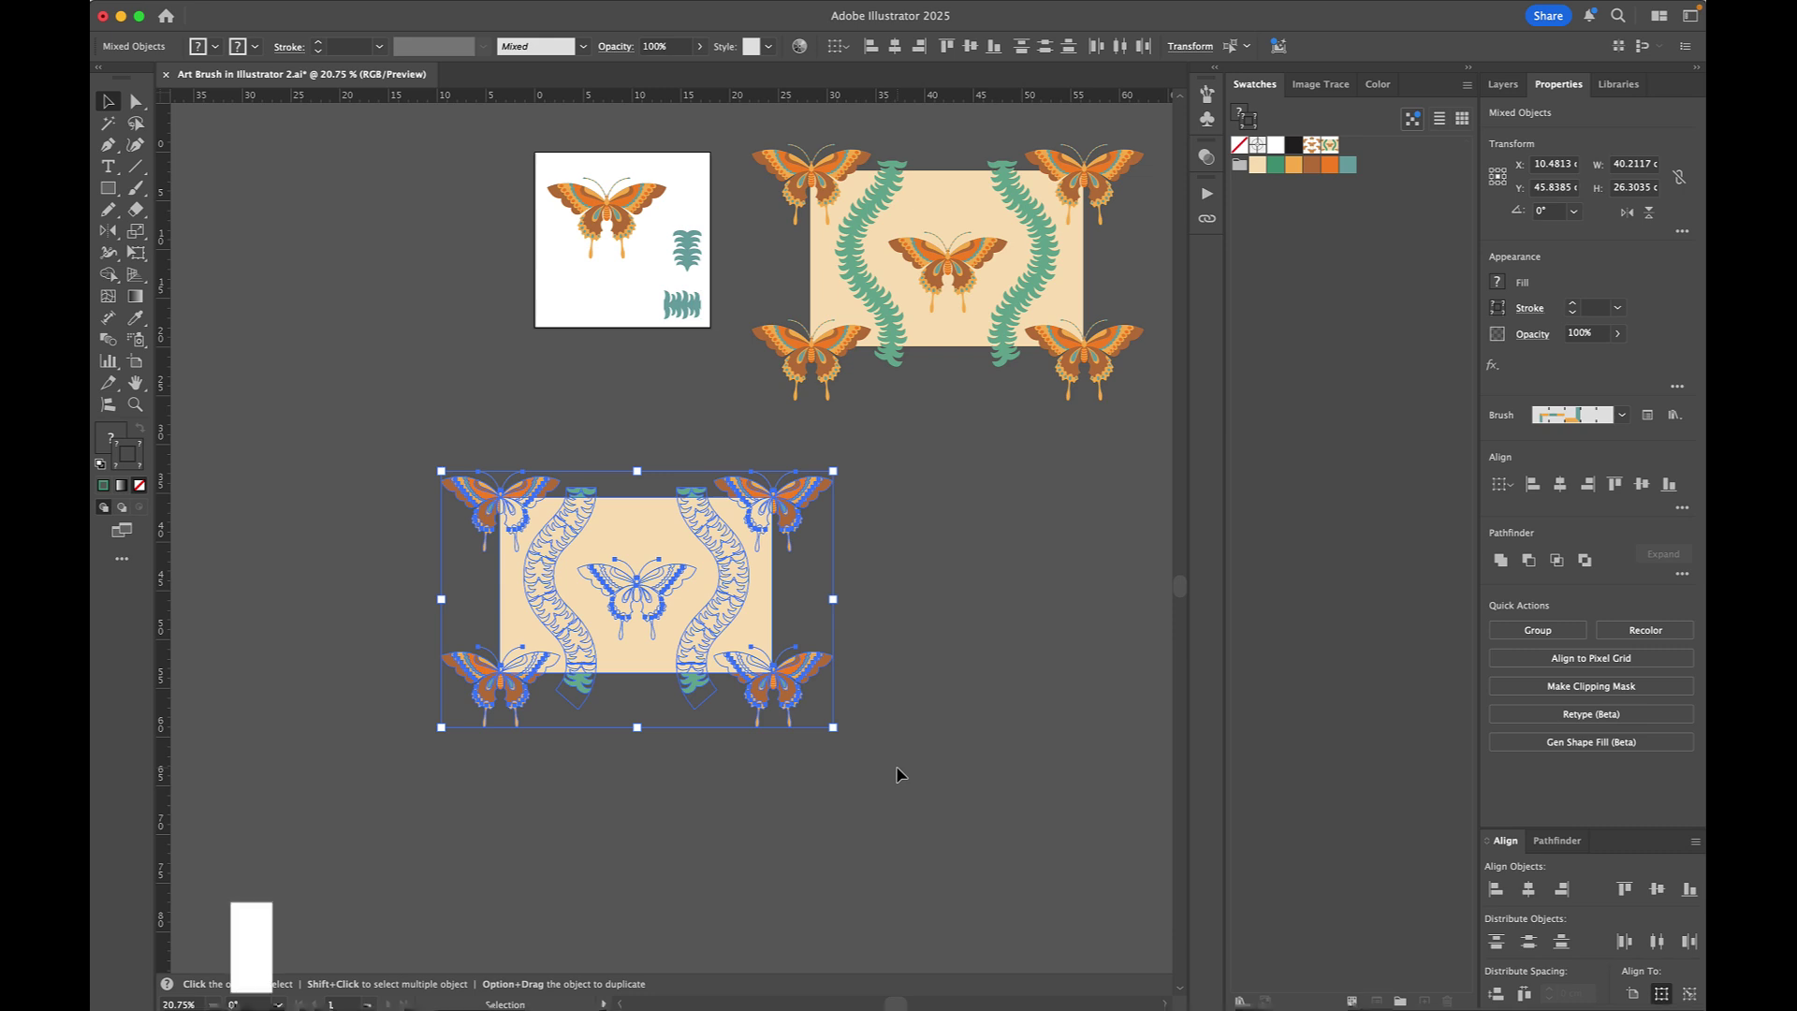
key("super+7")
Step: Make a pattern from the clipped tile and inspect how the butterflies and vines join across the repeats
mouse_move(396, 7)
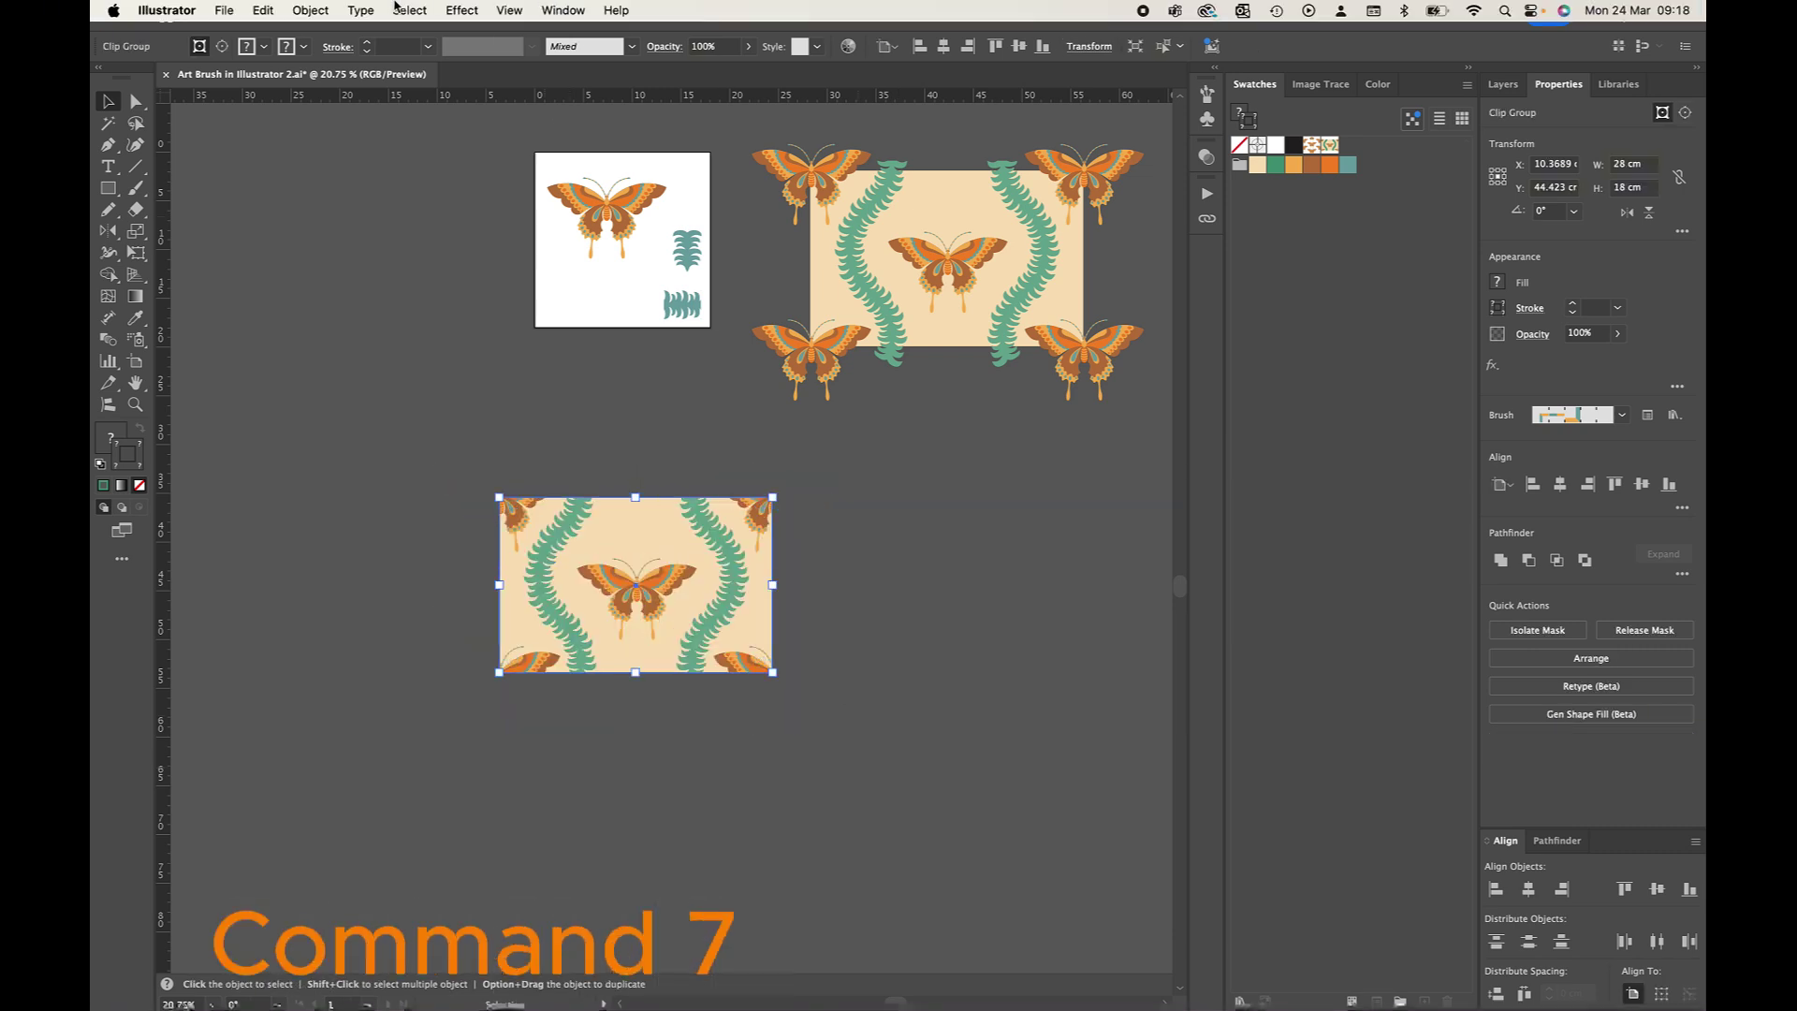
left_click(311, 10)
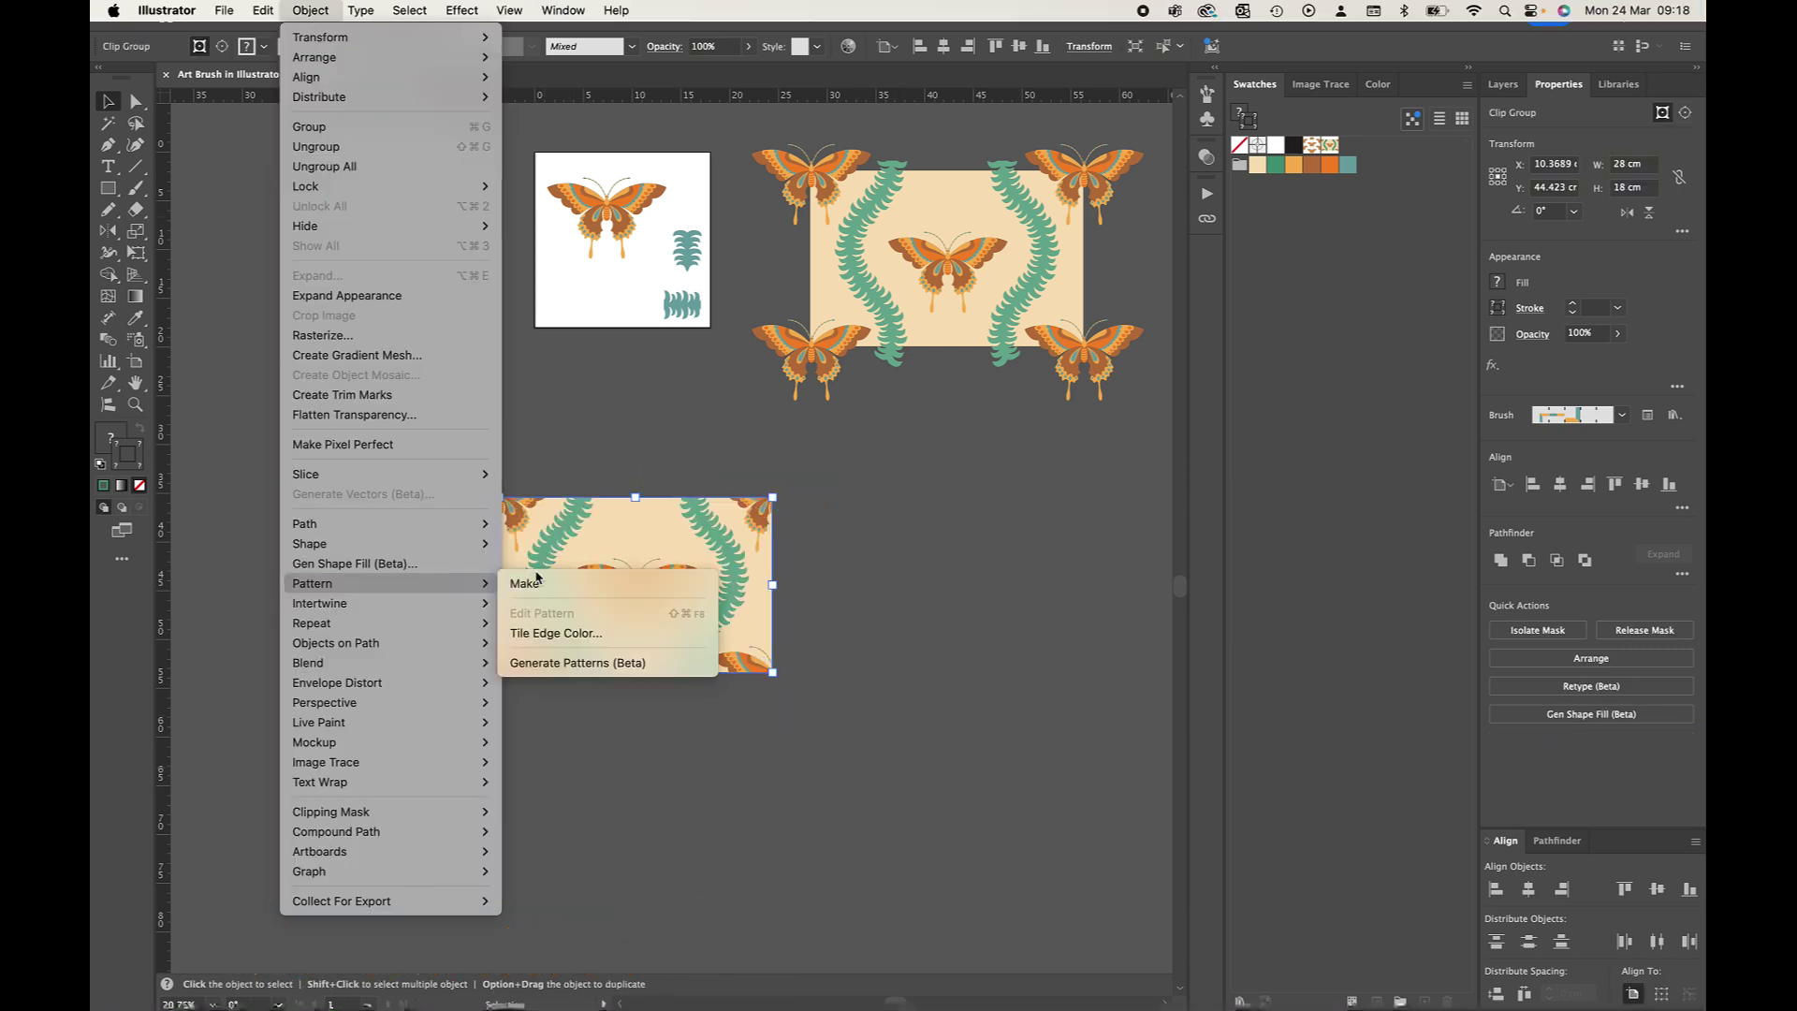
left_click(558, 584)
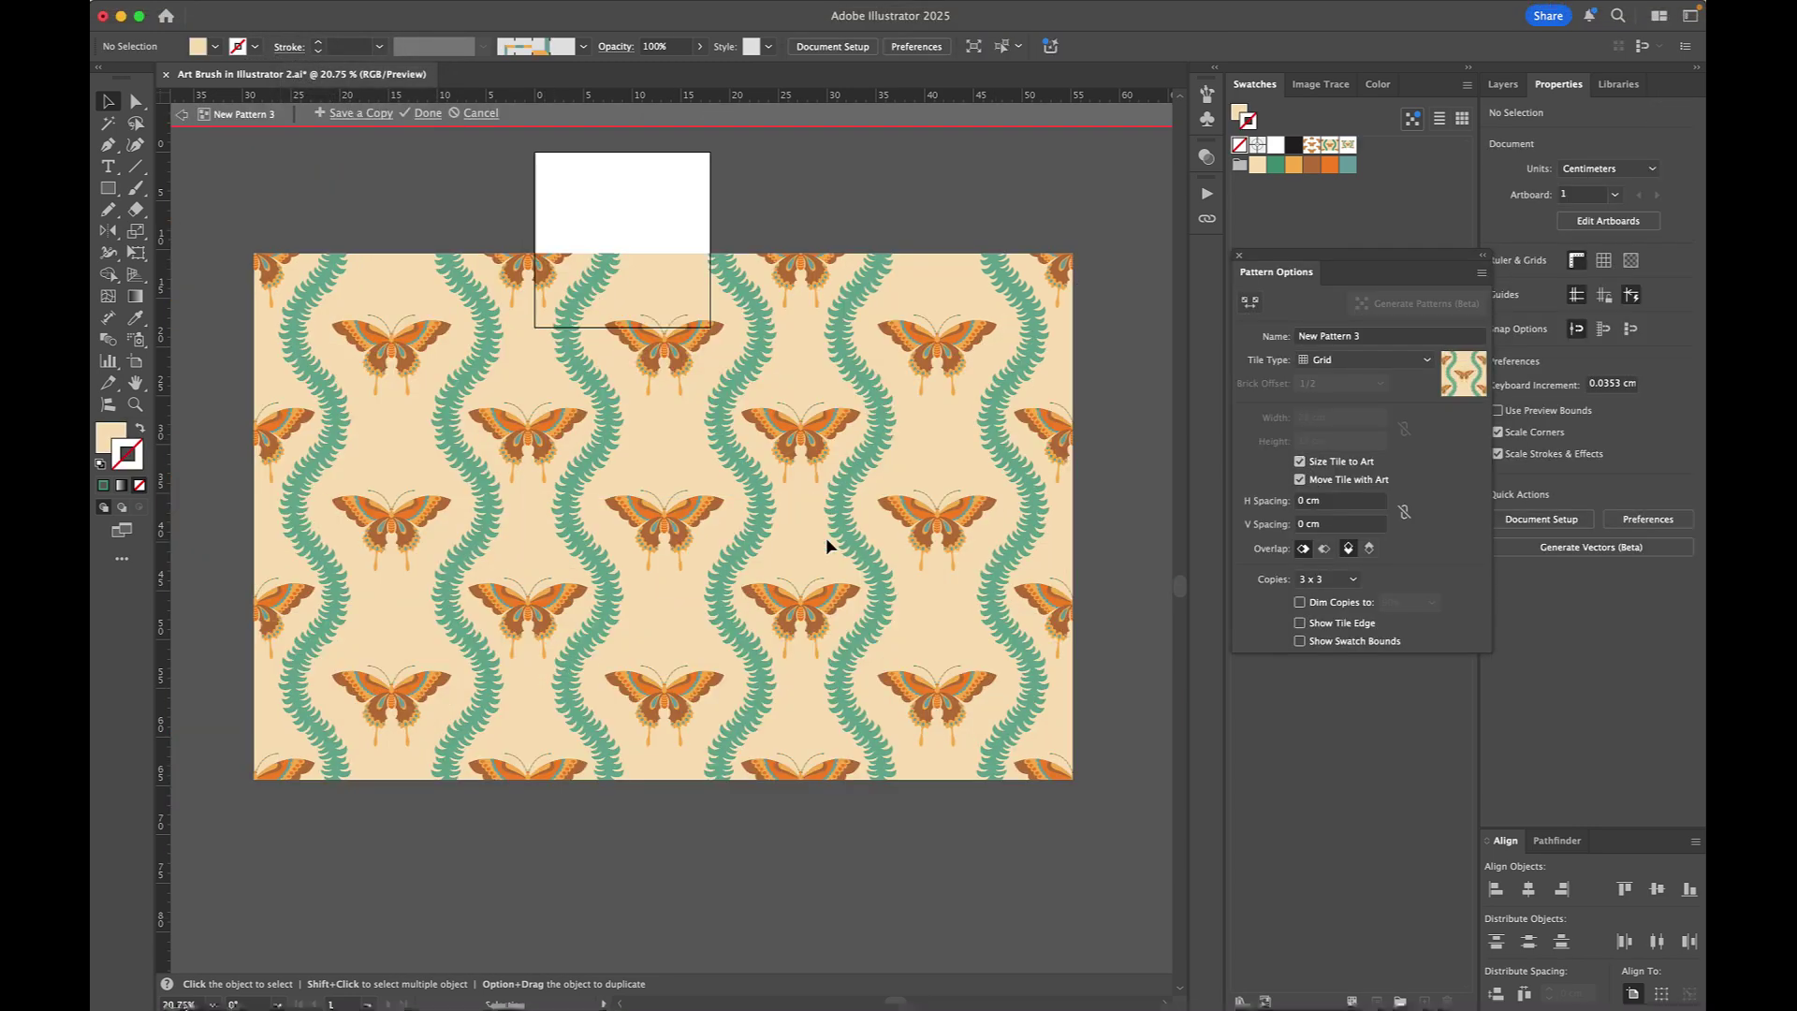
scroll(725, 540, "up", 5)
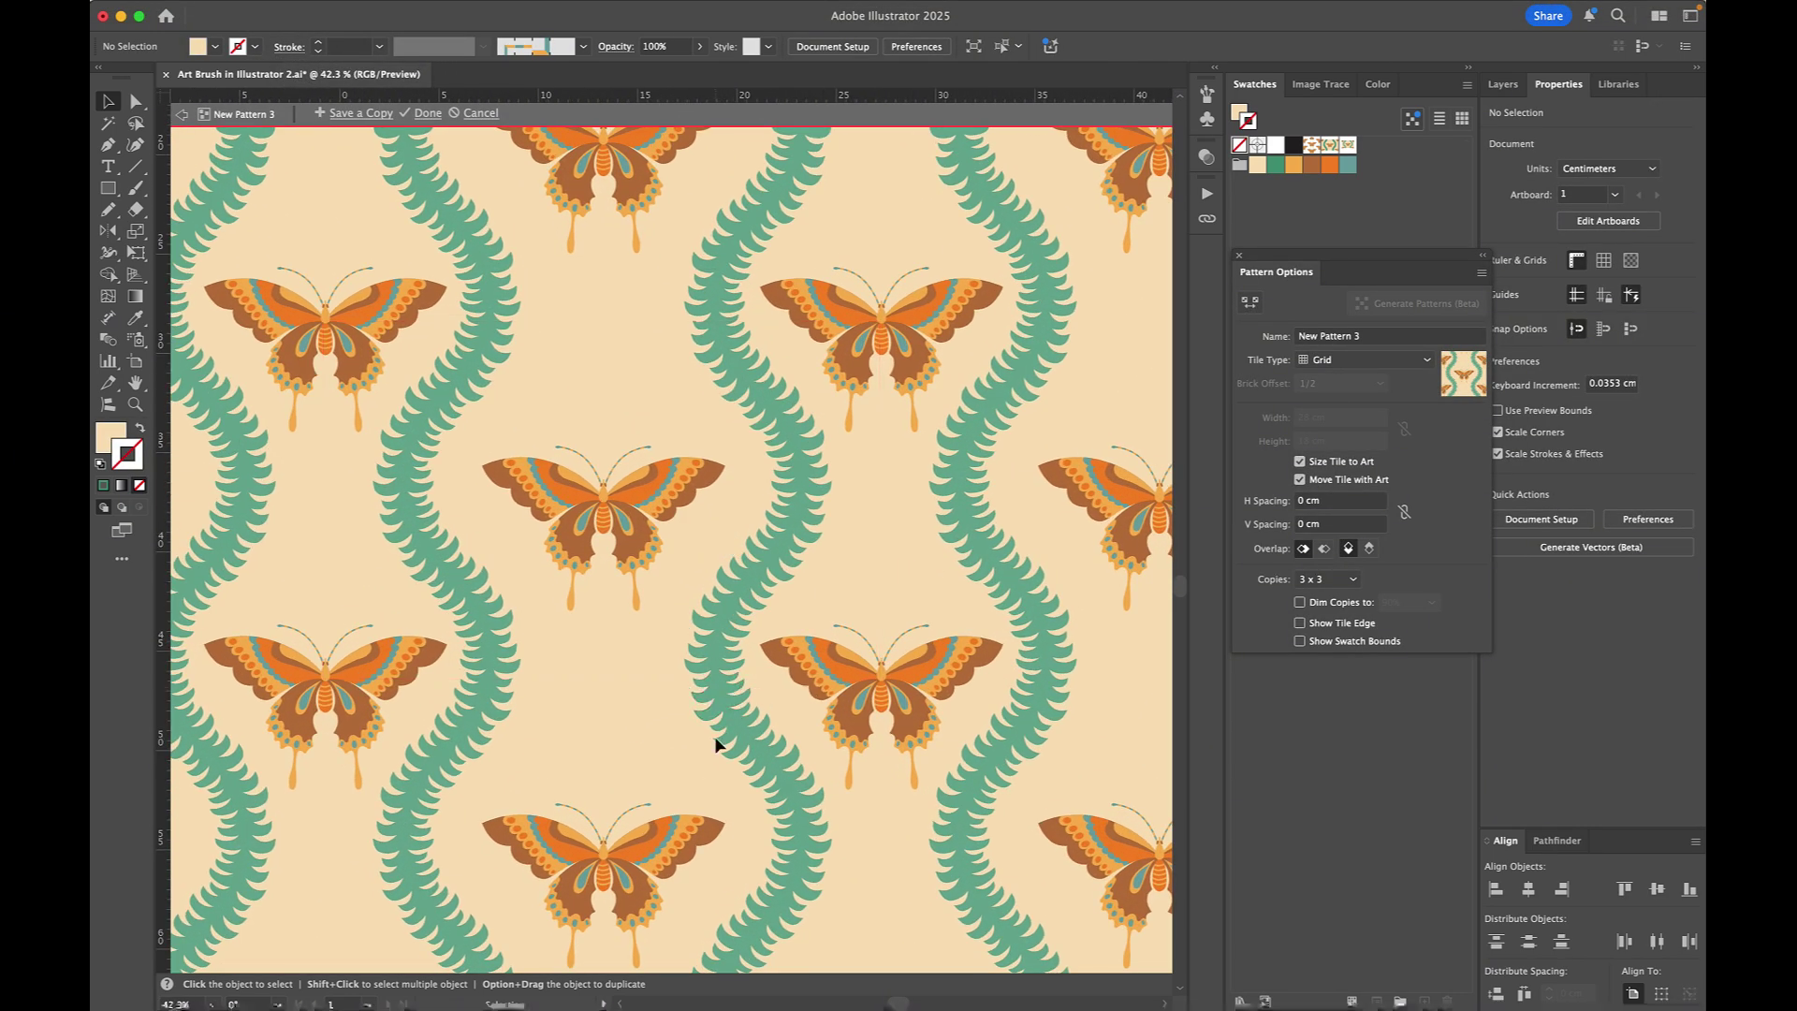
scroll(715, 738, "down", 3)
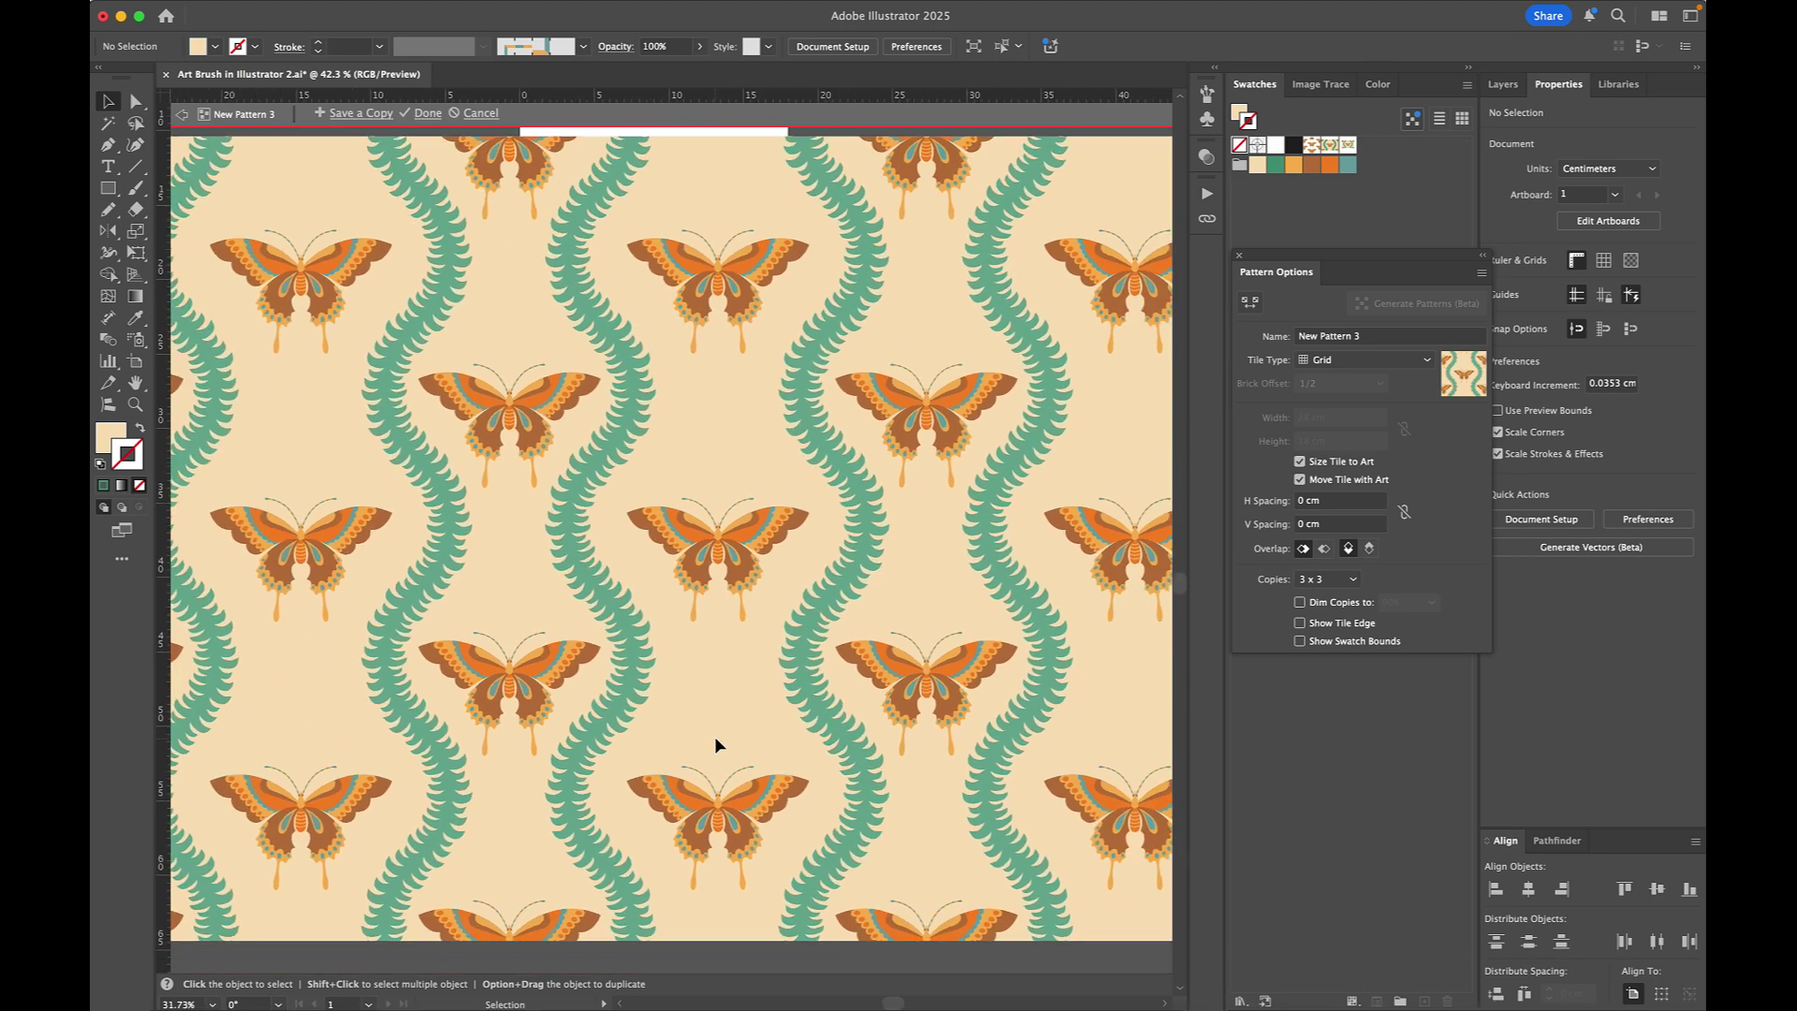